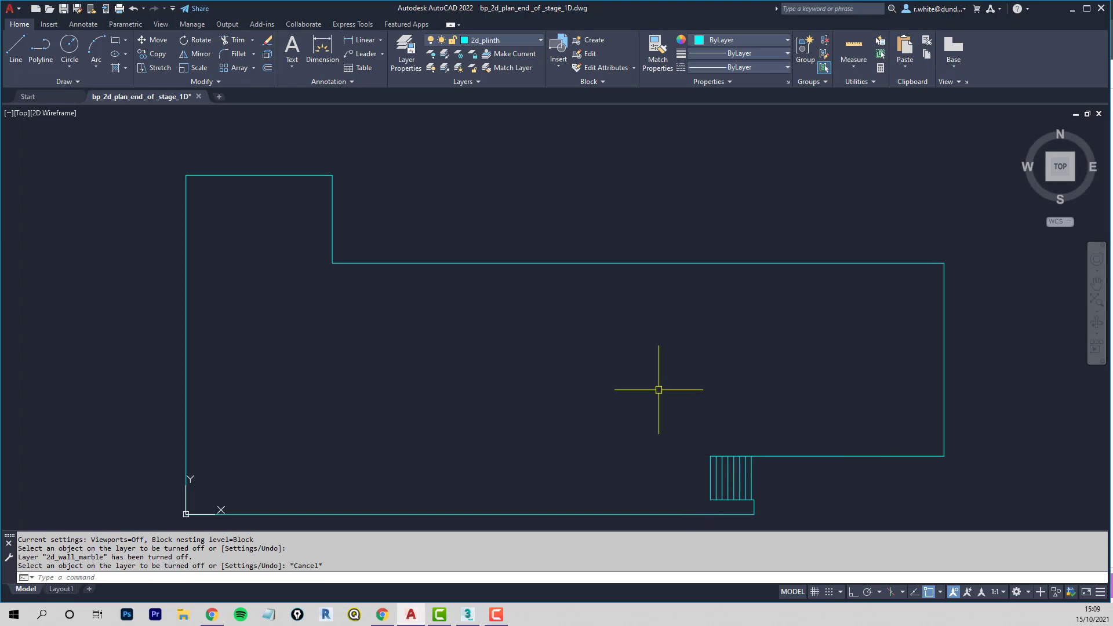
Step: Undo the layer-off and erase operations to restore the plan's walls, pools, columns, gridlines, partitions and roof outlines
key("Return")
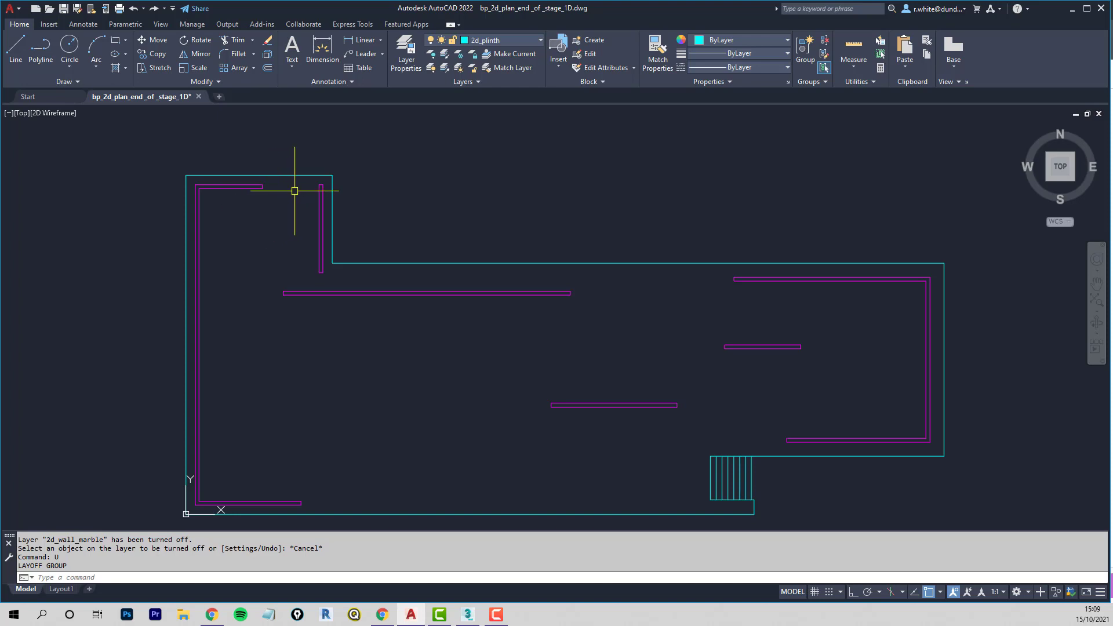
type("u")
key("Return")
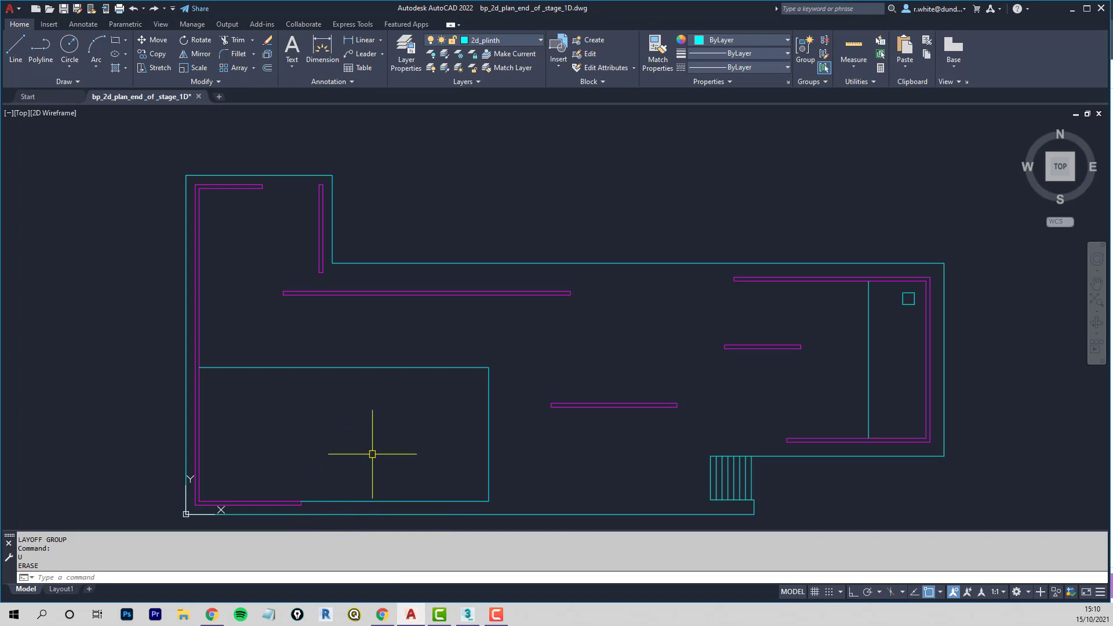
key("ctrl+z")
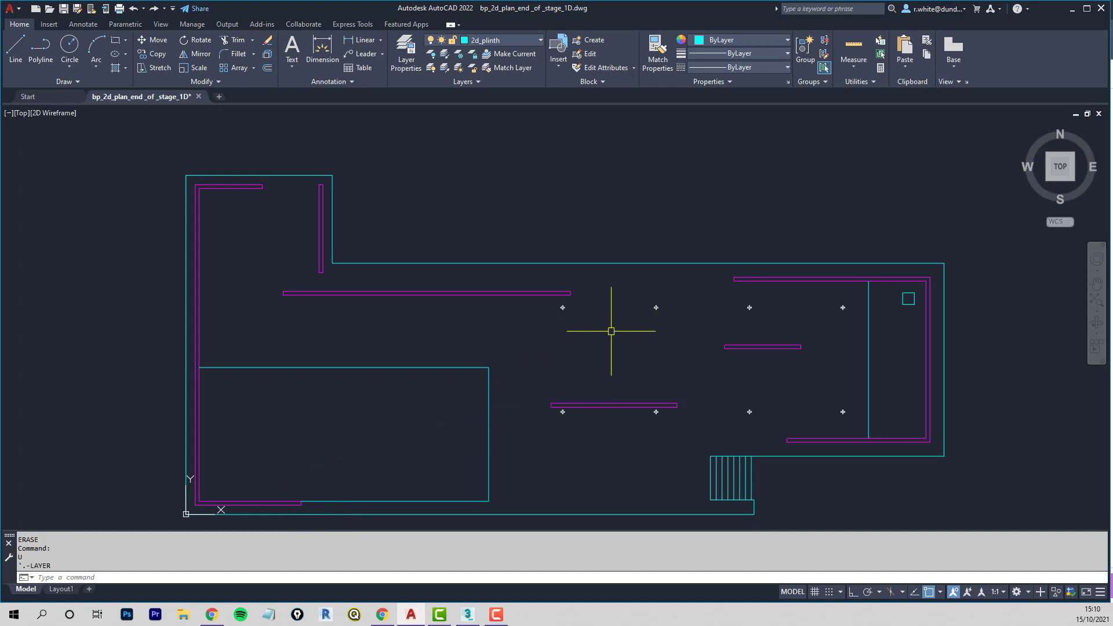
key("ctrl+z")
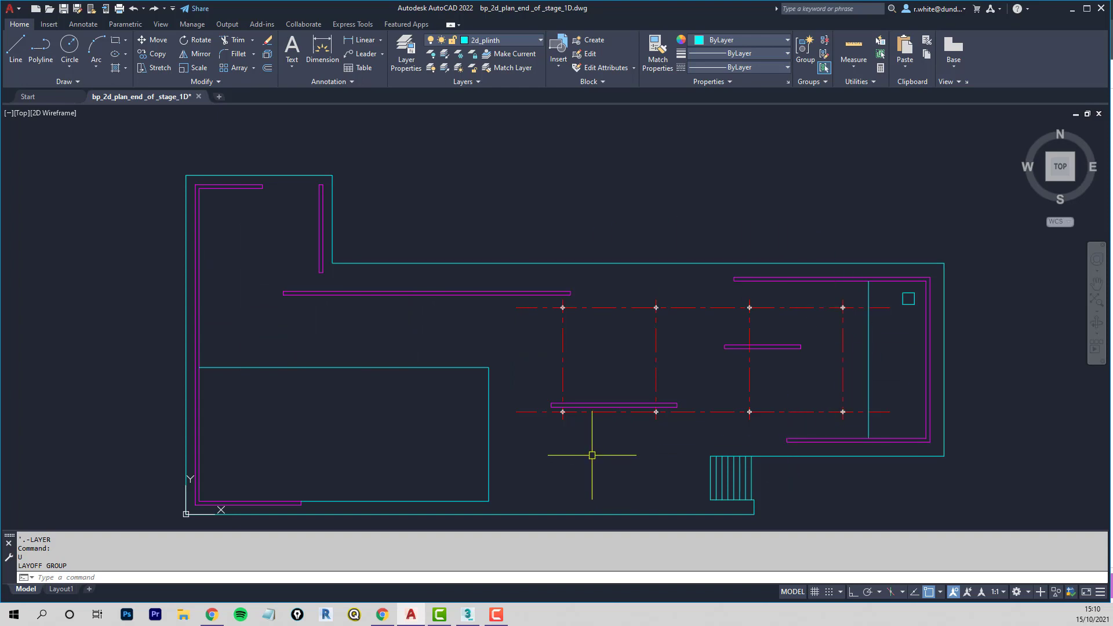
type("u")
key("Return")
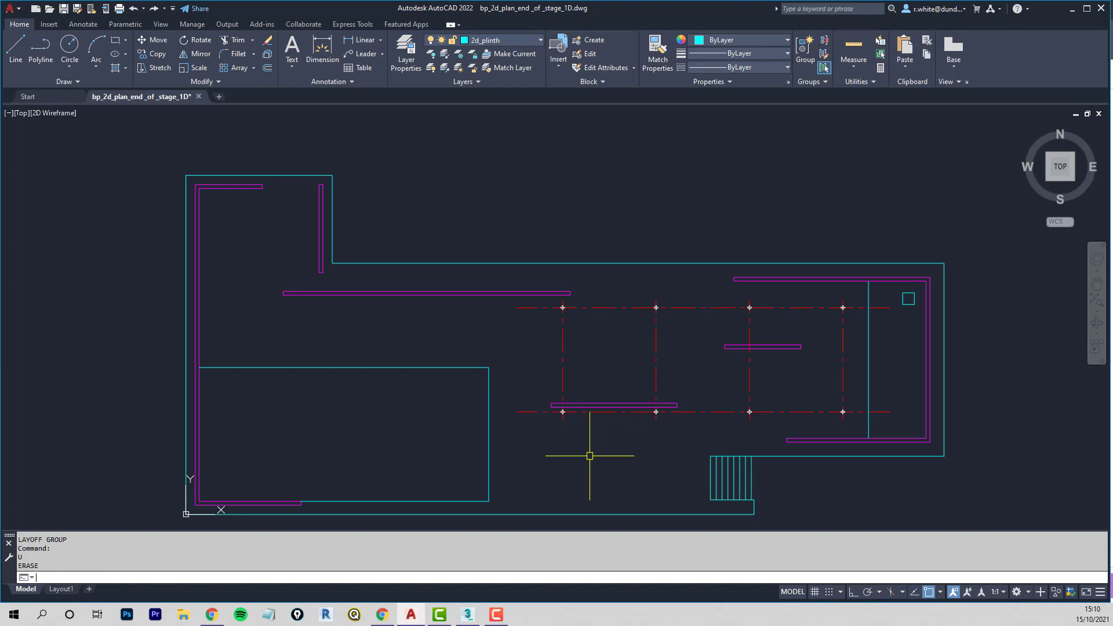
key("Return")
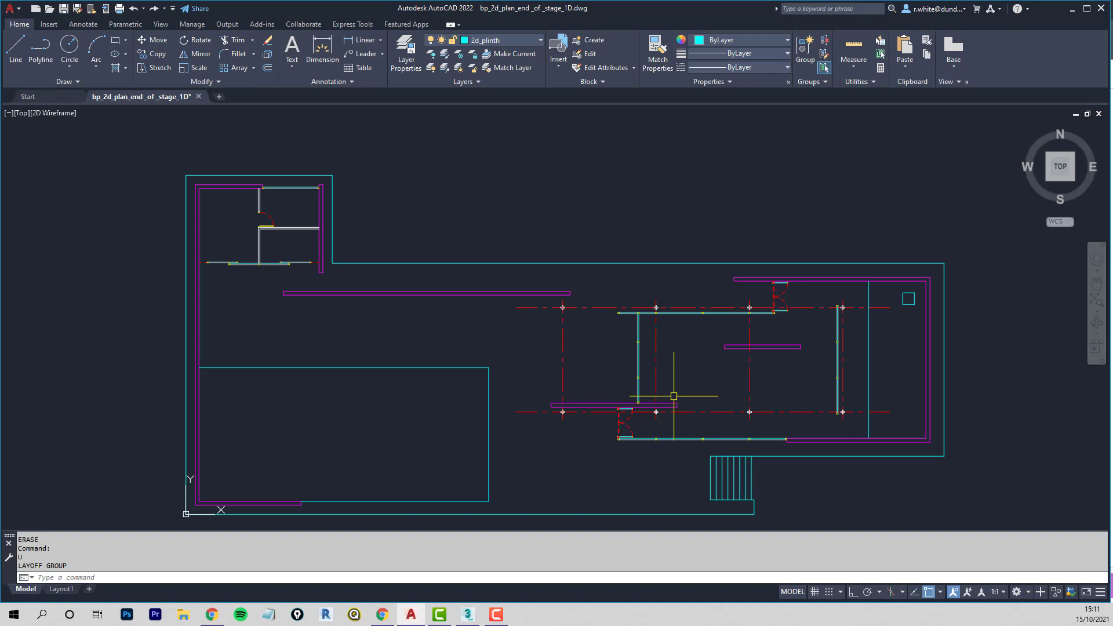
type("u")
key("Return")
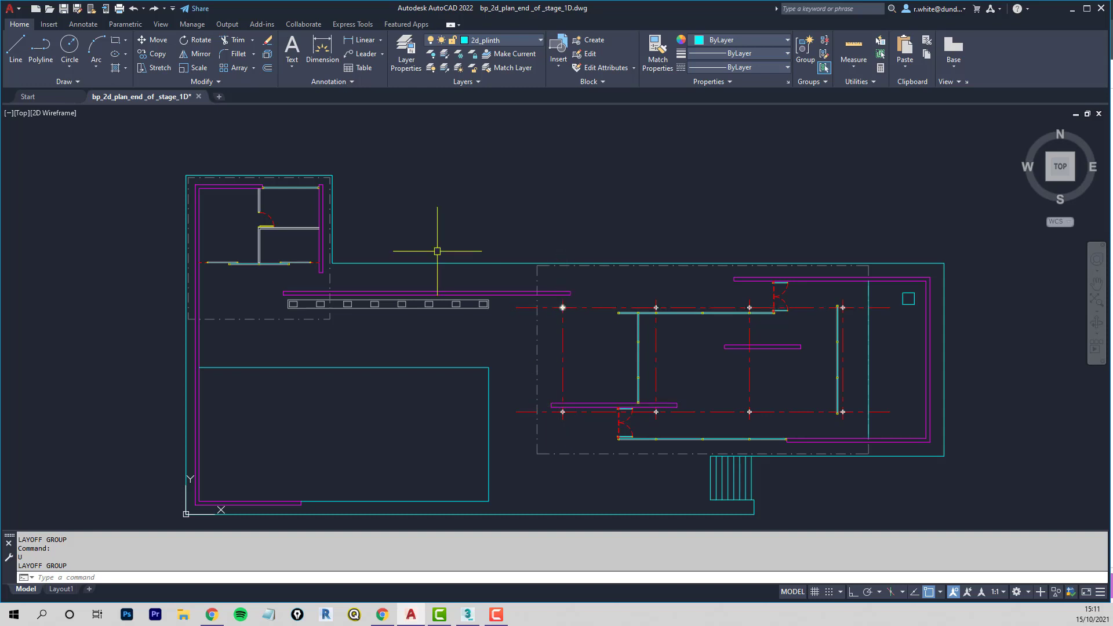
Step: Create a new blank drawing alongside the existing plan, view the start page and return to the new drawing
left_click(219, 97)
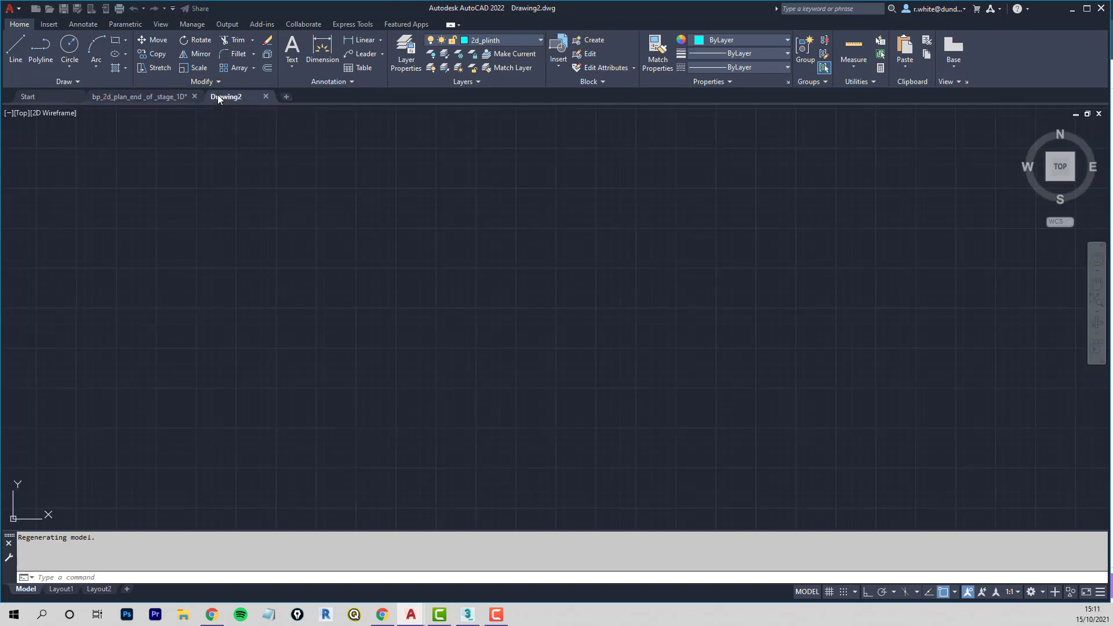
mouse_move(220, 99)
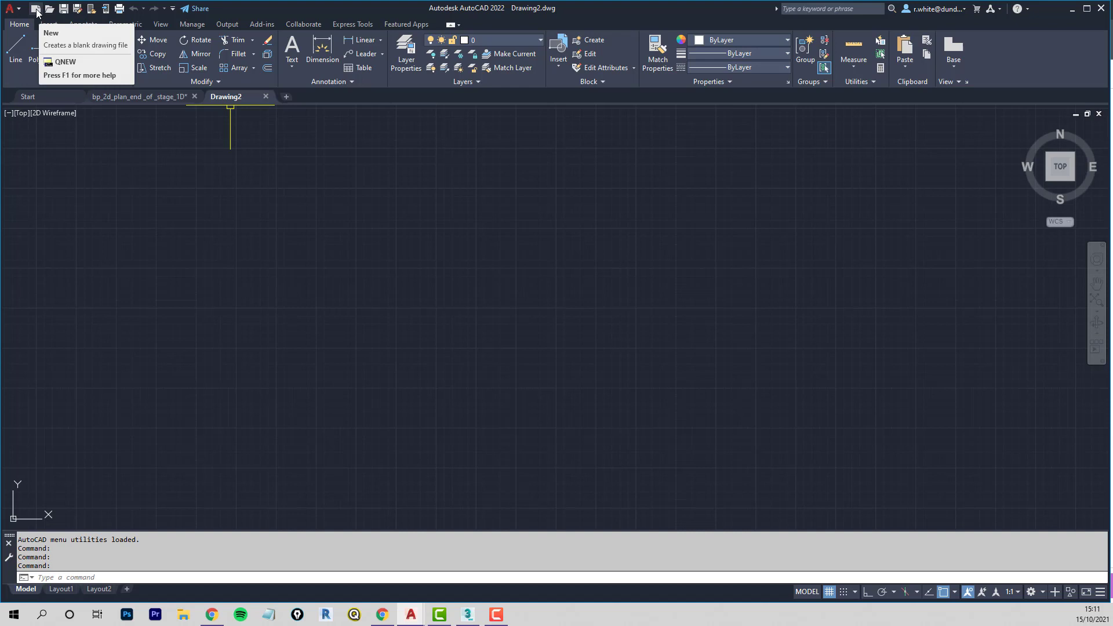
left_click(28, 97)
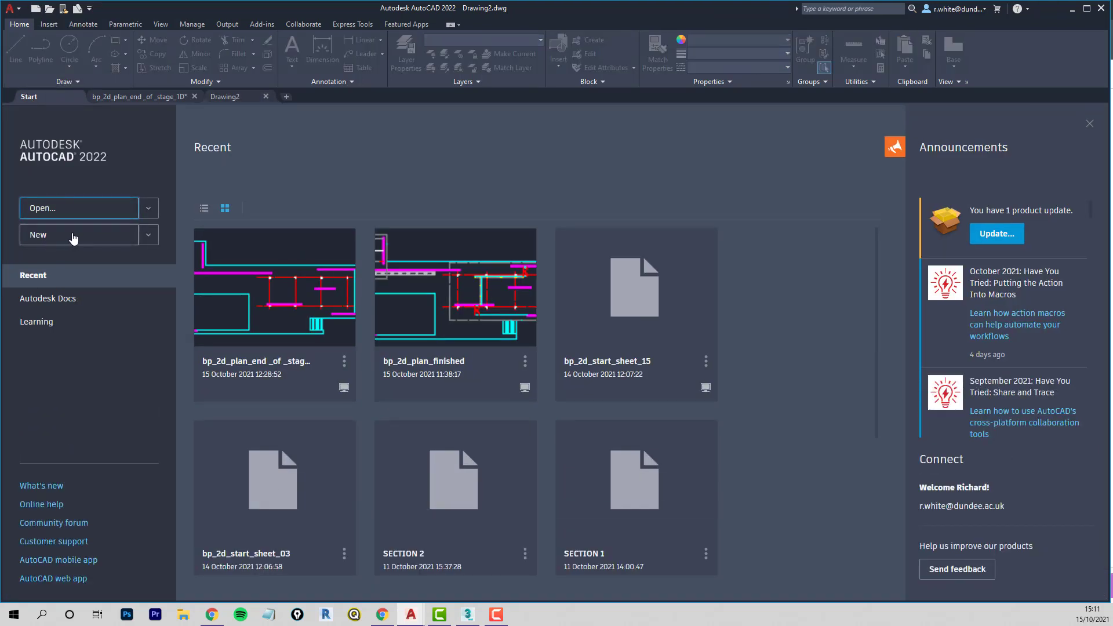
left_click(235, 98)
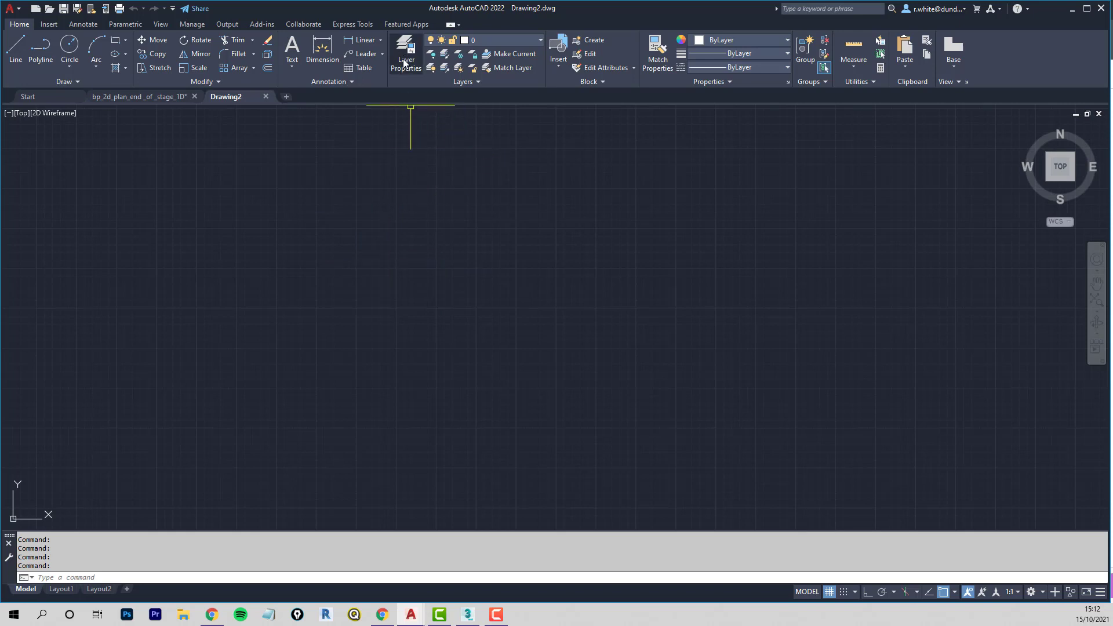
Step: Create a new layer named 2d_gridlines in the blank drawing
left_click(523, 41)
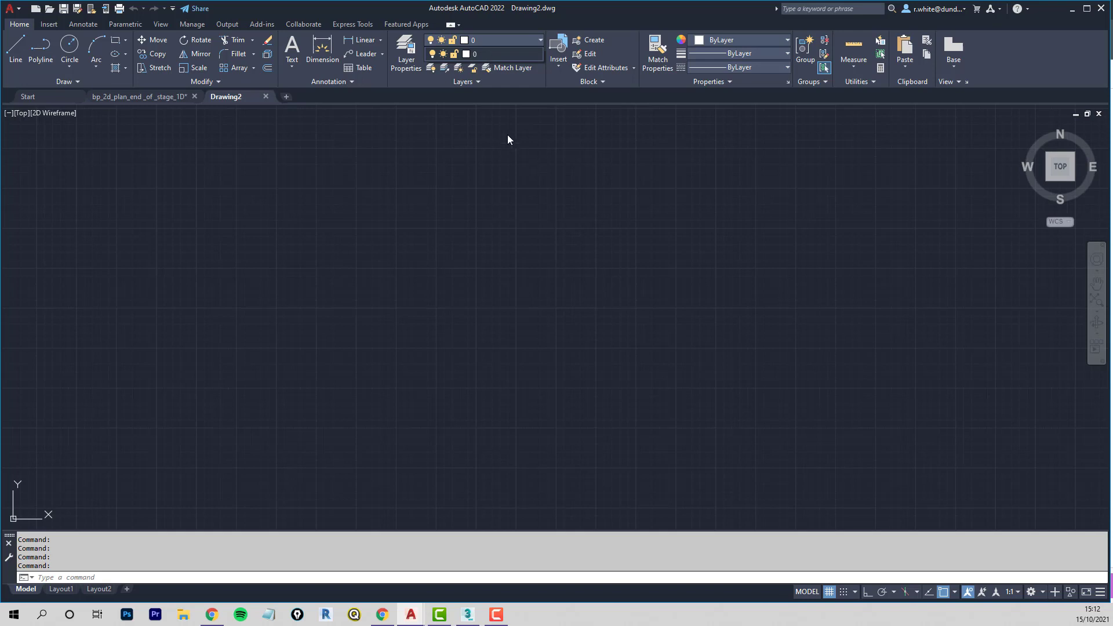
left_click(405, 64)
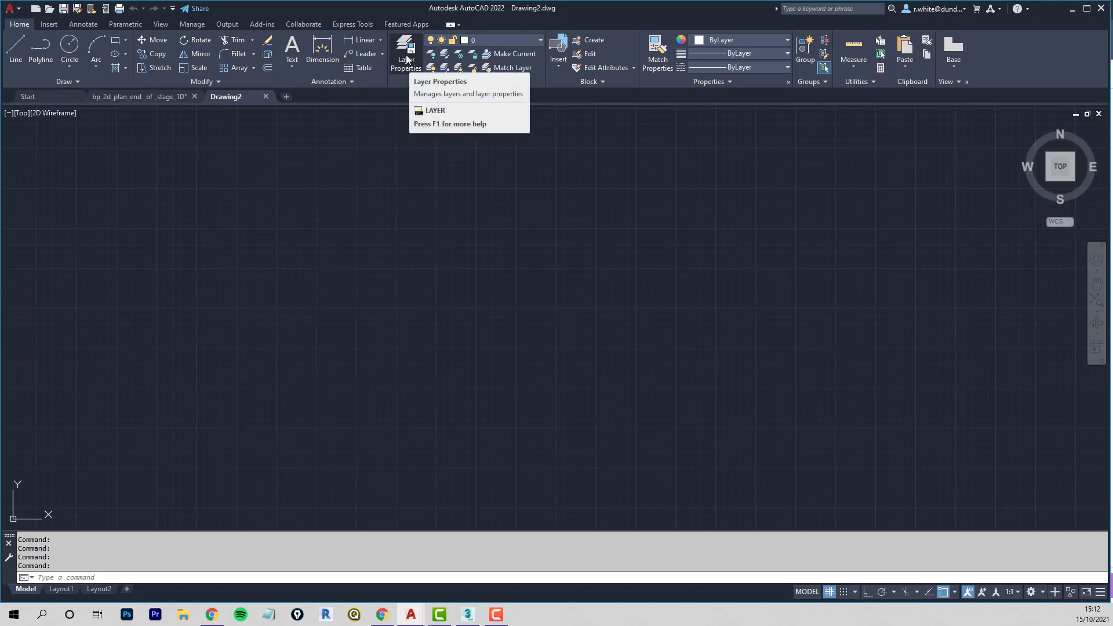
left_click(412, 65)
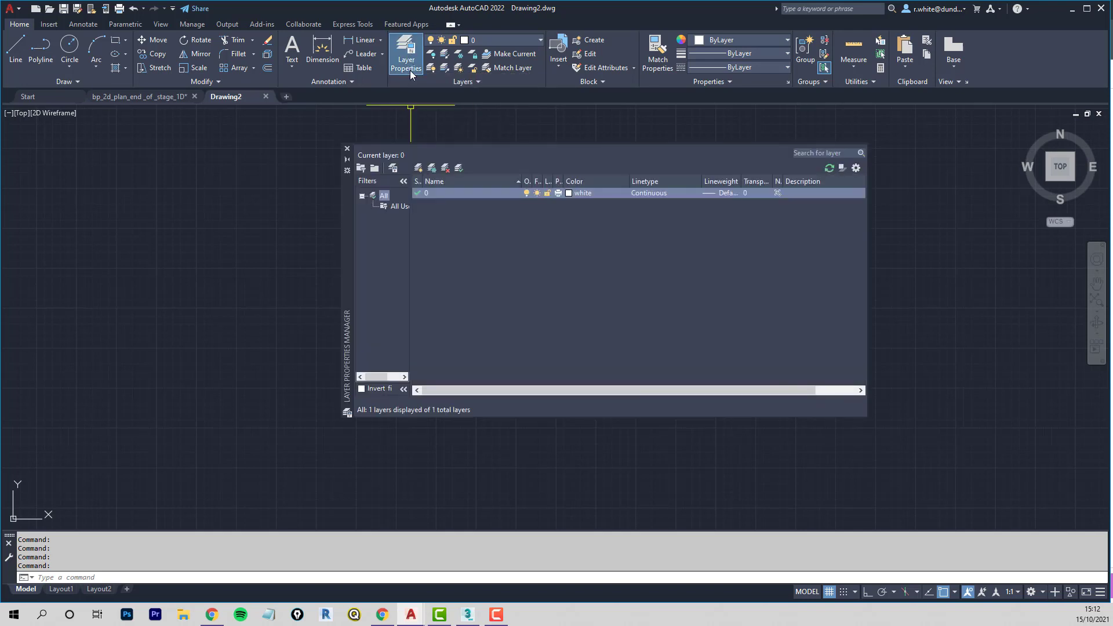
left_click_drag(343, 243, 294, 264)
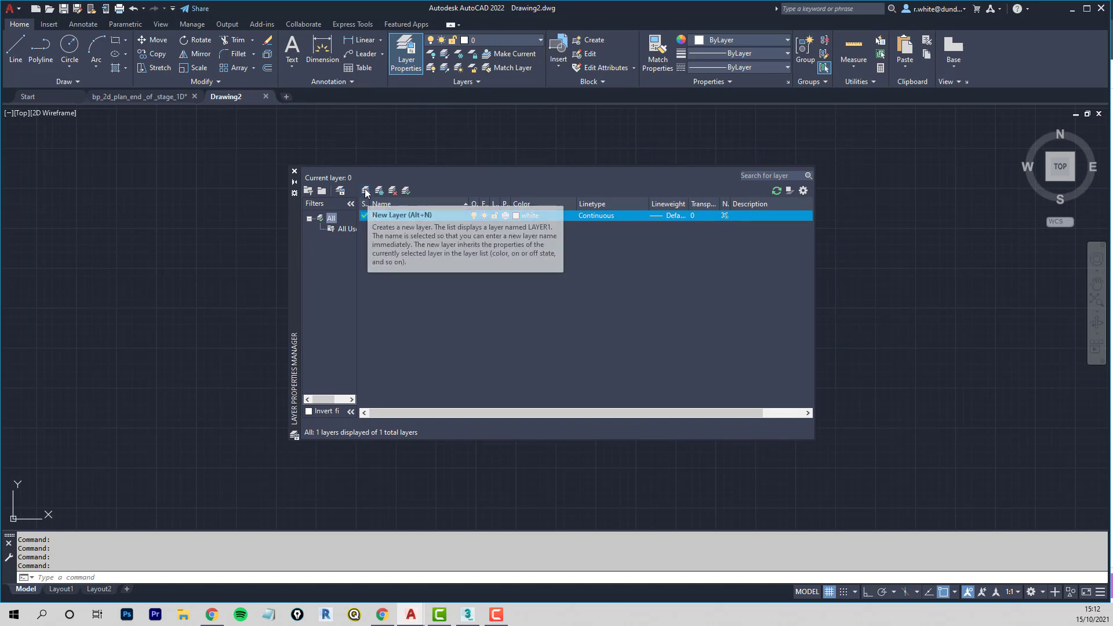
left_click(366, 192)
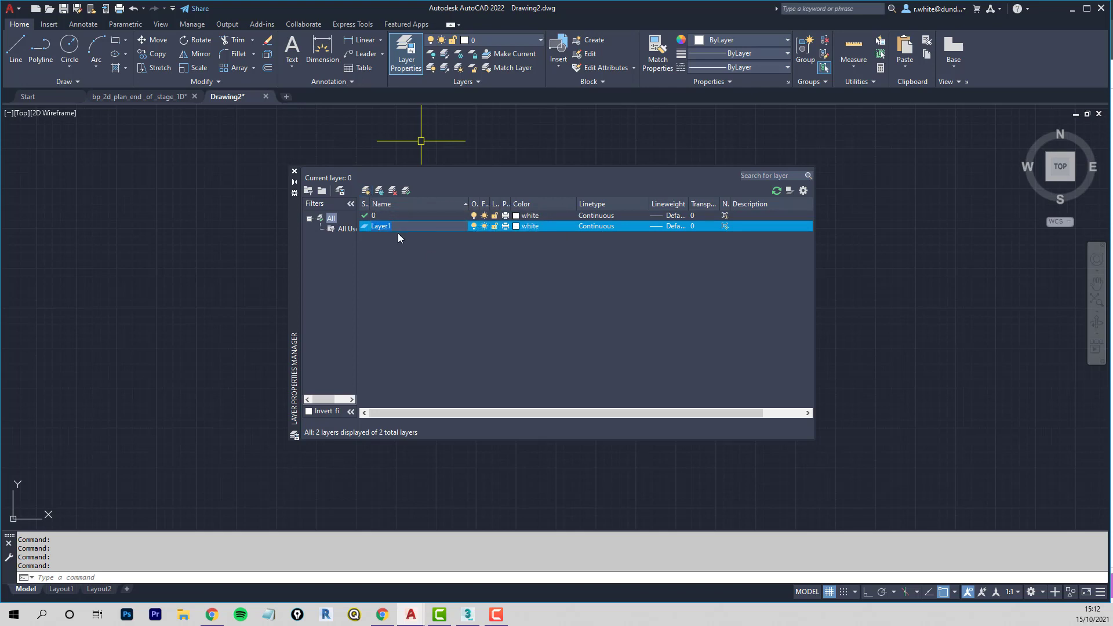
type("2d_gridlines")
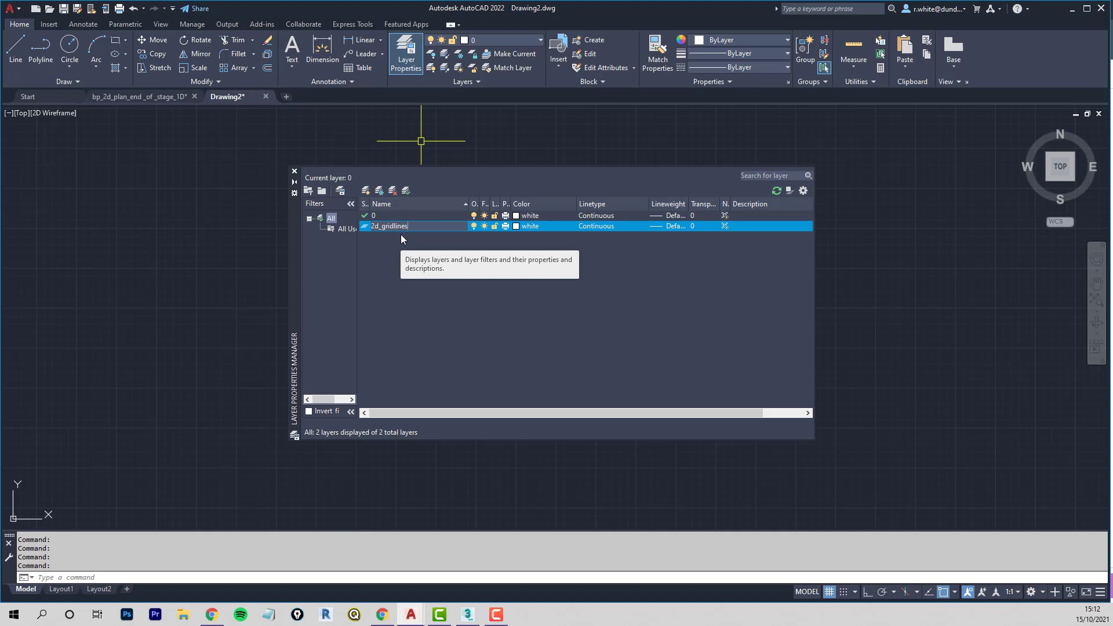
Step: Set the colour of the 2d_gridlines layer to red
left_click(517, 226)
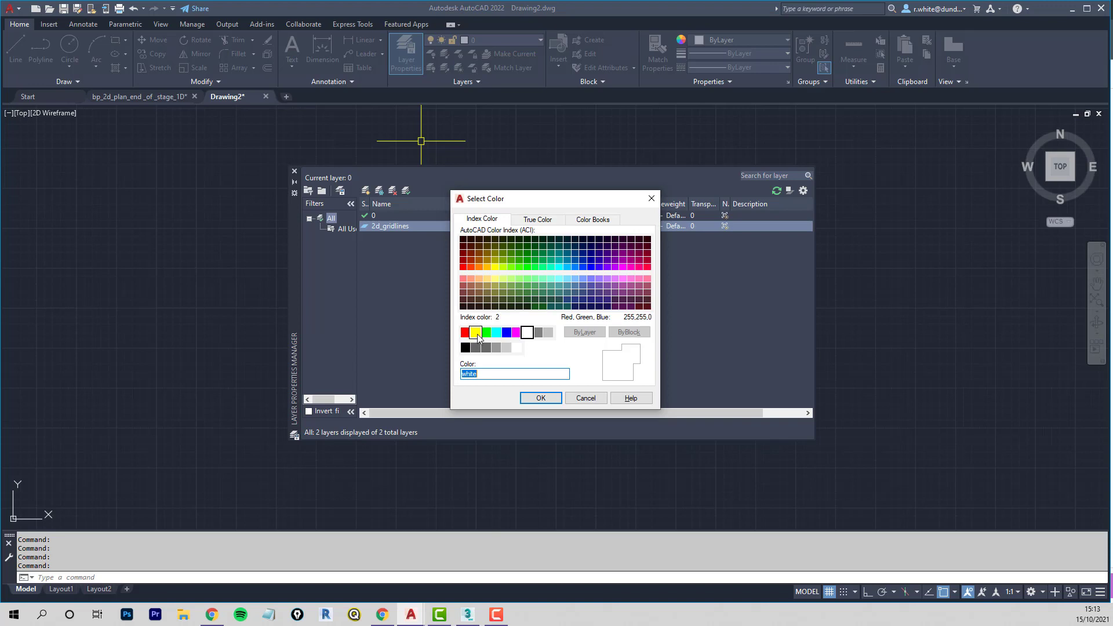
left_click(477, 333)
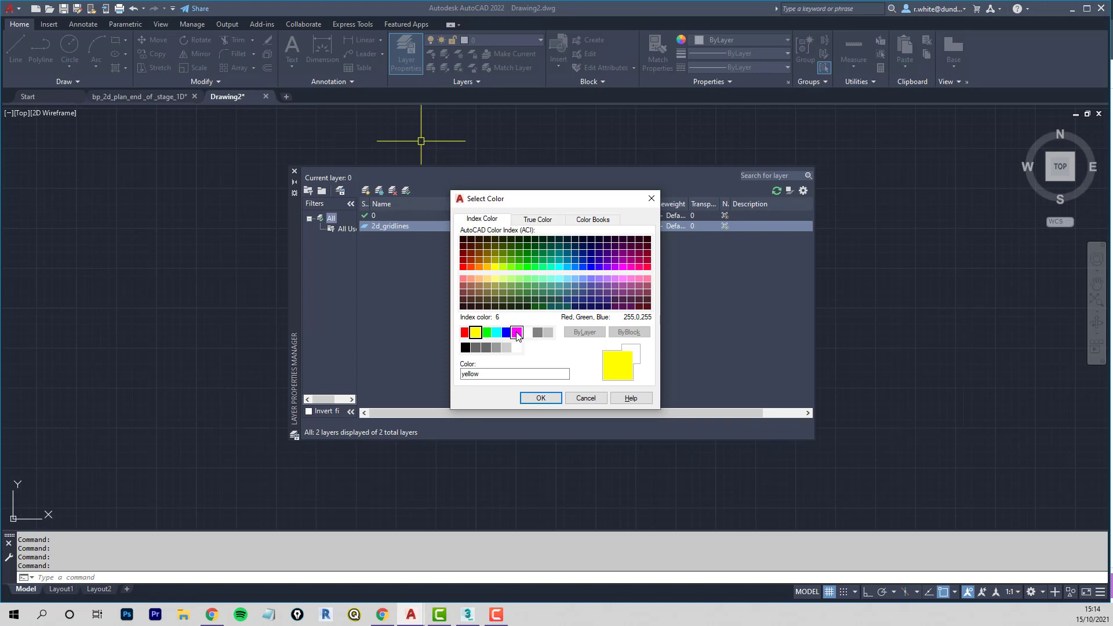
left_click(465, 334)
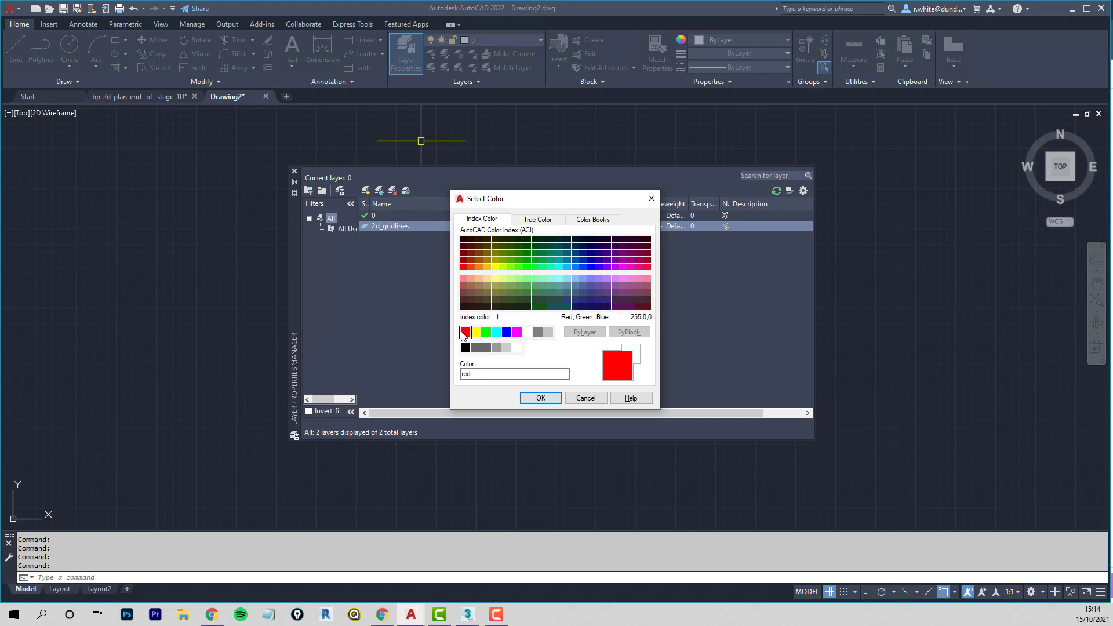
left_click(545, 398)
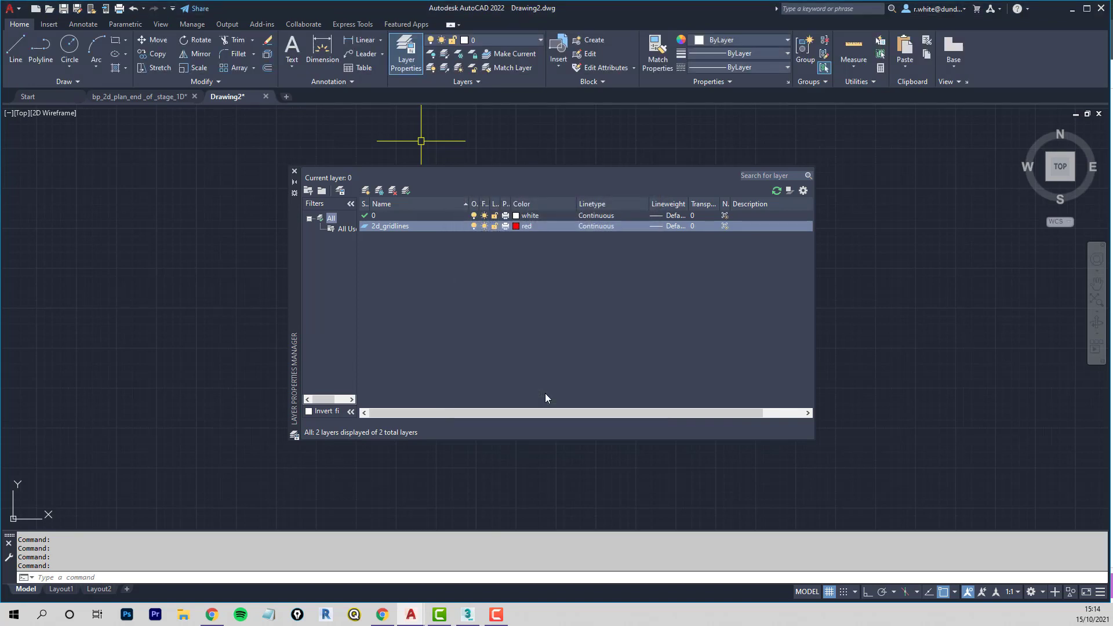
Step: Load the CENTER linetype from acadiso.lin and assign it to the 2d_gridlines layer
left_click(595, 226)
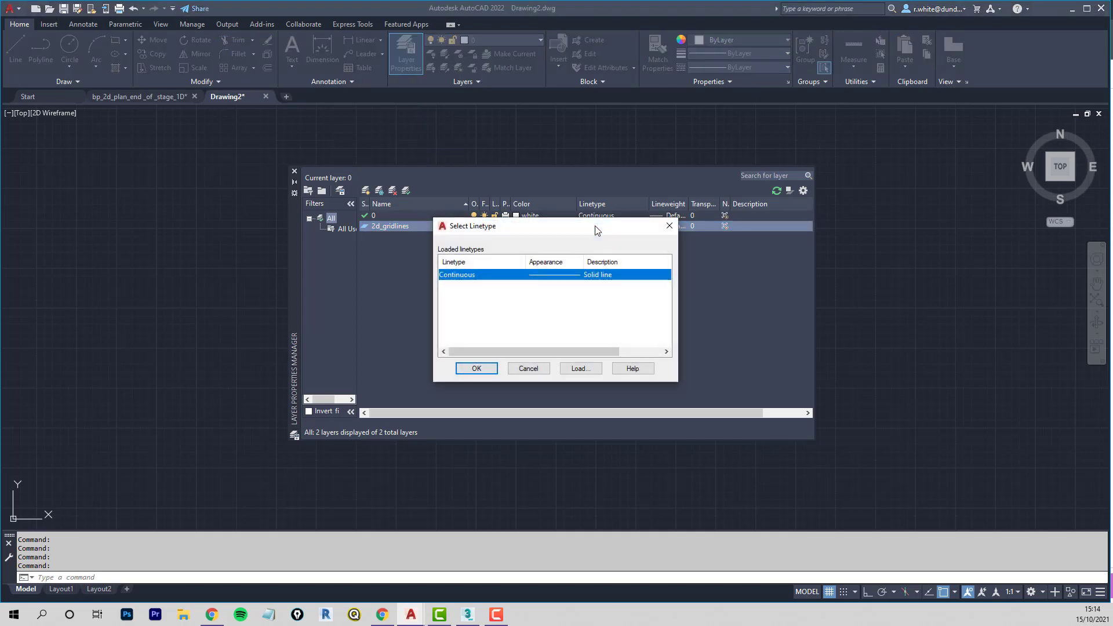
left_click(580, 369)
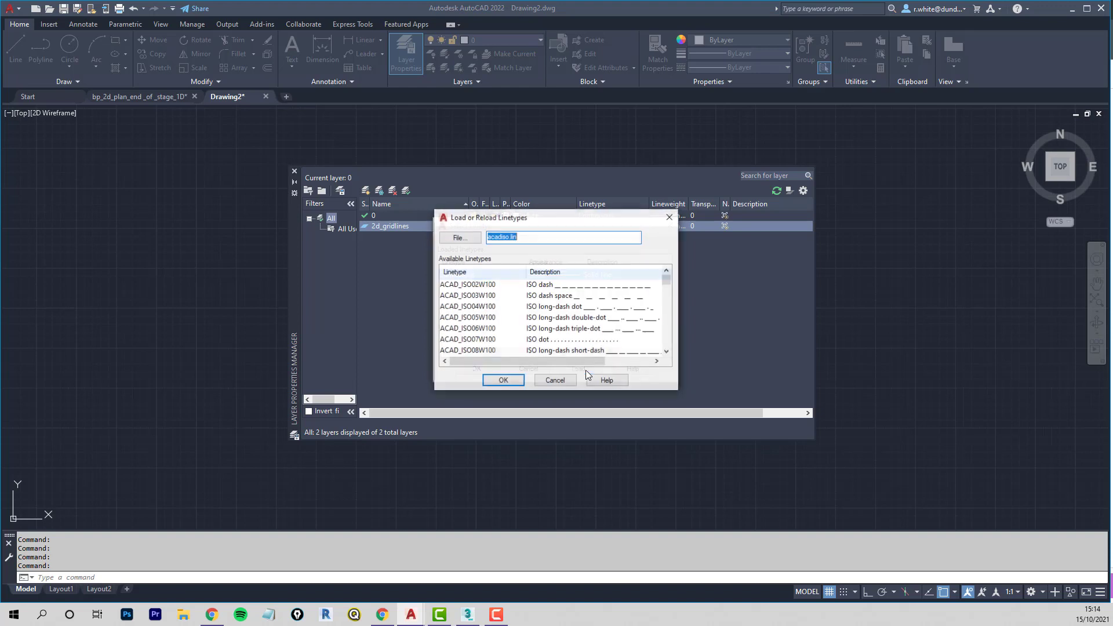
left_click_drag(666, 281, 668, 305)
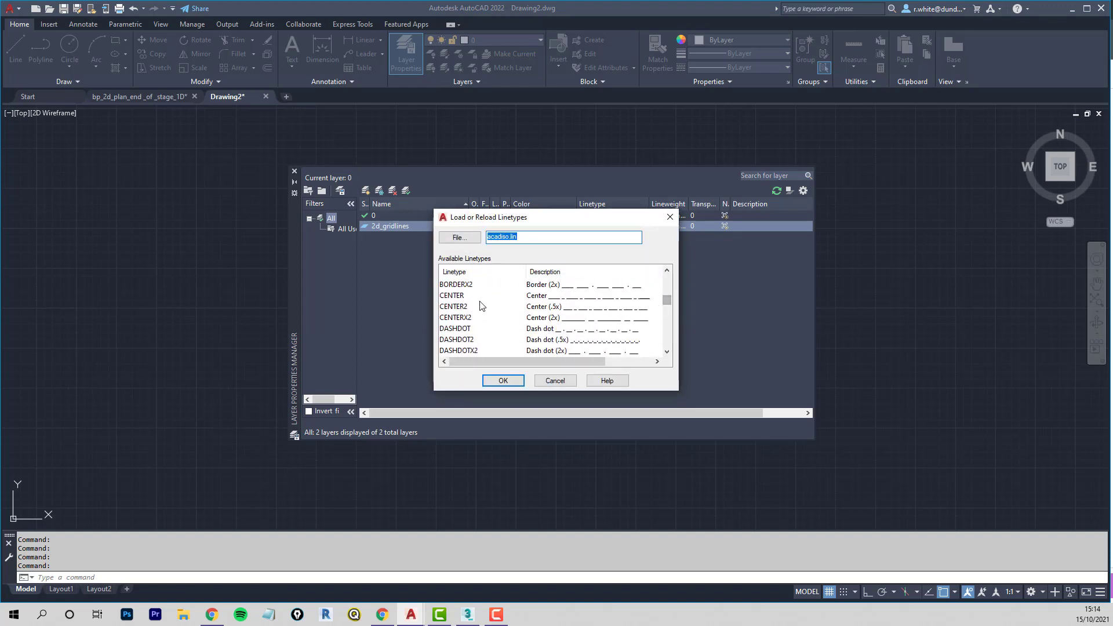
left_click(454, 296)
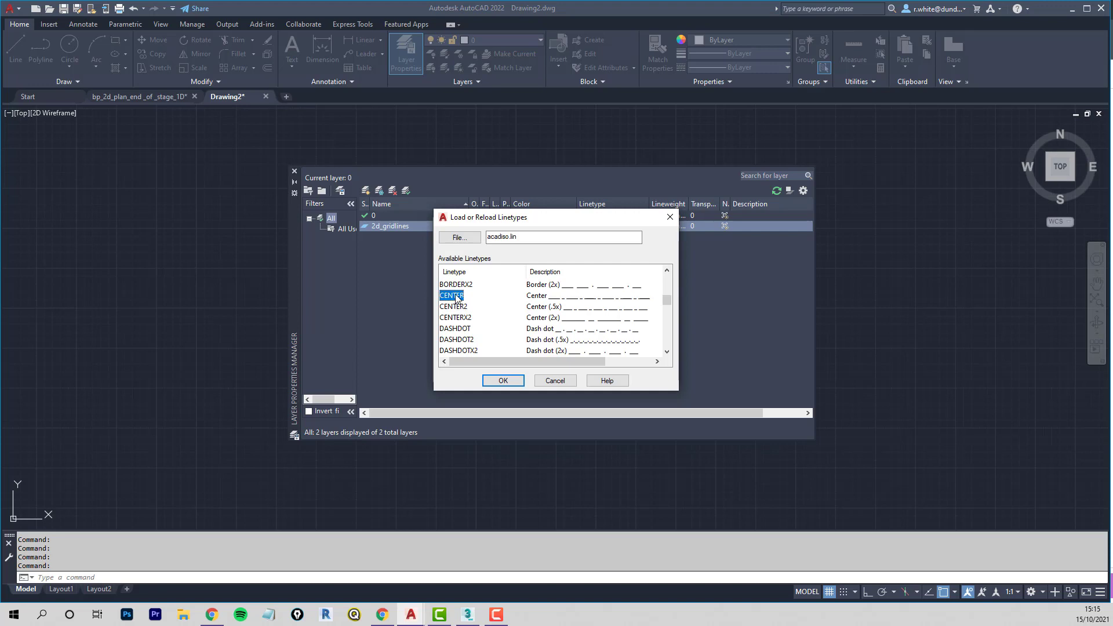
left_click(503, 382)
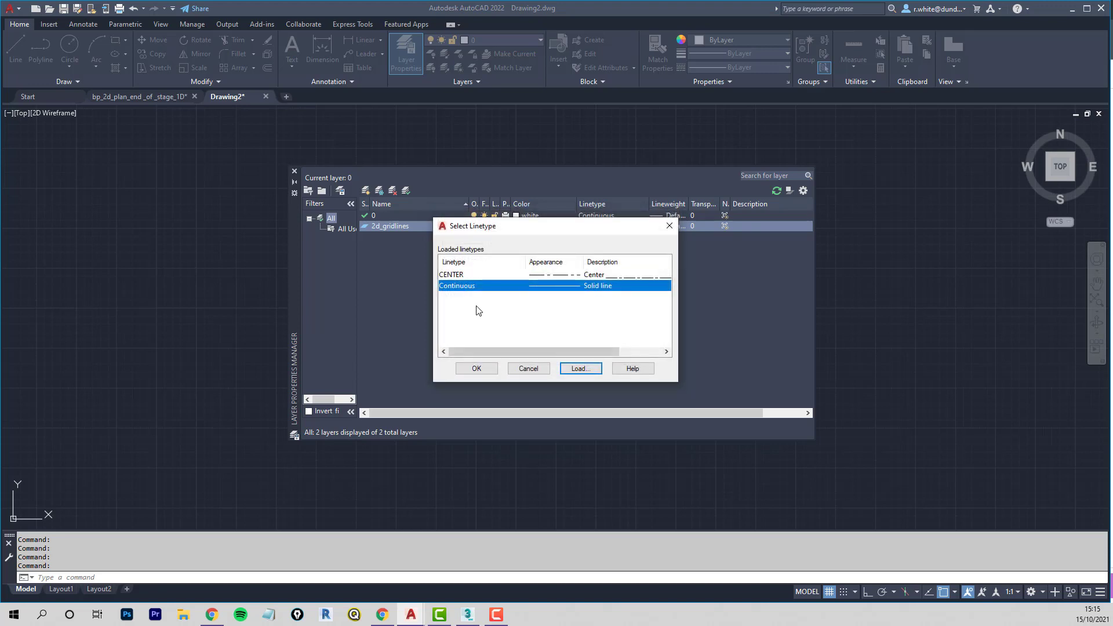
left_click(446, 277)
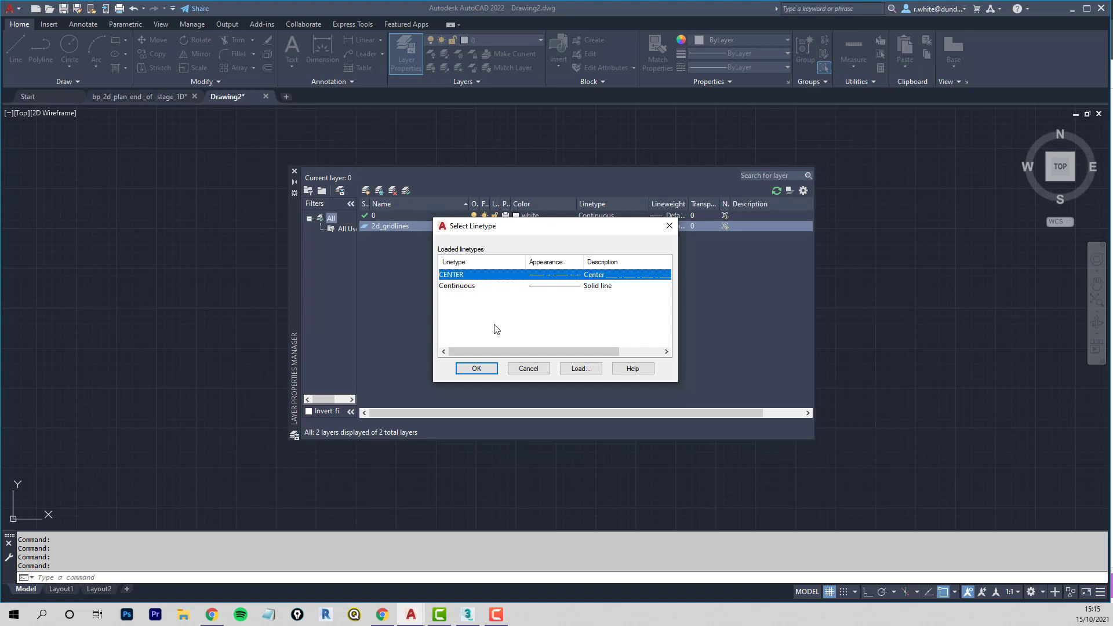
left_click(473, 369)
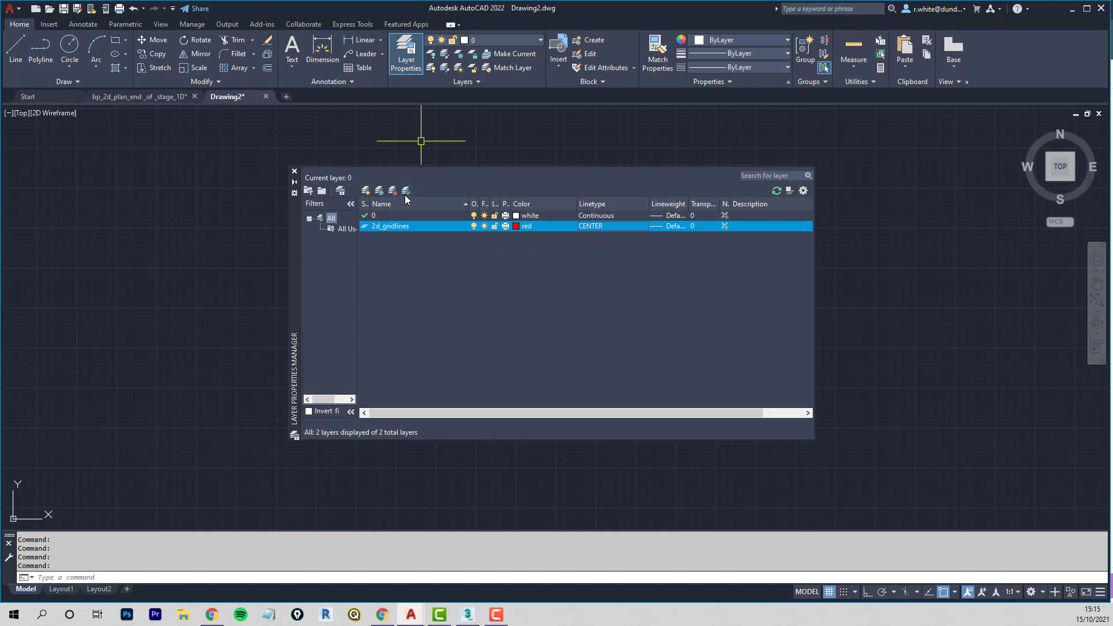
Step: Make 2d_gridlines the current layer and close the layer manager
double_click(395, 228)
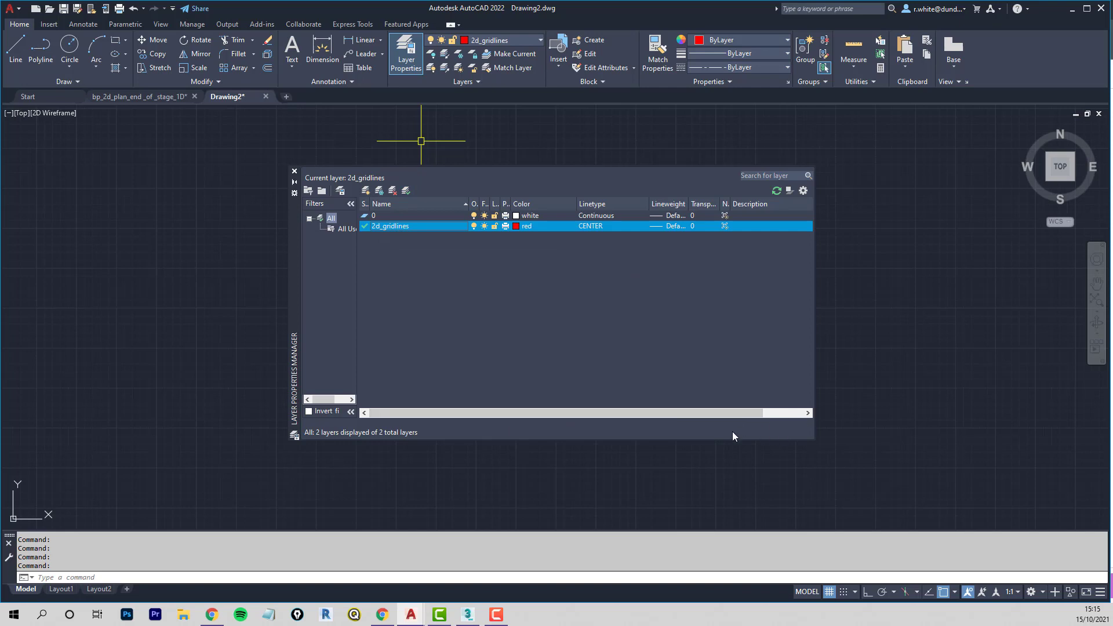
left_click(295, 172)
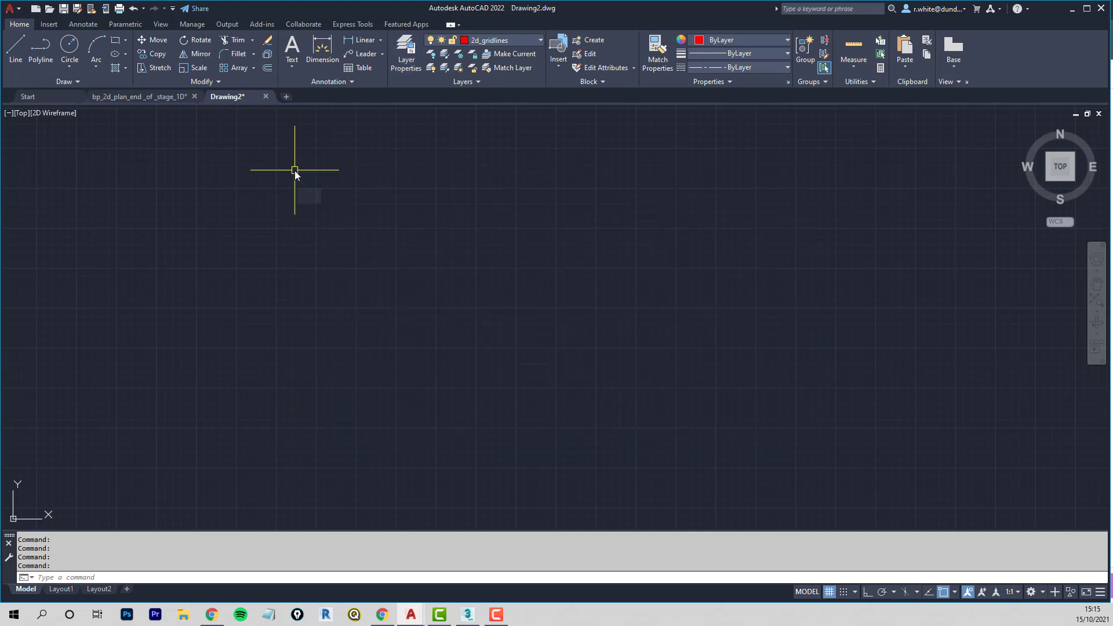
left_click(405, 63)
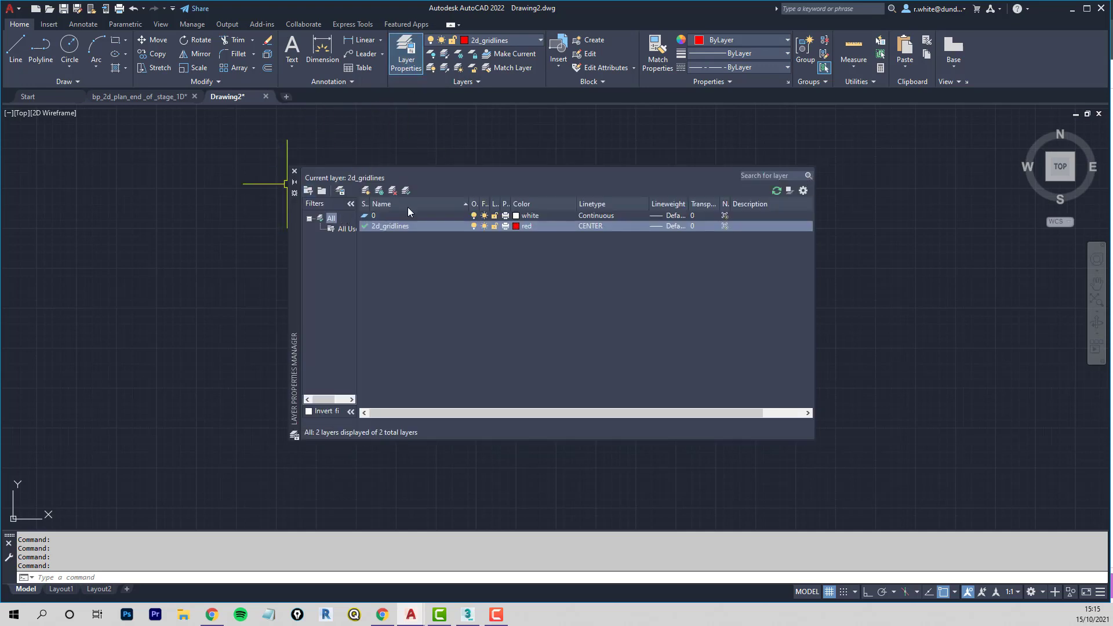
left_click(294, 171)
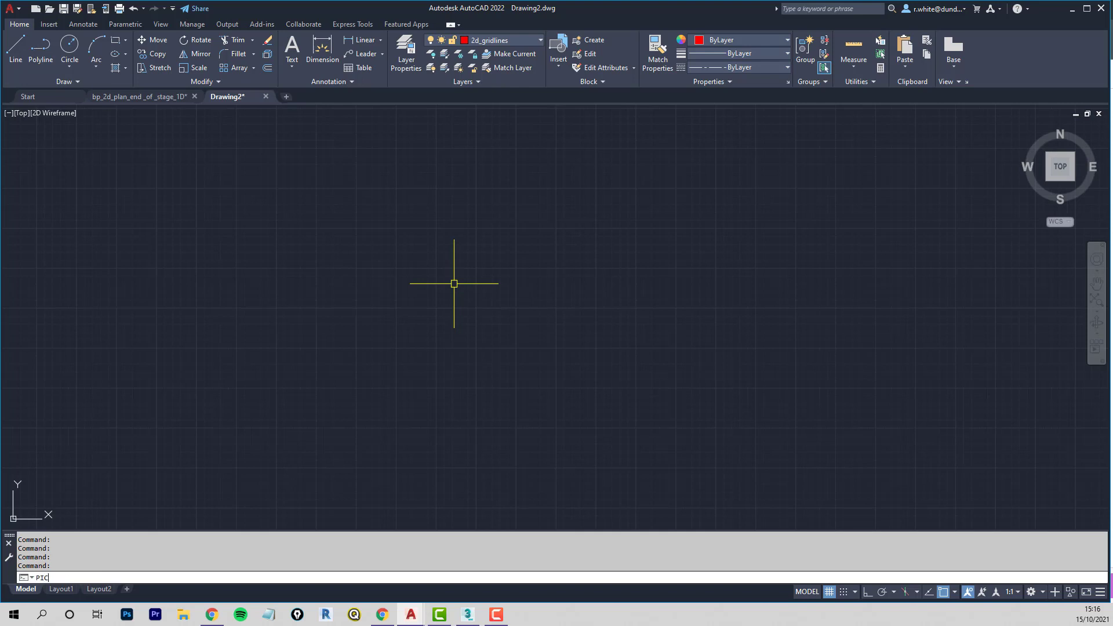
Step: Set the PICKBOX system variable to 6
type("X")
key("Return")
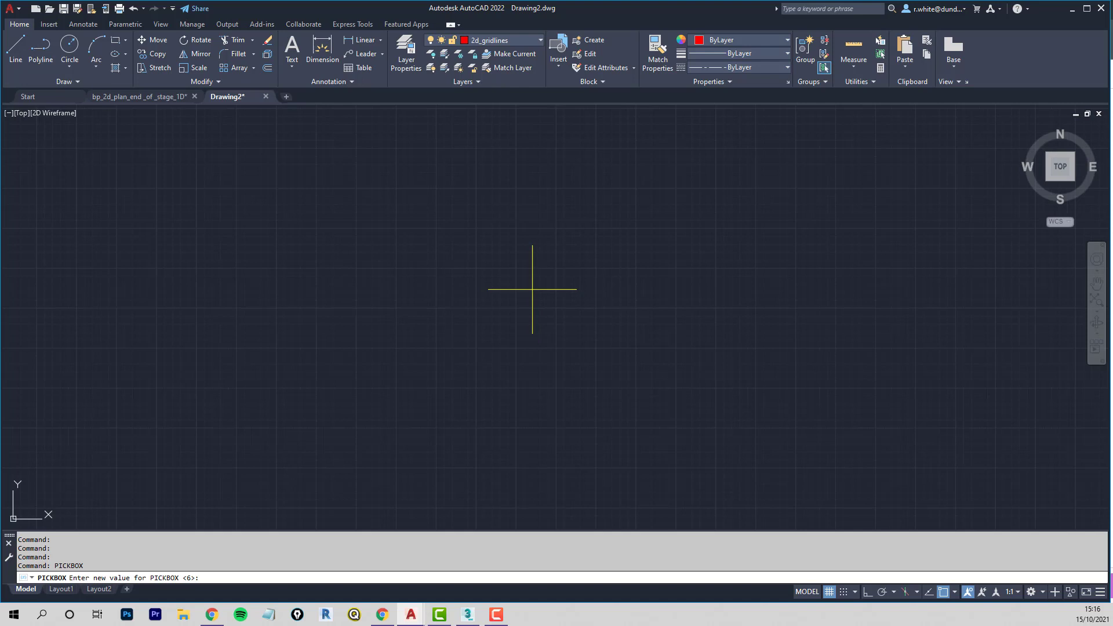
key("Return")
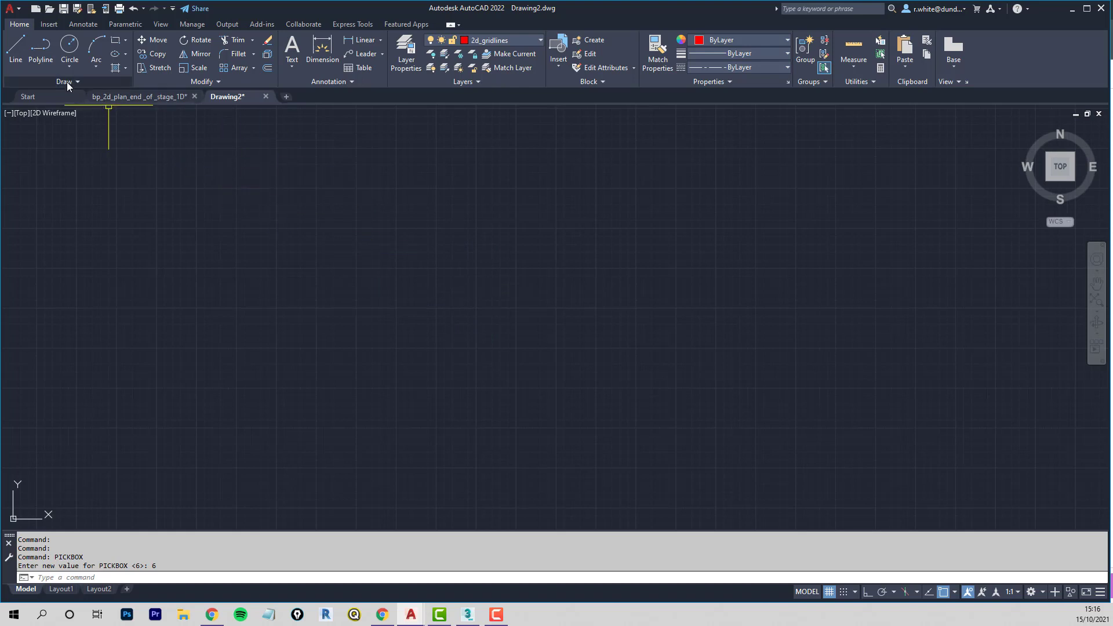
Step: Set the crosshair size to 7 in the display options
left_click(19, 11)
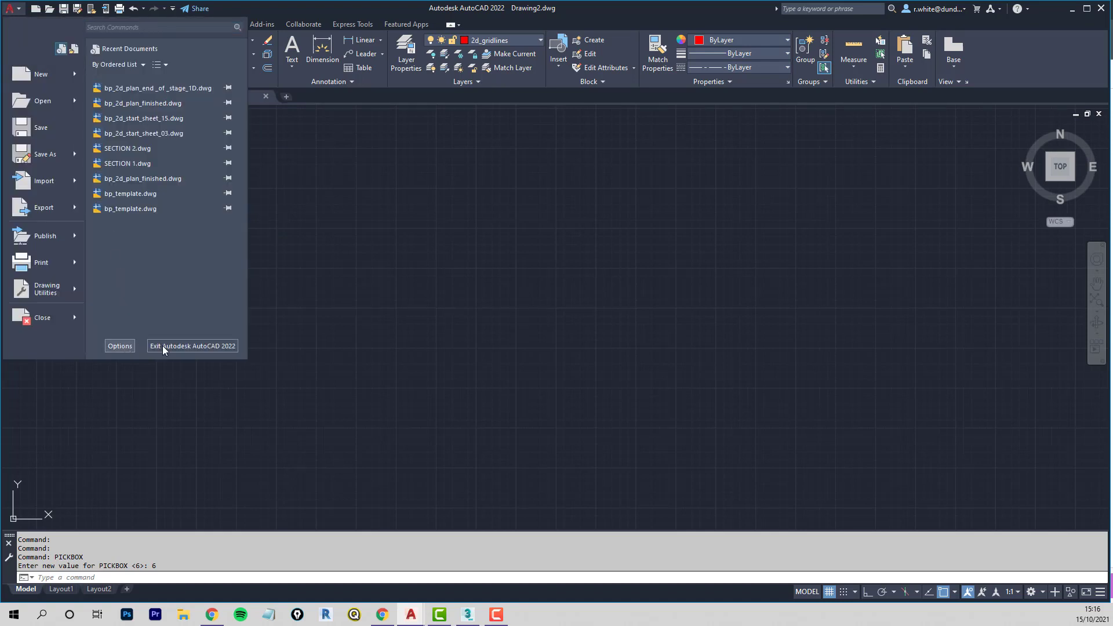
key("Escape")
type("OPTIONS")
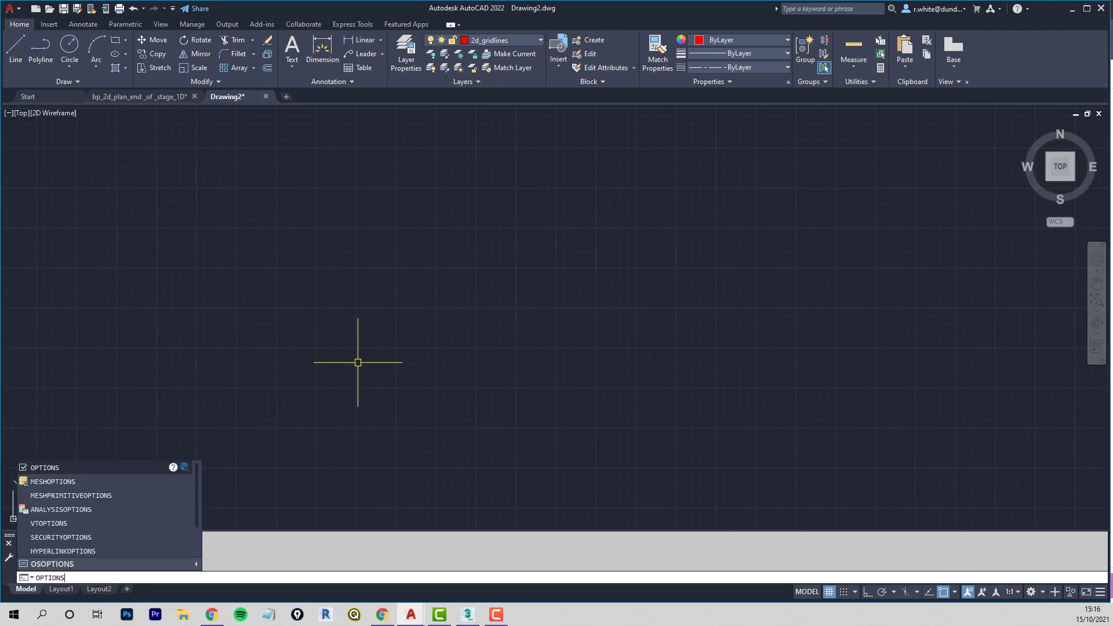
key("Return")
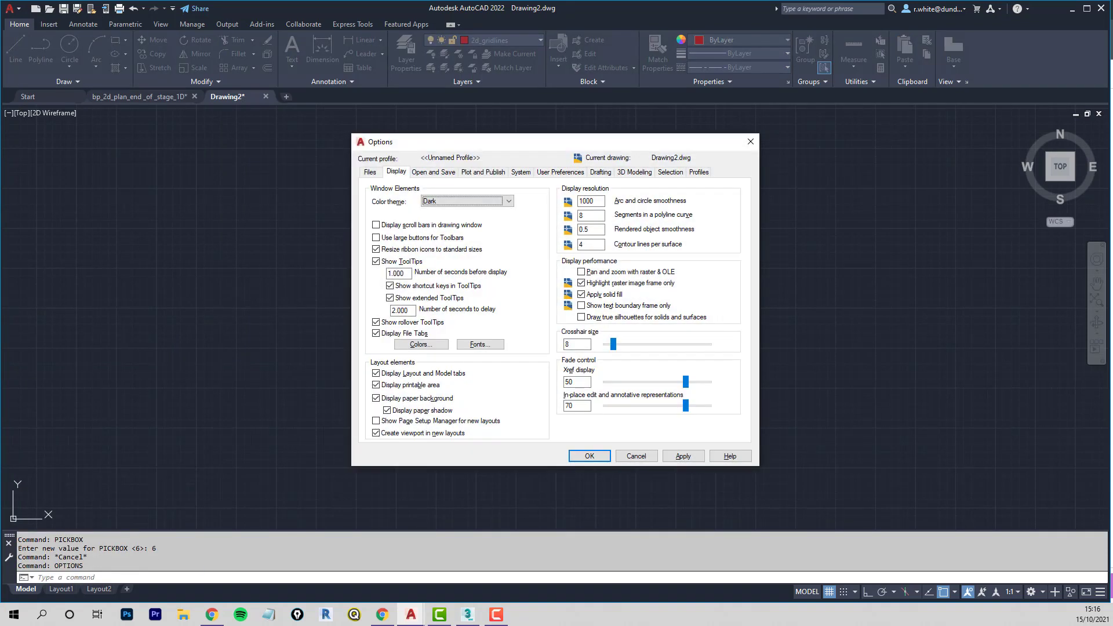
left_click(370, 174)
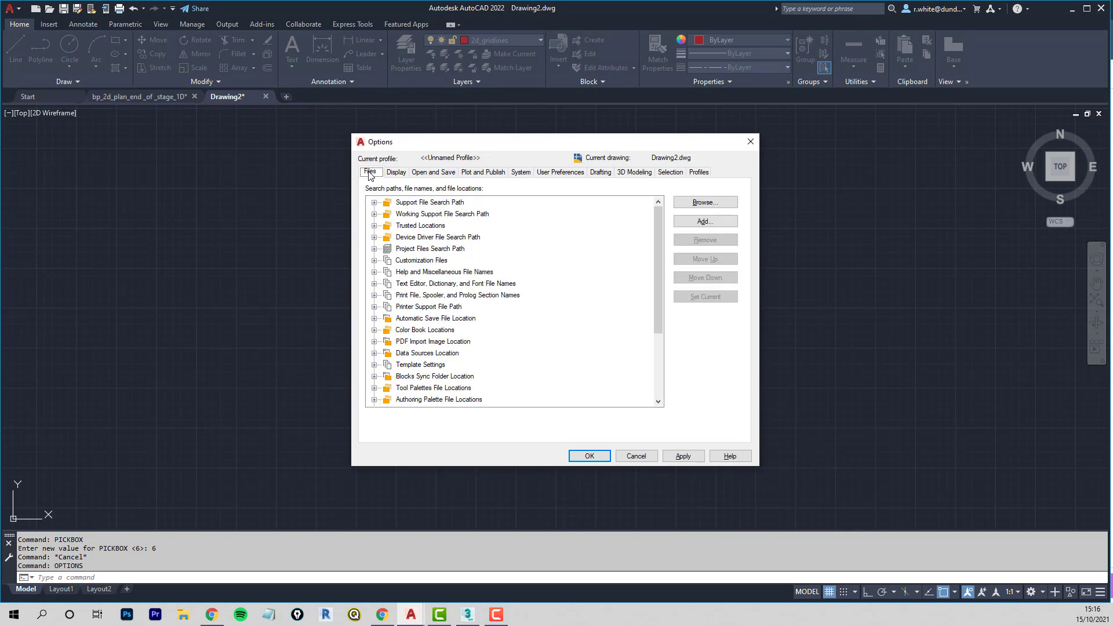
left_click(398, 173)
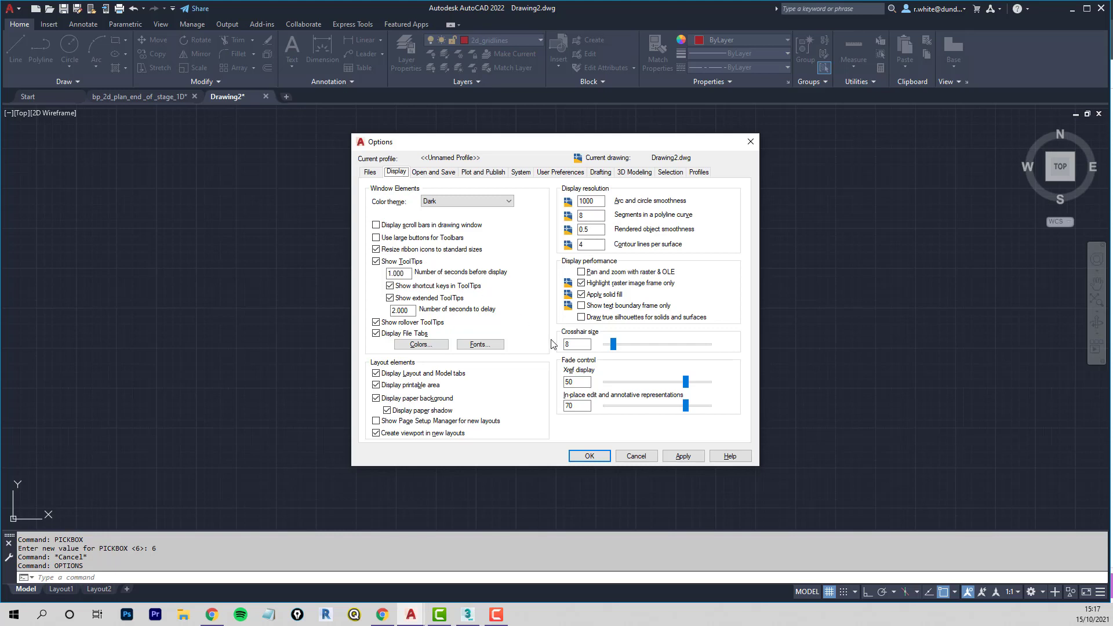
mouse_move(612, 348)
left_mouse_down()
mouse_move(672, 351)
mouse_move(612, 348)
left_mouse_up()
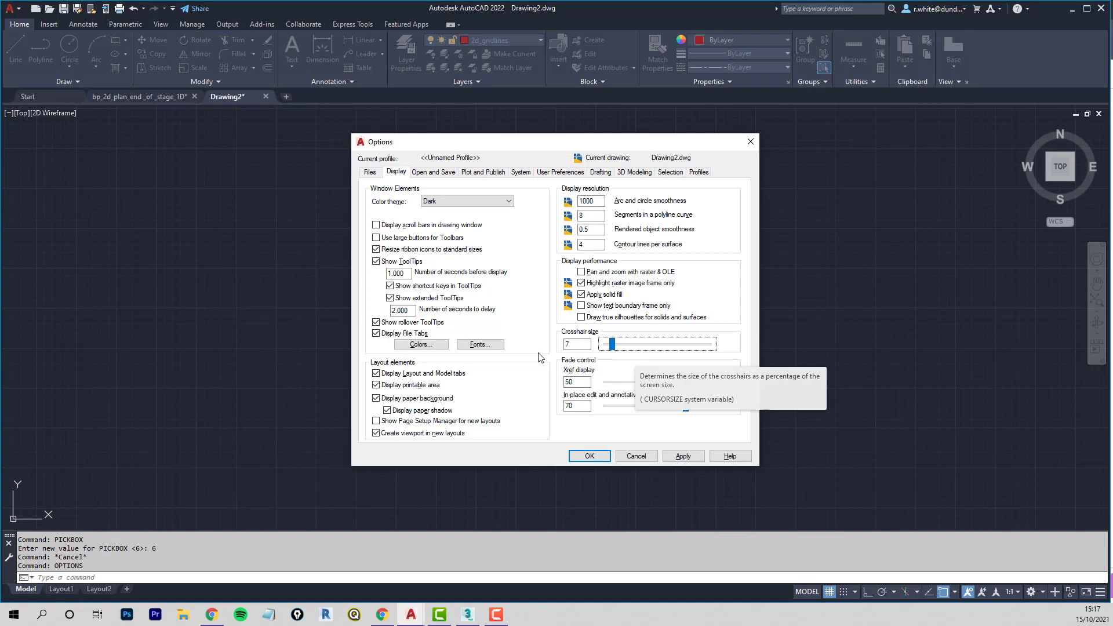
Step: Examine the colours assigned to the 2D model space interface elements in the drawing window colour settings
left_click(422, 345)
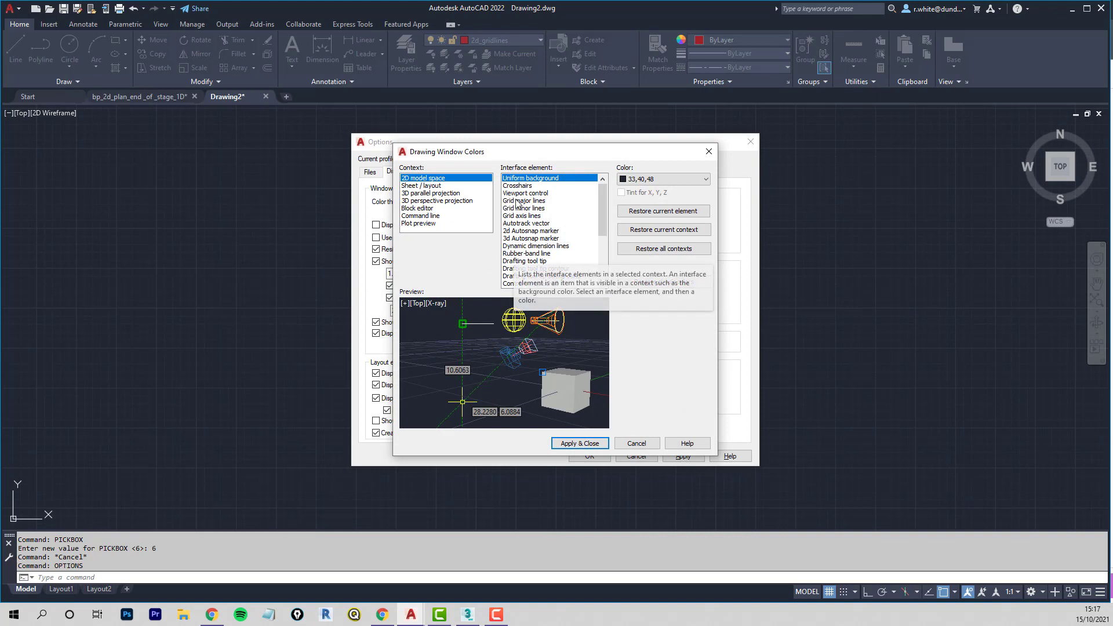
left_click(508, 186)
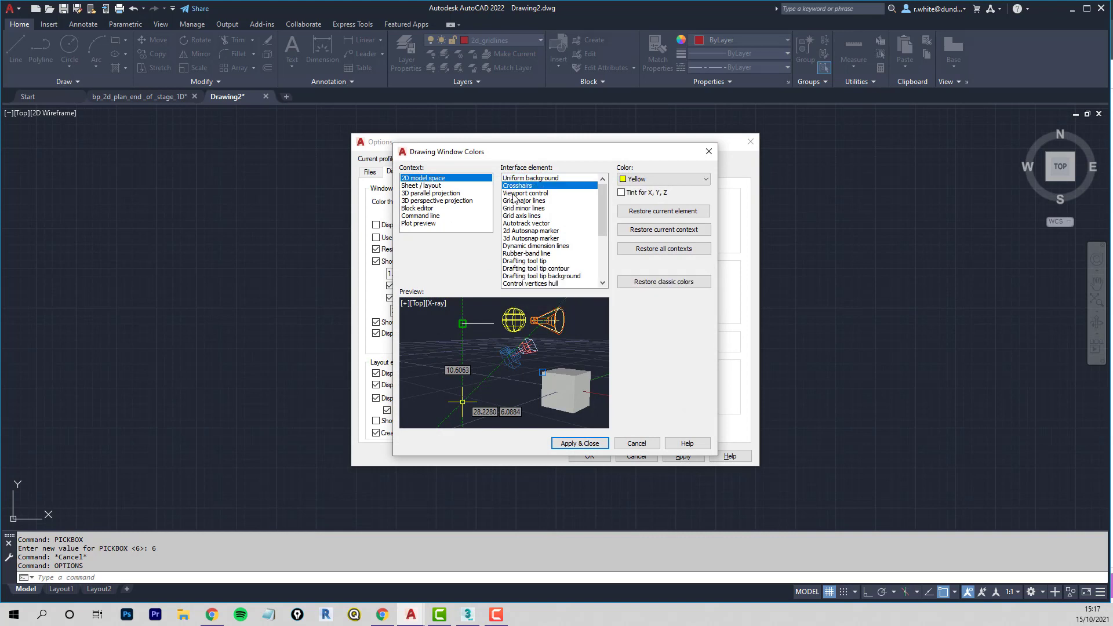
left_click(512, 194)
left_click(518, 203)
left_click(519, 215)
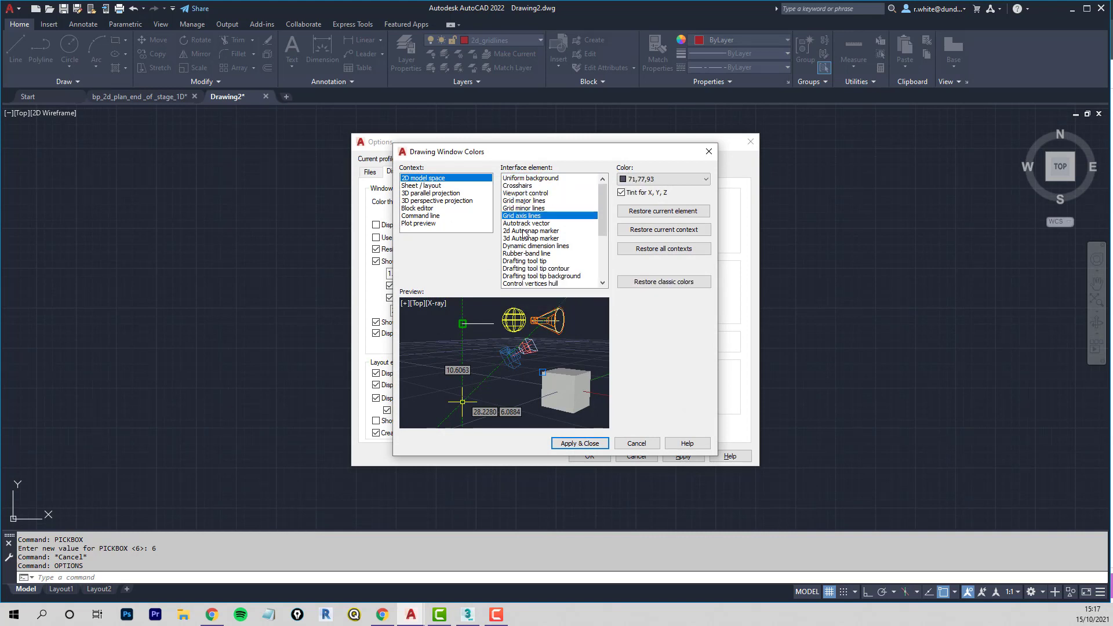
left_click(523, 231)
left_click(526, 239)
left_click(529, 253)
left_click(530, 261)
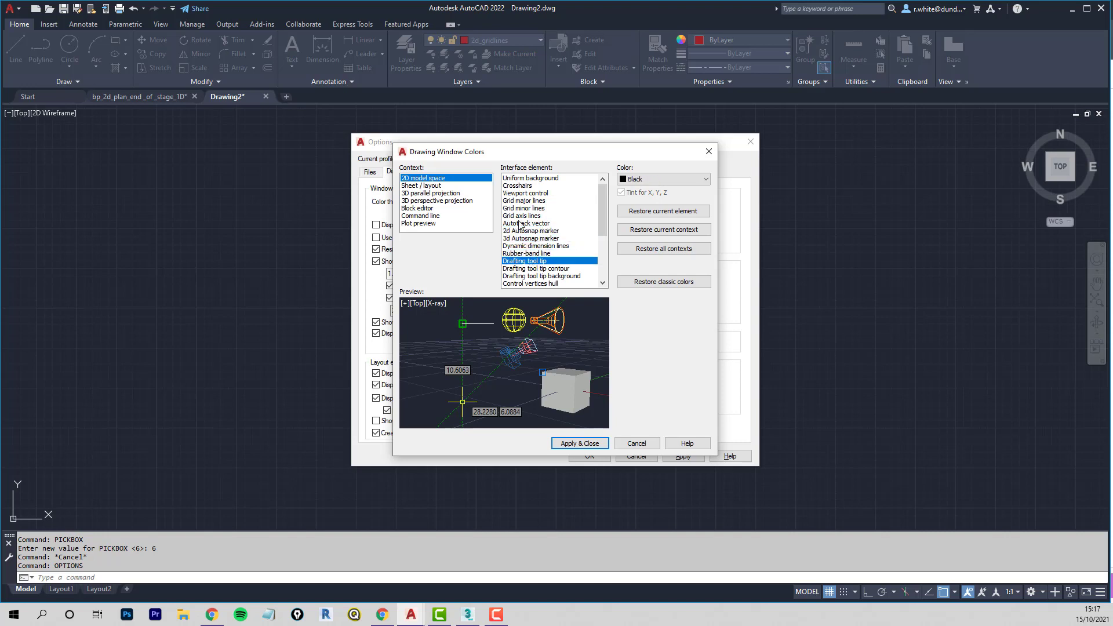
Step: Set the 2D model space crosshairs colour to white, then apply the display options and close them
left_click(517, 187)
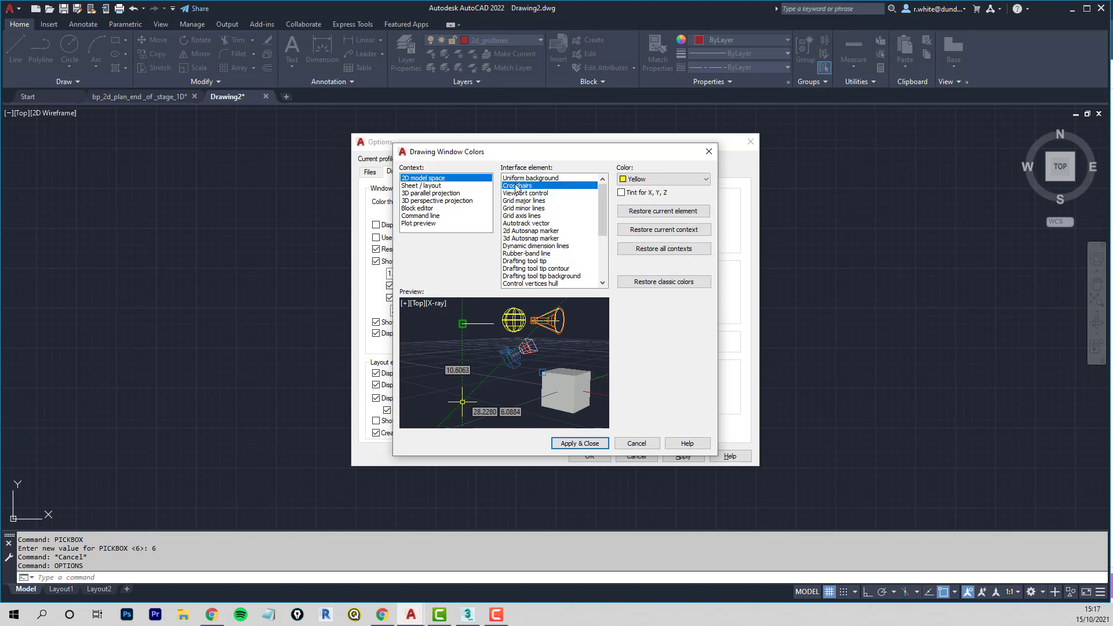
left_click(708, 180)
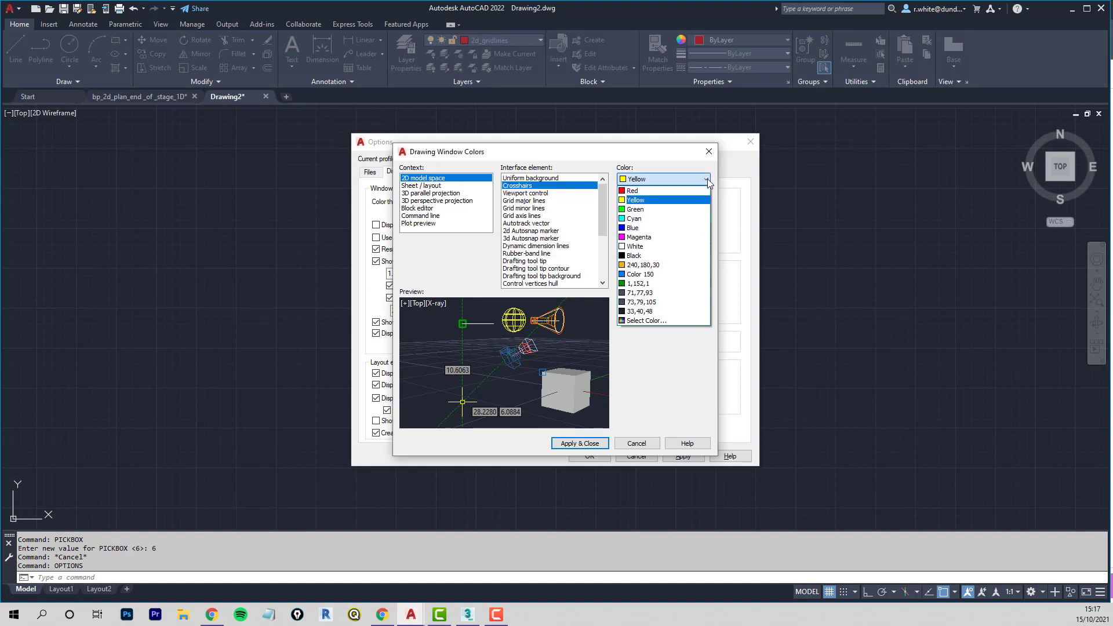
left_click(641, 249)
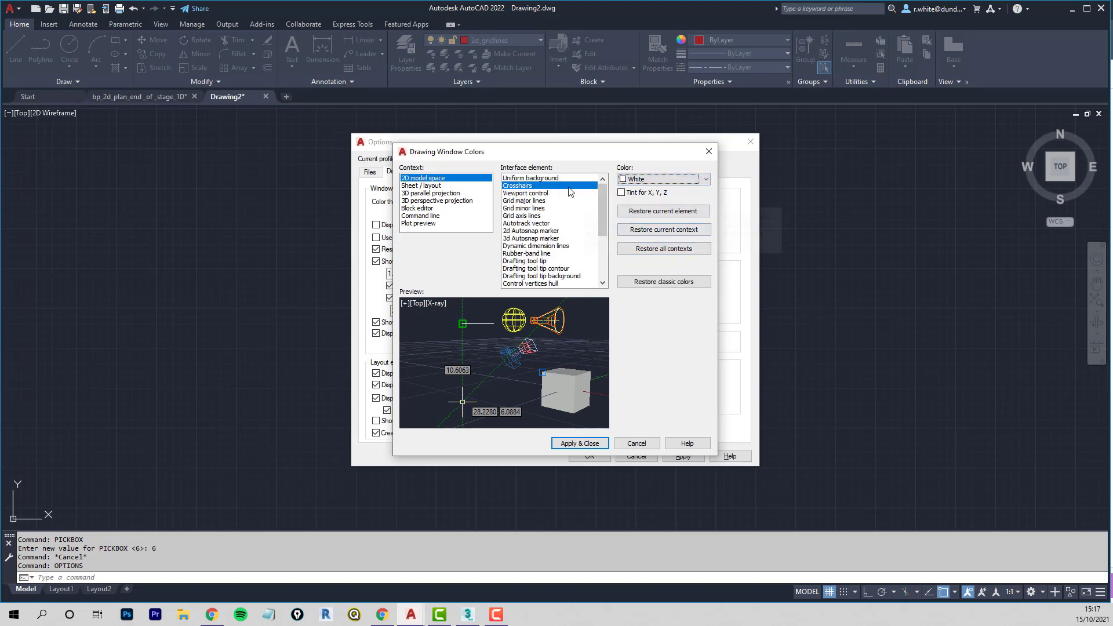
left_click(519, 178)
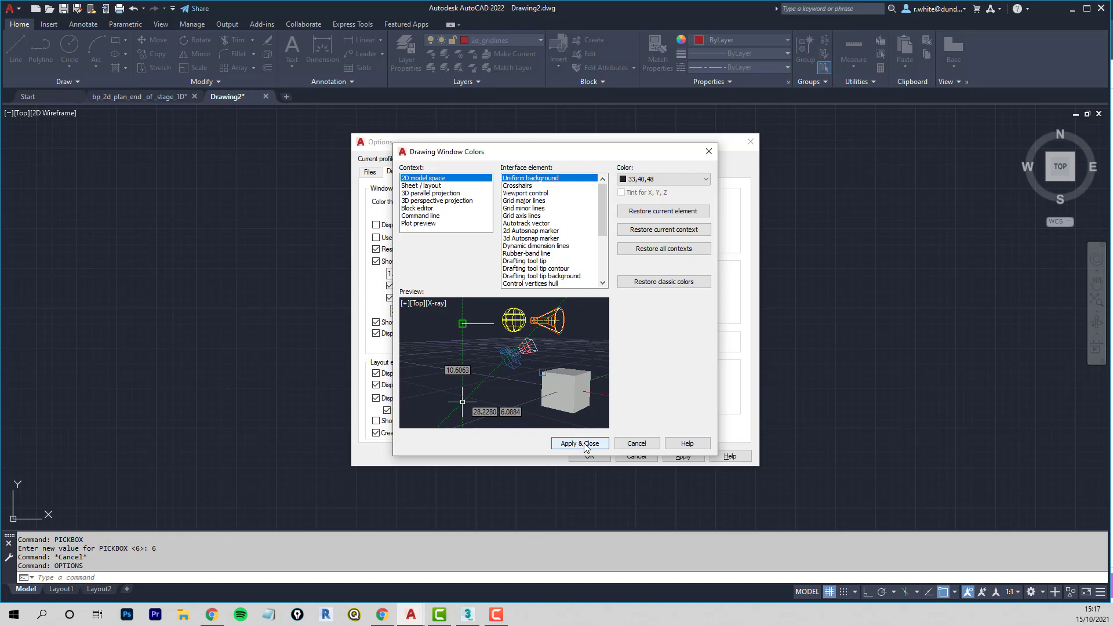
left_click(530, 186)
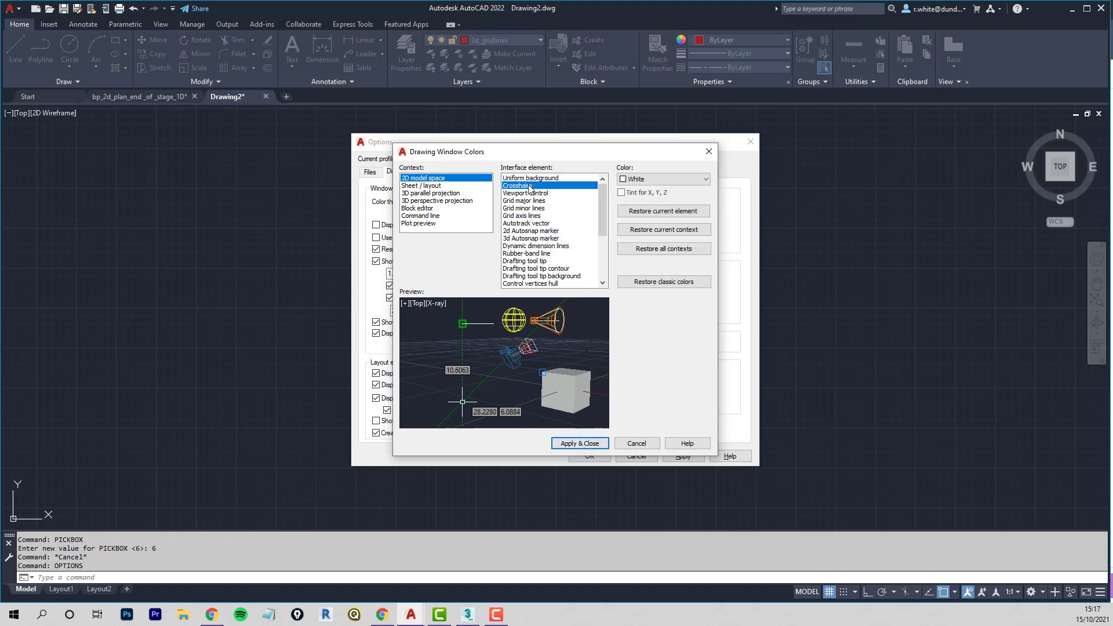
left_click(578, 444)
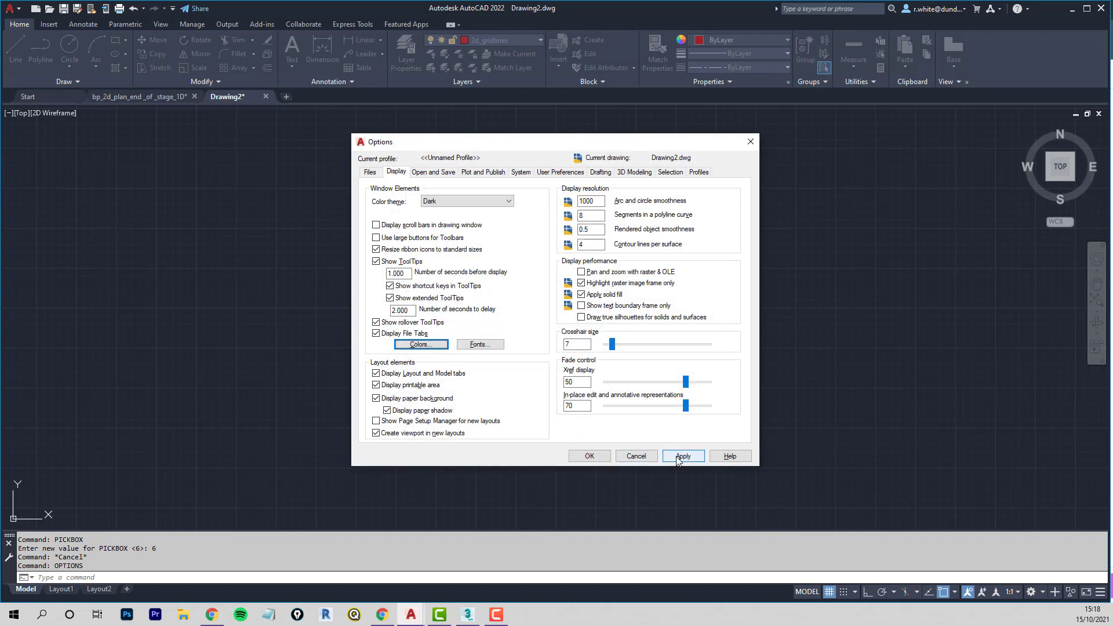
left_click(677, 456)
left_click(590, 456)
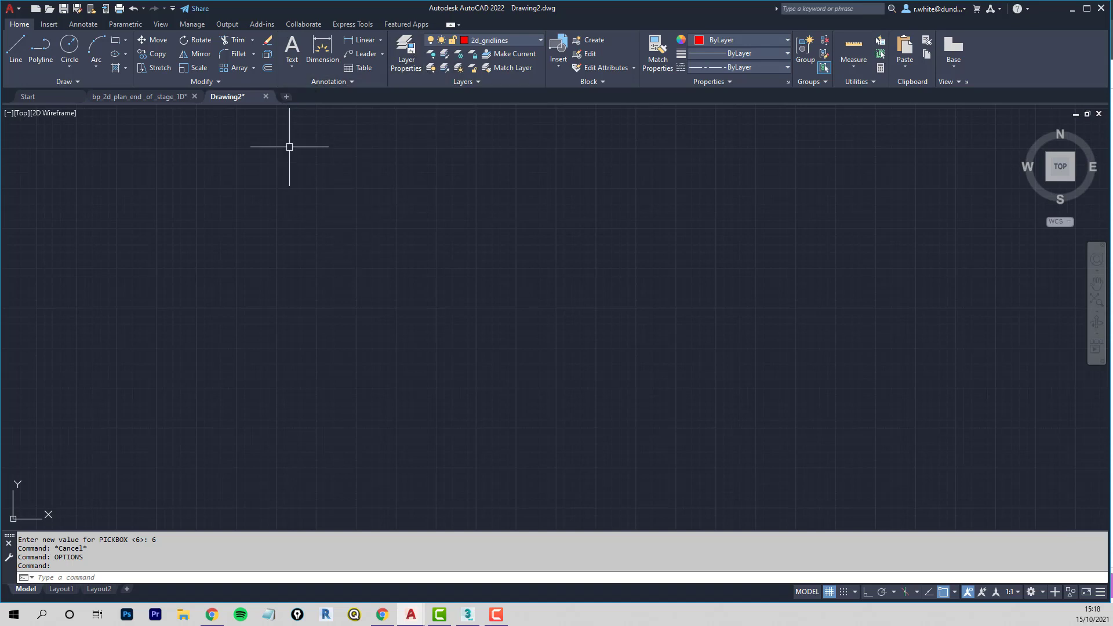
Step: Draw a horizontal gridline 10000 units long with Ortho mode on, running rightward from a point in the lower-left drawing area
left_click(16, 48)
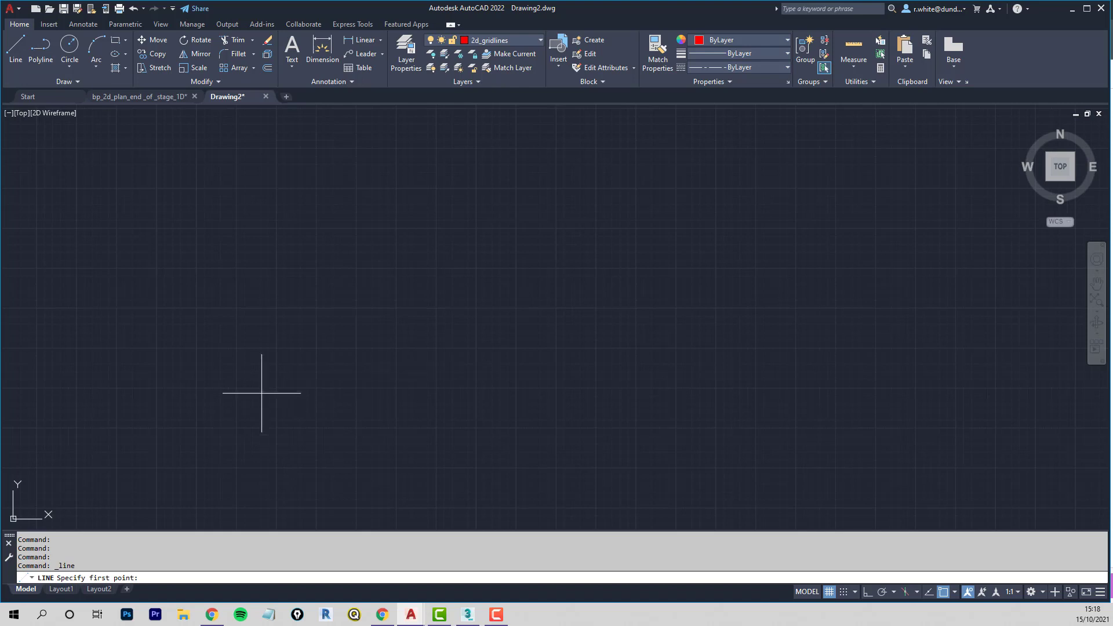
left_click(216, 407)
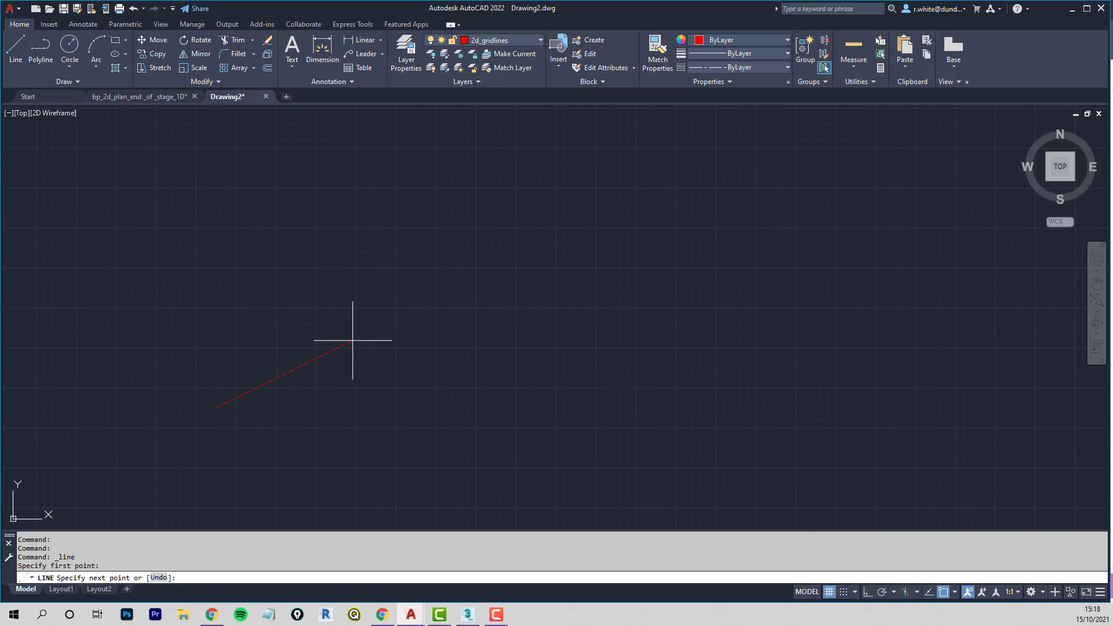
scroll(353, 343, "up", 4)
key("alt")
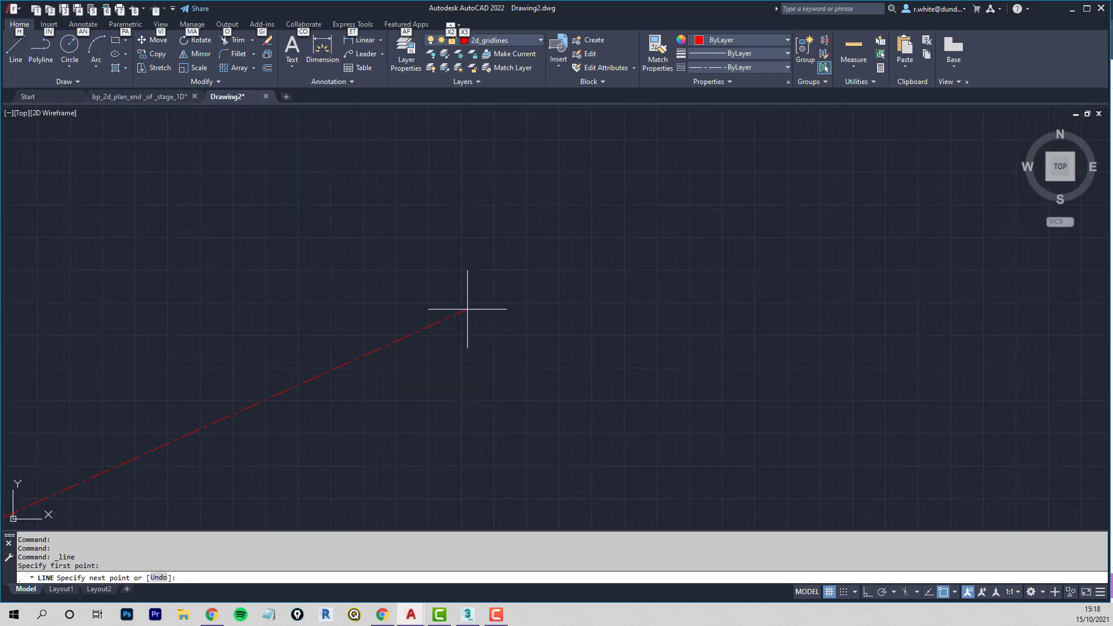
scroll(473, 317, "up", 1)
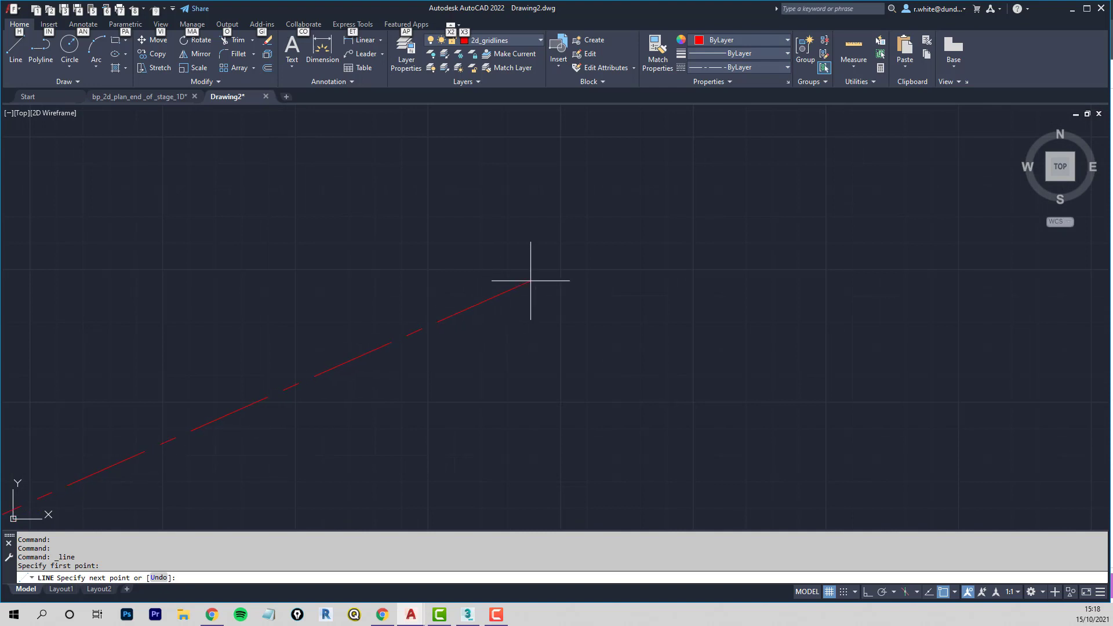
scroll(531, 281, "down", 2)
scroll(533, 295, "down", 3)
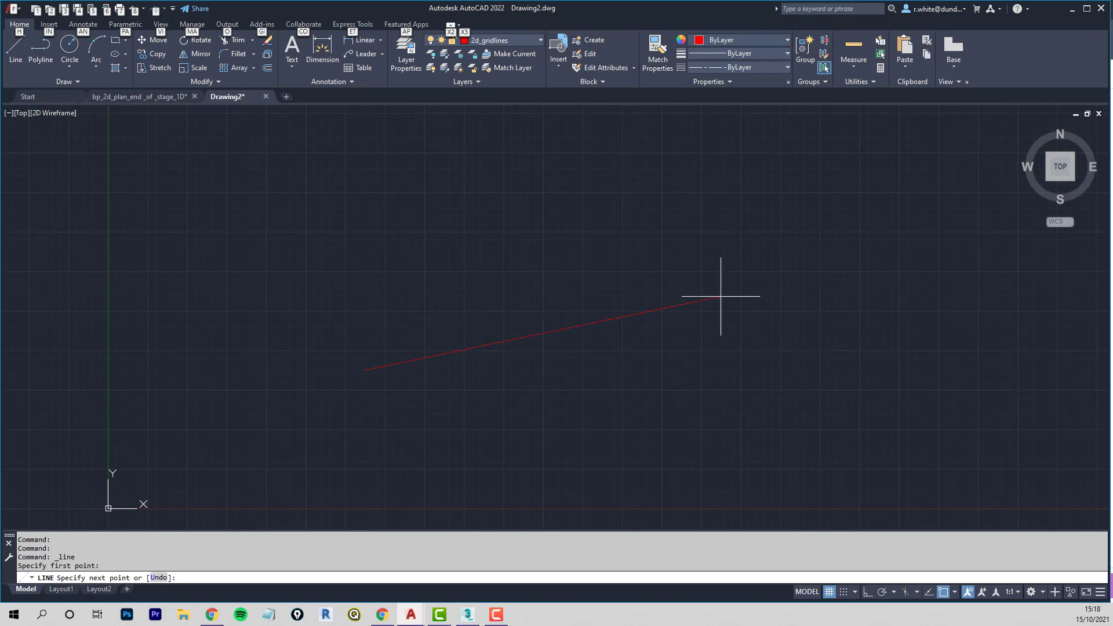
key("F8")
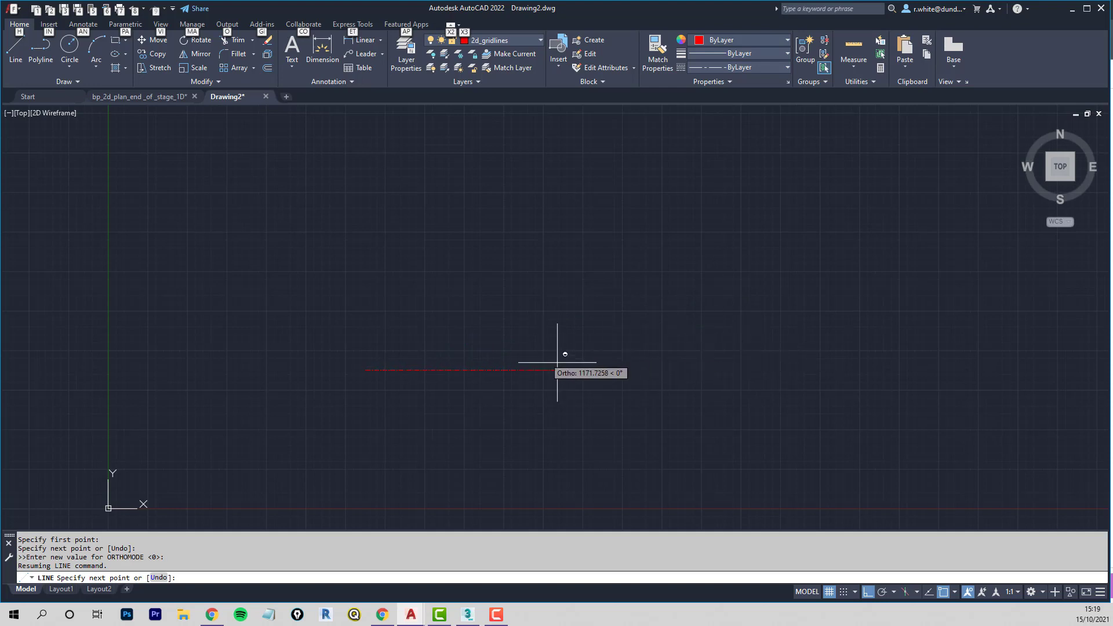
key("F8")
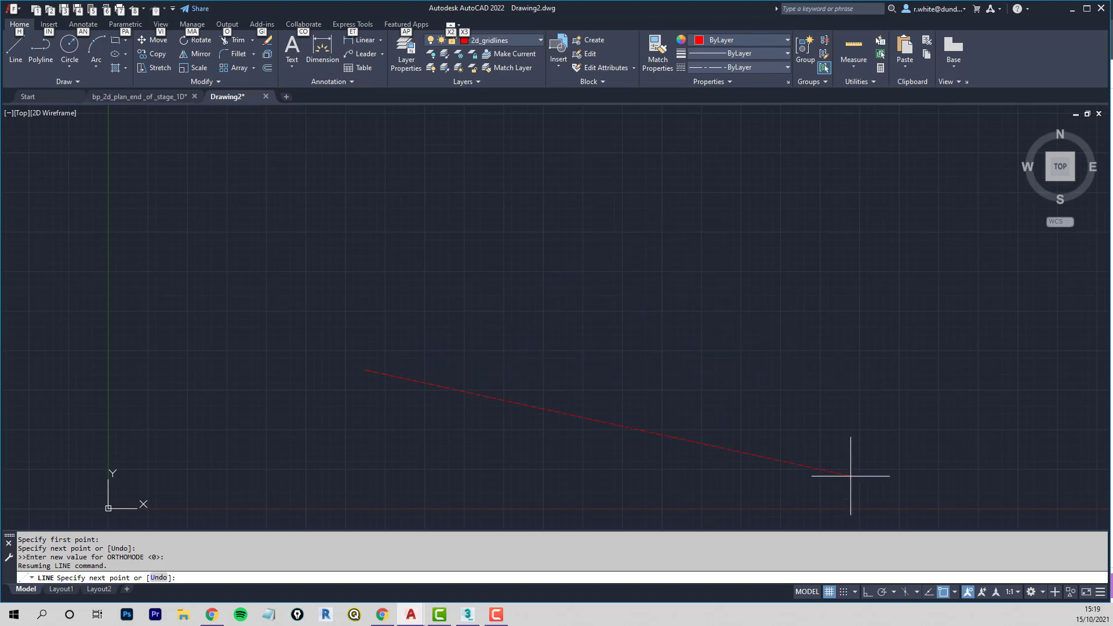
left_click(867, 592)
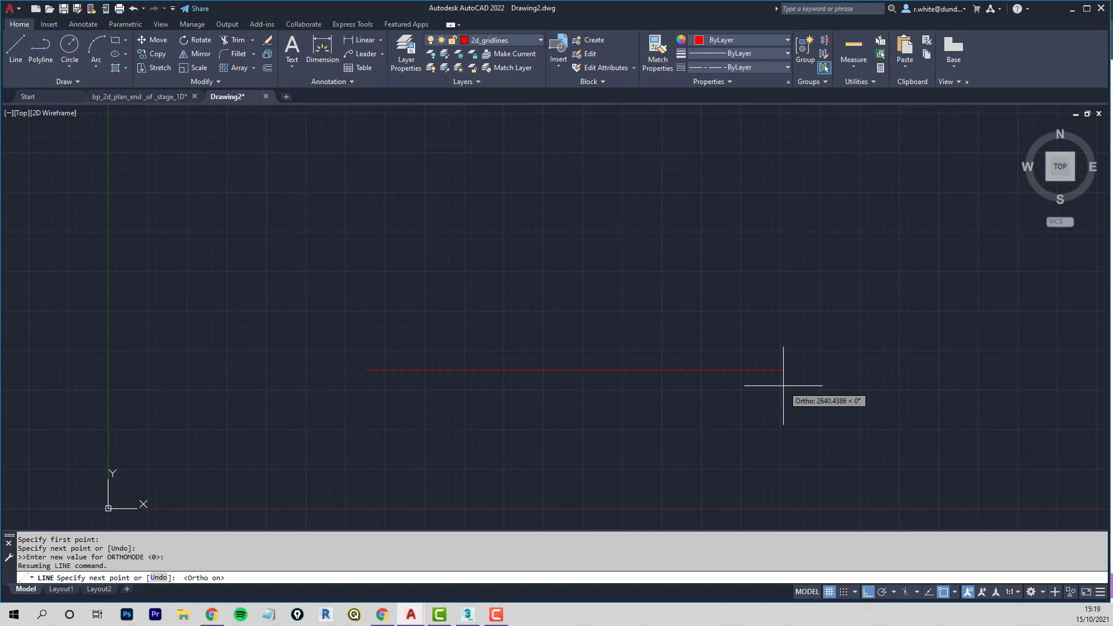
type("10000")
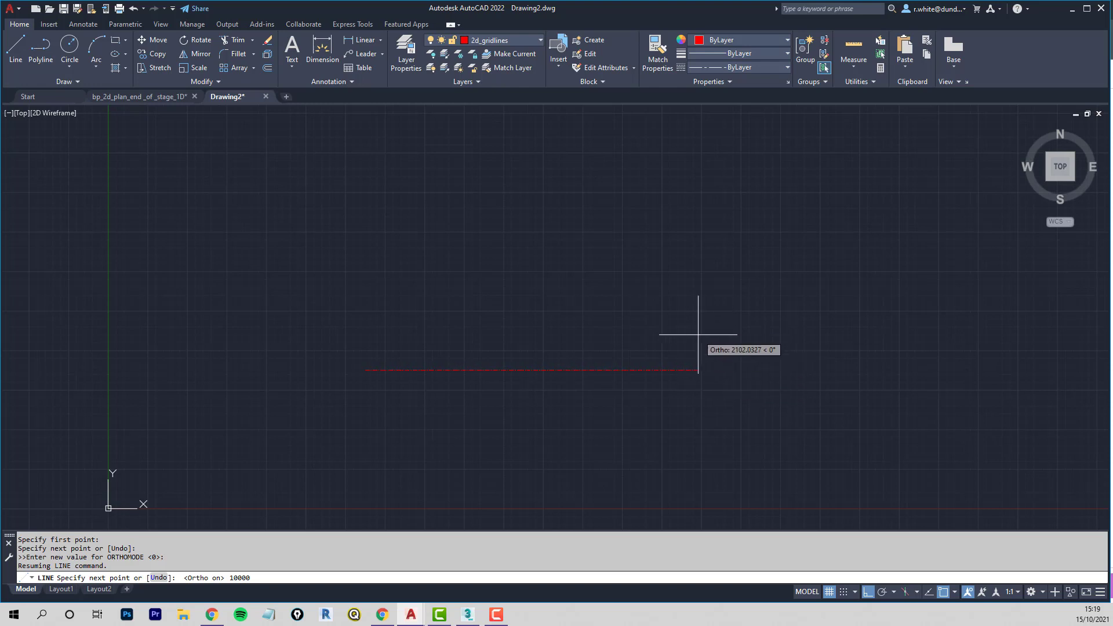
key("Return")
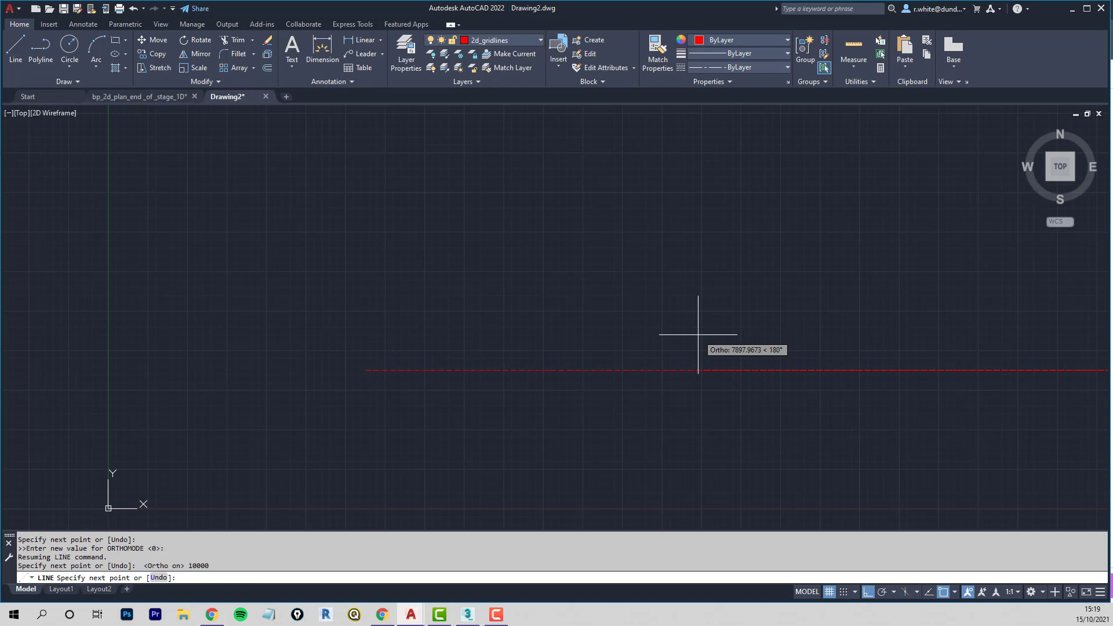
key("Return")
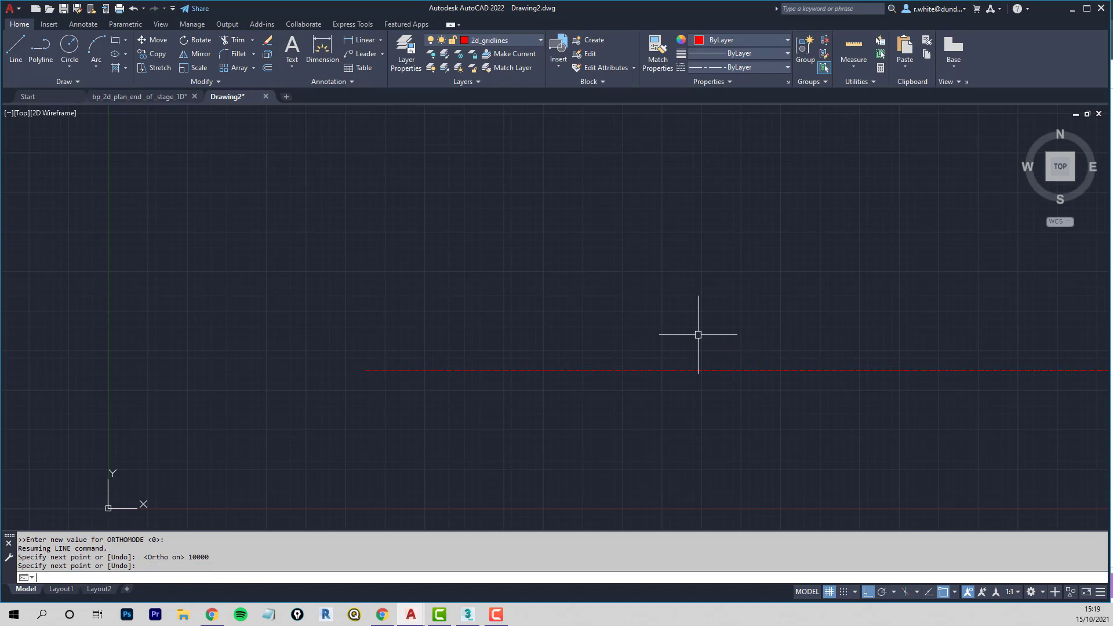
Step: Examine the horizontal gridline's full extent and its centre-line dash pattern up close
scroll(704, 340, "down", 4)
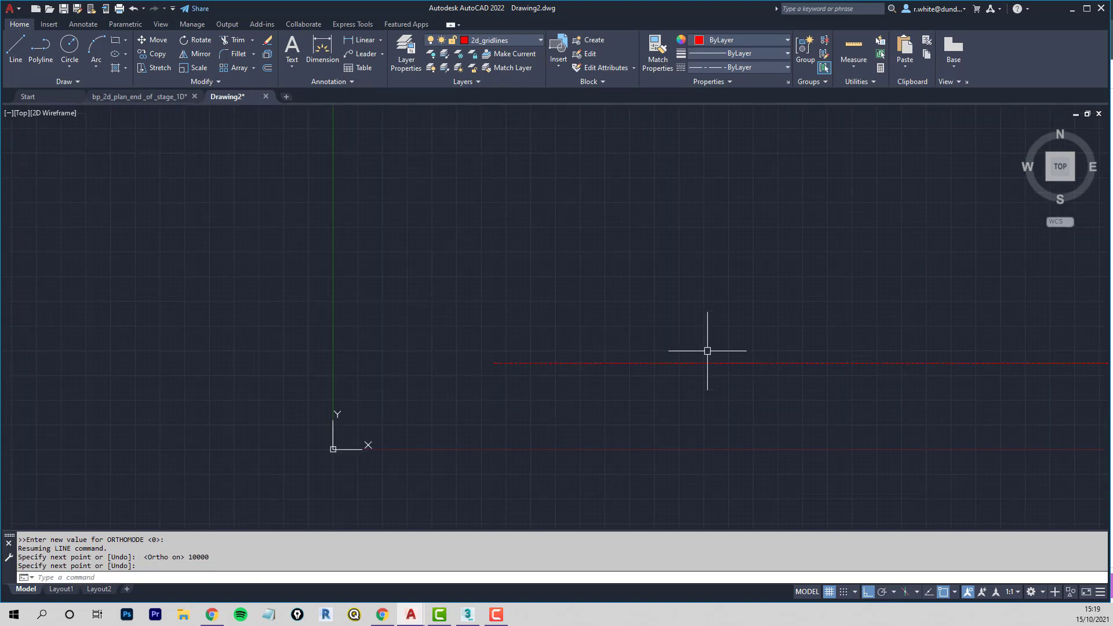
scroll(730, 320, "down", 2)
scroll(848, 294, "down", 2)
mouse_move(844, 294)
middle_mouse_down()
mouse_move(564, 356)
mouse_move(543, 389)
mouse_move(561, 360)
mouse_move(567, 379)
middle_mouse_up()
scroll(542, 431, "up", 3)
scroll(555, 392, "down", 1)
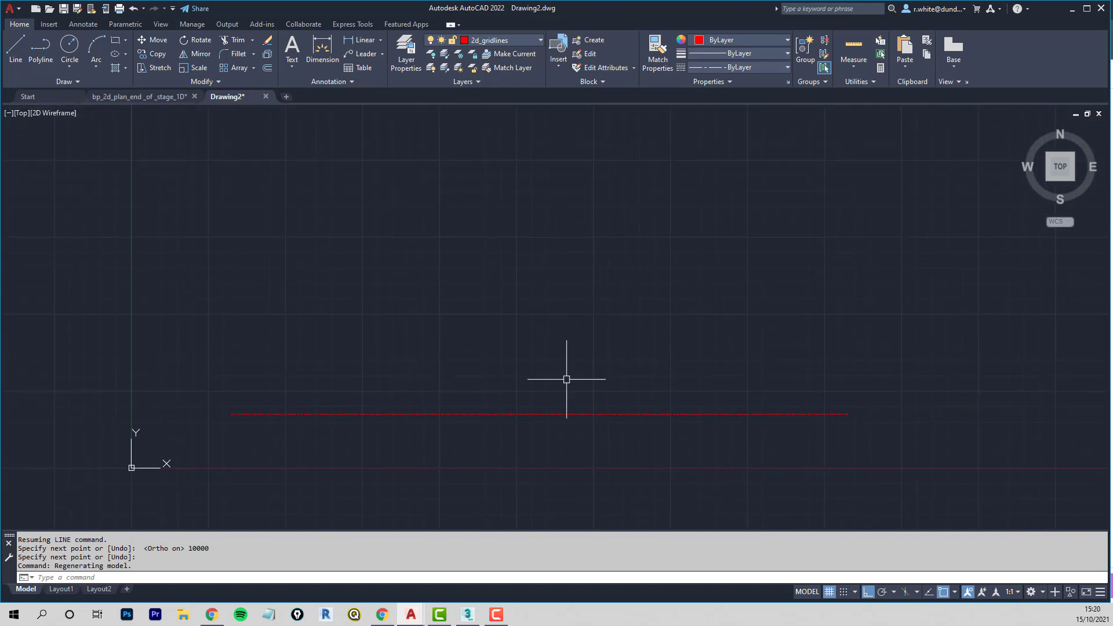
middle_click(514, 295)
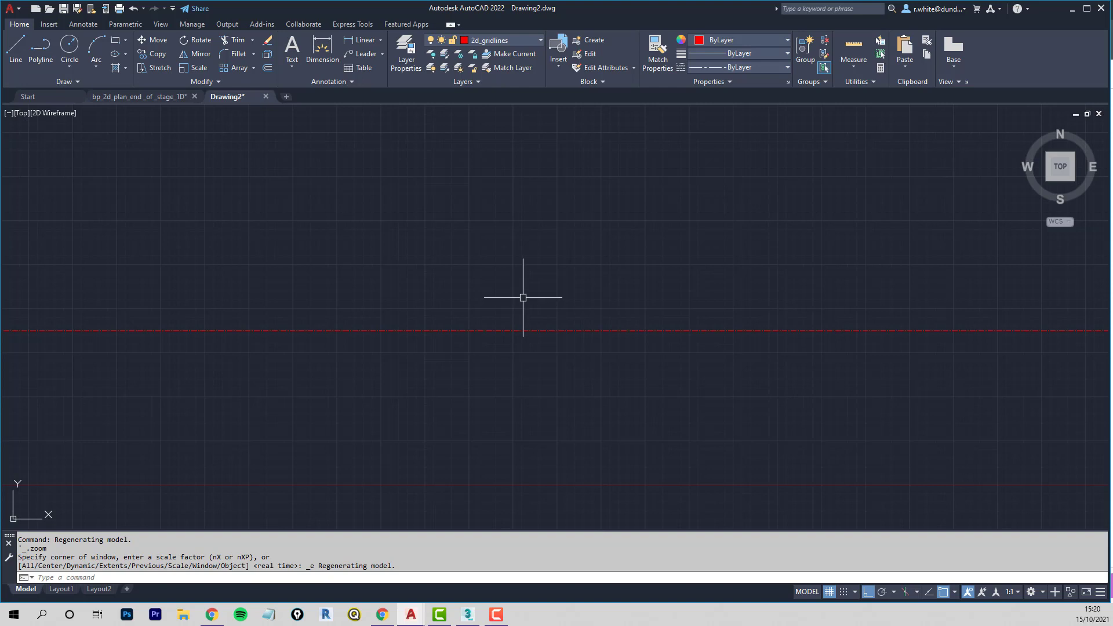
scroll(540, 295, "down", 2)
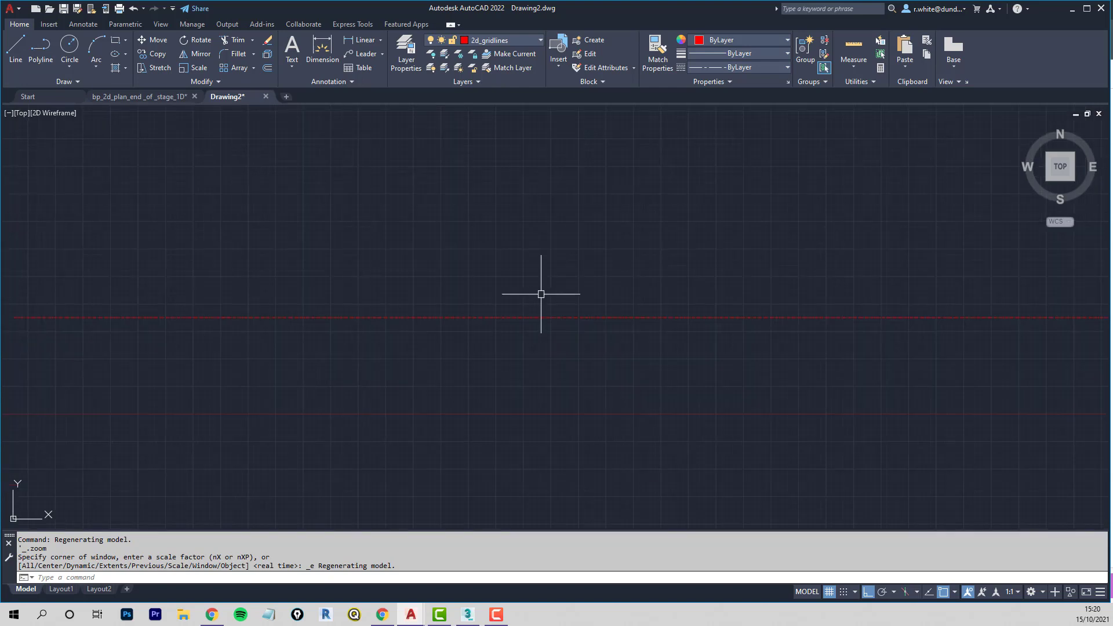
middle_click_drag(549, 260, 537, 332)
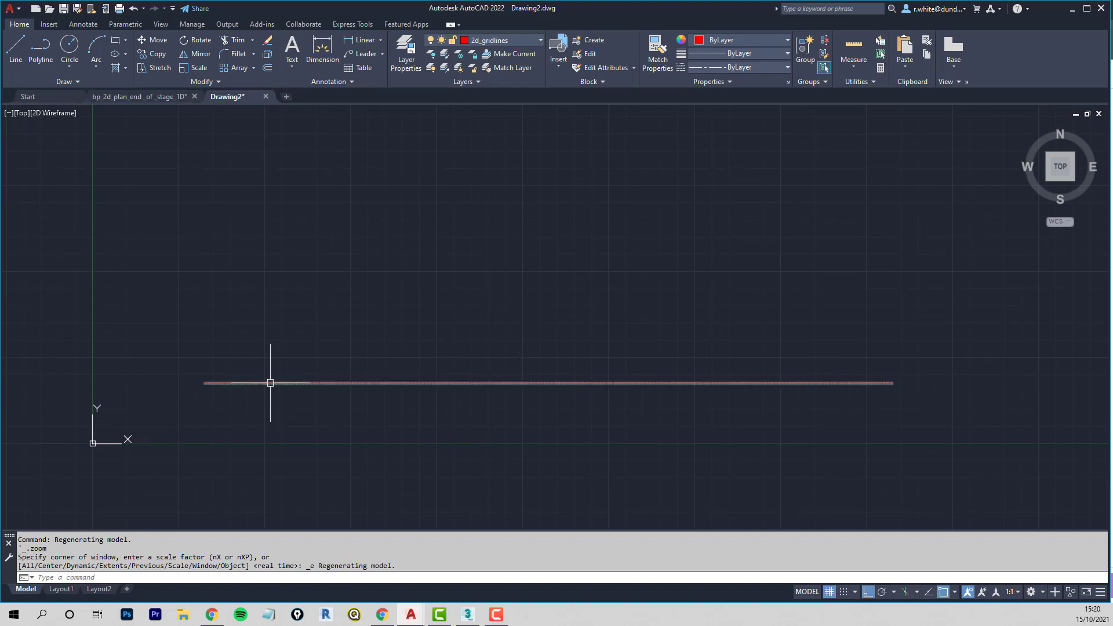
mouse_move(270, 384)
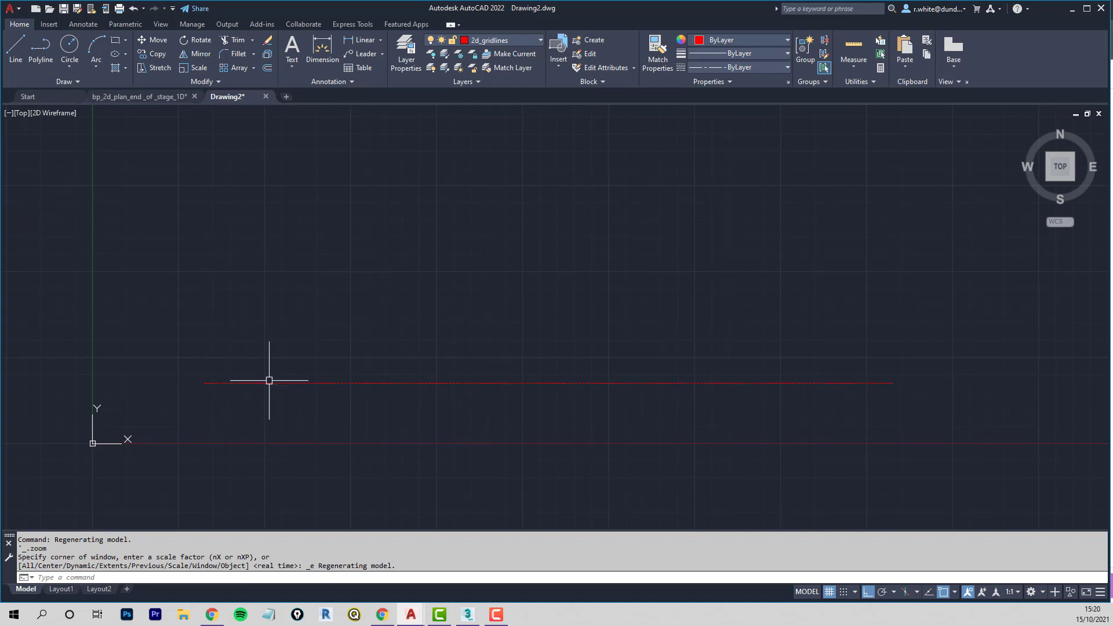
scroll(218, 386, "up", 2)
scroll(221, 386, "up", 2)
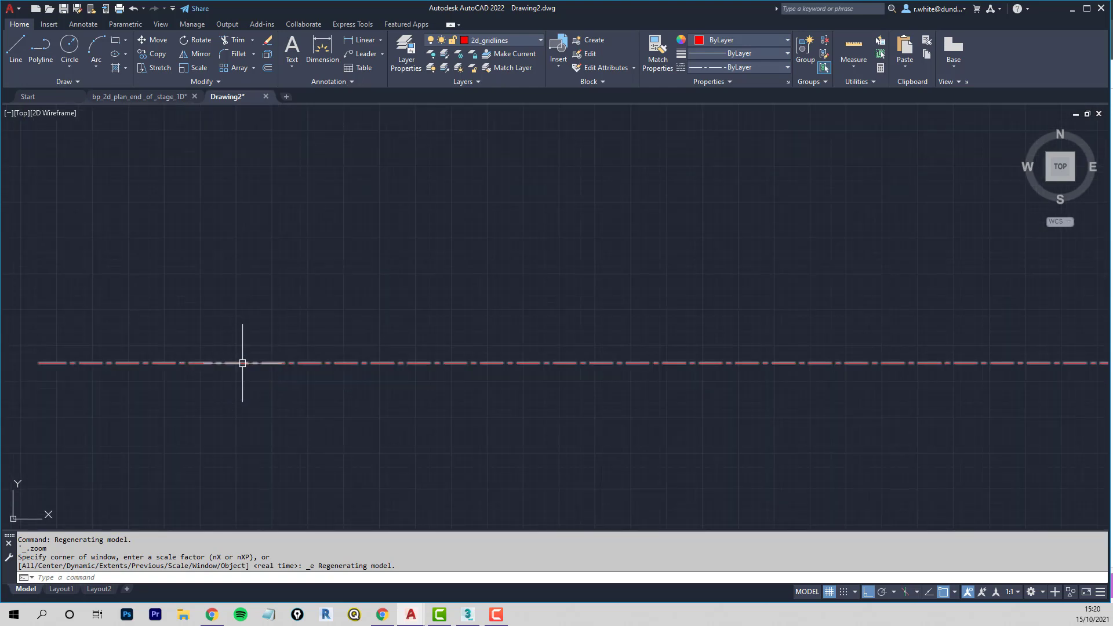
Step: Set the global linetype scale factor (LTSCALE) to 10
scroll(301, 365, "down", 2)
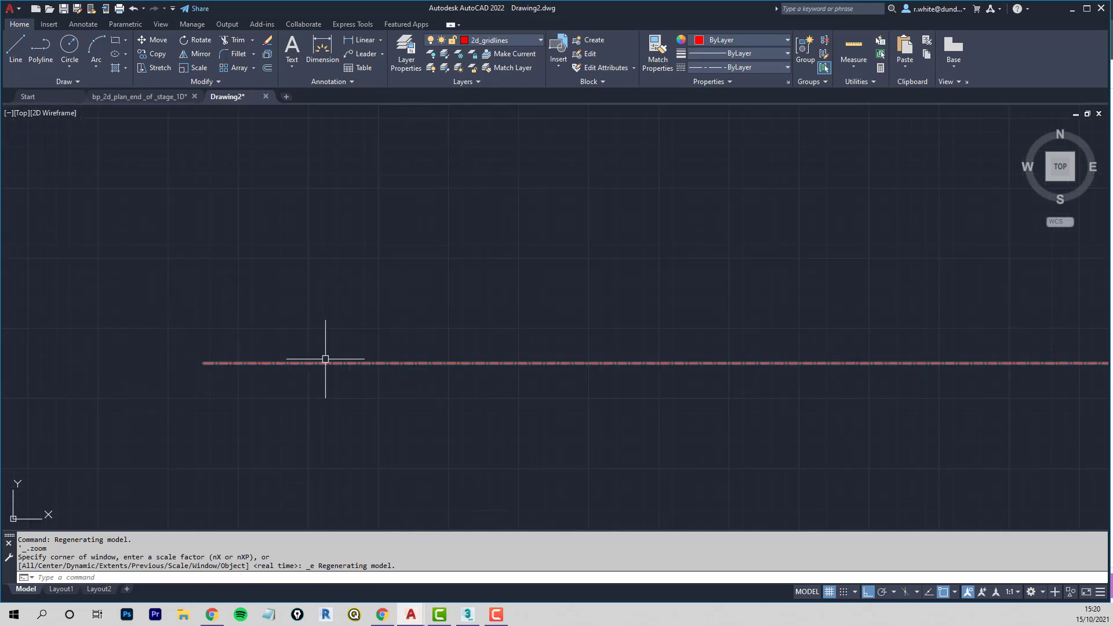
scroll(463, 336, "down", 4)
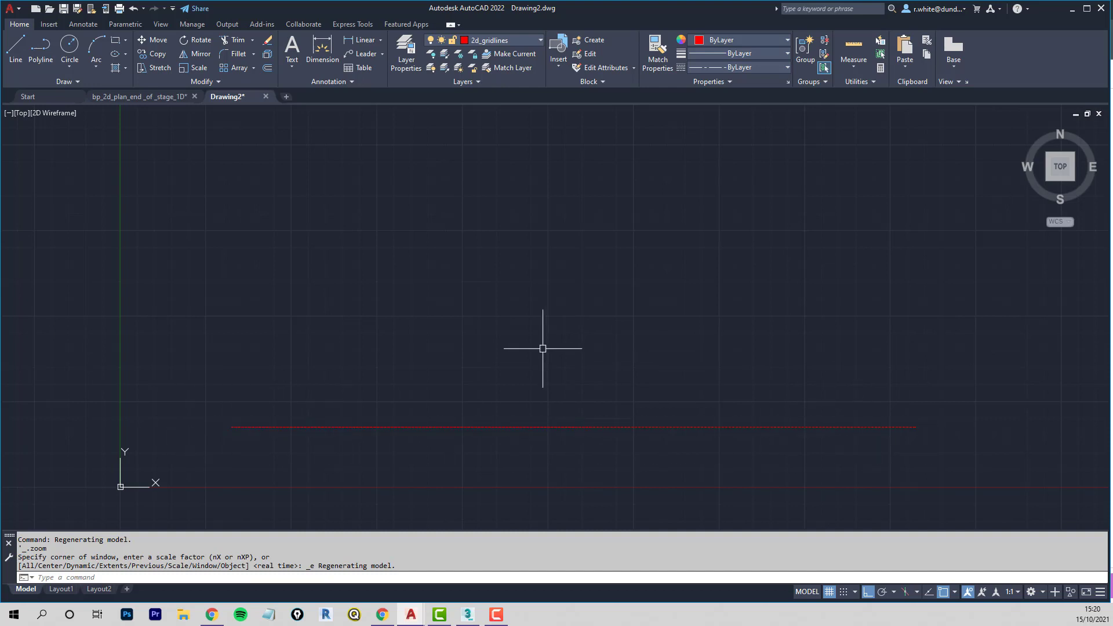
middle_click_drag(519, 348, 514, 373)
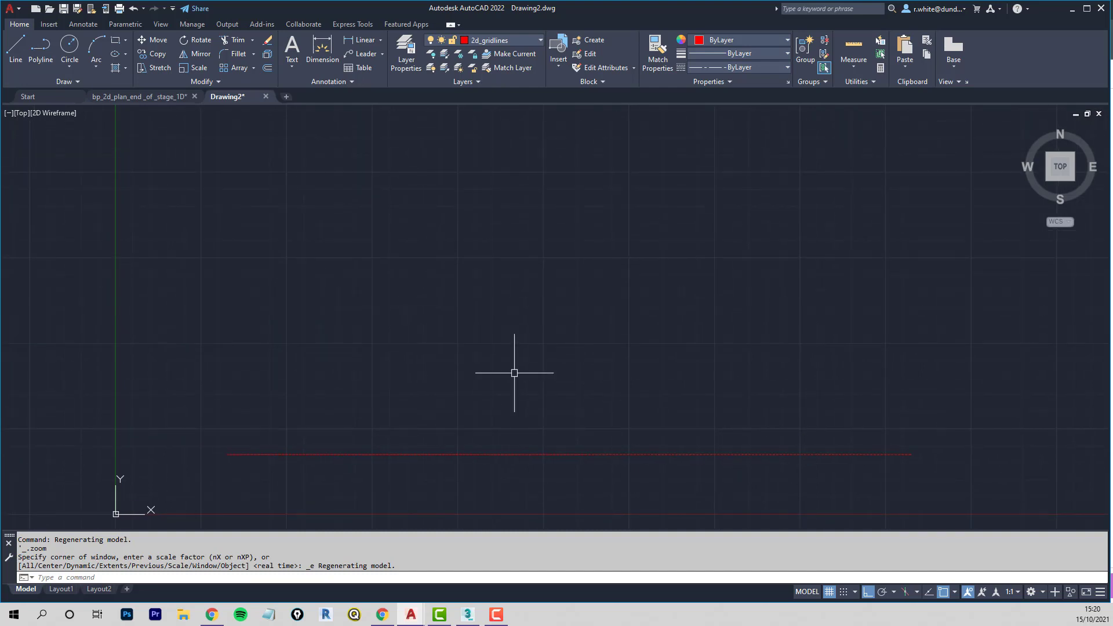
type("LTS")
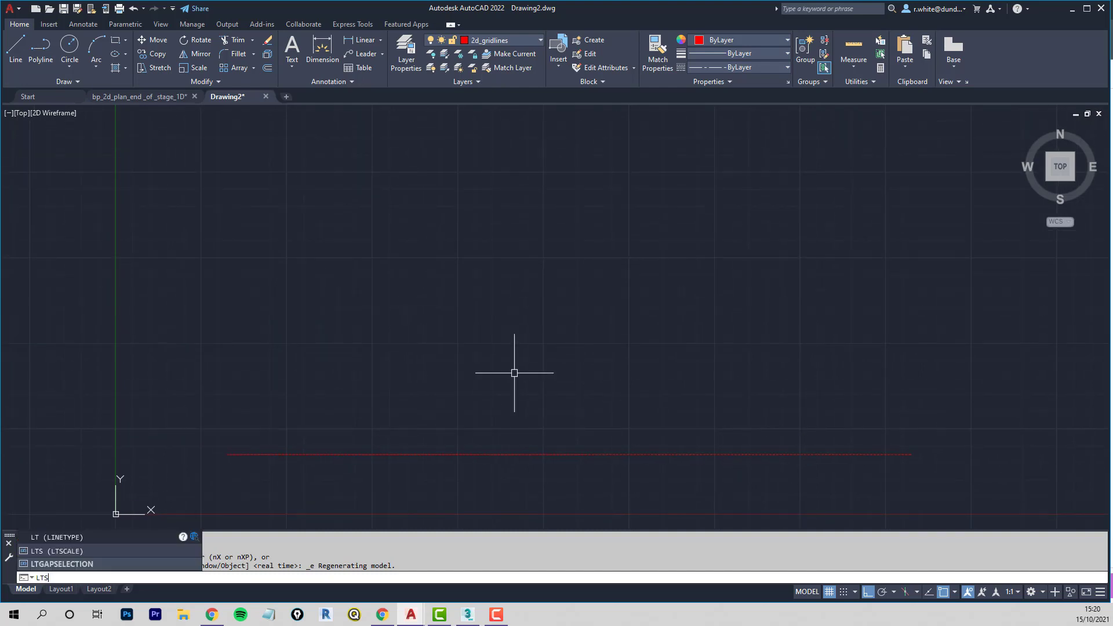
key("Return")
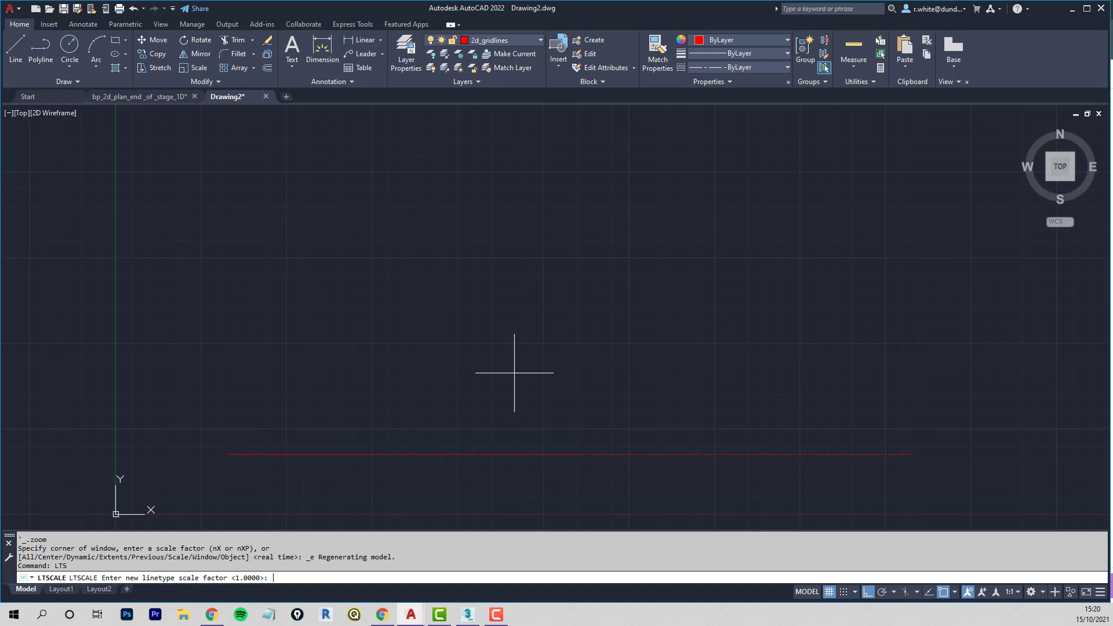
type("10")
key("Return")
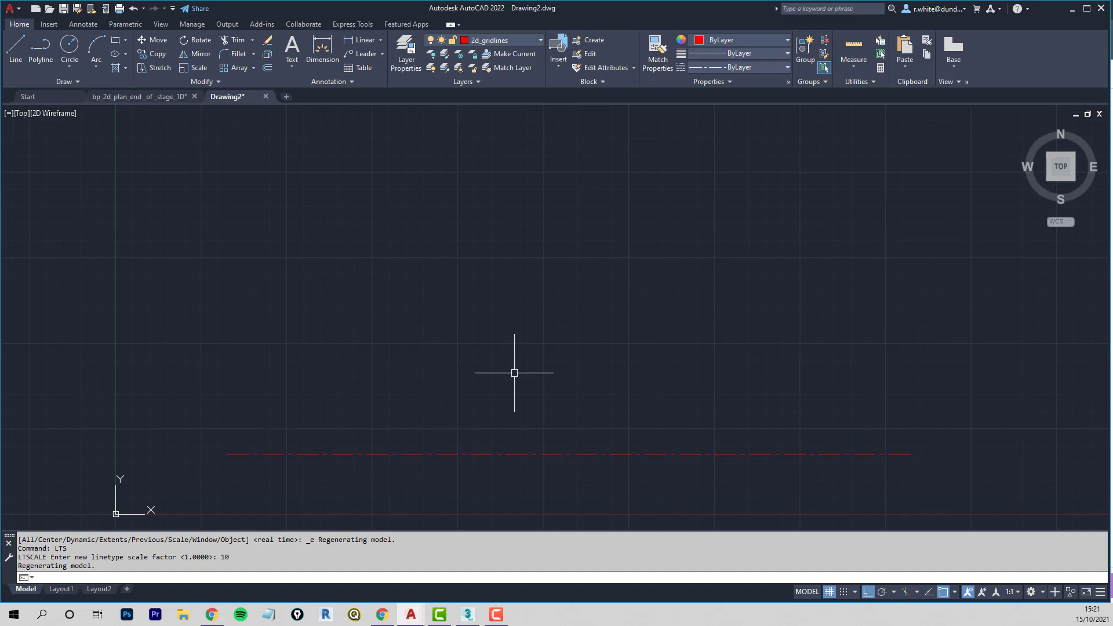
Step: Raise the global linetype scale factor to 20 to lengthen the gridline's centre-line dashes
key("Return")
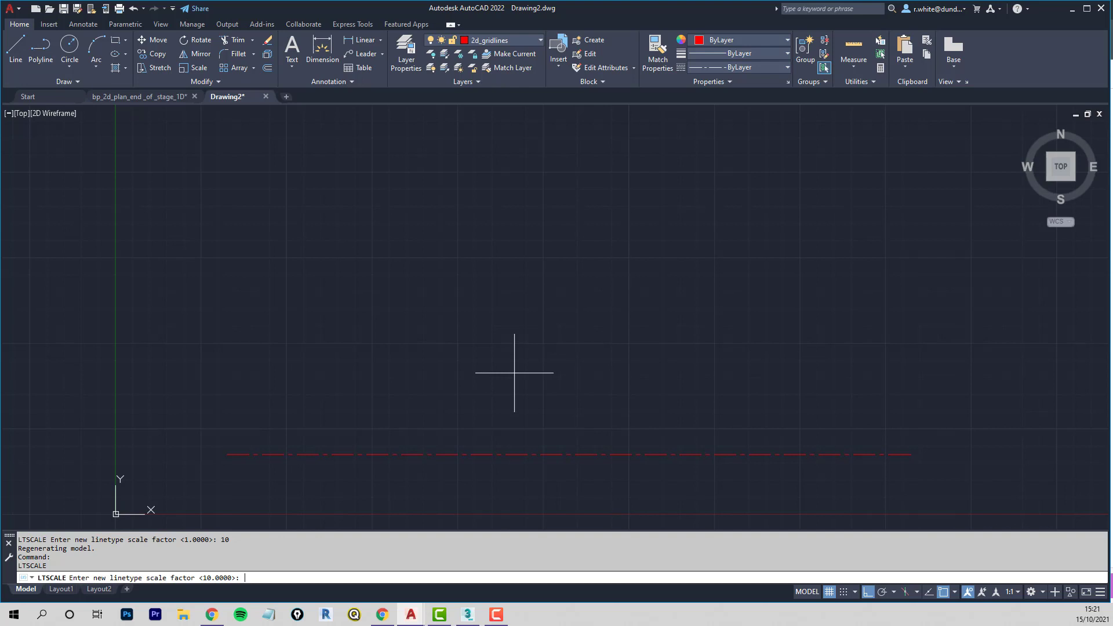
type("20")
key("Return")
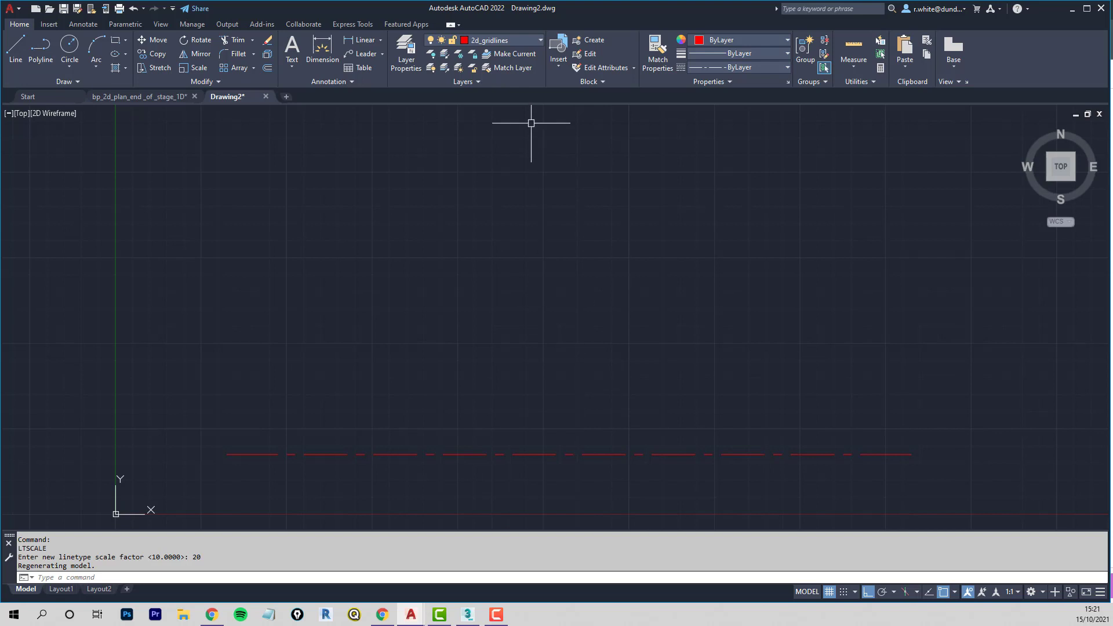
Step: Open the loadable linetypes for the 2d_gridlines layer and select the range from CENTER to CENTERX2
left_click(406, 54)
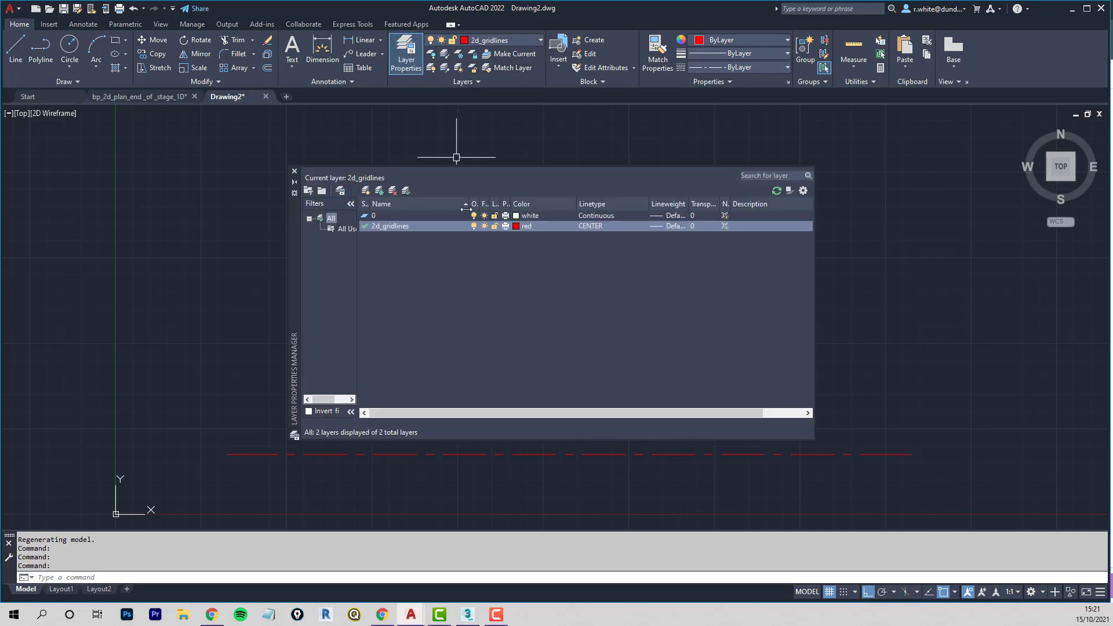
left_click(609, 226)
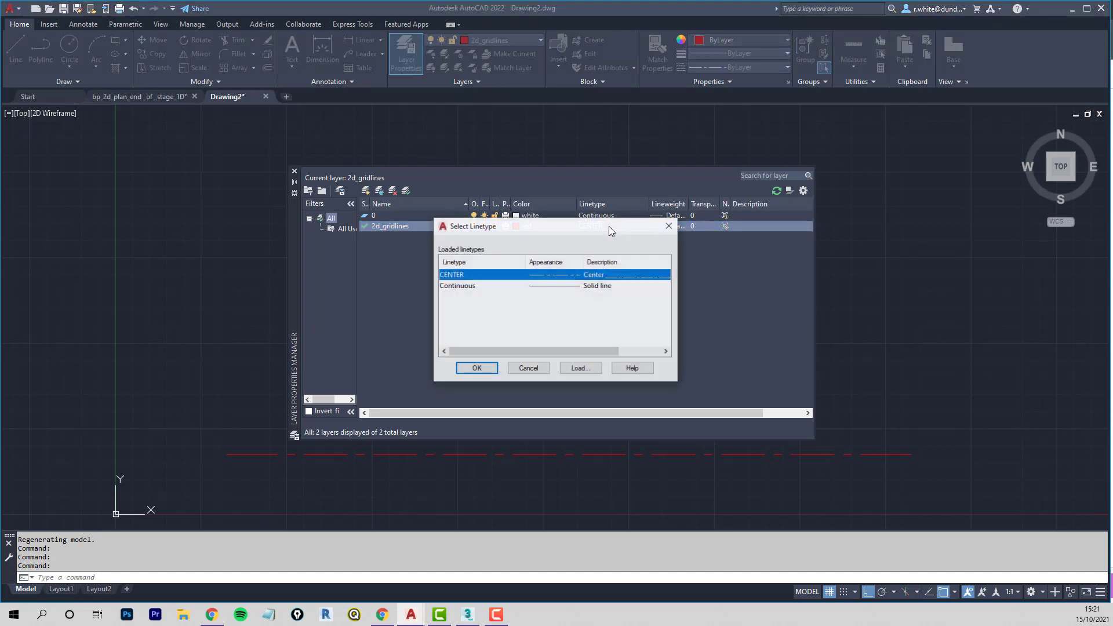
left_click(579, 369)
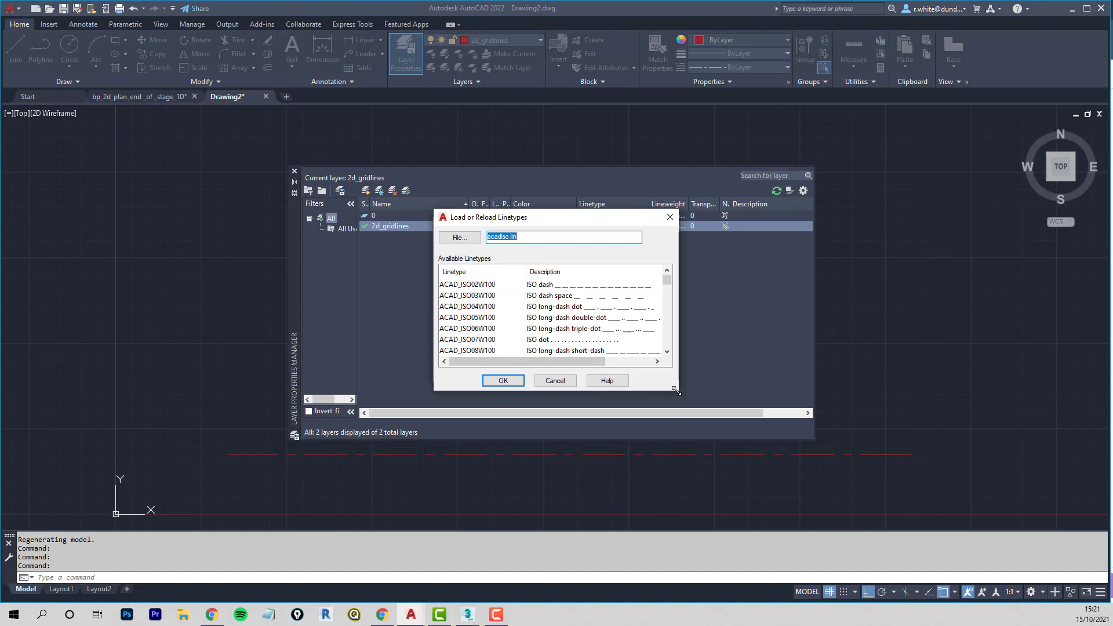
scroll(684, 406, "down", 3)
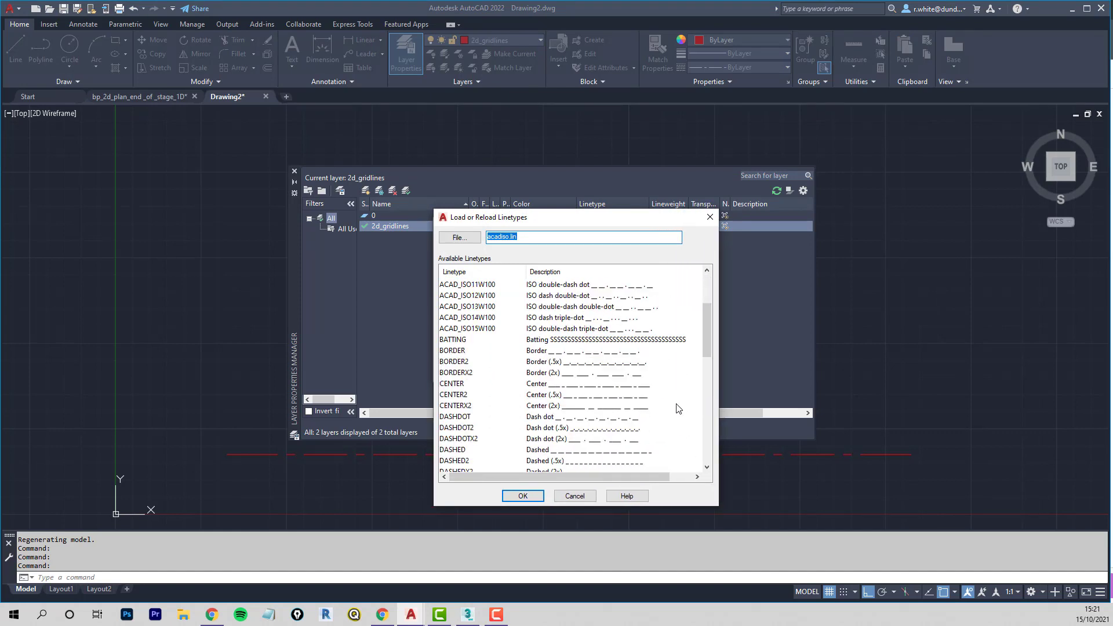
left_click(458, 383)
left_click(464, 406, "shift")
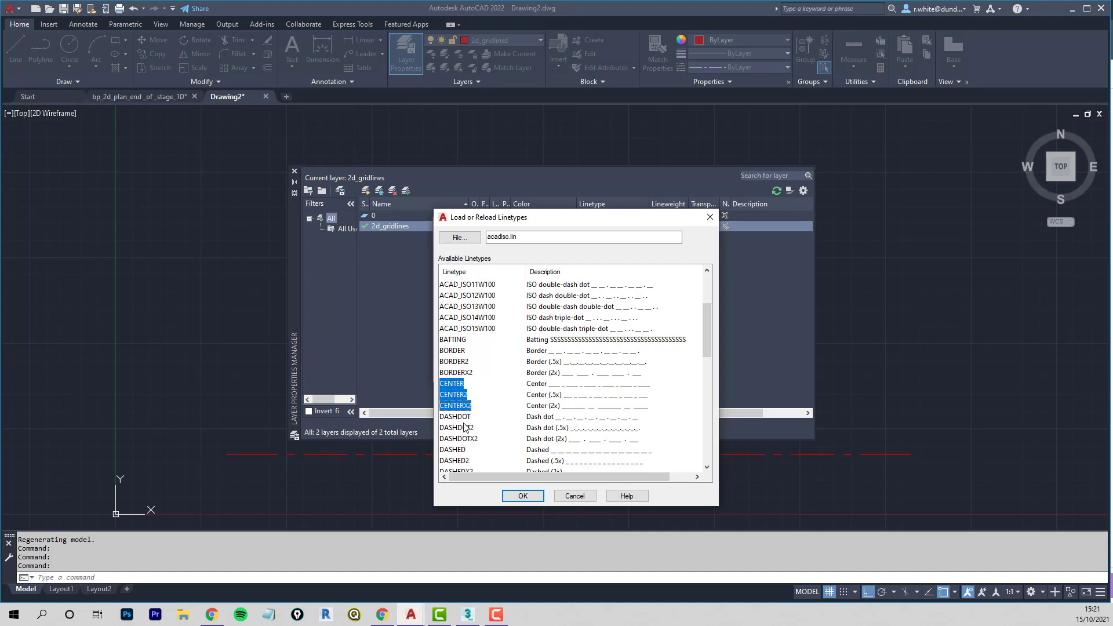
Step: Select the non-adjacent BORDER, CENTER, DASHDOT and DASHED linetypes together among the available linetypes
left_click(452, 385)
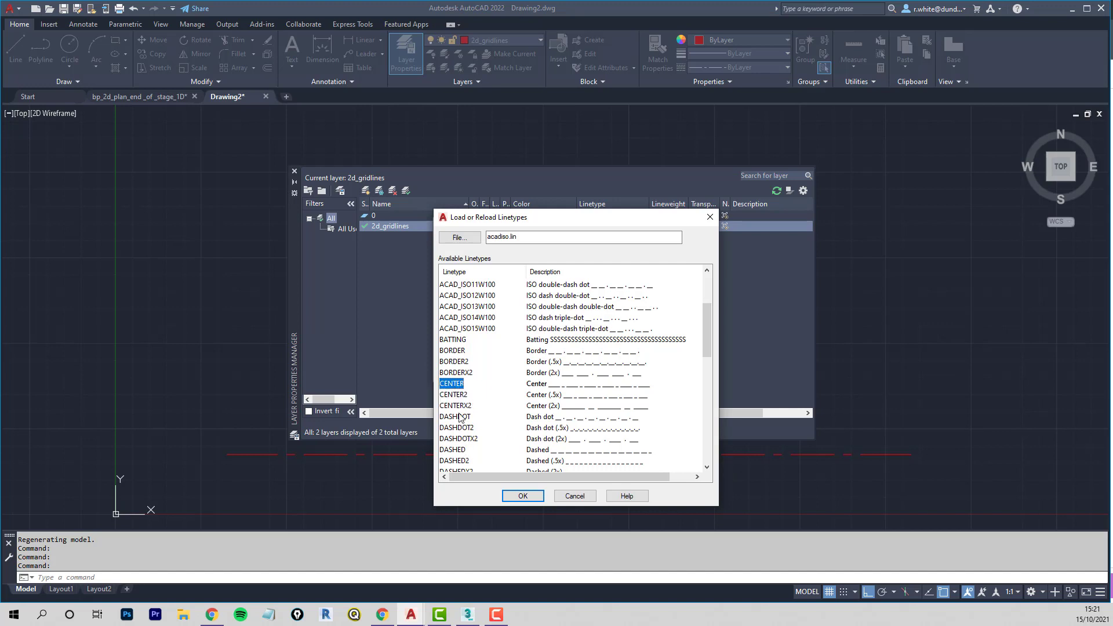
left_click(460, 417)
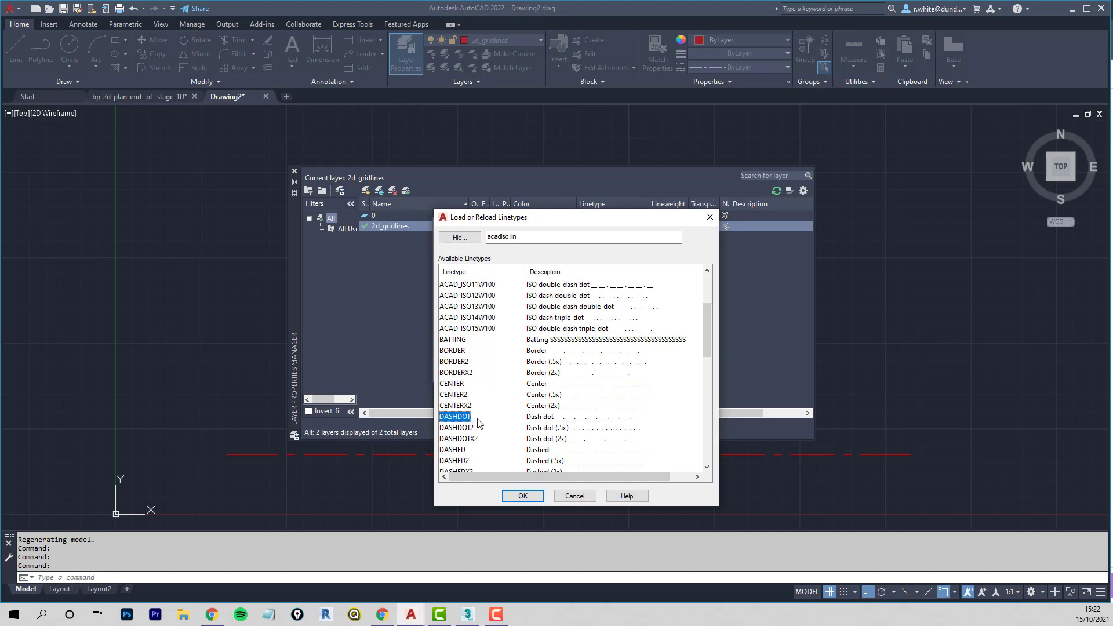
left_click(453, 385)
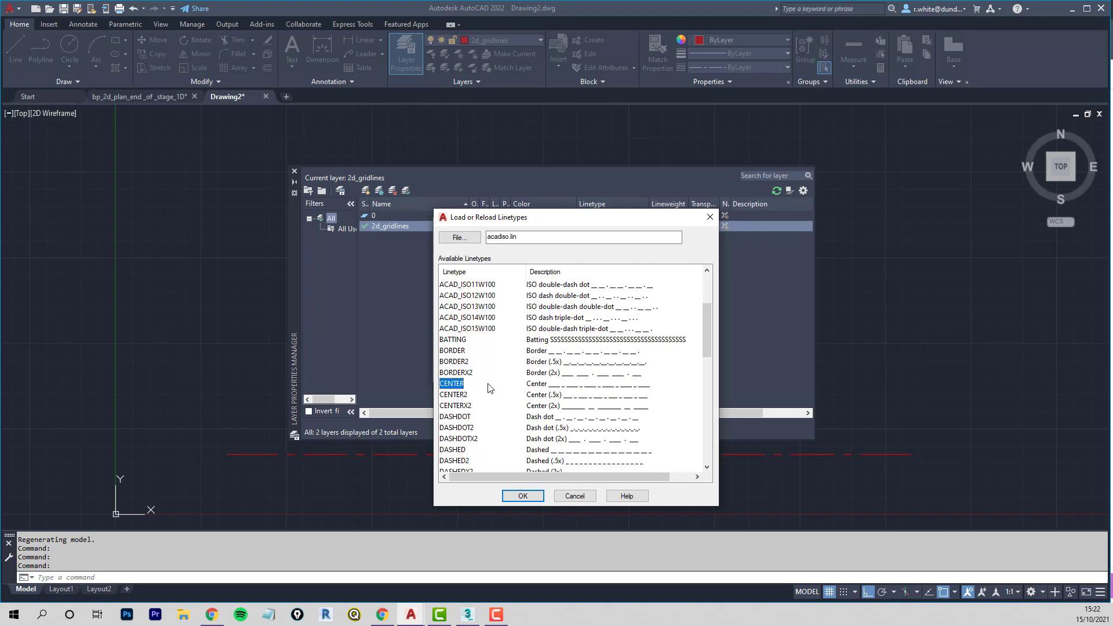
left_click(461, 428, "ctrl")
left_click(448, 351)
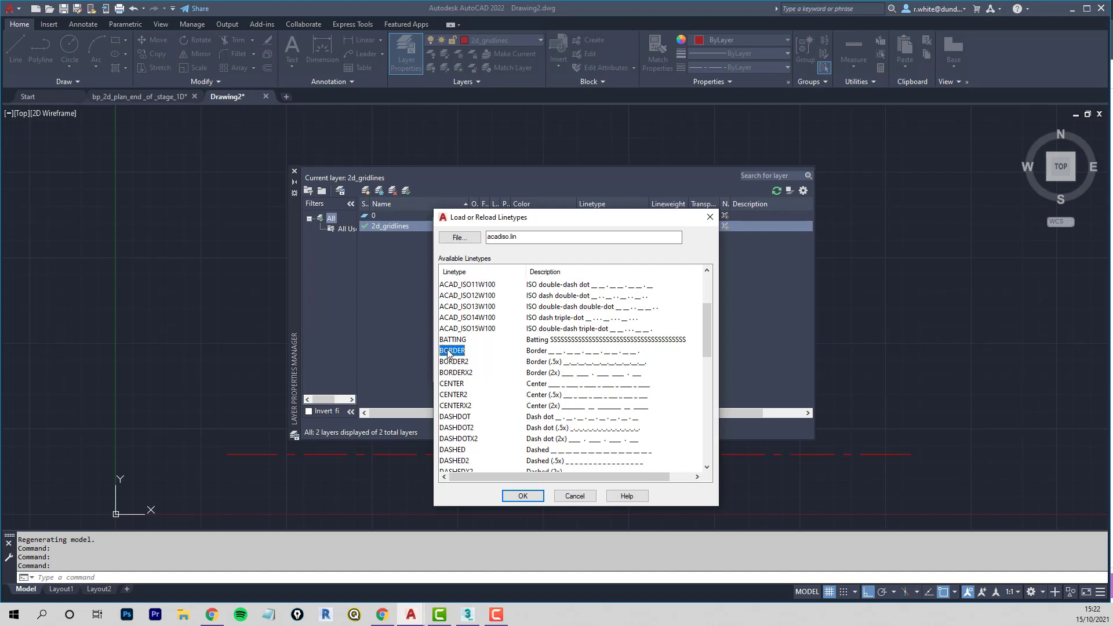
left_click(451, 385, "ctrl")
left_click(454, 418, "ctrl")
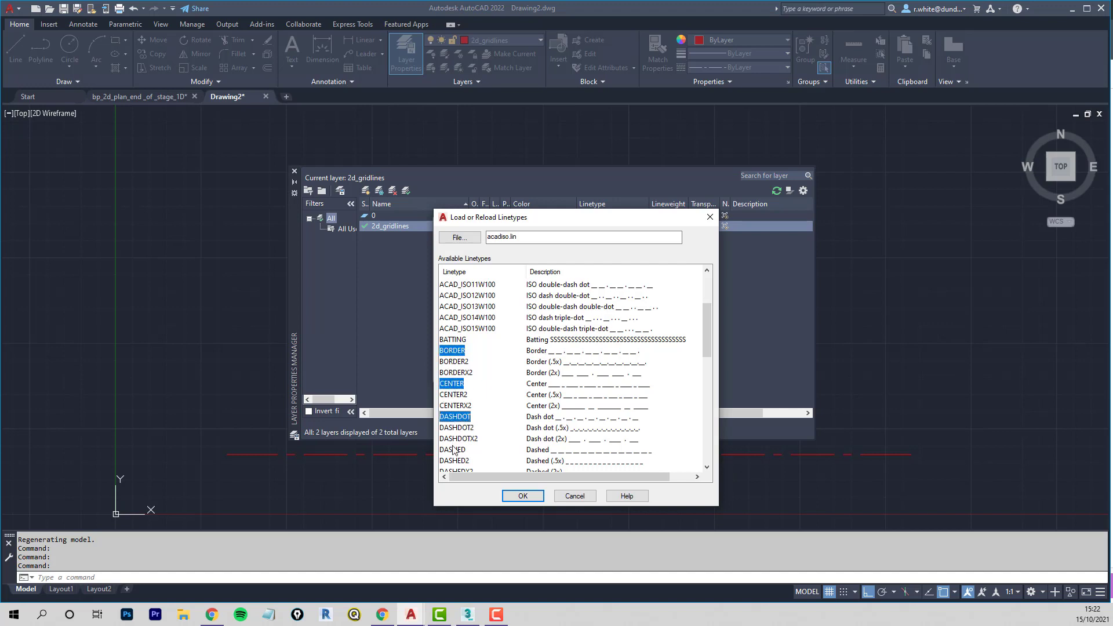
left_click(452, 451, "ctrl")
left_click_drag(708, 330, 708, 338)
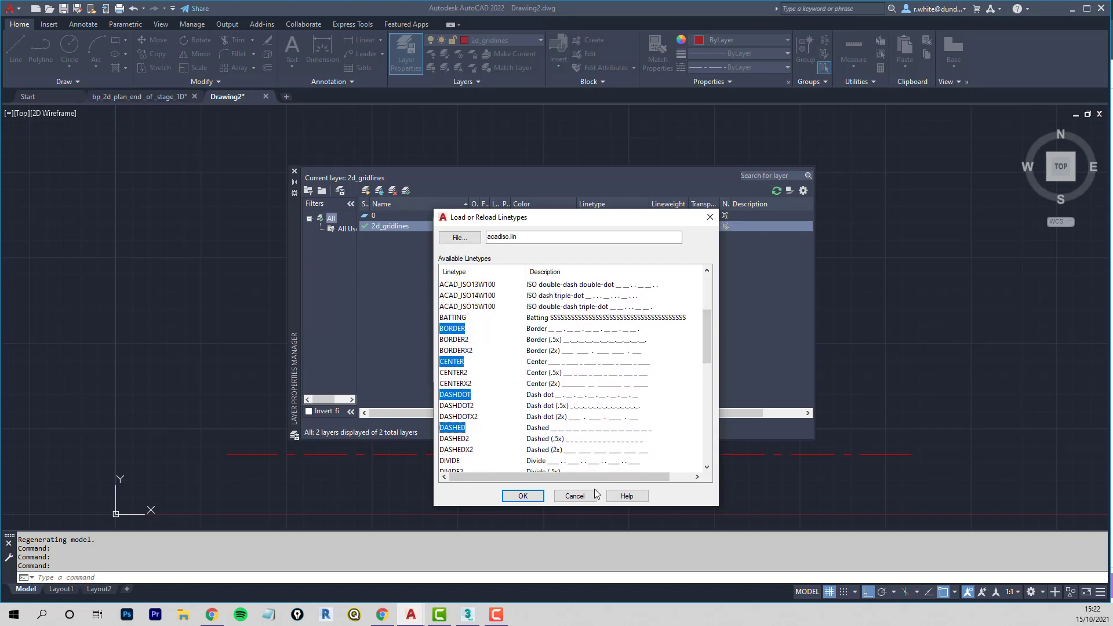
Step: Cancel loading the linetypes and close the linetype selection and layer properties without changes
left_click(574, 497)
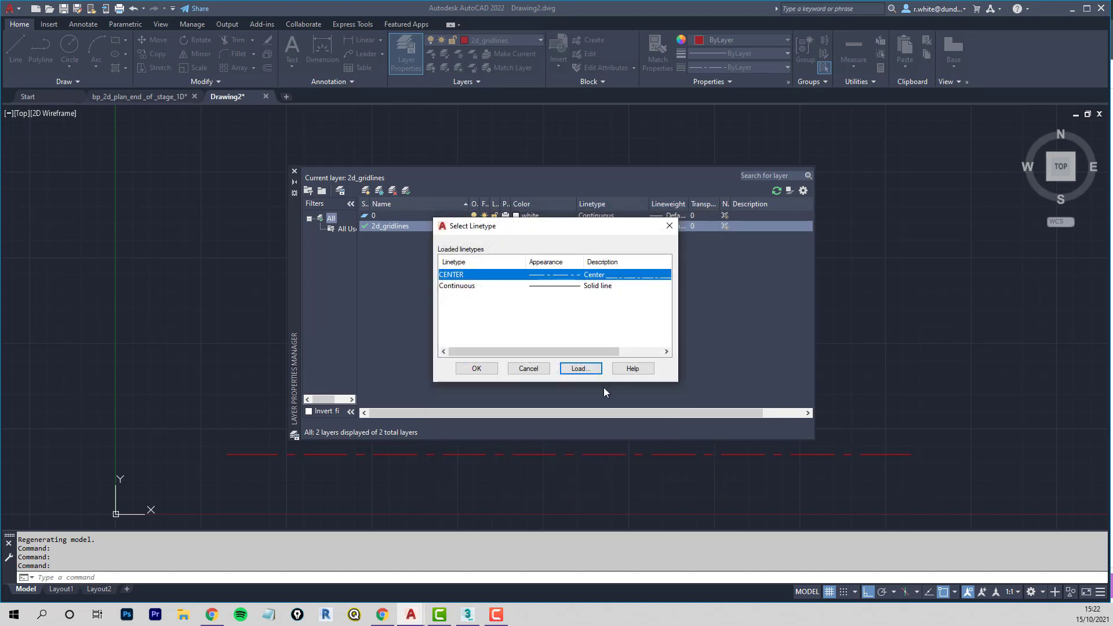
left_click(669, 227)
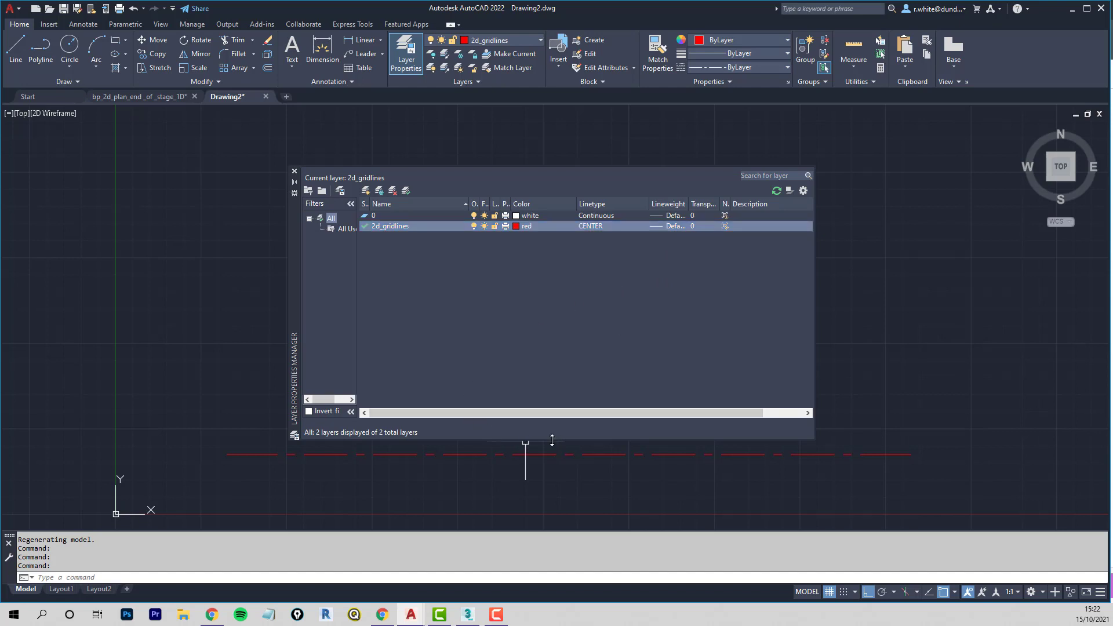
left_click(295, 174)
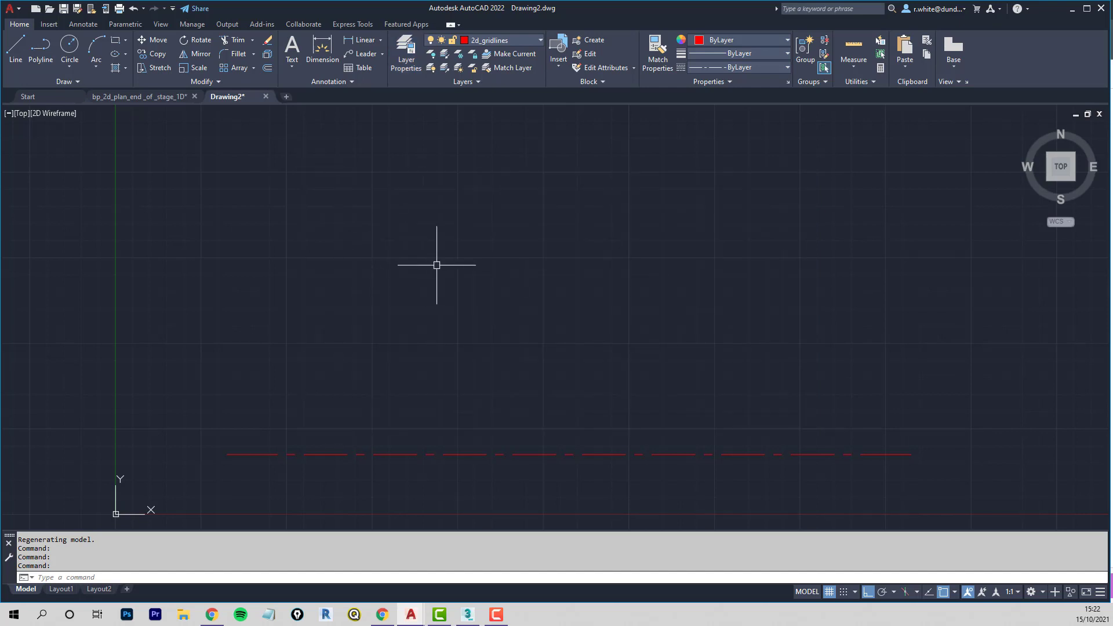
Step: Offset the horizontal gridline 5000 units upward to create a second parallel gridline
scroll(510, 243, "down", 4)
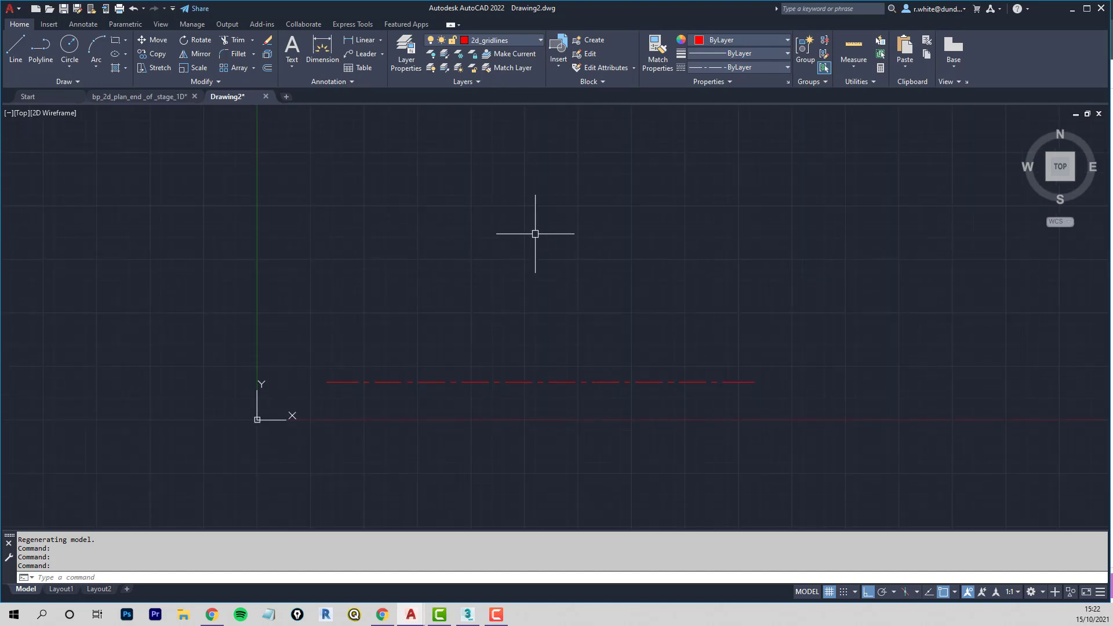
middle_click_drag(534, 231, 508, 391)
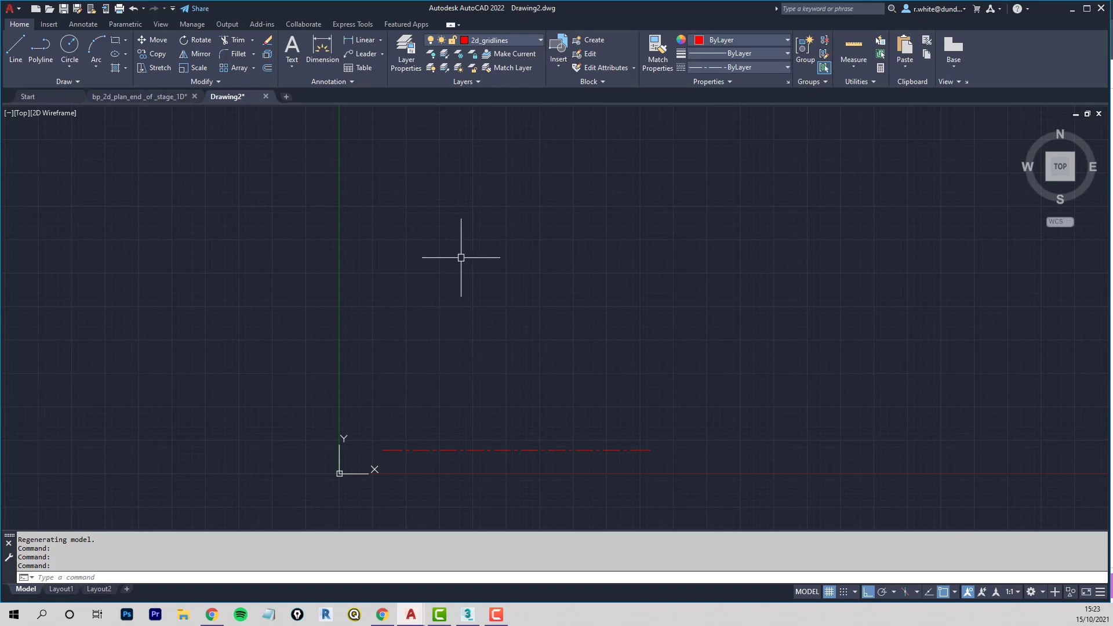
left_click(267, 68)
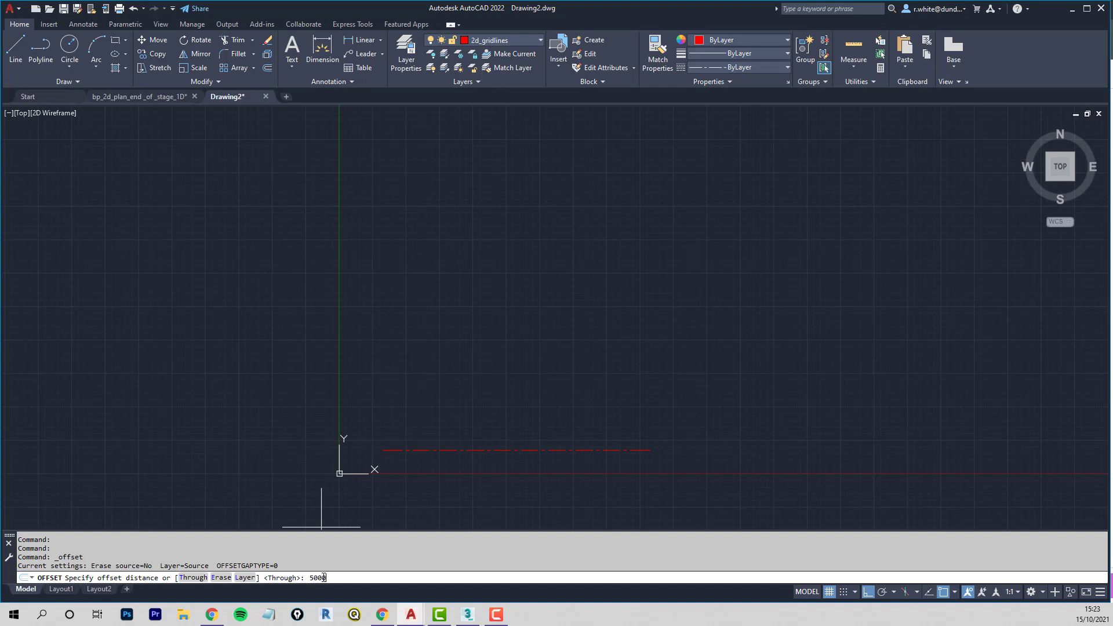
key("Return")
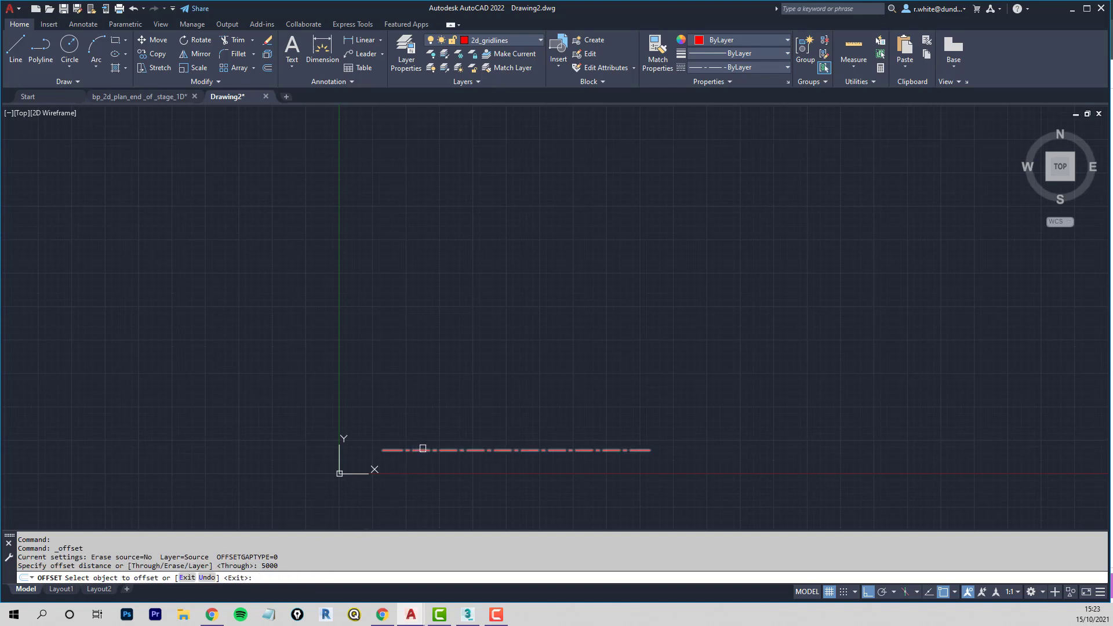
middle_click_drag(433, 445, 462, 323)
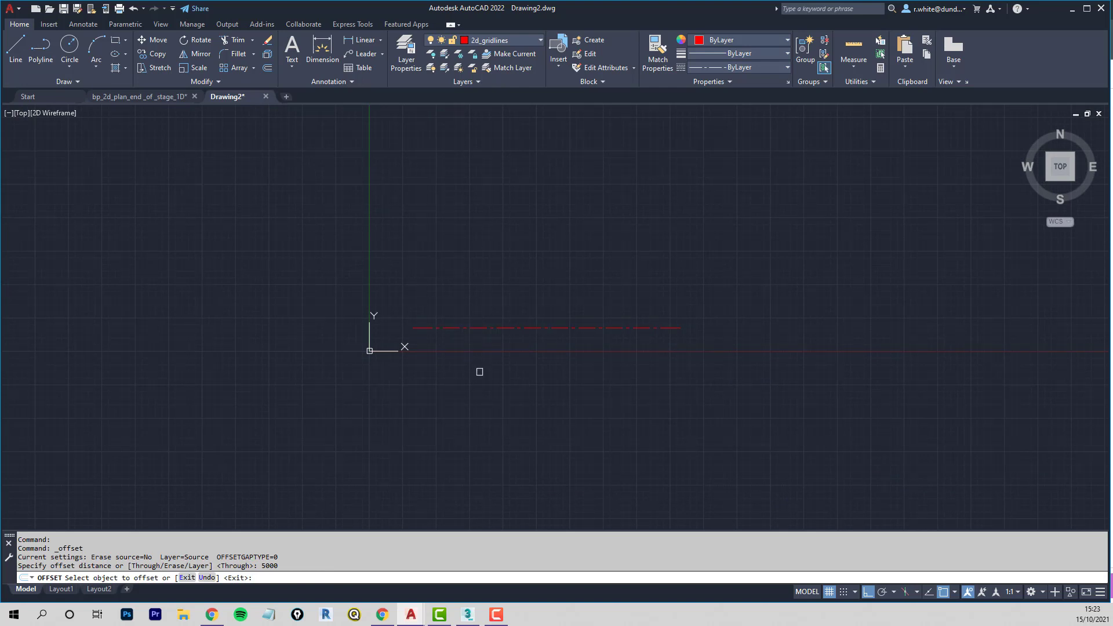
left_click(496, 328)
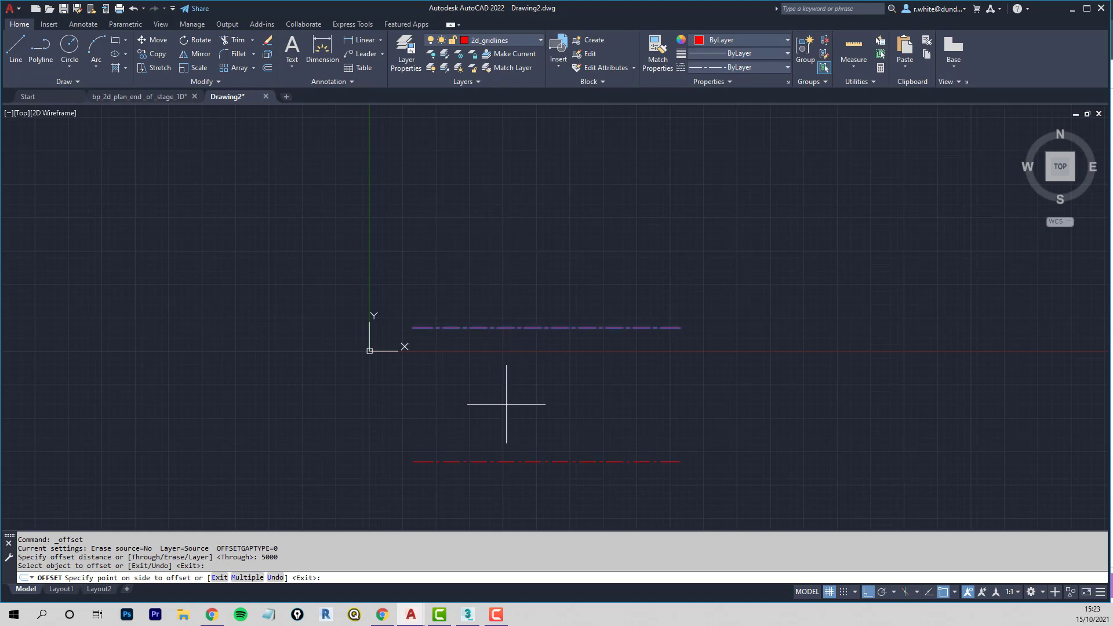
left_click(505, 232)
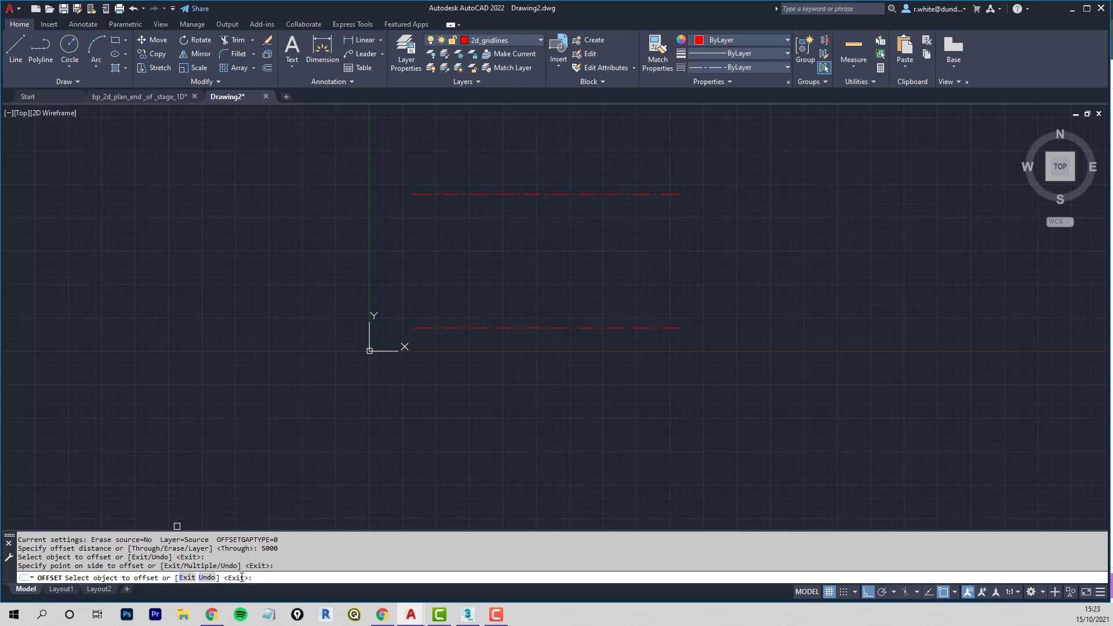
Step: Offset the second gridline upward by the same 5000 units to add a third gridline, then end the Offset command
mouse_move(608, 350)
middle_mouse_down()
mouse_move(582, 385)
mouse_move(556, 464)
middle_mouse_up()
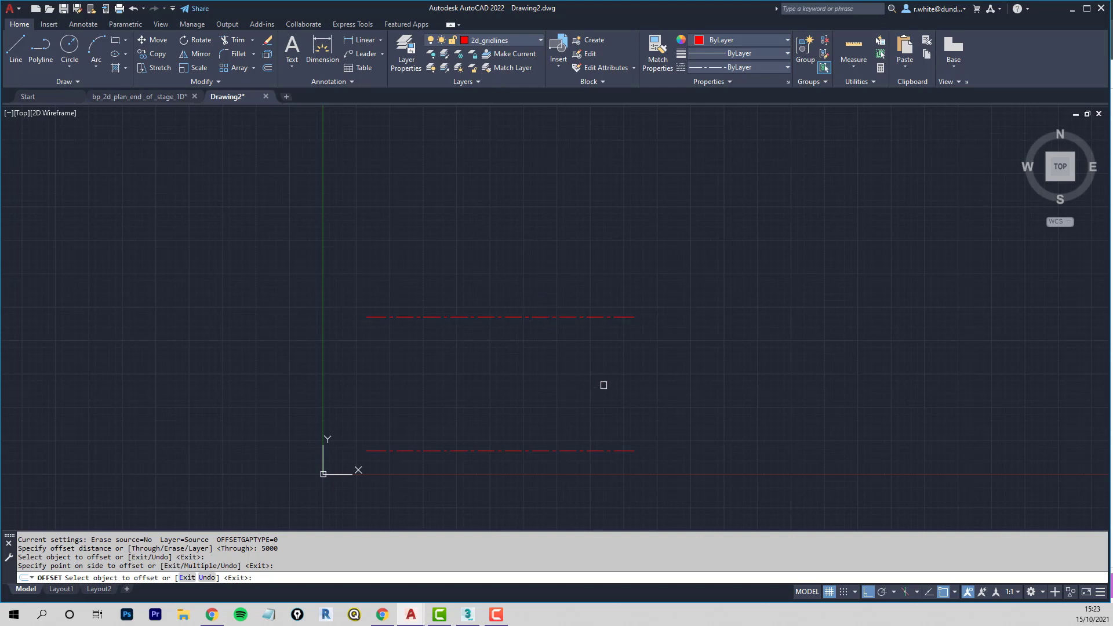
mouse_move(601, 385)
middle_mouse_down()
mouse_move(601, 235)
mouse_move(601, 365)
middle_mouse_up()
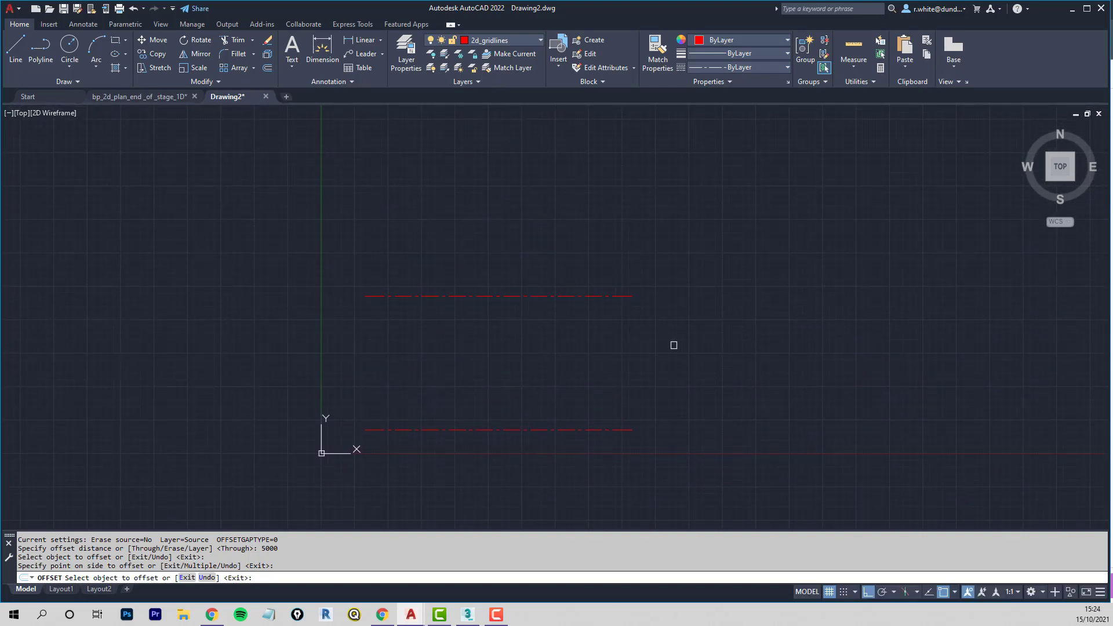
mouse_move(673, 346)
middle_mouse_down()
mouse_move(669, 372)
mouse_move(670, 288)
mouse_move(669, 348)
mouse_move(658, 321)
mouse_move(653, 365)
mouse_move(669, 366)
middle_mouse_up()
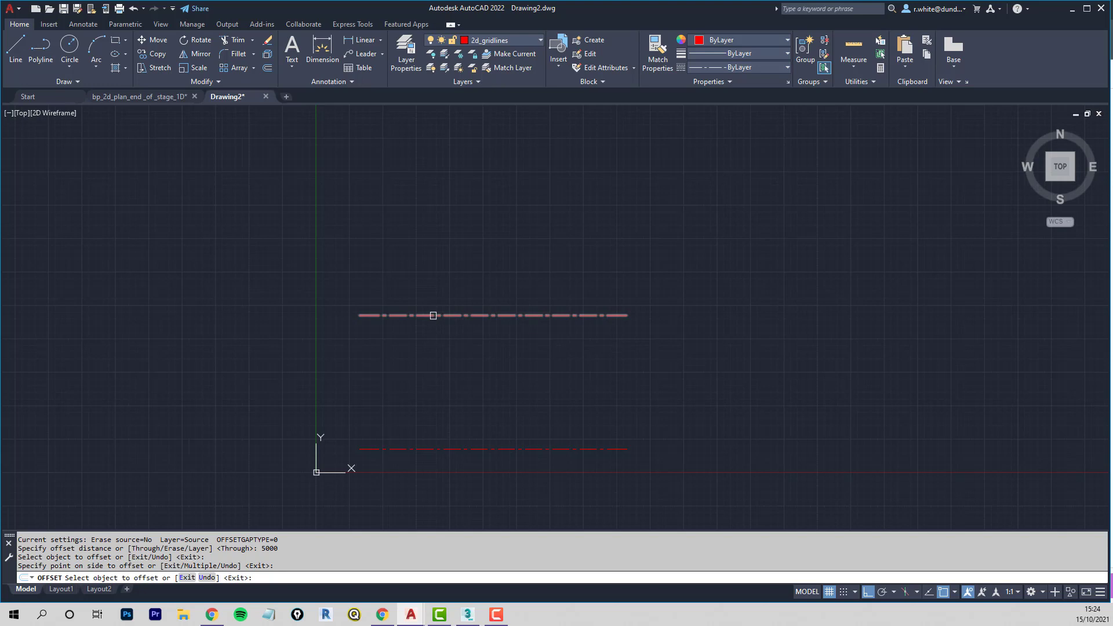
left_click(474, 316)
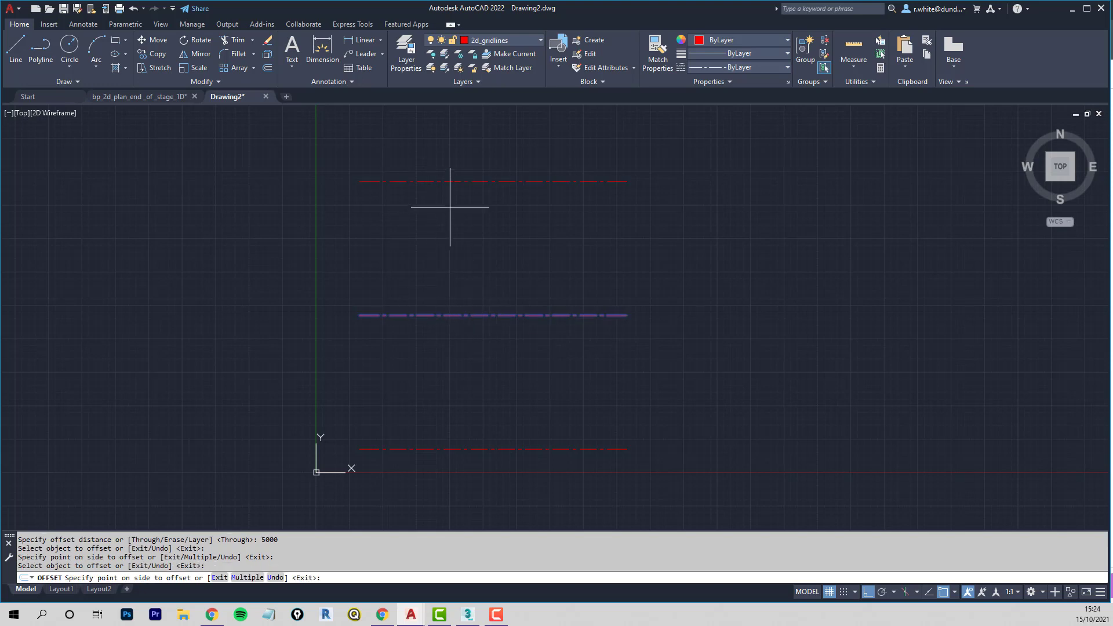
left_click(481, 216)
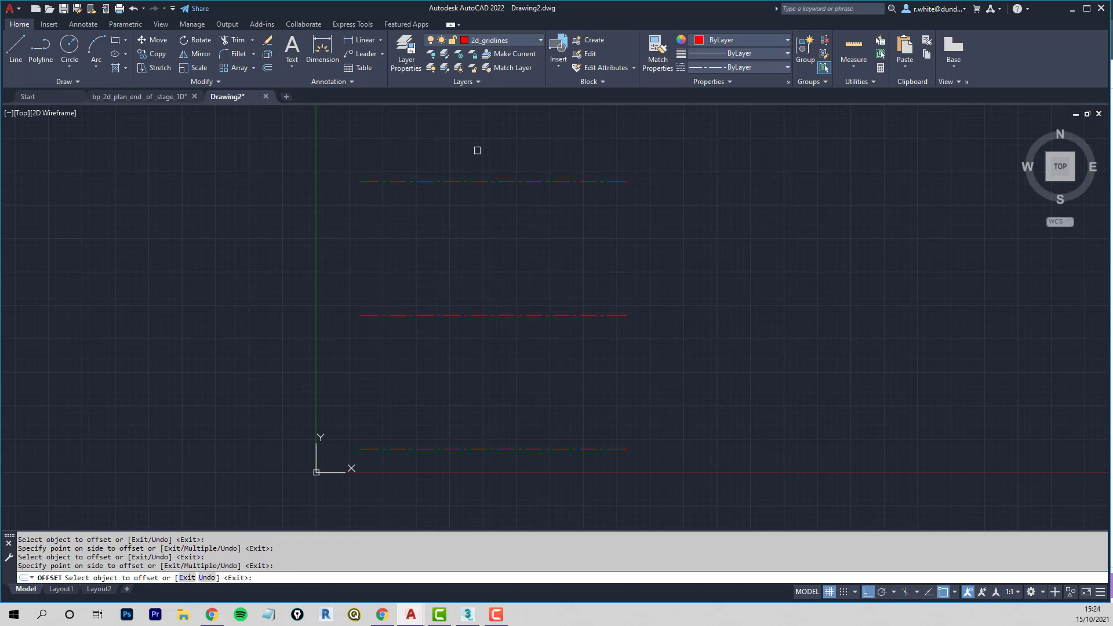
scroll(576, 247, "down", 1)
mouse_move(543, 186)
middle_mouse_down()
mouse_move(537, 232)
mouse_move(541, 219)
middle_mouse_up()
key("Escape")
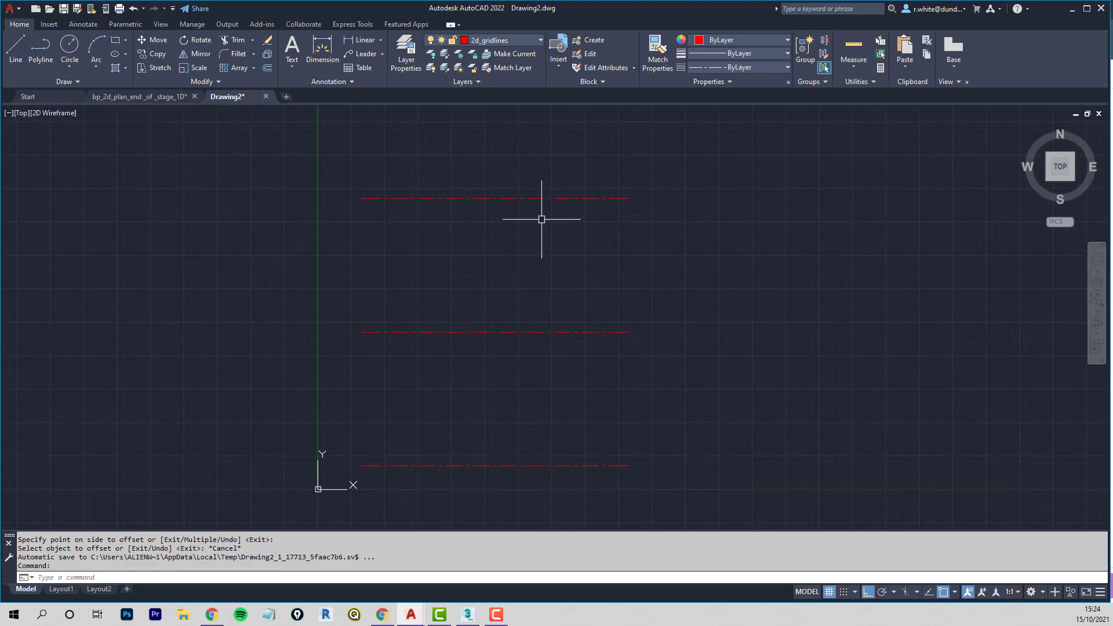
Step: Review which object snap modes are enabled for the drawing, leaving the selection as it is
scroll(516, 242, "down", 2)
mouse_move(510, 244)
middle_mouse_down()
mouse_move(527, 249)
mouse_move(509, 298)
middle_mouse_up()
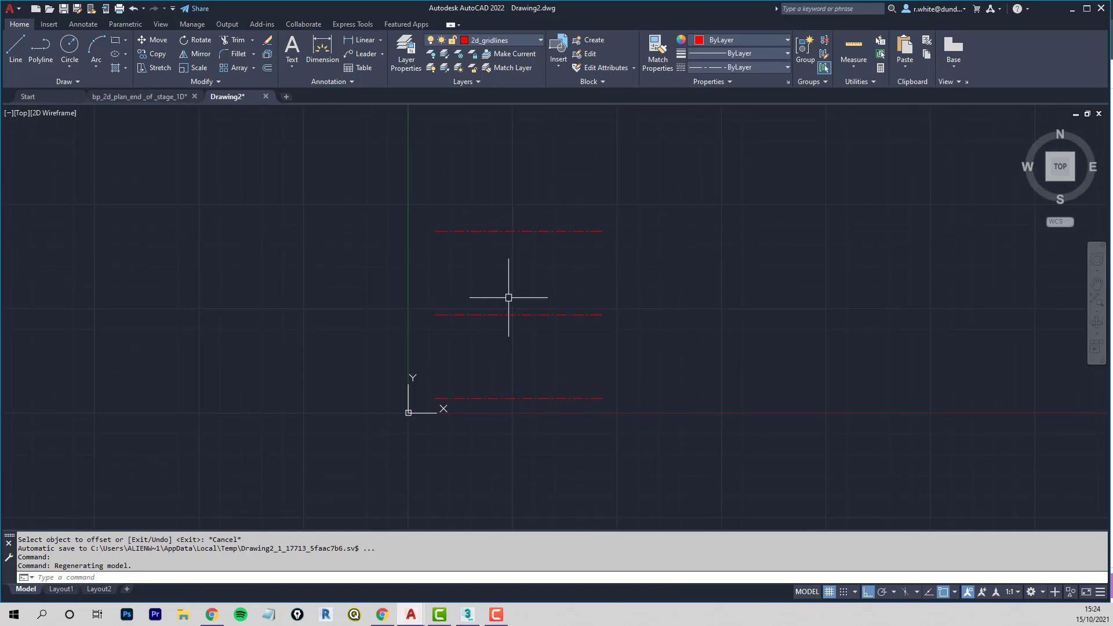
scroll(509, 298, "up", 2)
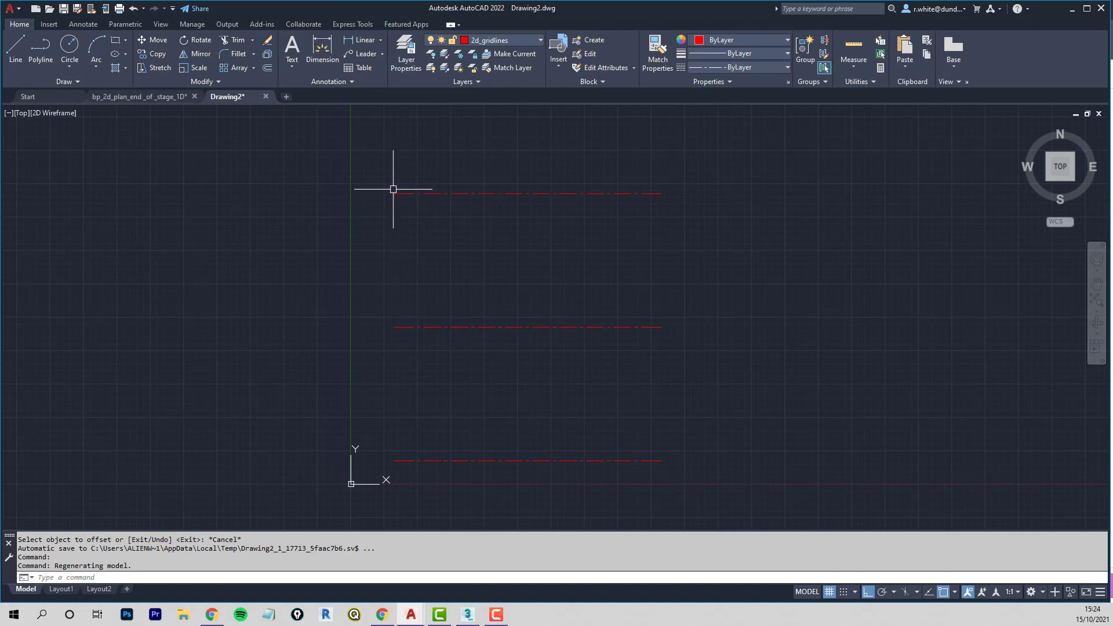
left_click(954, 592)
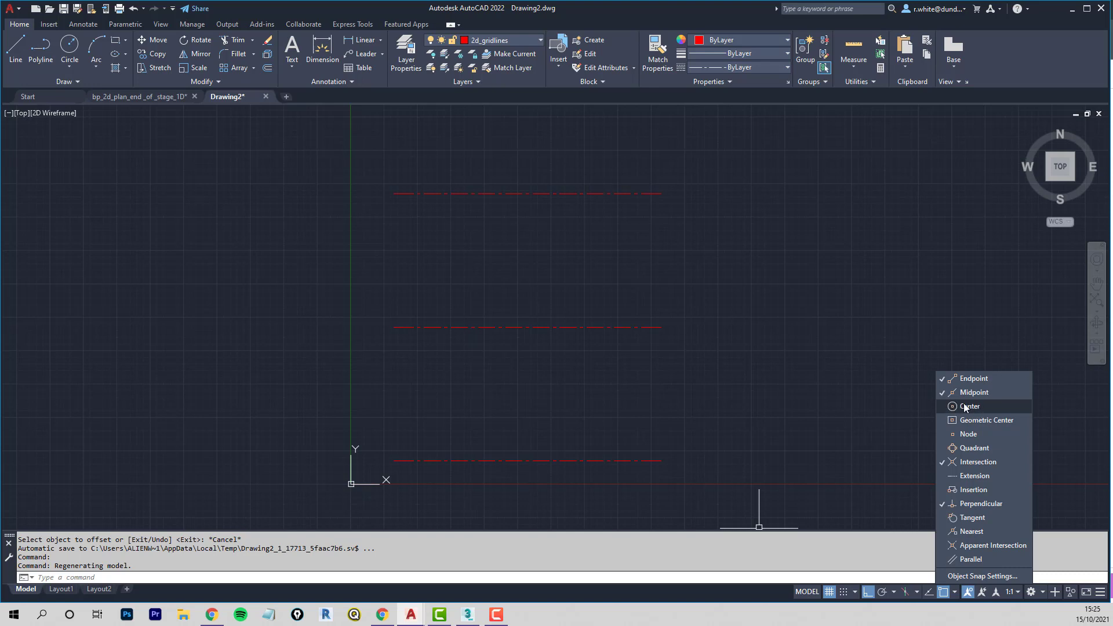
left_click(631, 415)
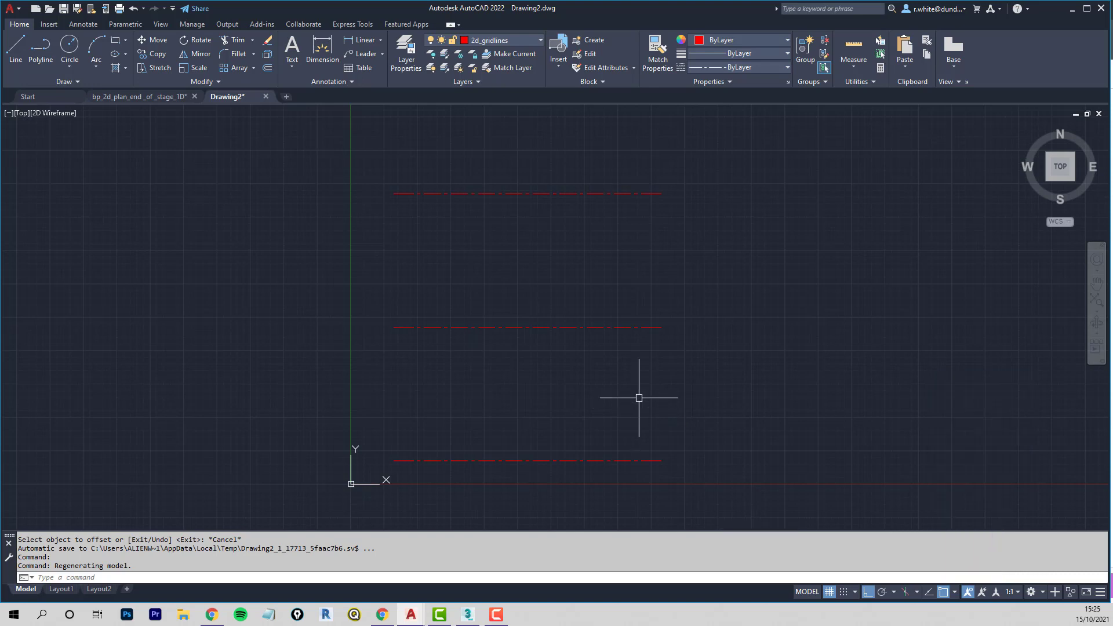
Step: Draw a vertical gridline from the left endpoint of the lowest horizontal gridline to the left endpoint of the uppermost one
left_click(15, 45)
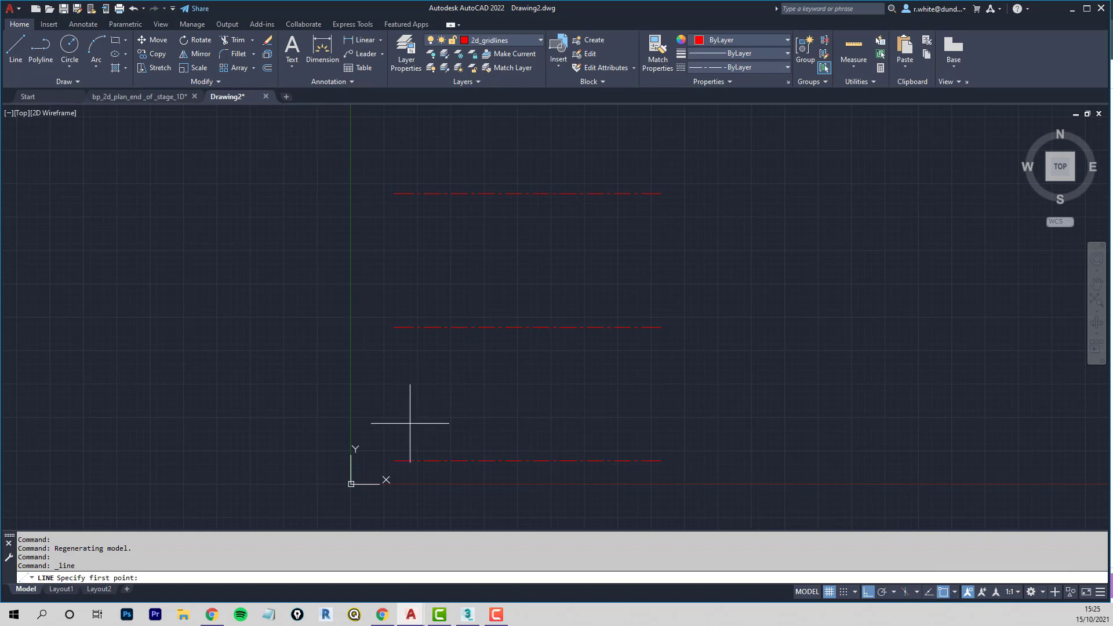
left_click(395, 460)
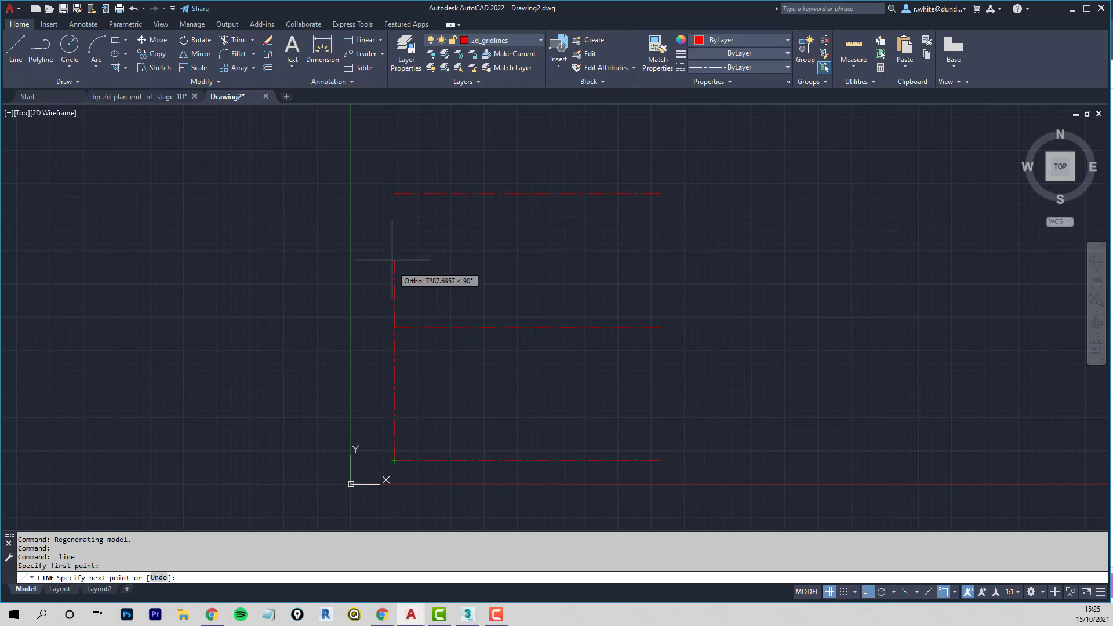
left_click(395, 193)
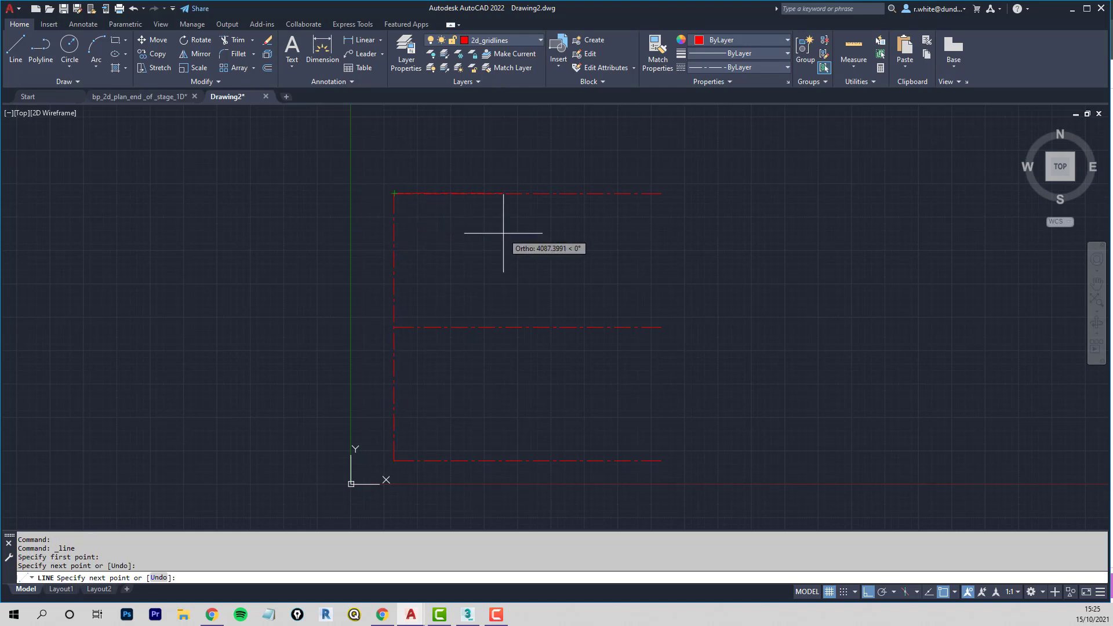
key("Return")
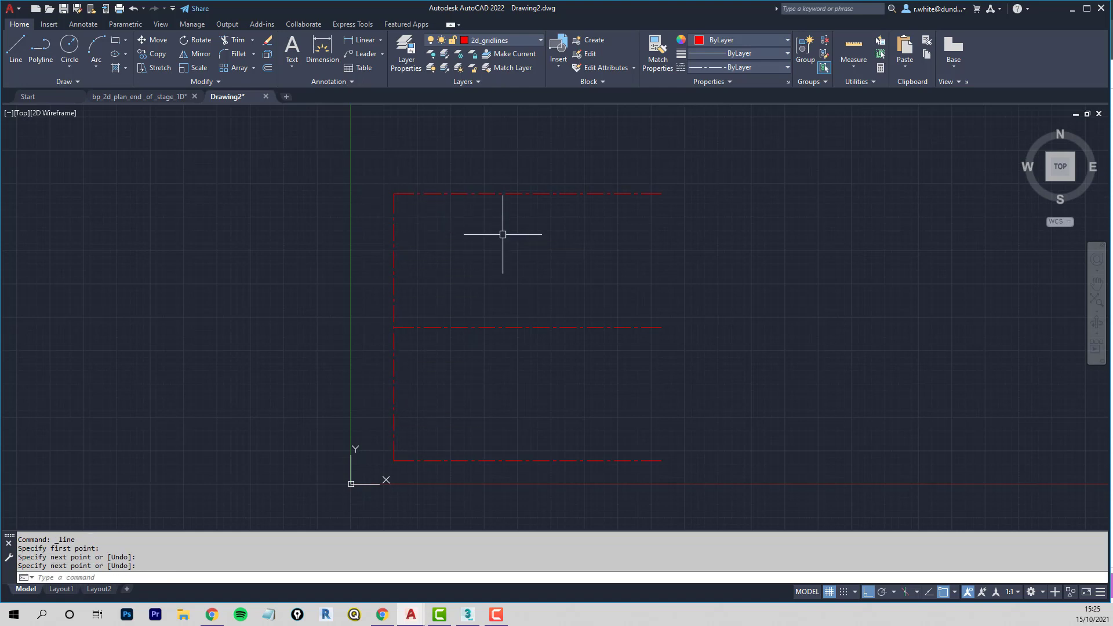
Step: Draw a second vertical gridline from the midpoint of the lowest horizontal gridline to the midpoint of the uppermost one
key("Return")
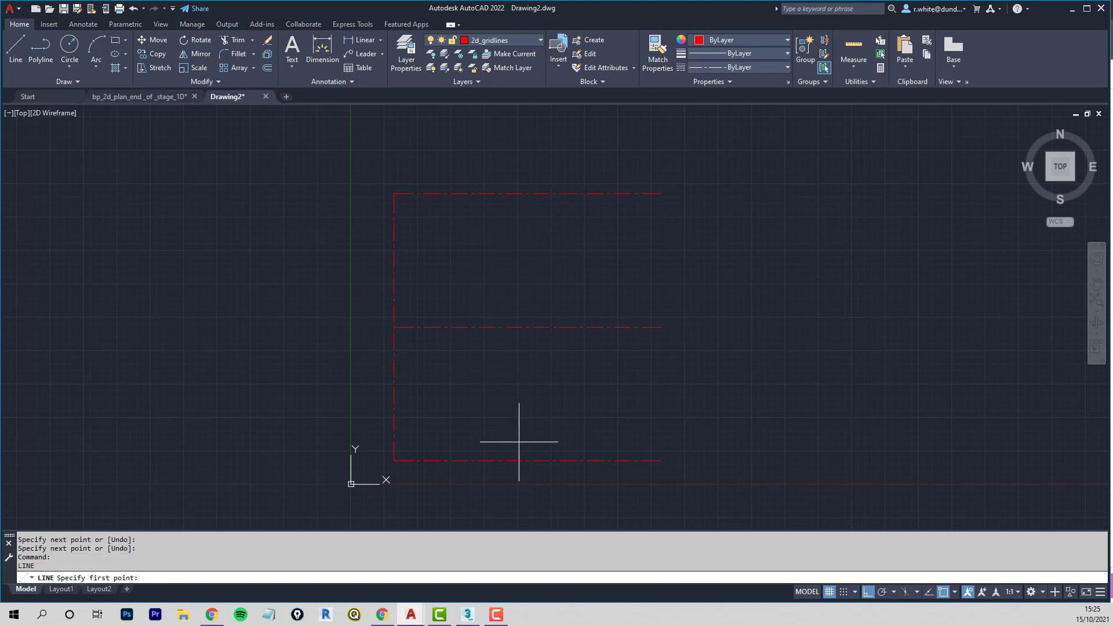
left_click(528, 460)
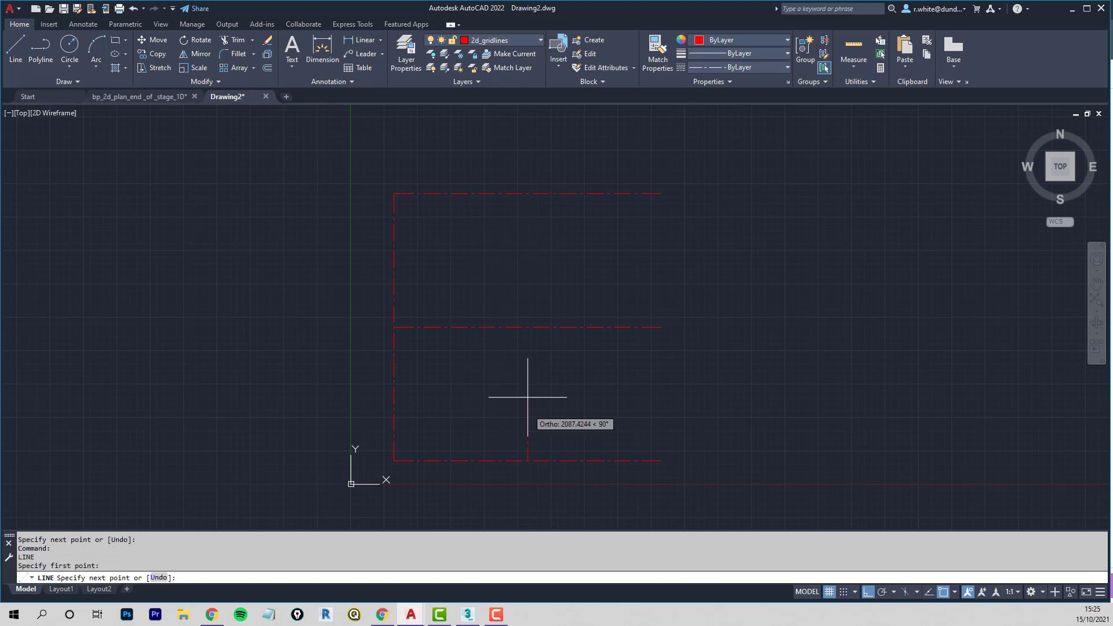
left_click(528, 193)
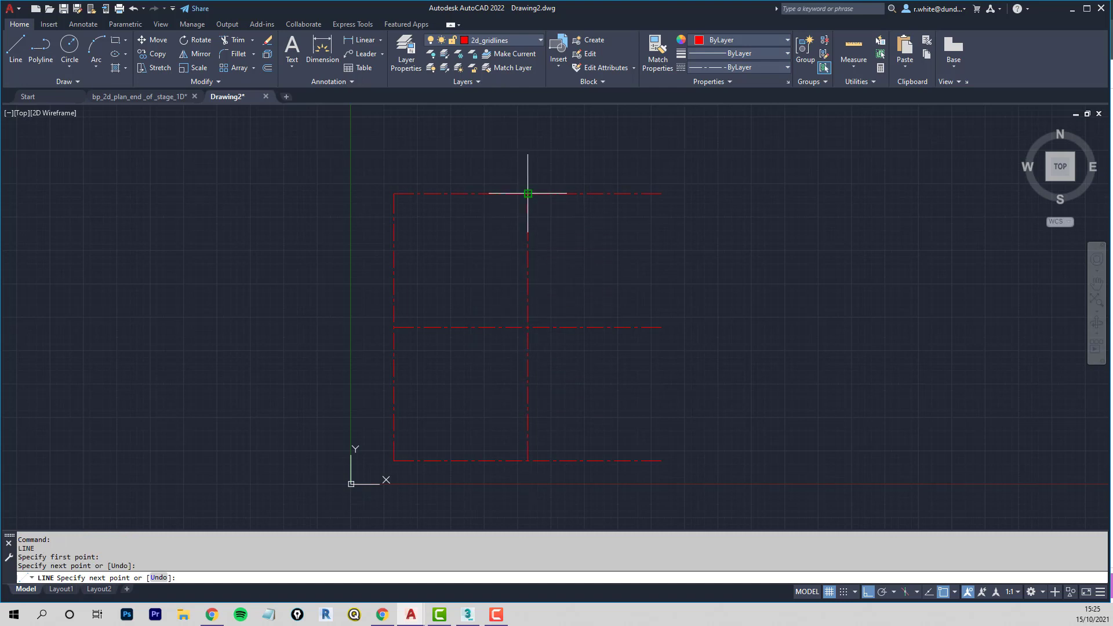
key("Return")
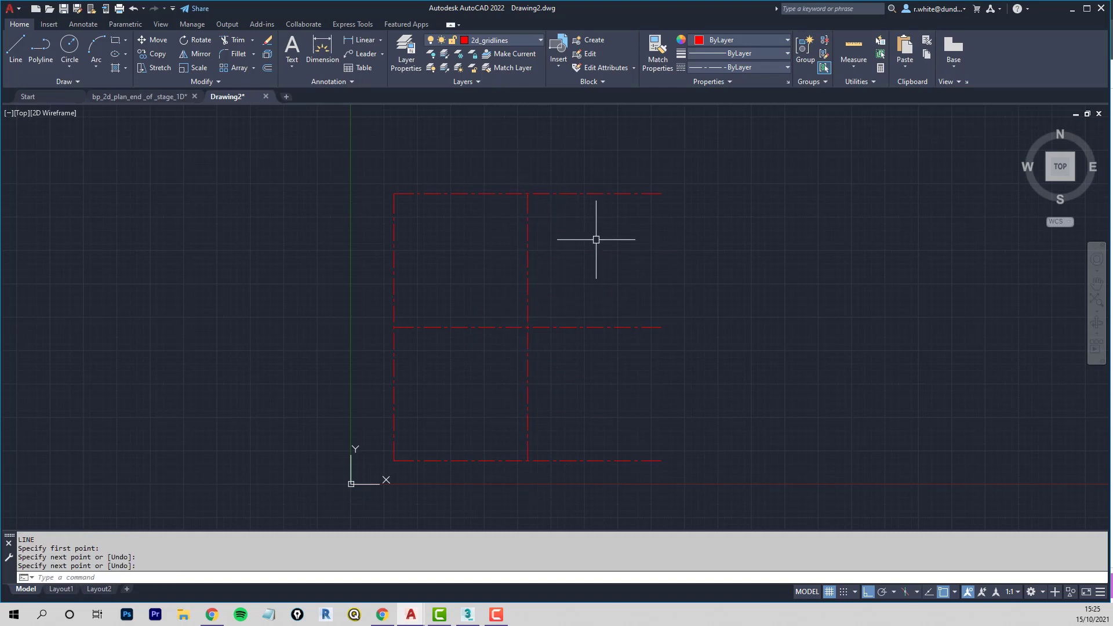
Step: Draw a third vertical gridline joining the right endpoints of the lowest and uppermost horizontal gridlines
key("Return")
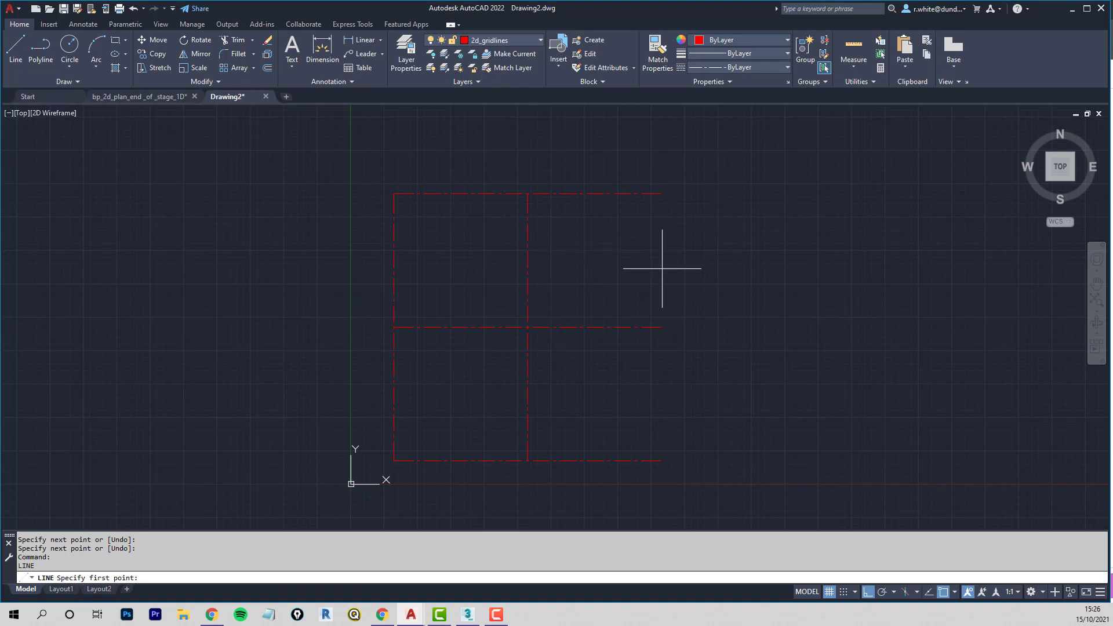
left_click(662, 460)
left_click(661, 193)
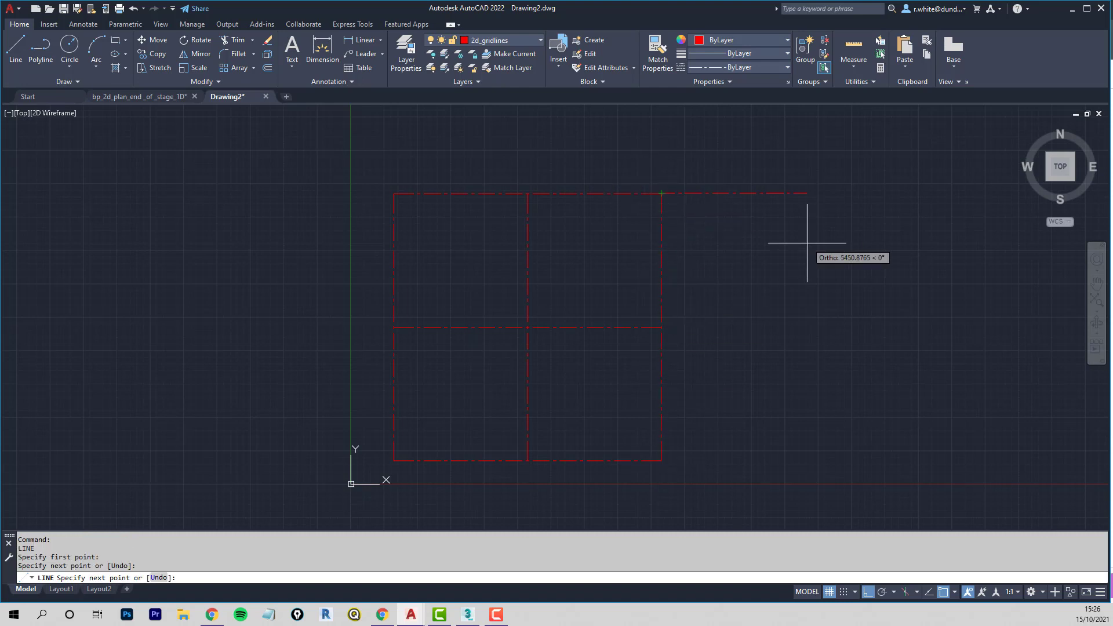
key("Return")
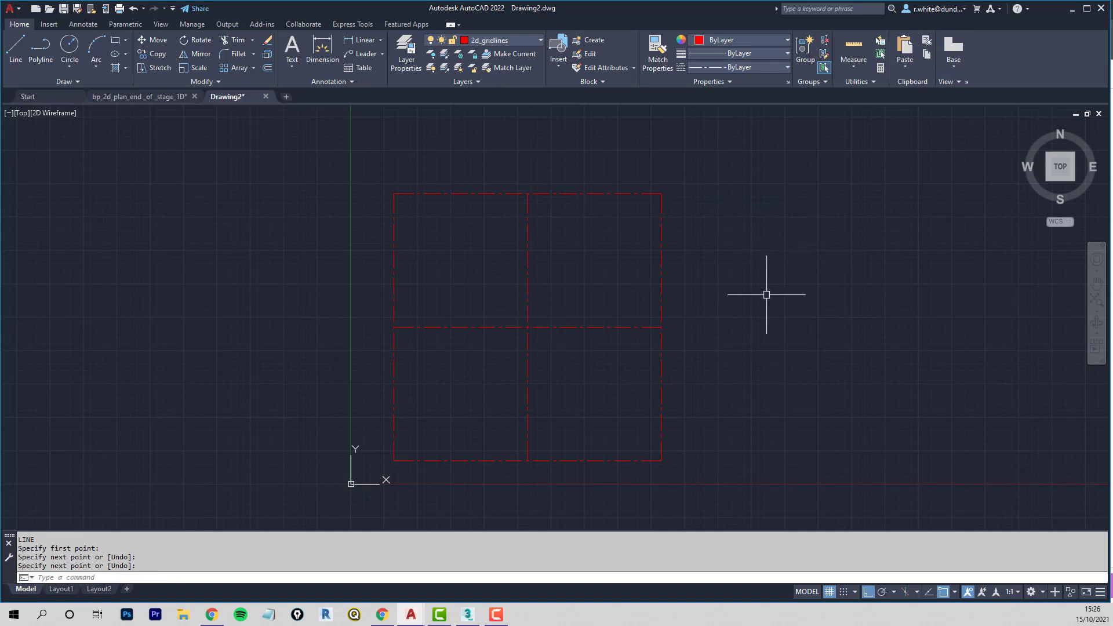
mouse_move(767, 294)
middle_mouse_down()
mouse_move(715, 271)
mouse_move(697, 278)
middle_mouse_up()
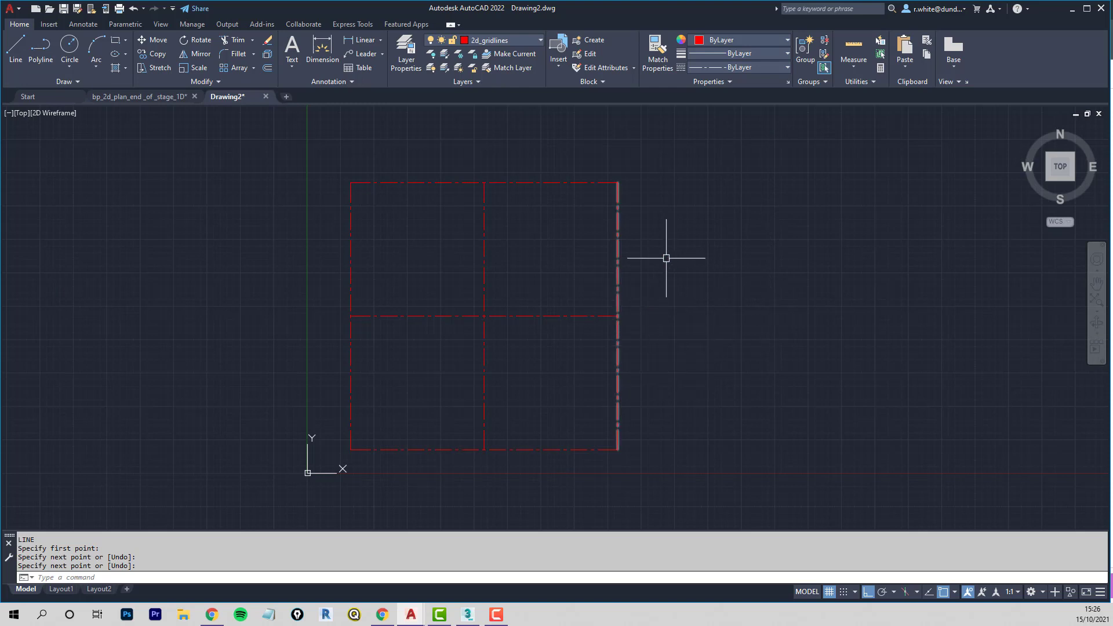
left_click(578, 316)
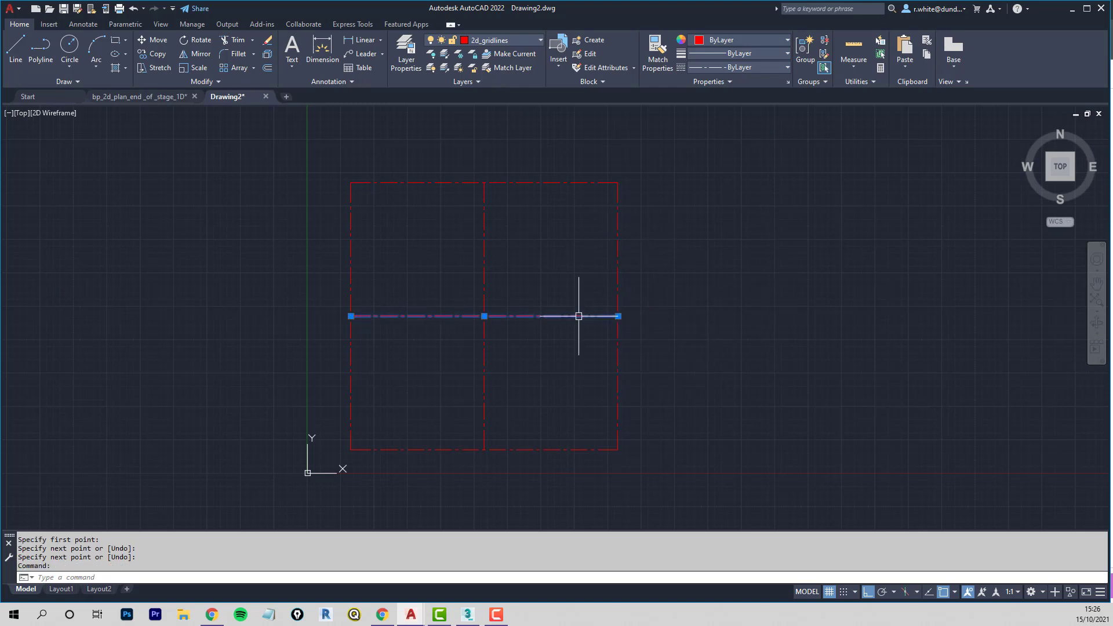
left_click(577, 182)
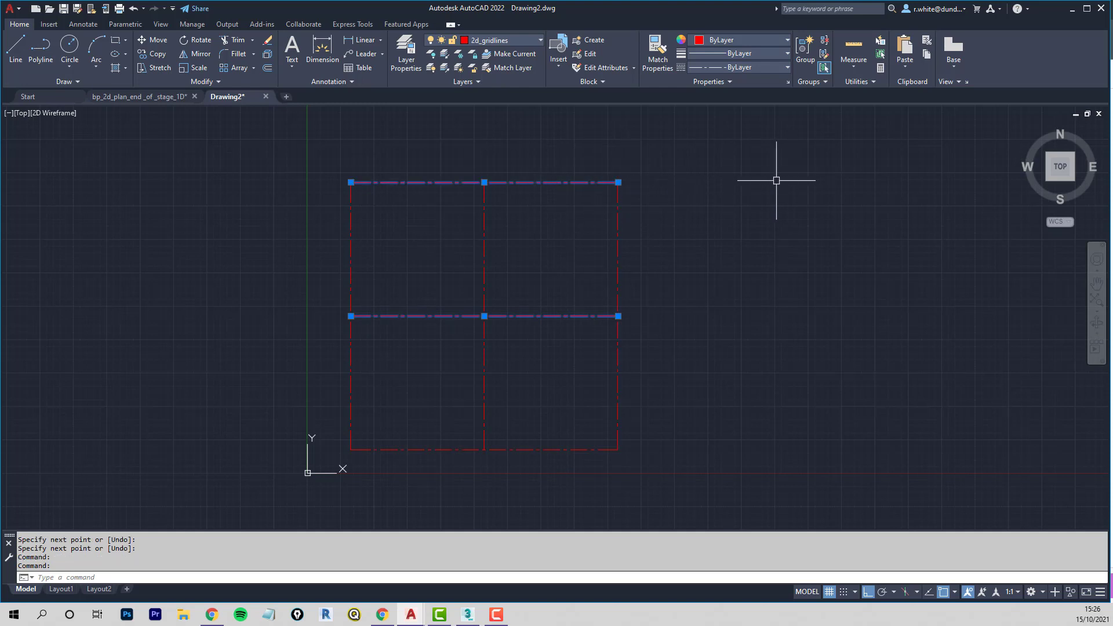
key("Escape")
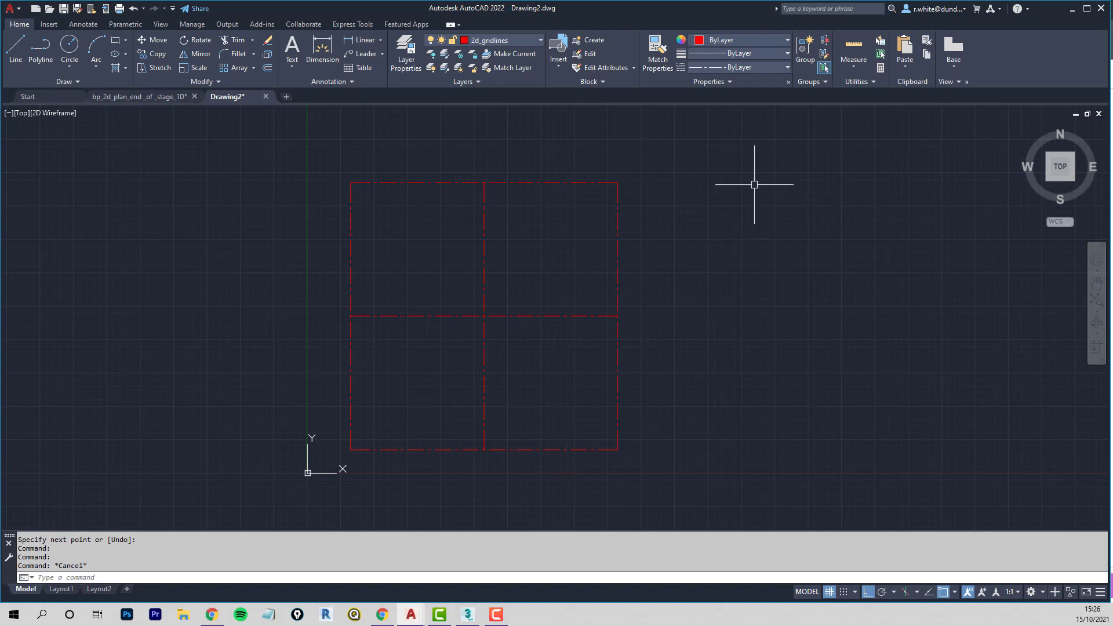
key("Escape")
Step: Offset the rightmost vertical gridline 5000 units to the right, then end the Offset command
left_click(268, 66)
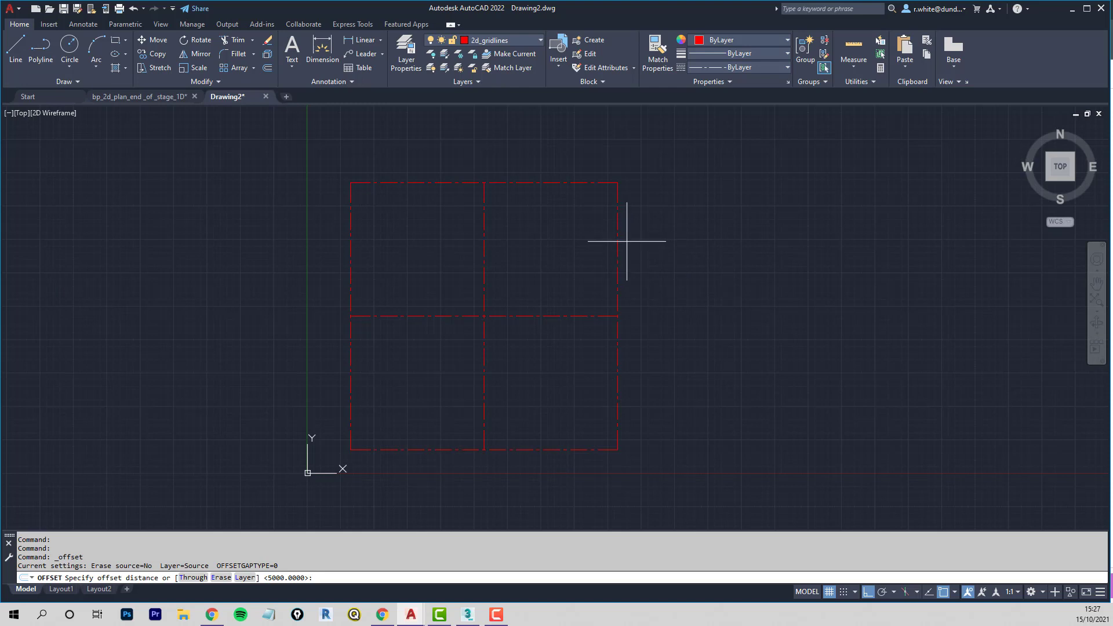
key("Return")
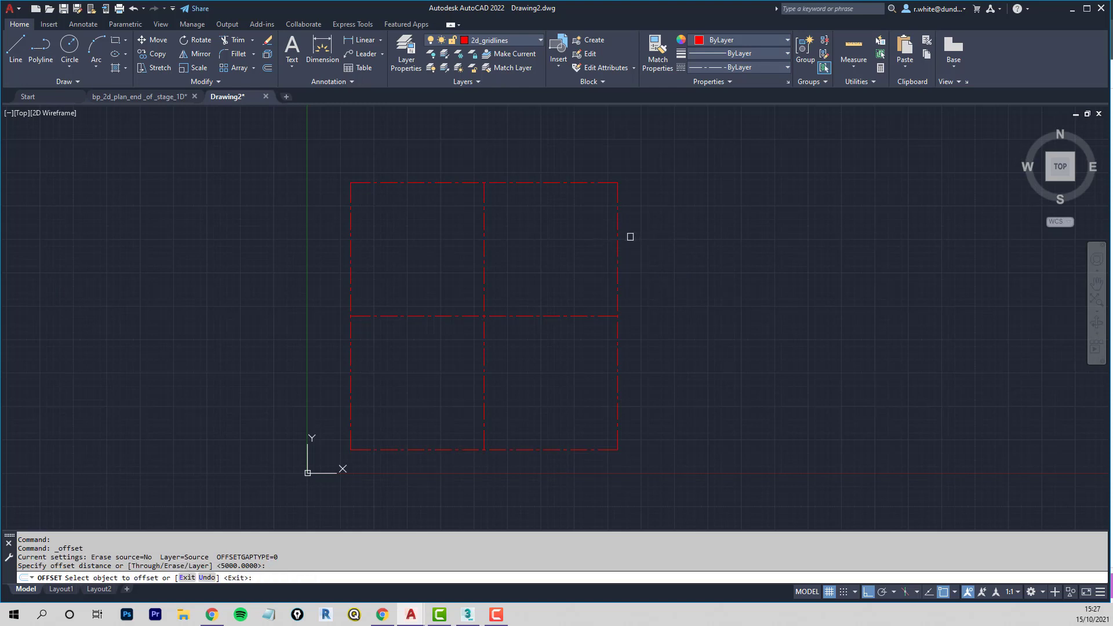
left_click(619, 237)
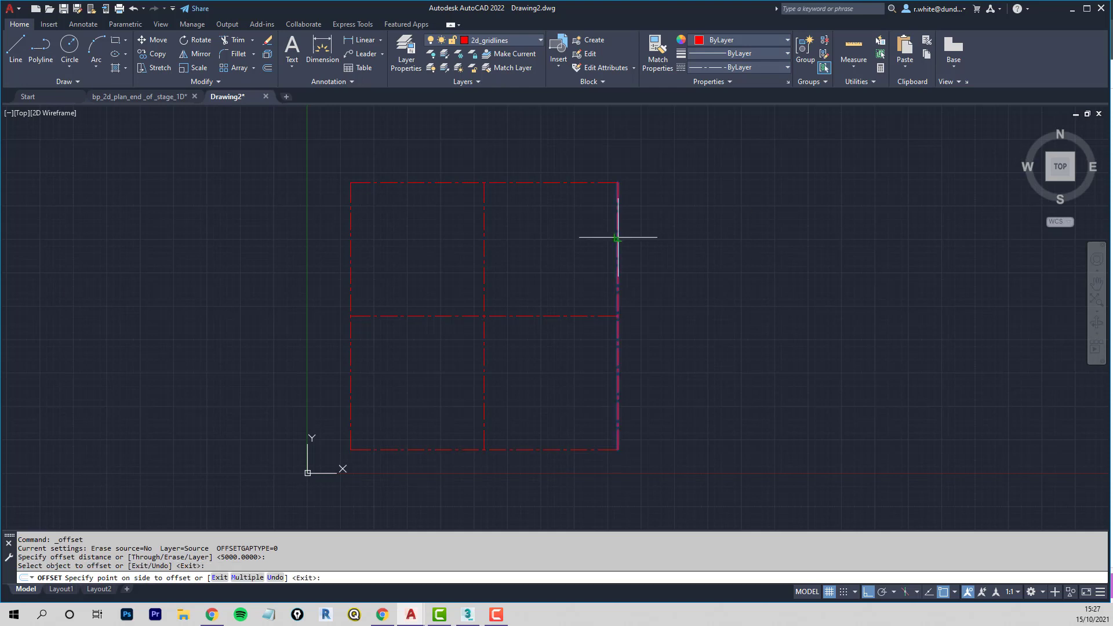
left_click(782, 239)
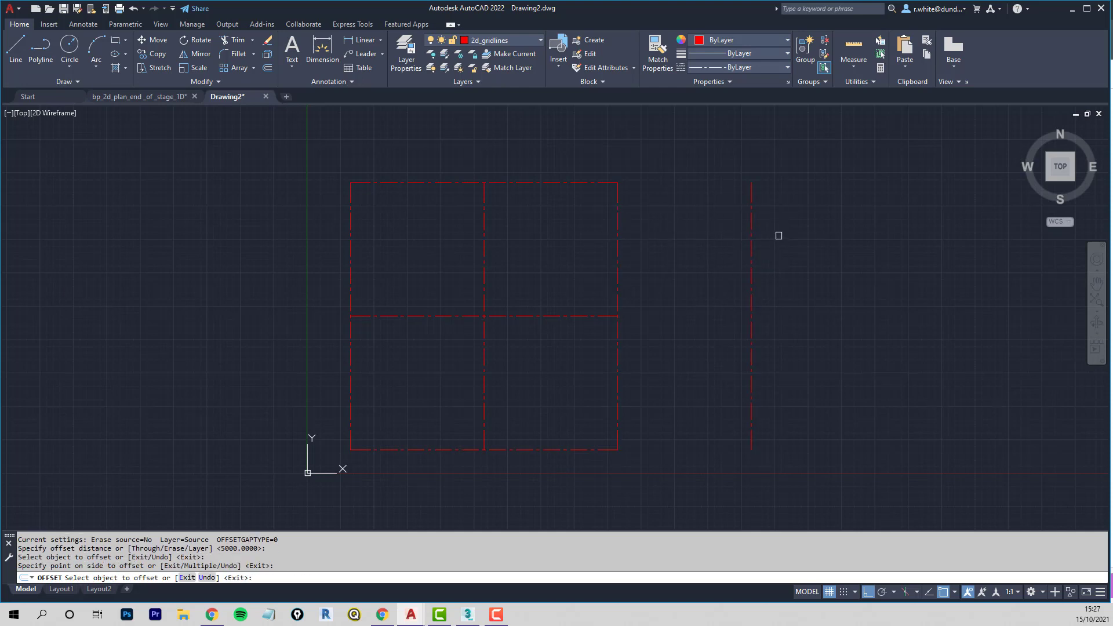
key("Return")
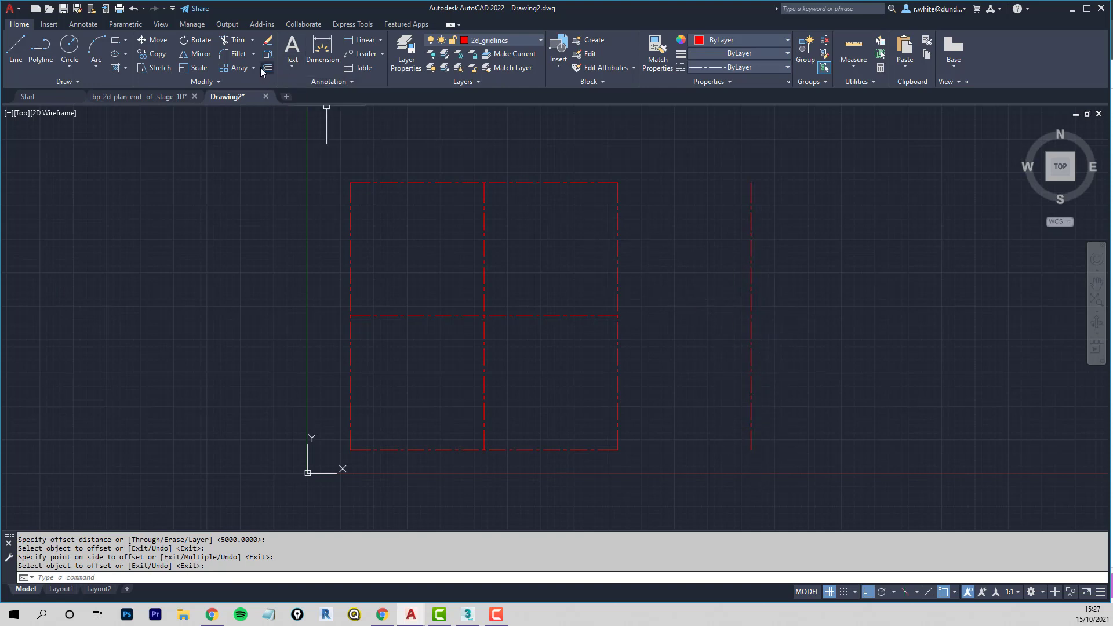
Step: Fillet the middle horizontal gridline with the upper part of the detached vertical gridline, using radius 0, to form a square corner
left_click(235, 53)
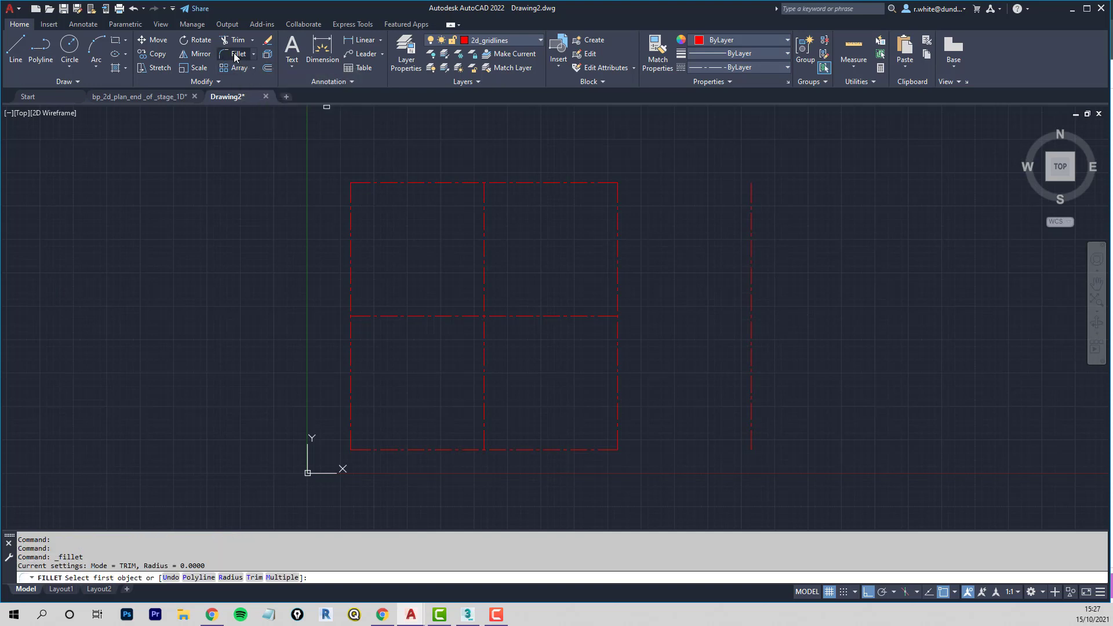
left_click(604, 316)
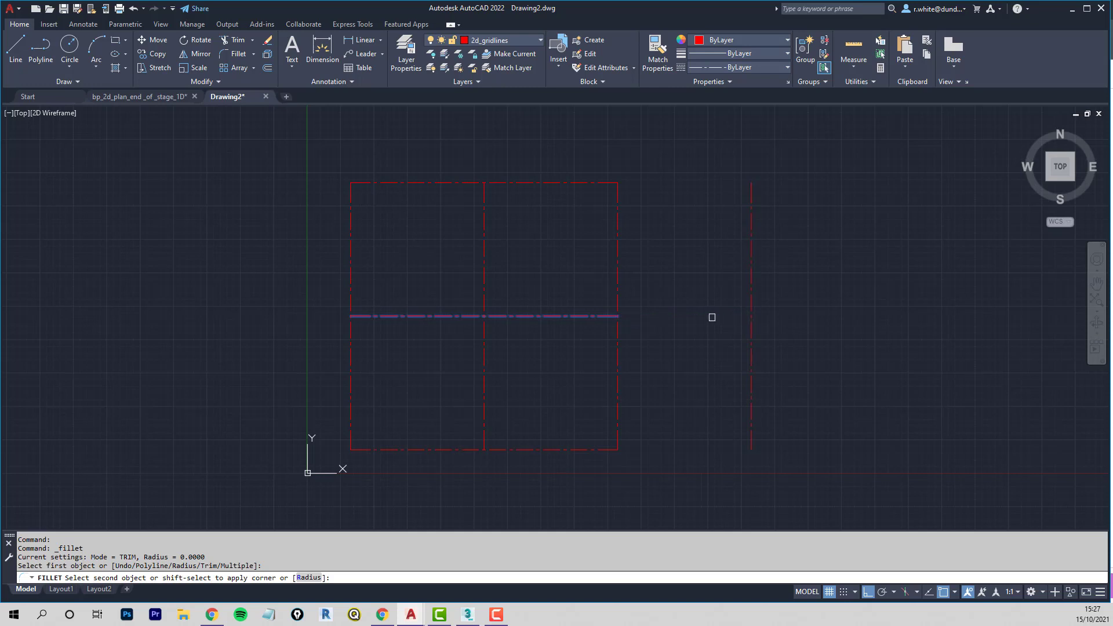
left_click(750, 273)
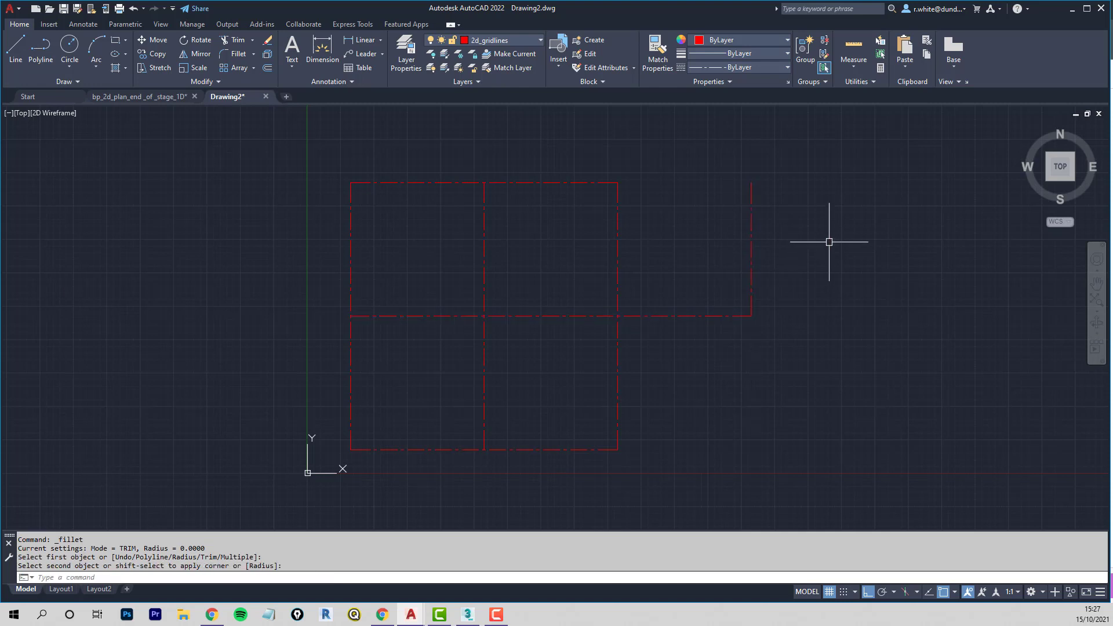
Step: Fillet the uppermost horizontal gridline with the detached vertical gridline at radius 0 to close the upper-right bay
key("Return")
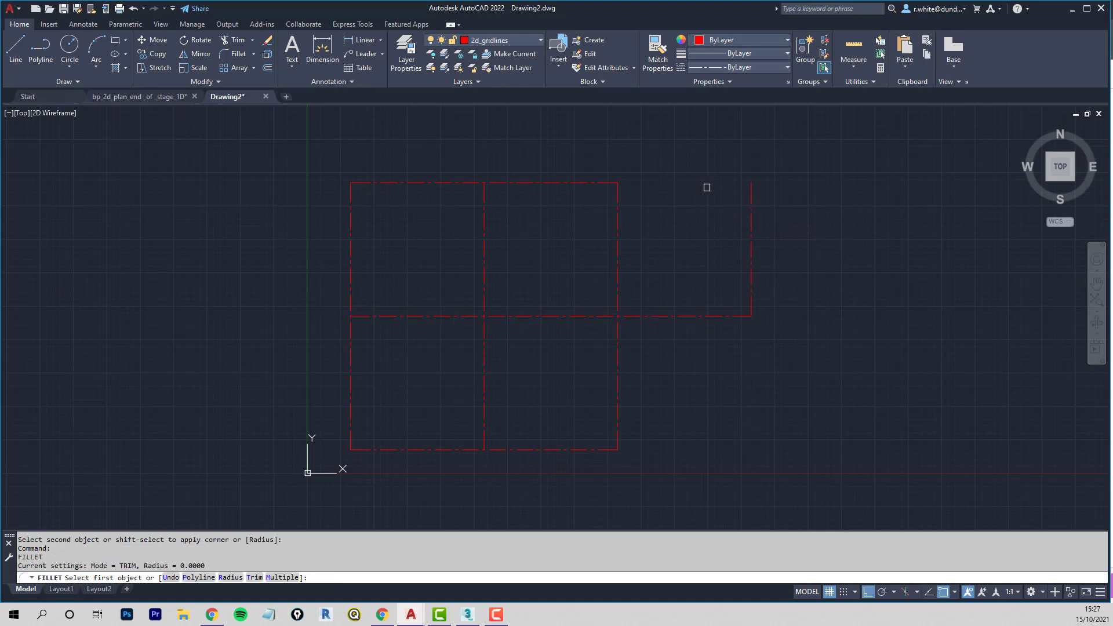
left_click(602, 184)
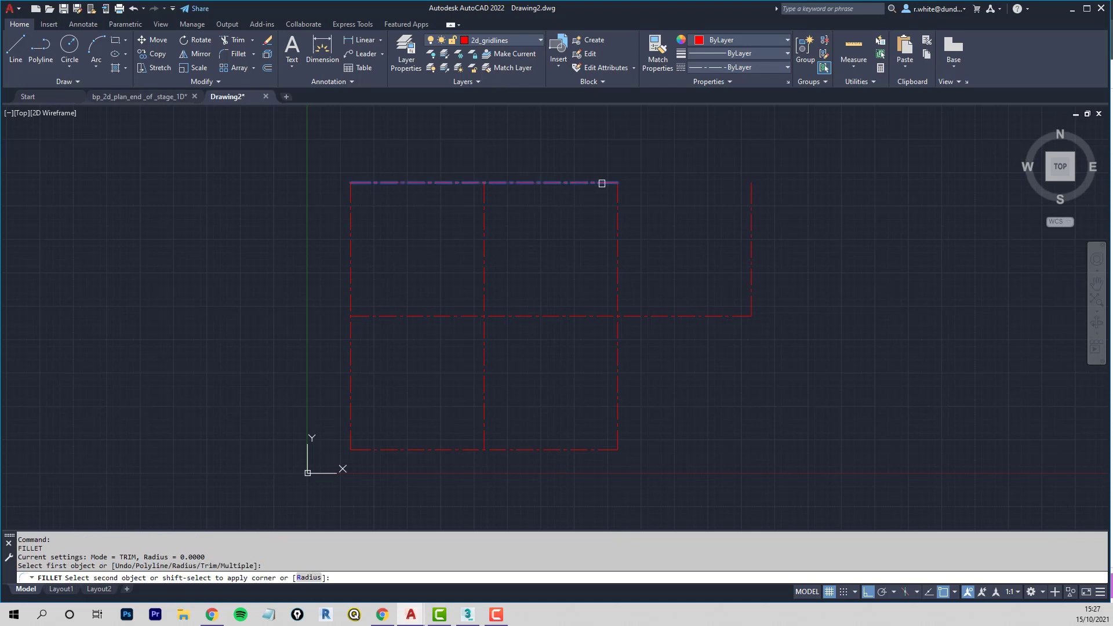
left_click(752, 224)
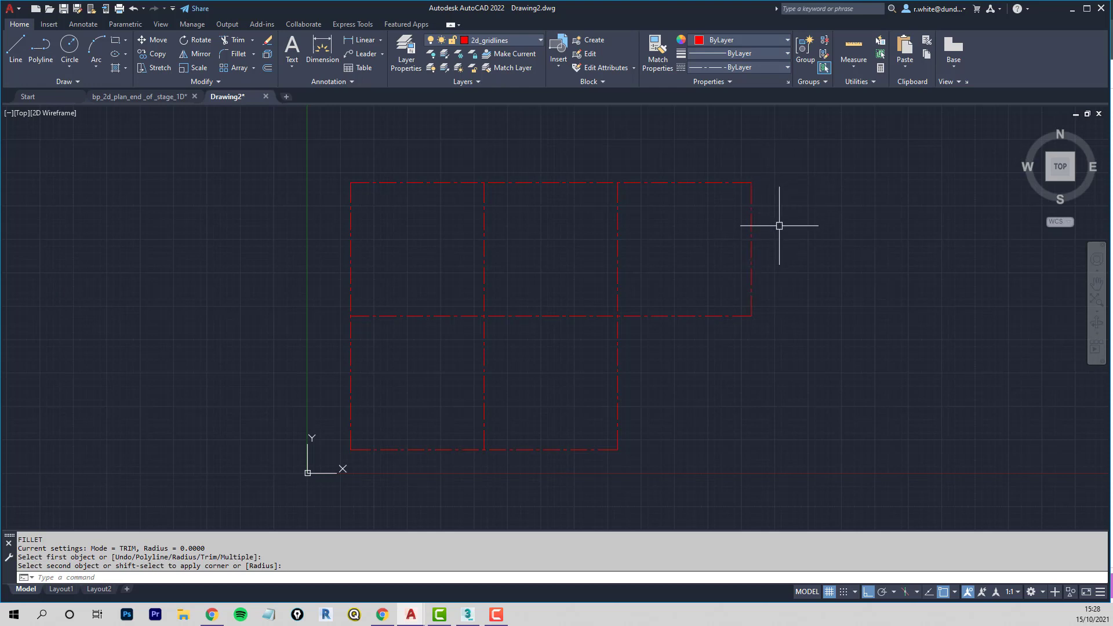
middle_click_drag(779, 226, 747, 211)
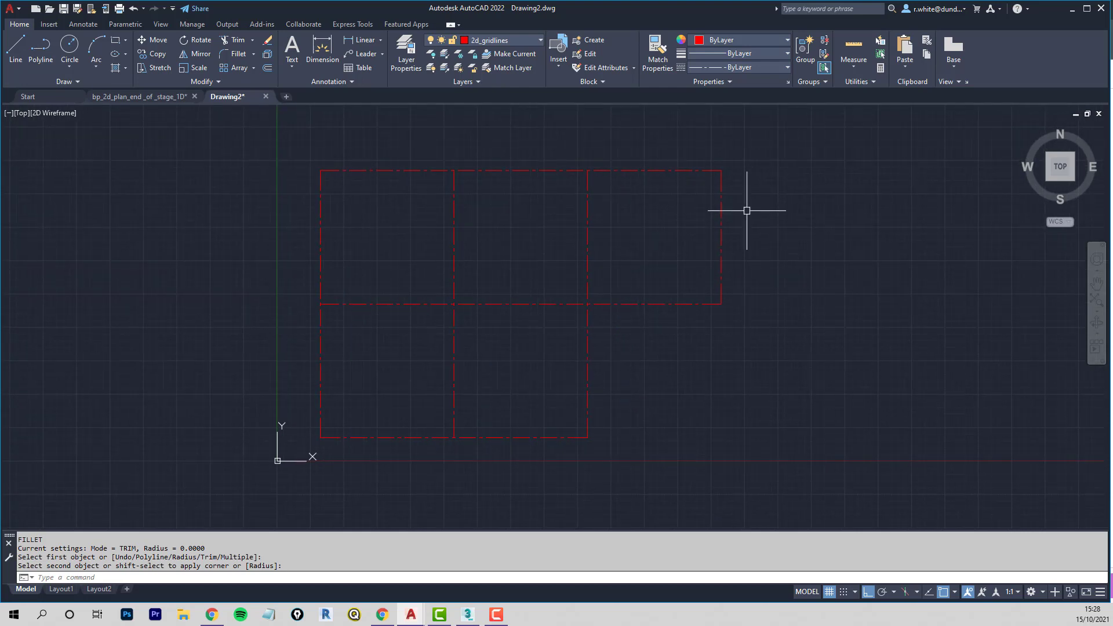
key("Escape")
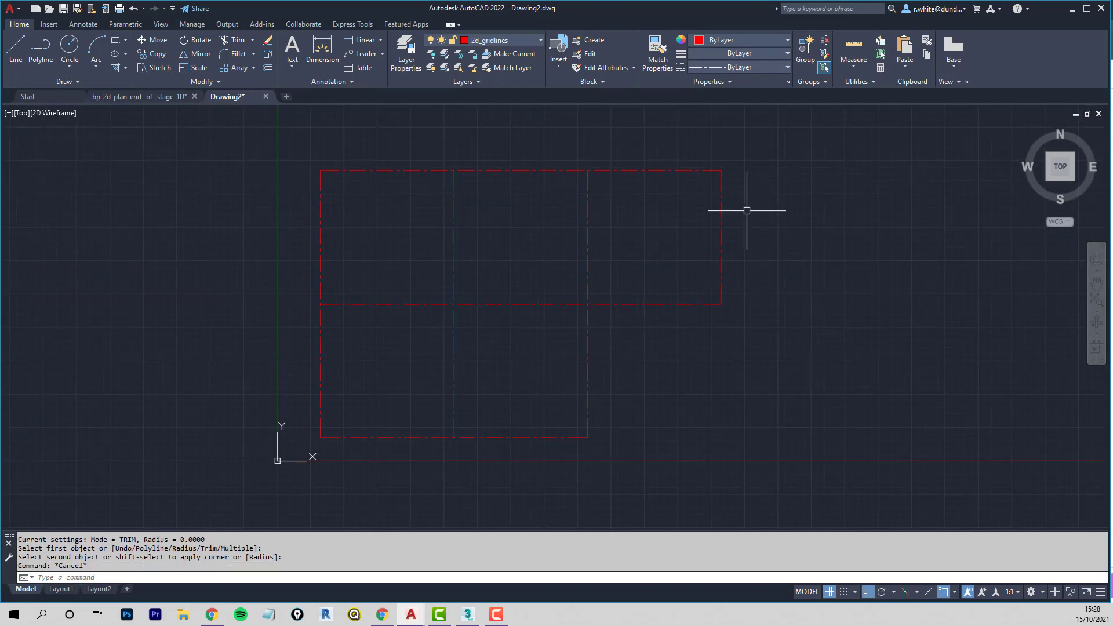
Step: Undo both corner fillets on the detached vertical gridline
type("u")
key("Return")
type("u")
key("Return")
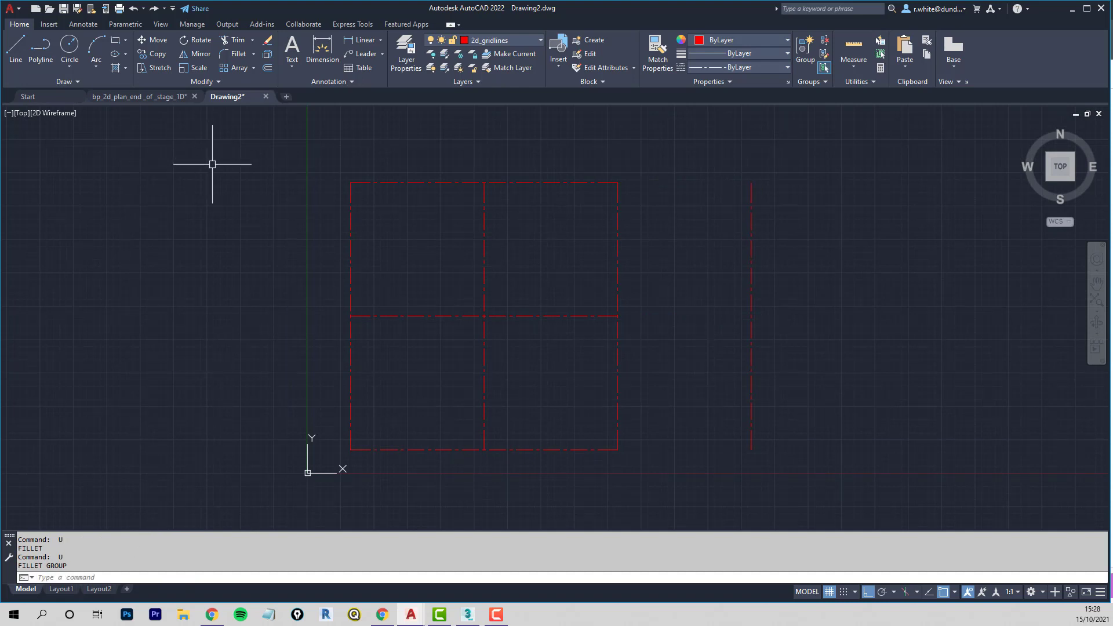
Step: Fillet the middle horizontal gridline with the upper part of the detached vertical gridline, using a radius of 2000
left_click(230, 53)
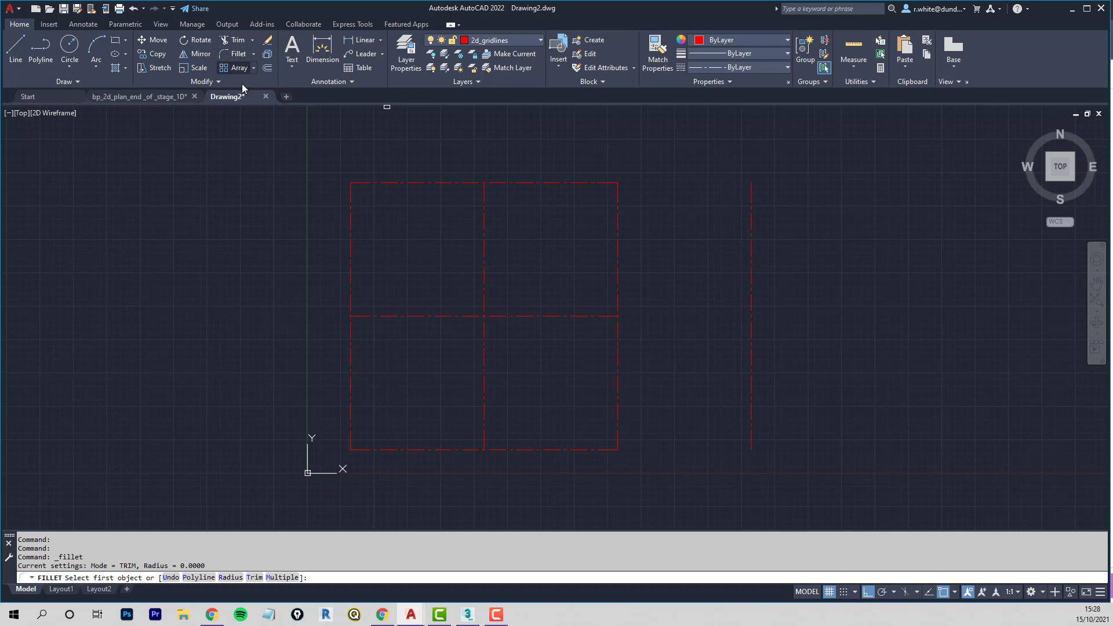
left_click(231, 578)
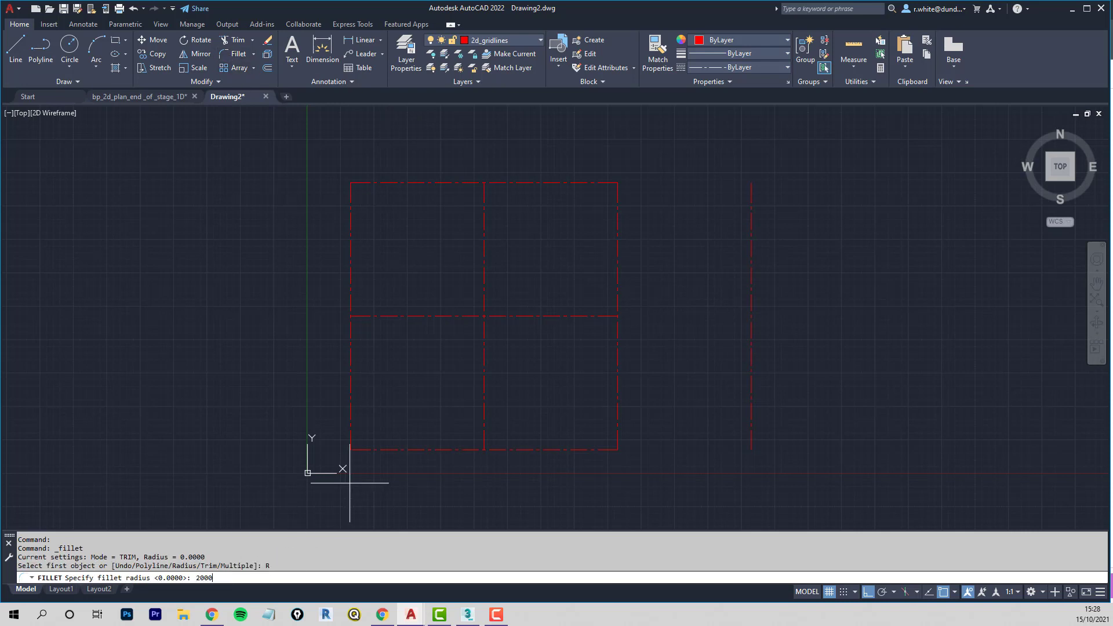
type("2000")
key("Return")
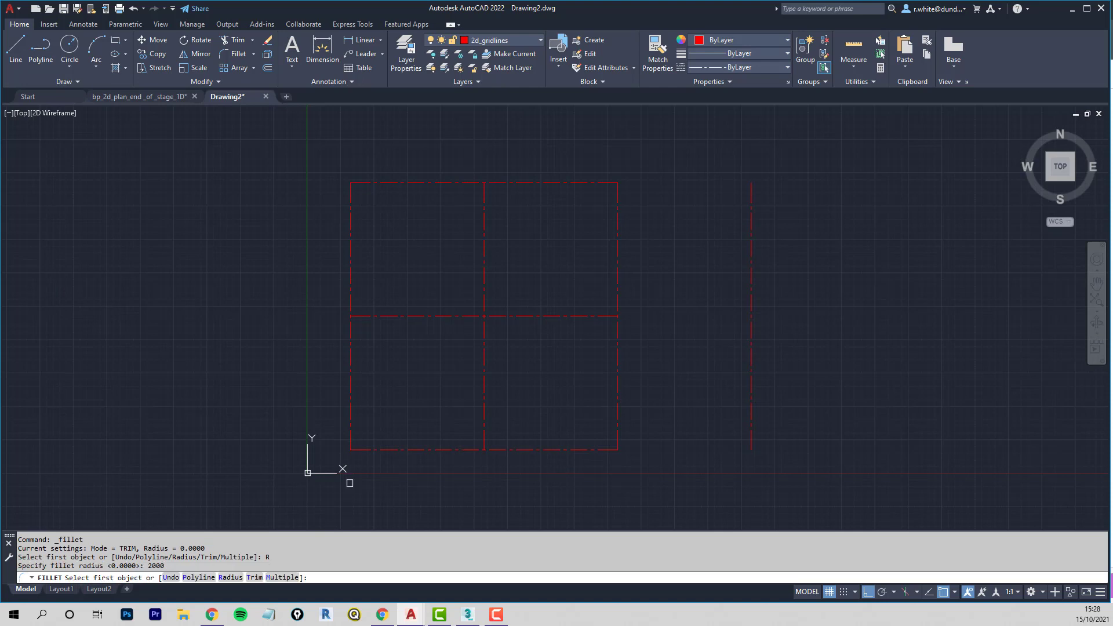
left_click(599, 318)
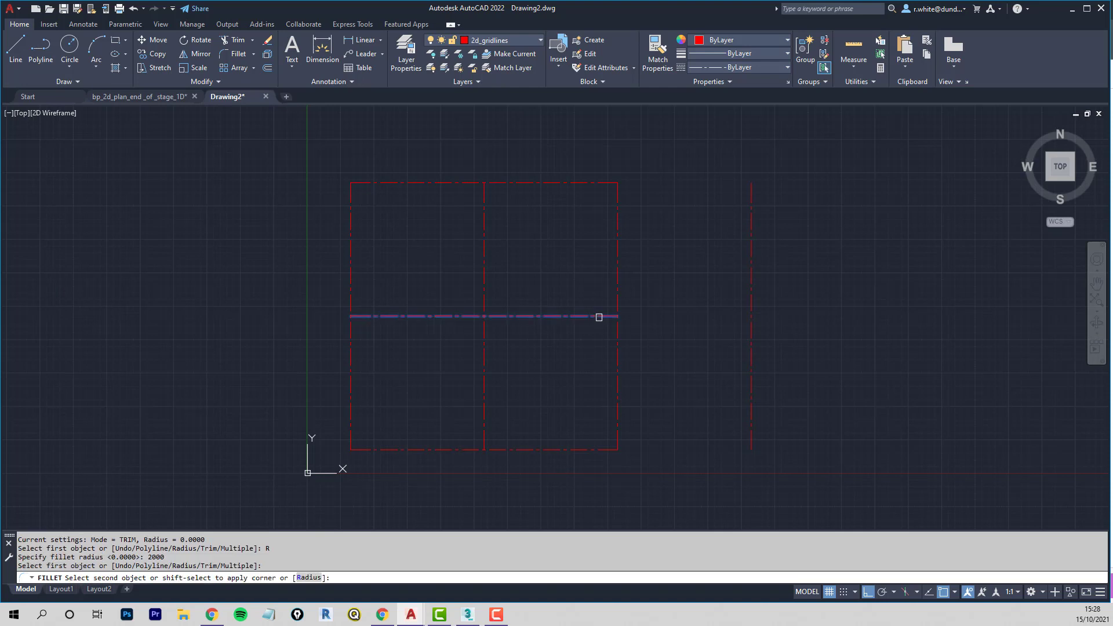
left_click(753, 240)
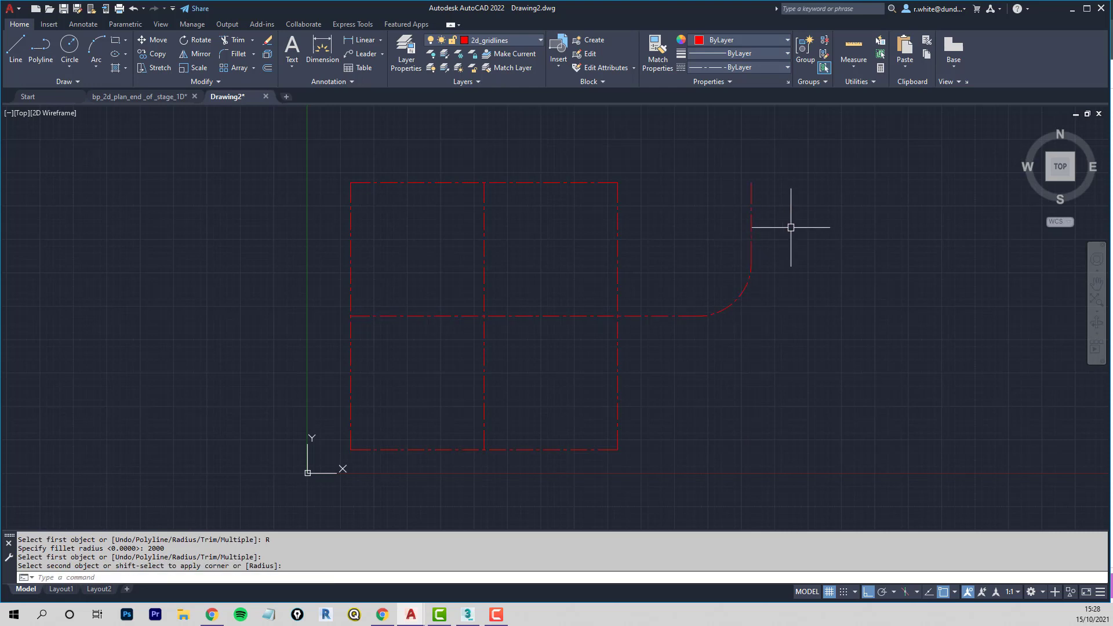
Step: Fillet the detached vertical gridline with the uppermost horizontal gridline at radius 2000, and undo that fillet
key("Return")
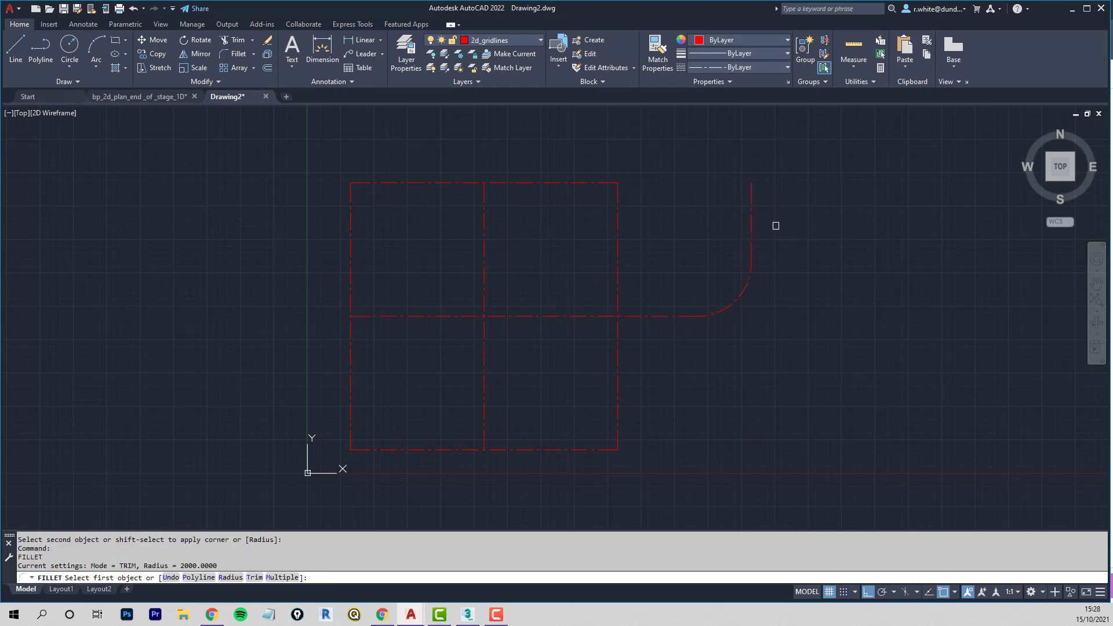
left_click(751, 249)
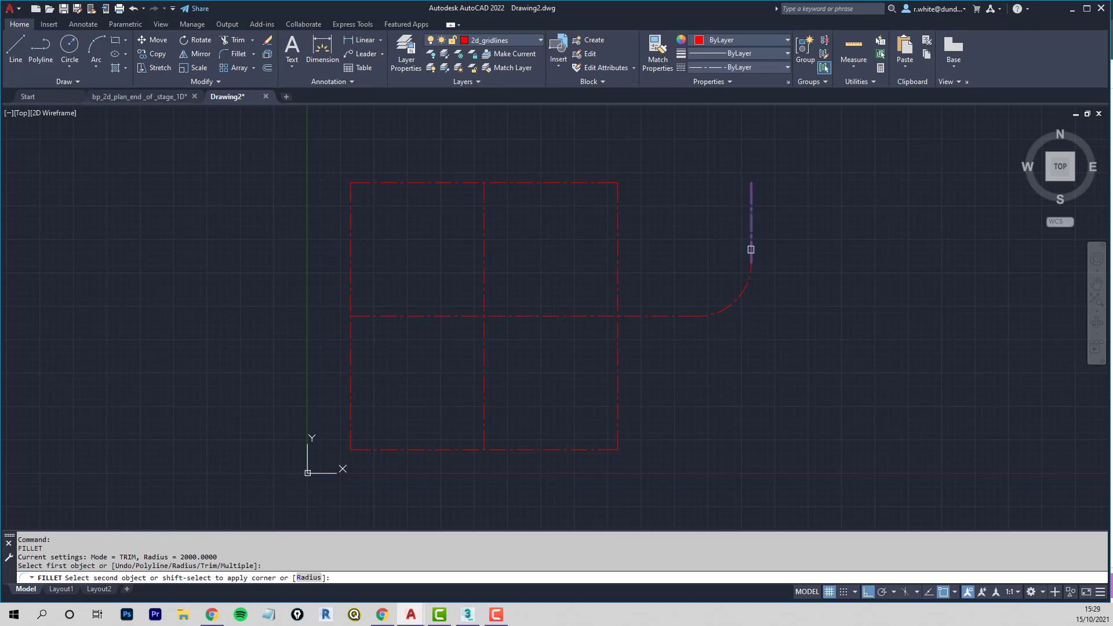
left_click(597, 182)
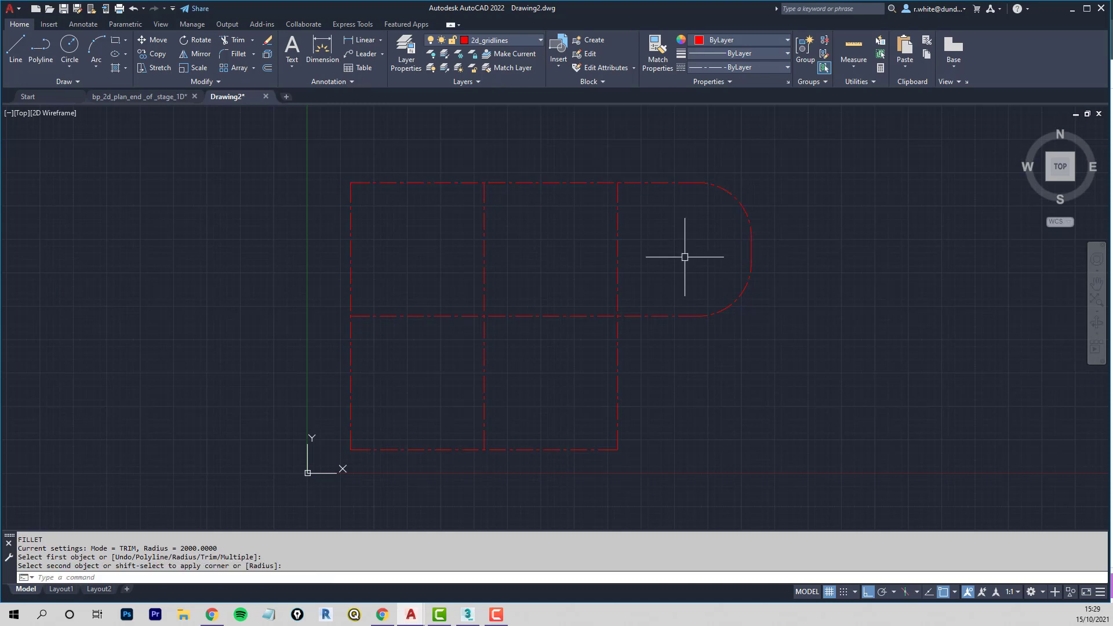
type("u")
key("Return")
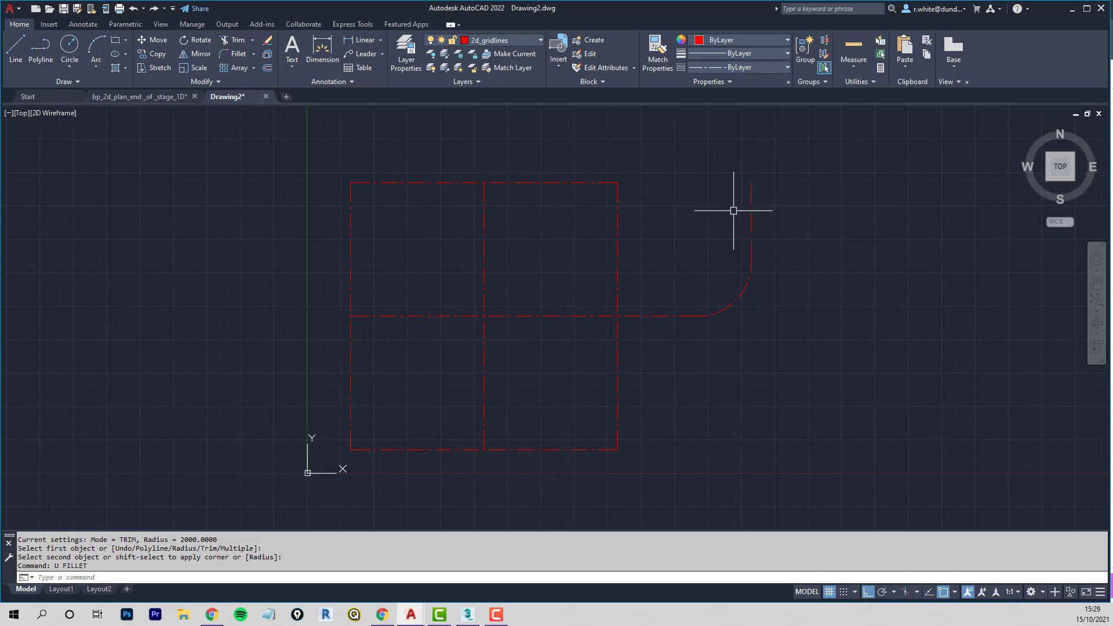
type("f")
key("Return")
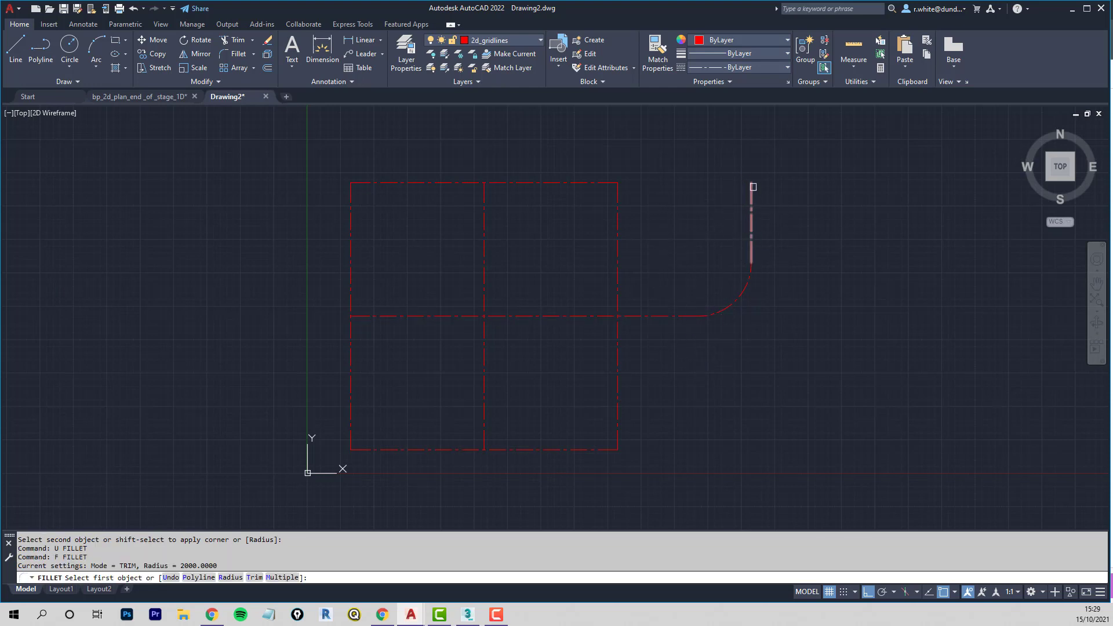
left_click(749, 189)
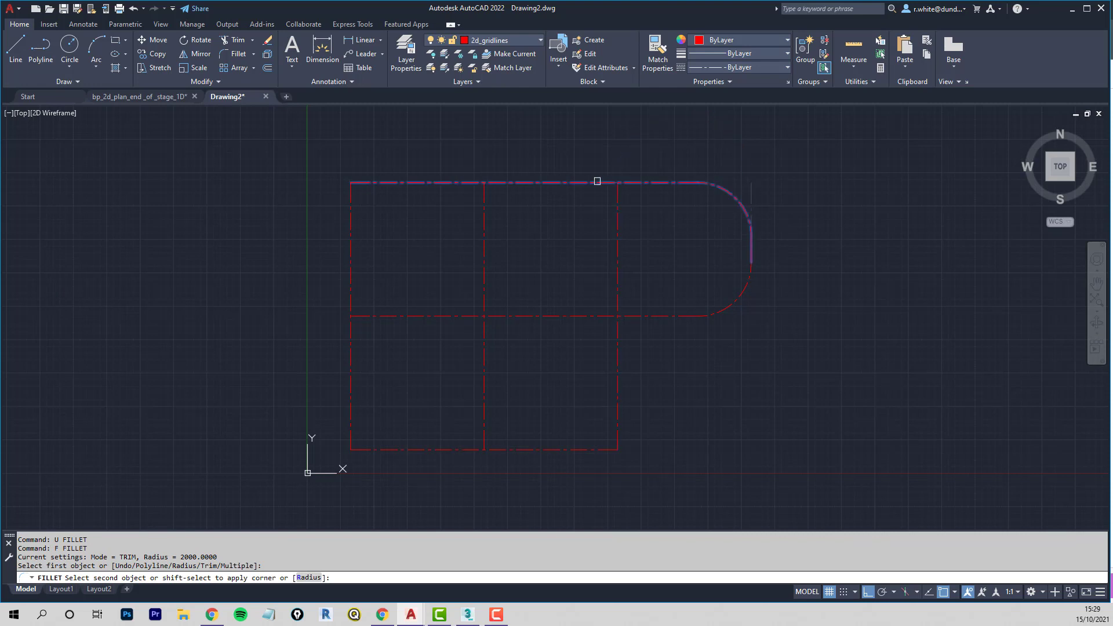
key("Escape")
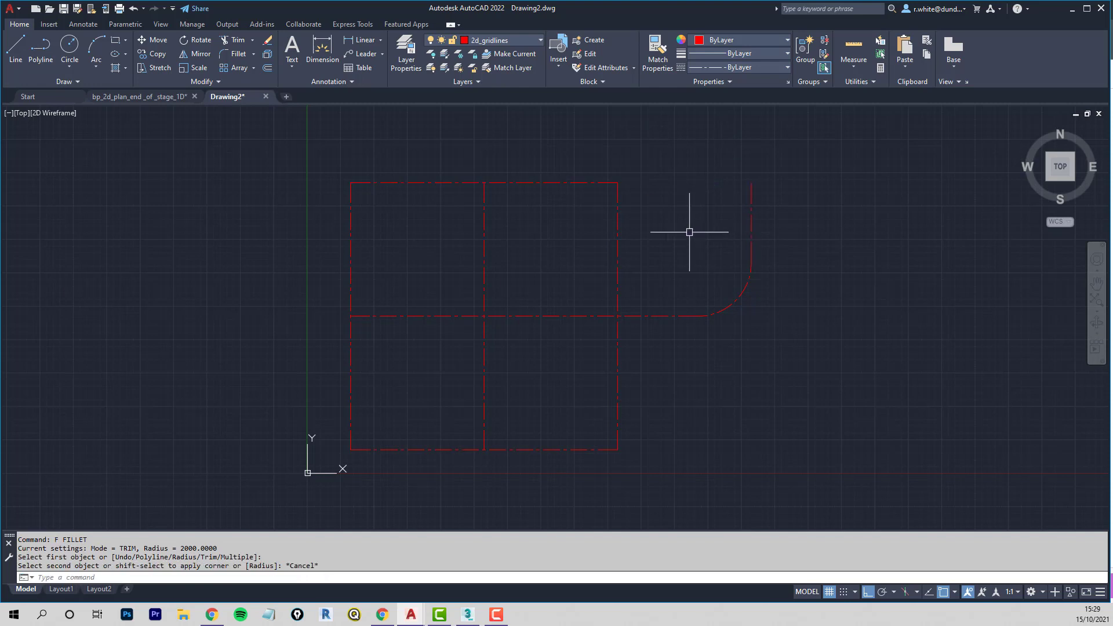
Step: Undo the radius 2000 fillet between the middle horizontal gridline and the detached vertical gridline
type("u")
key("Return")
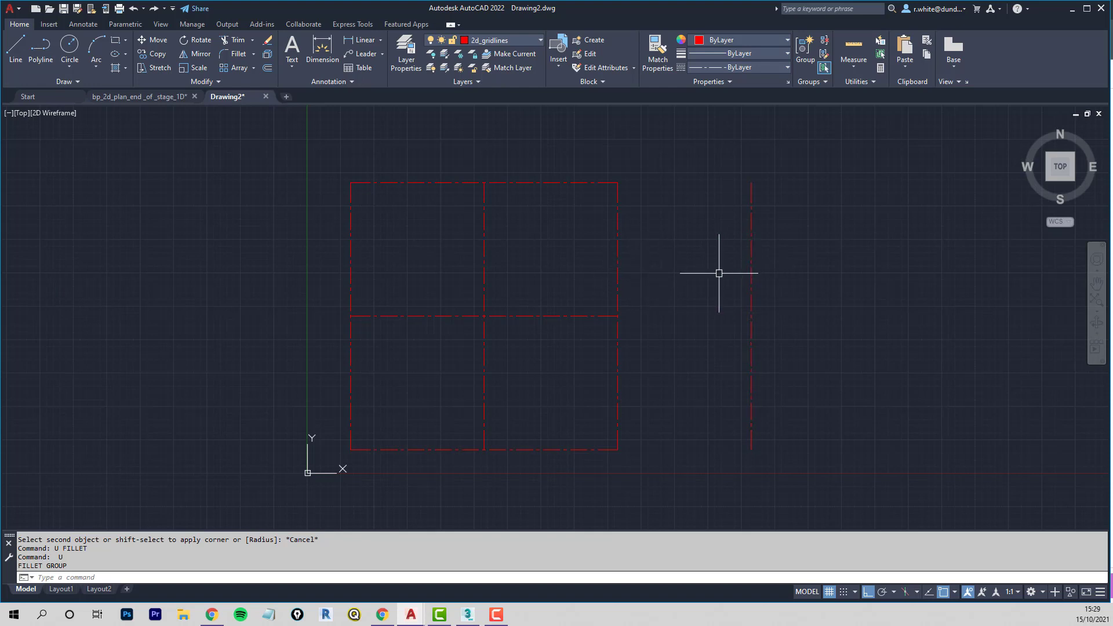
key("Escape")
key("Escape")
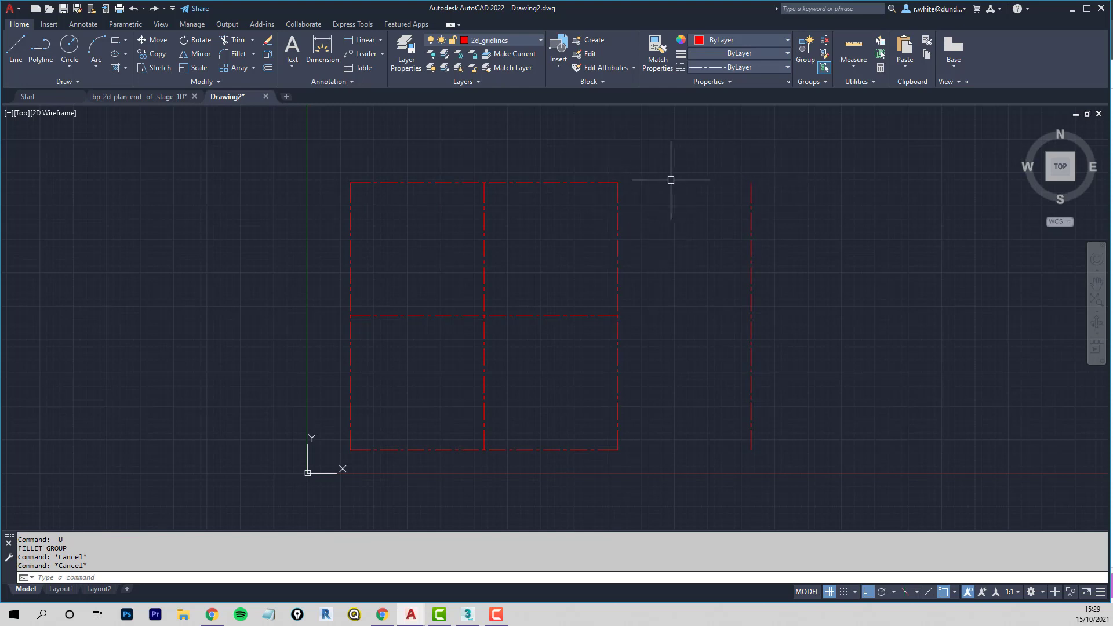
Step: Stretch the right end of the uppermost horizontal gridline to the upper endpoint of the detached vertical gridline
left_click(601, 183)
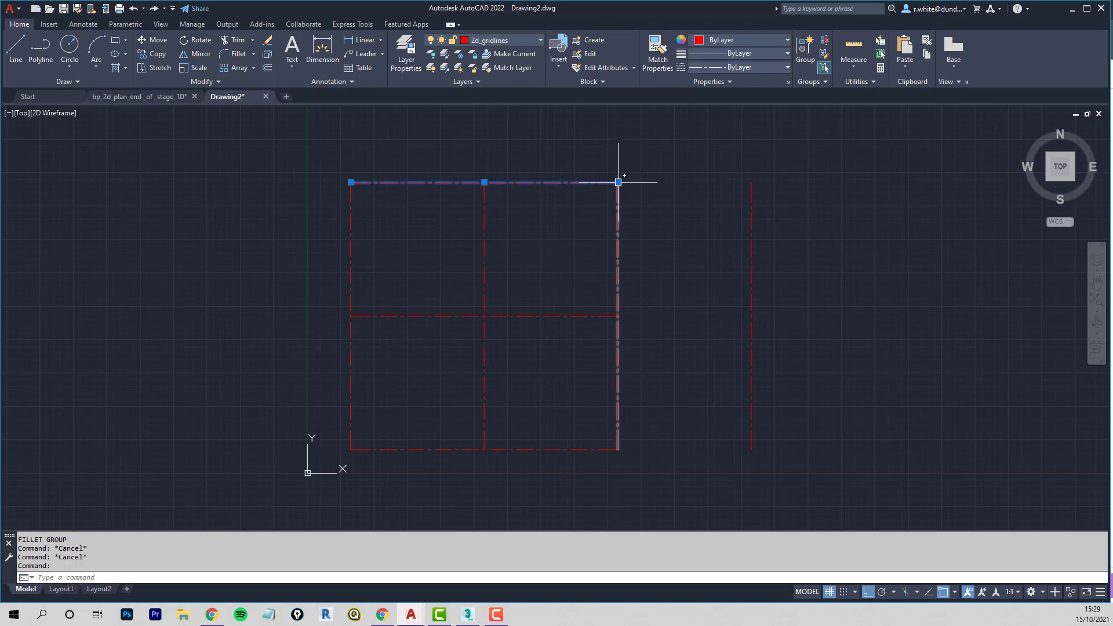
mouse_move(619, 182)
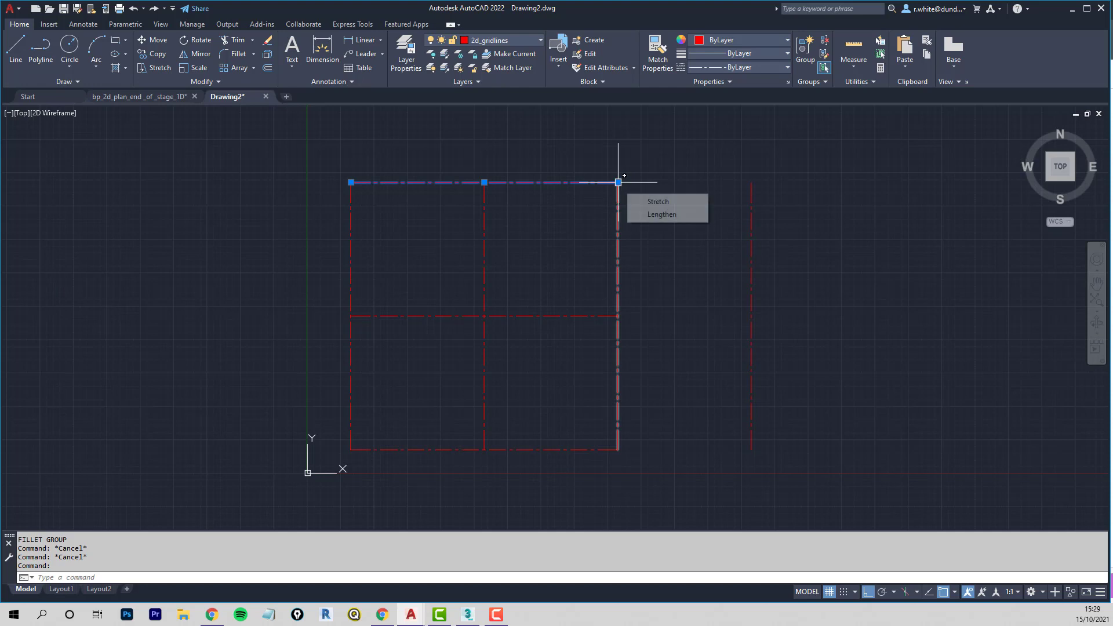
left_click(618, 182)
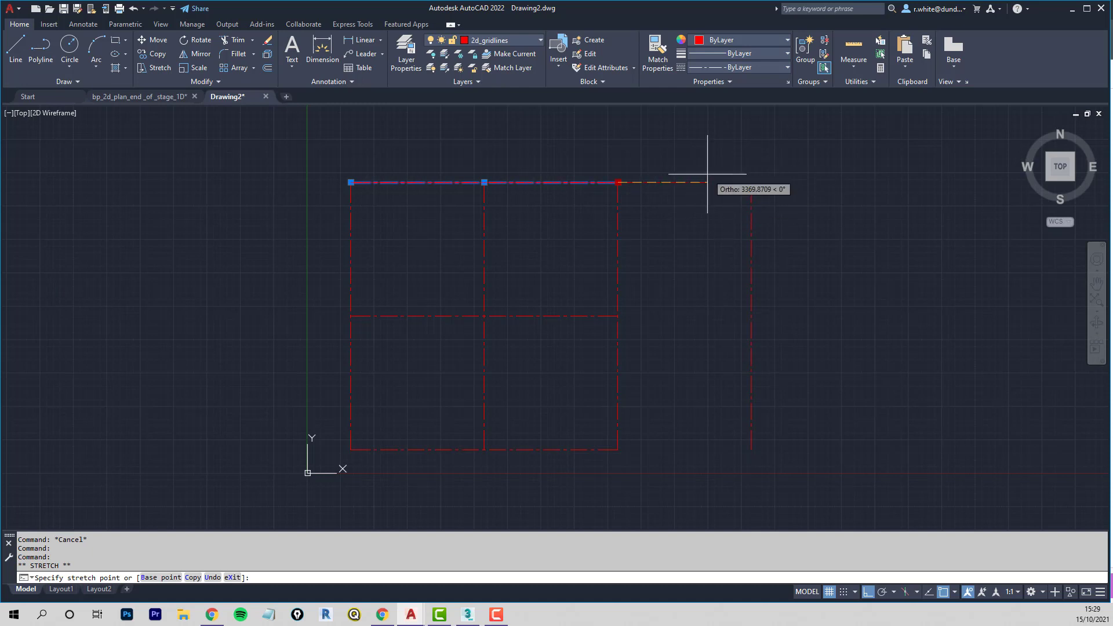
left_click(752, 183)
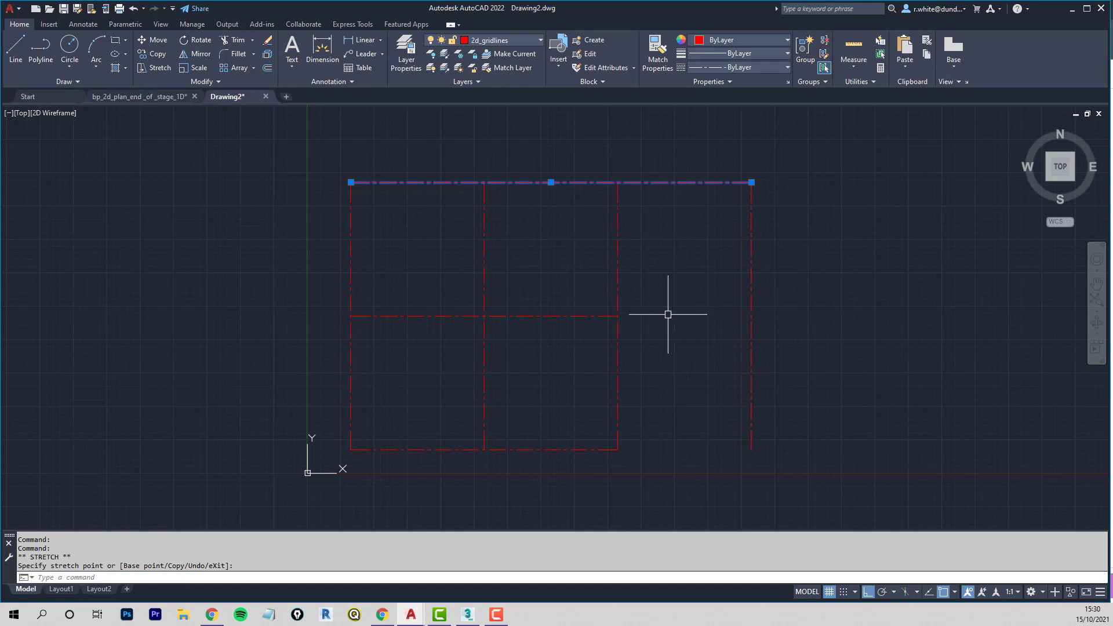
Step: Stretch the right end of the middle horizontal gridline to the rightmost vertical gridline's midpoint, and undo that stretch
left_click(597, 316)
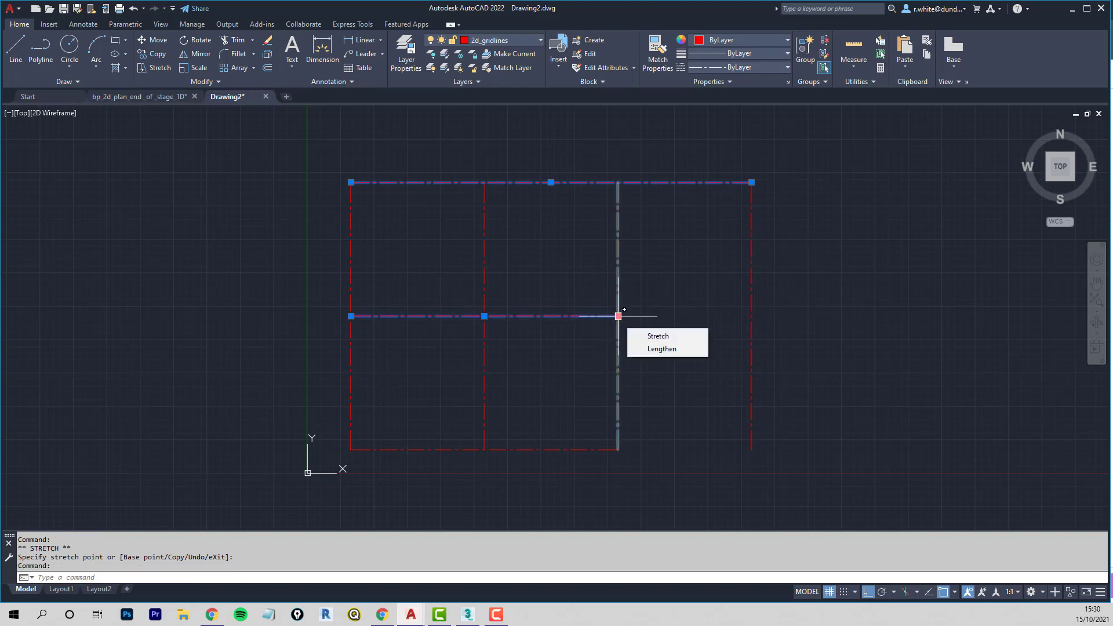
left_click(618, 316)
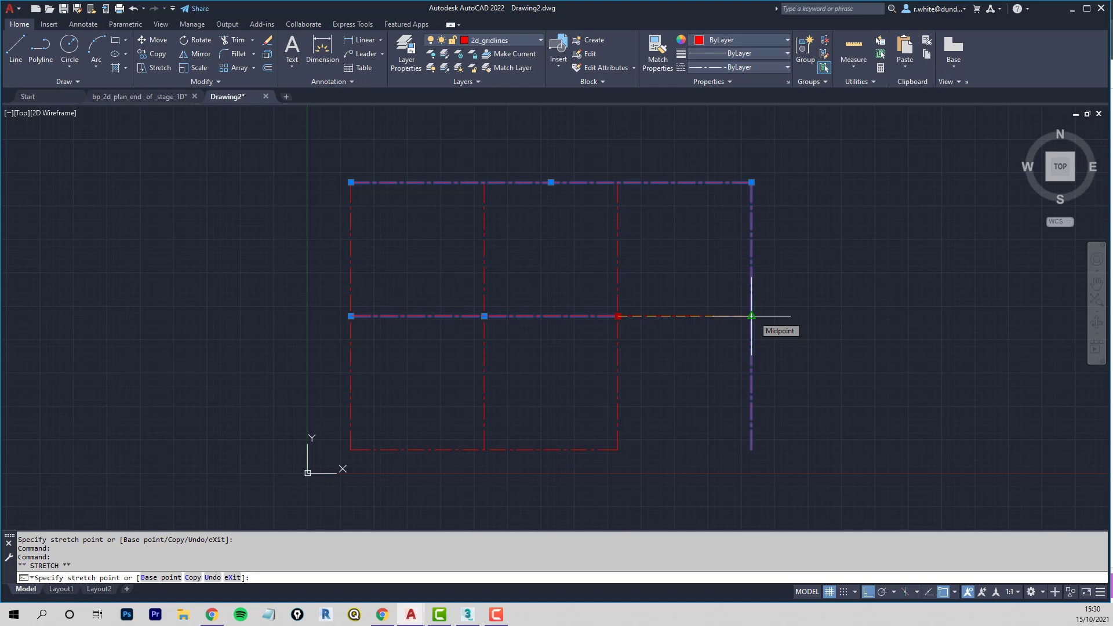
left_click(752, 316)
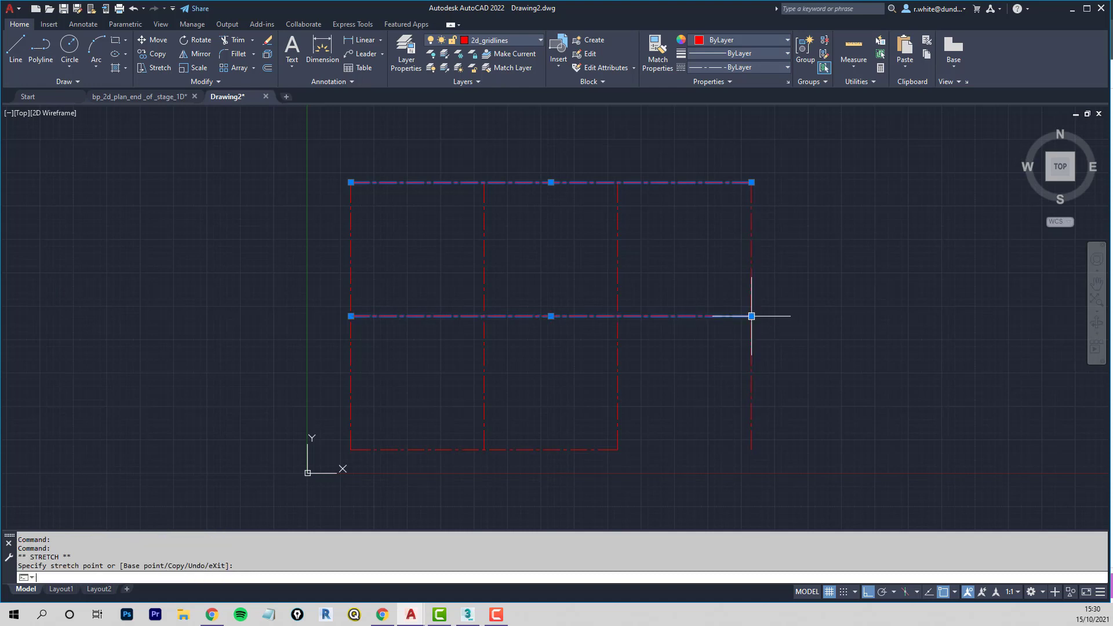
key("Escape")
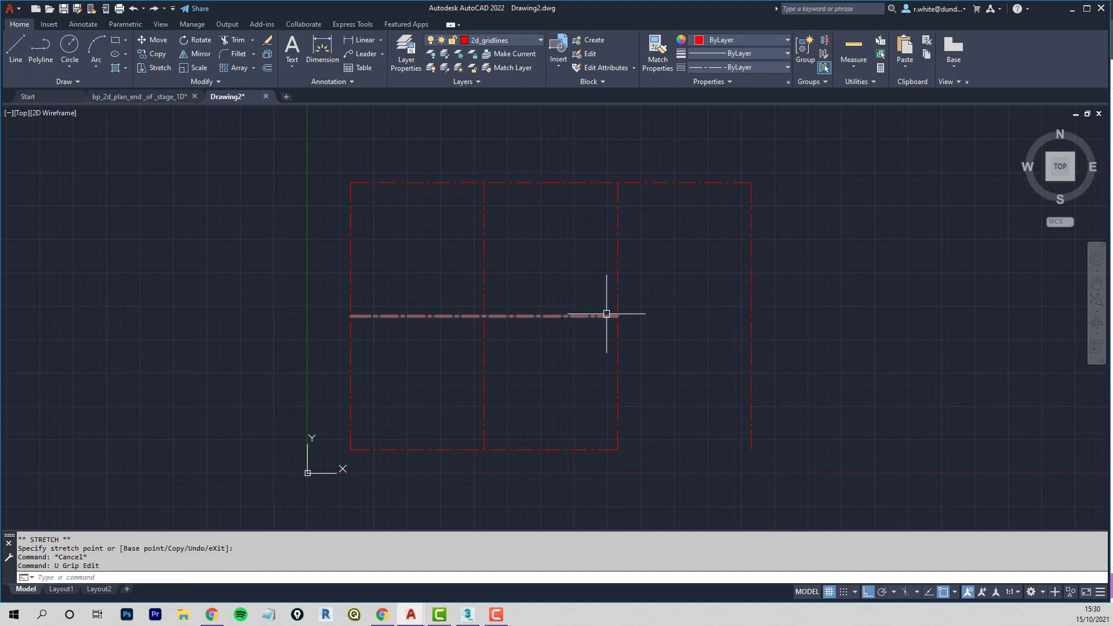
key("ctrl+z")
Step: Extend the middle horizontal gridline by stretching its right end to the midpoint of the rightmost vertical gridline
left_click(619, 316)
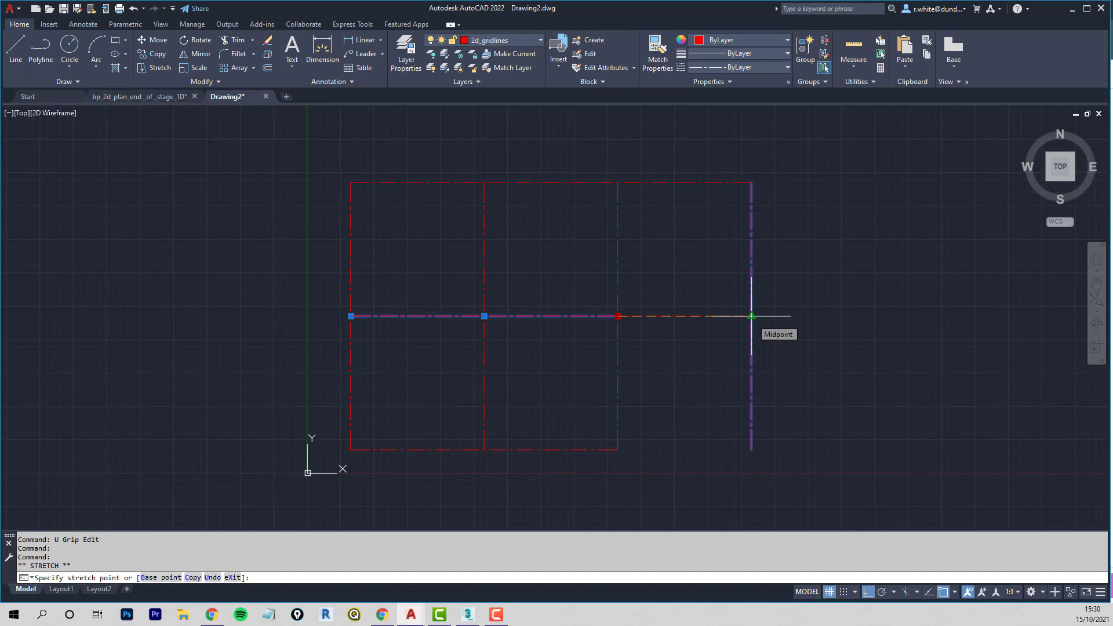
left_click(751, 316)
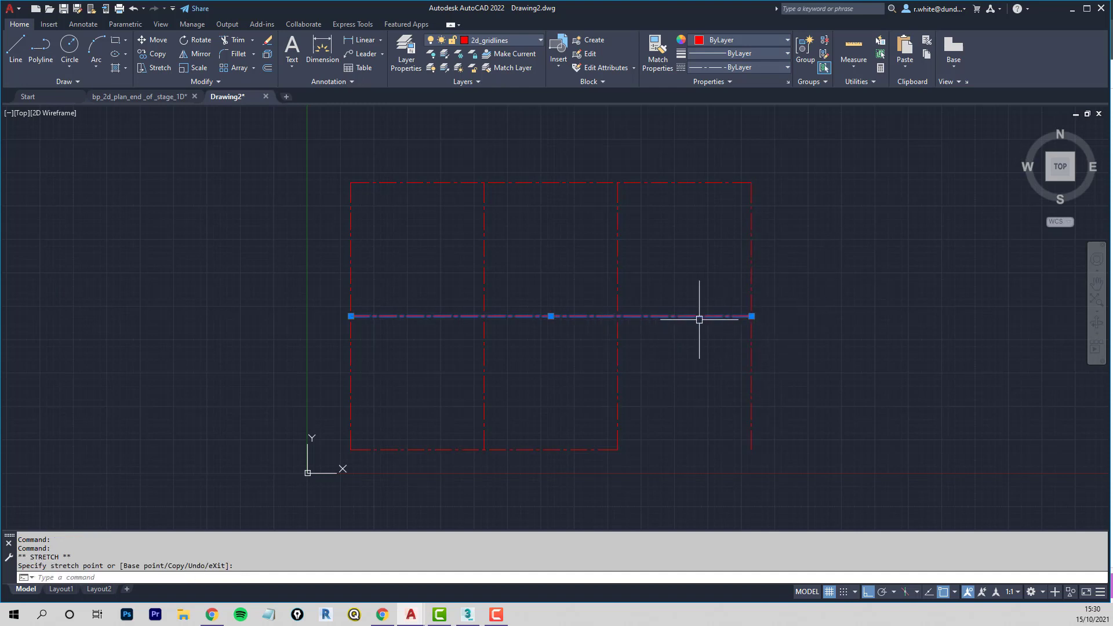
Step: Stretch the rightmost vertical gridline's lower end up to the end of the middle horizontal gridline, and undo that grip edit
left_click(751, 437)
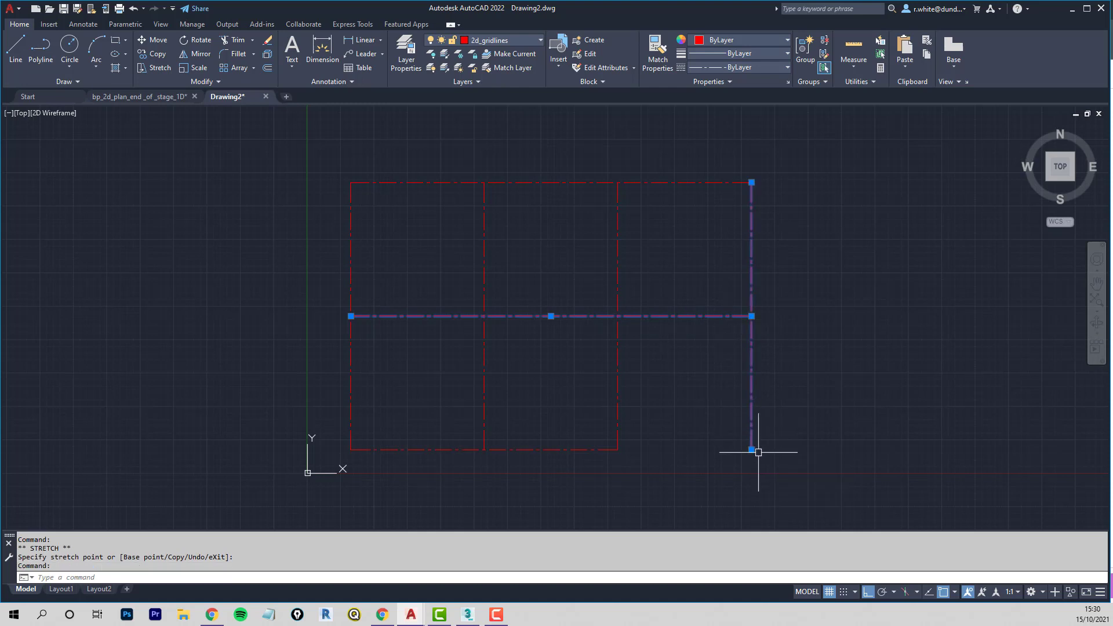
left_click(752, 449)
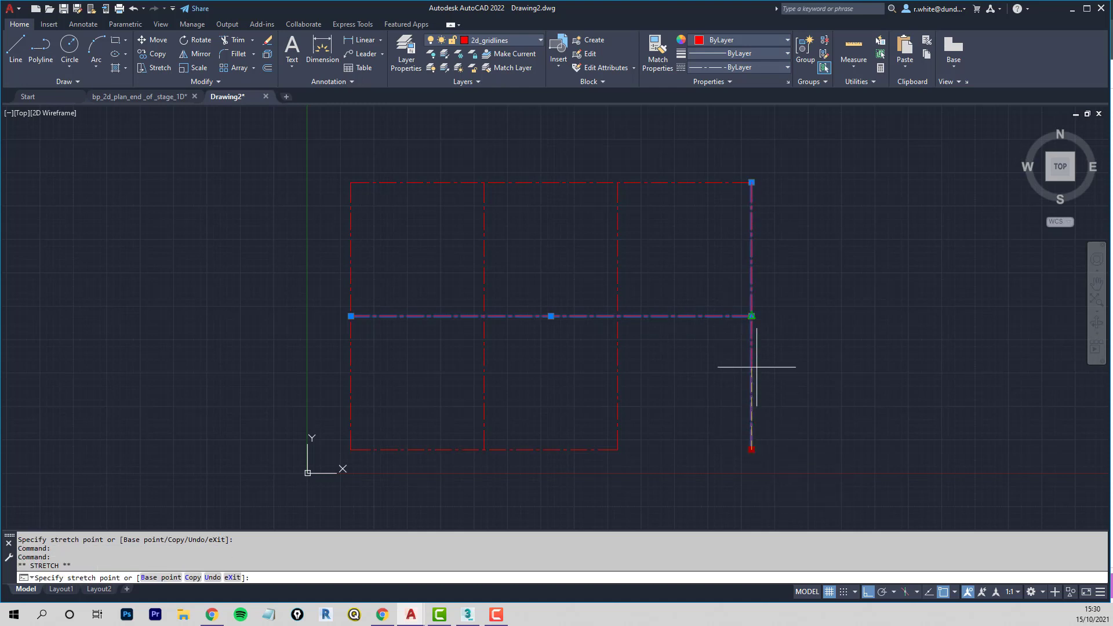
left_click(752, 316)
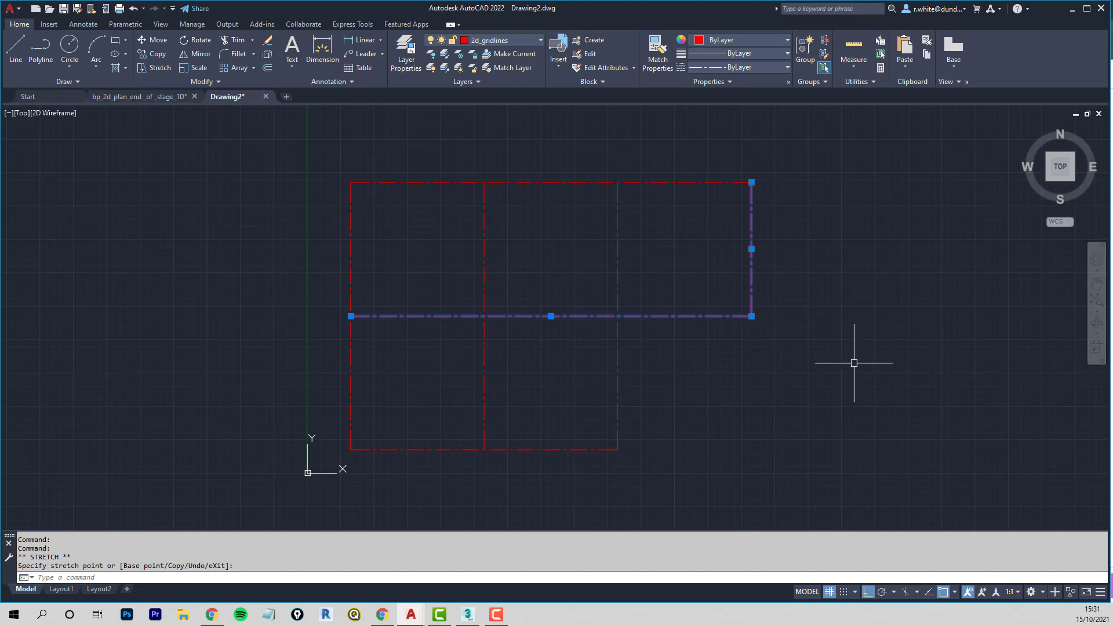
key("Escape")
type("U")
key("Return")
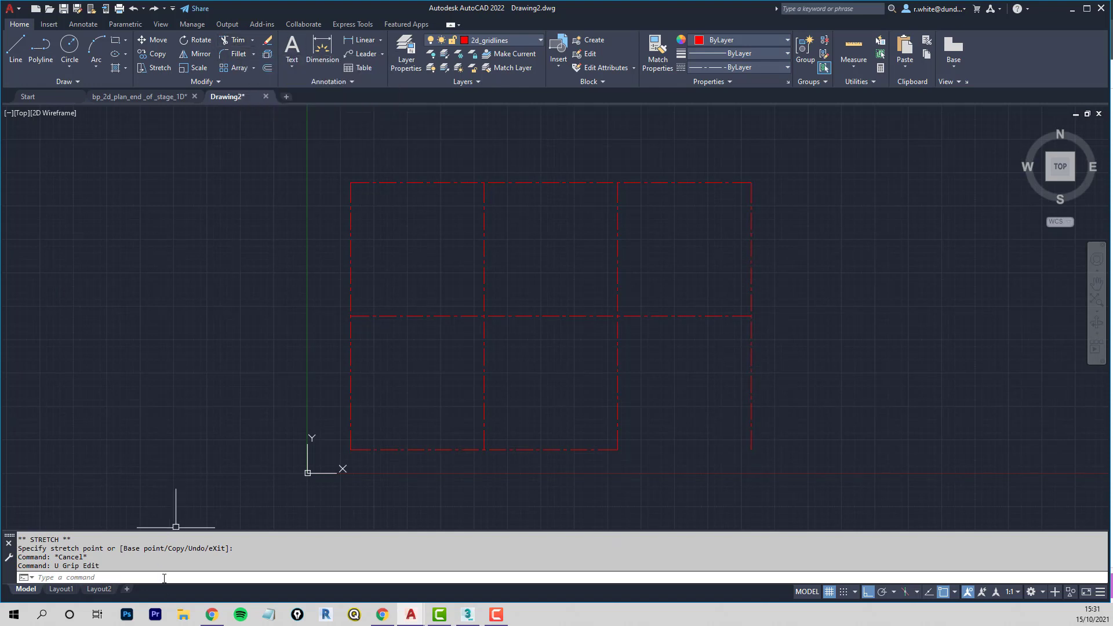
Step: Trim off the part of the rightmost vertical gridline below the middle horizontal gridline and end the Trim command
key("Return")
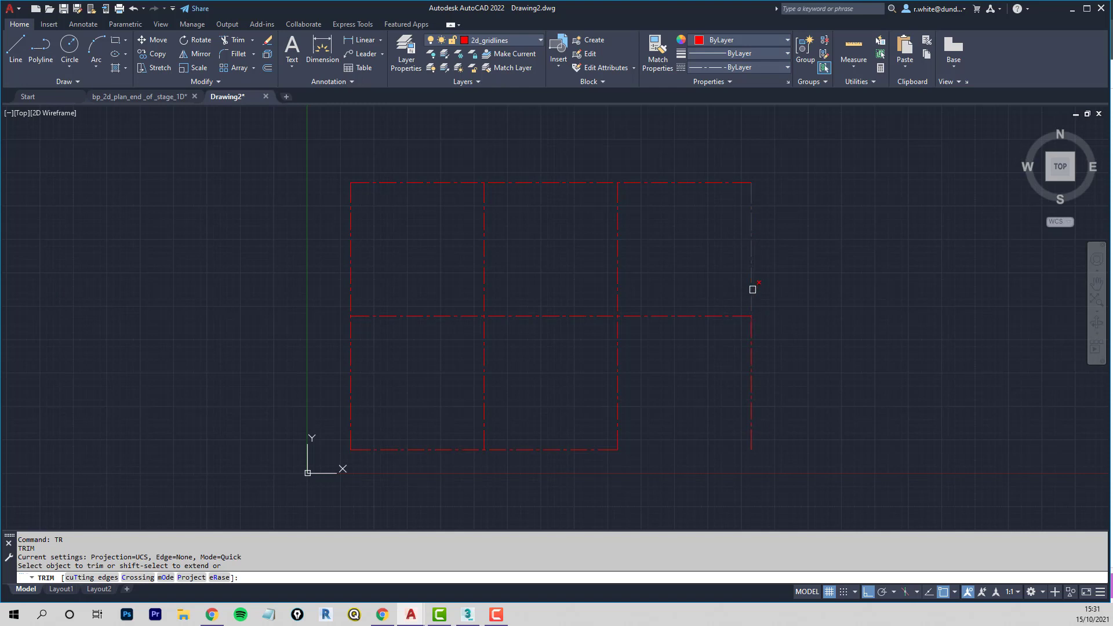
left_click(754, 347)
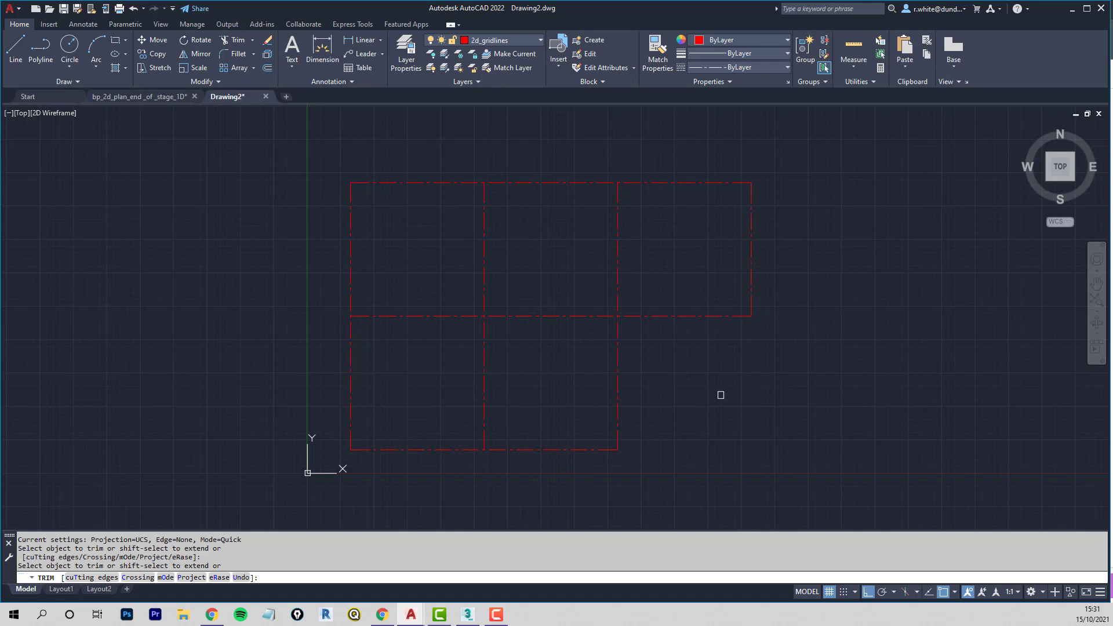
key("Escape")
key("Escape")
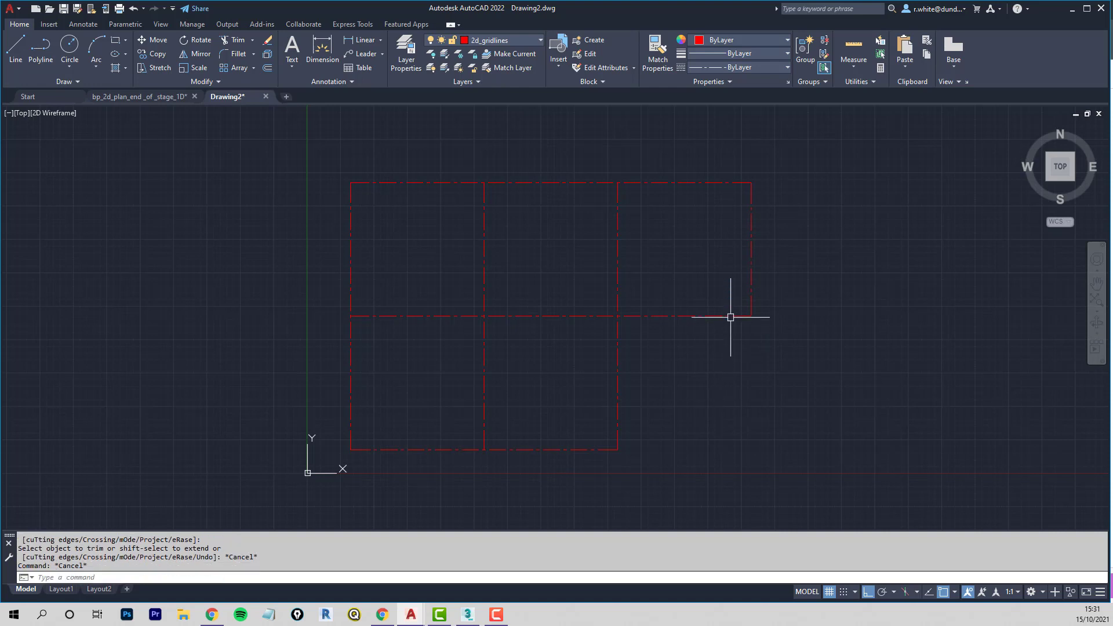
Step: Stretch the middle horizontal gridline's right end and the rightmost vertical gridline's lower end a short distance past their shared corner
left_click(743, 316)
left_click(751, 316)
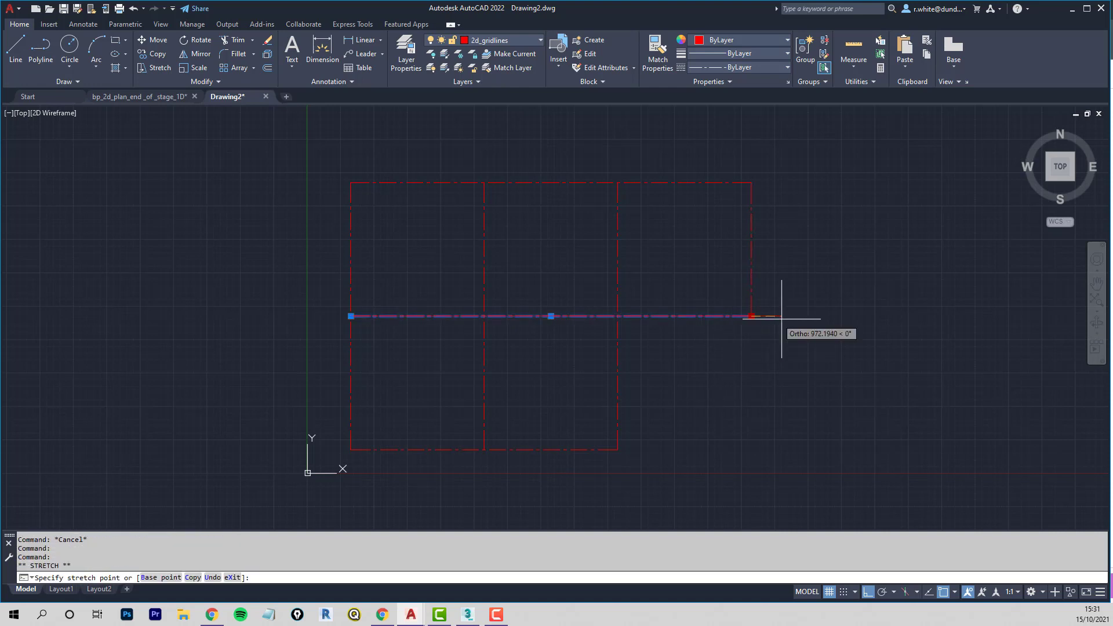
left_click(790, 316)
left_click(751, 316)
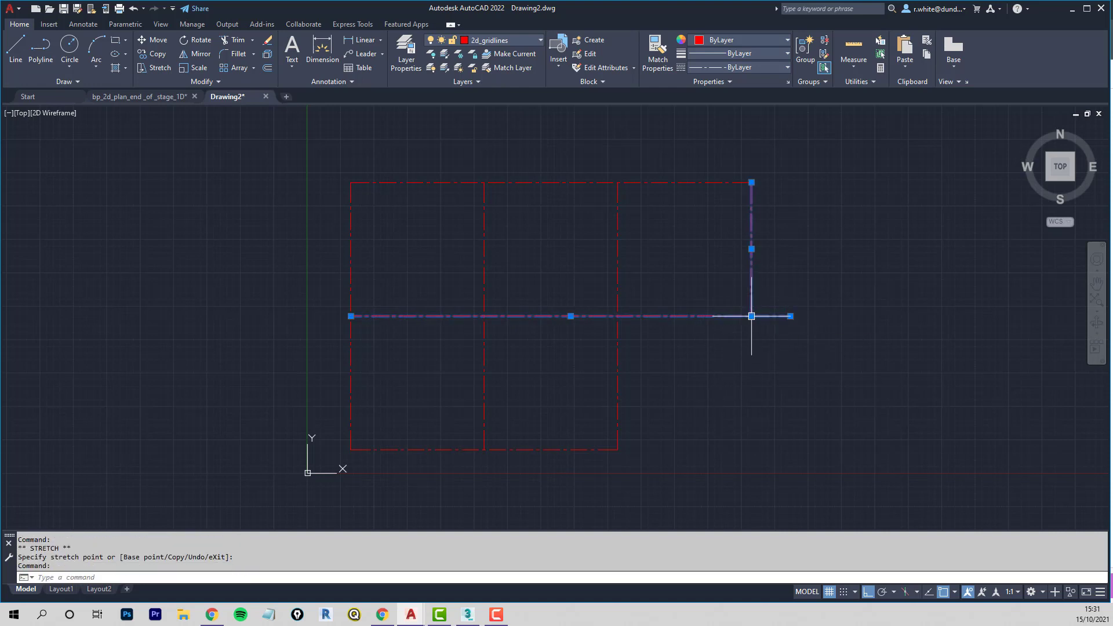
key("Escape")
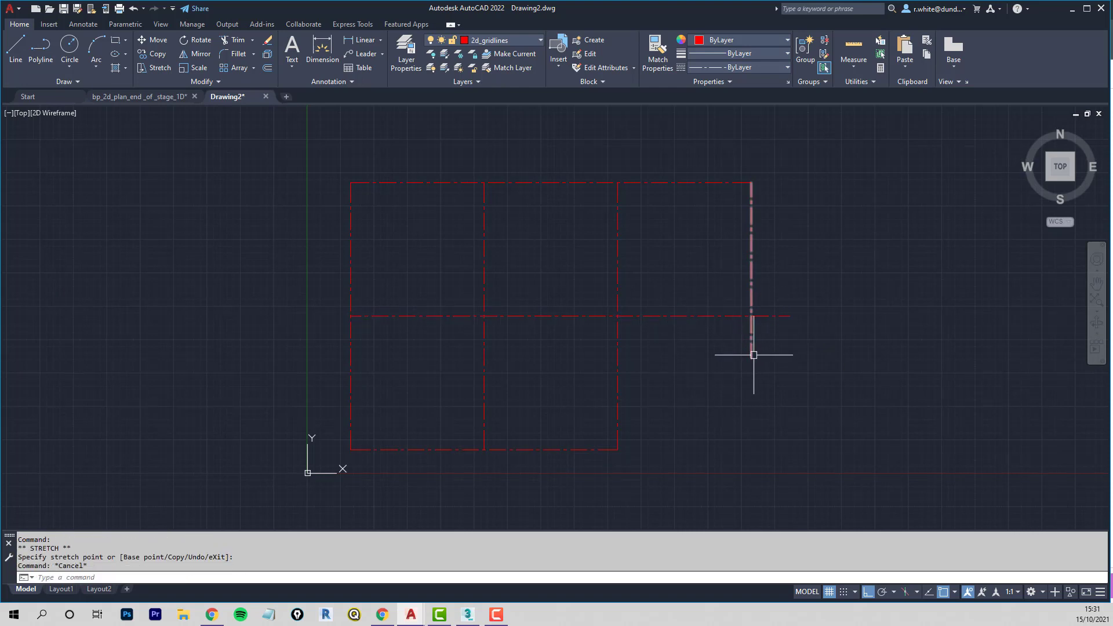
Step: Stretch the right end of the middle horizontal gridline back to just short of the rightmost vertical gridline
left_click(784, 316)
left_click(791, 316)
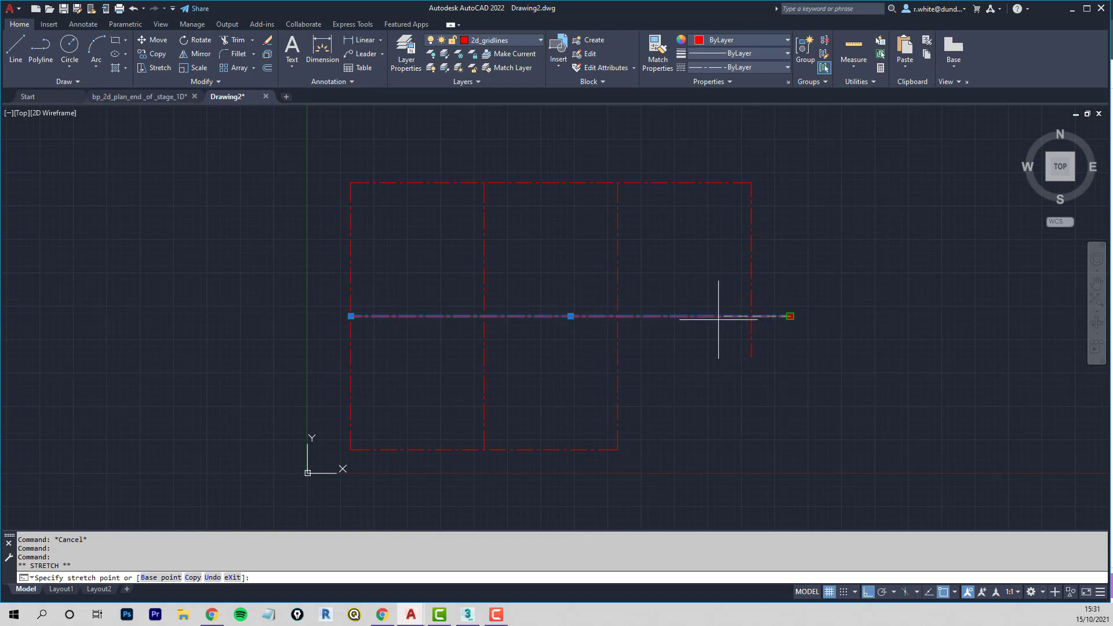
left_click(724, 324)
key("Escape")
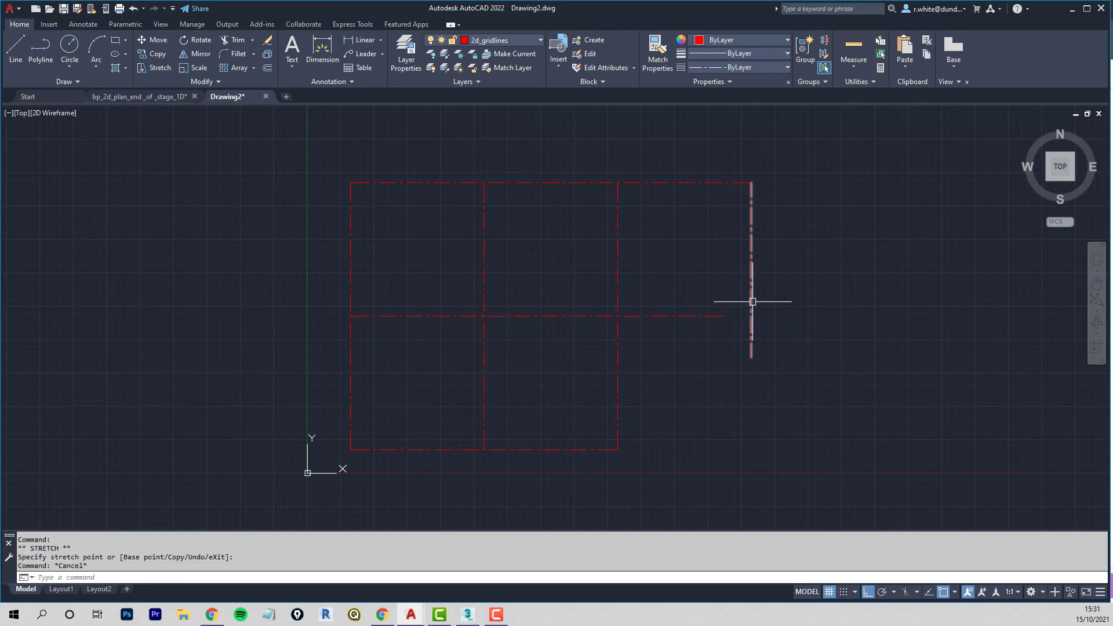
Step: Fillet the middle horizontal gridline with the rightmost vertical gridline so they meet in a zero-radius corner
left_click(236, 53)
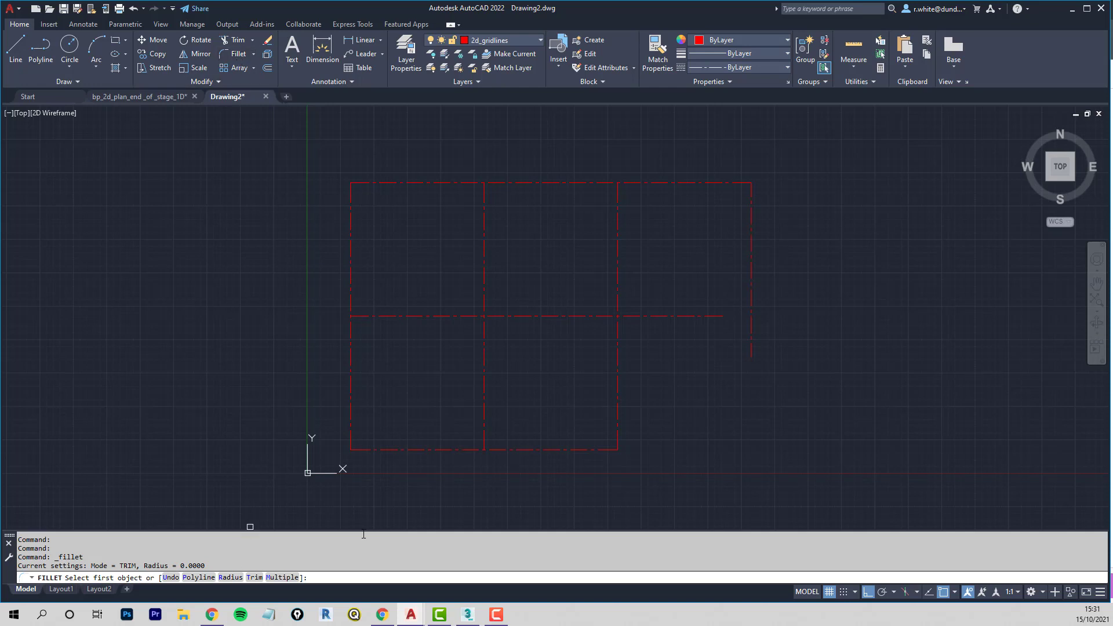
left_click(715, 316)
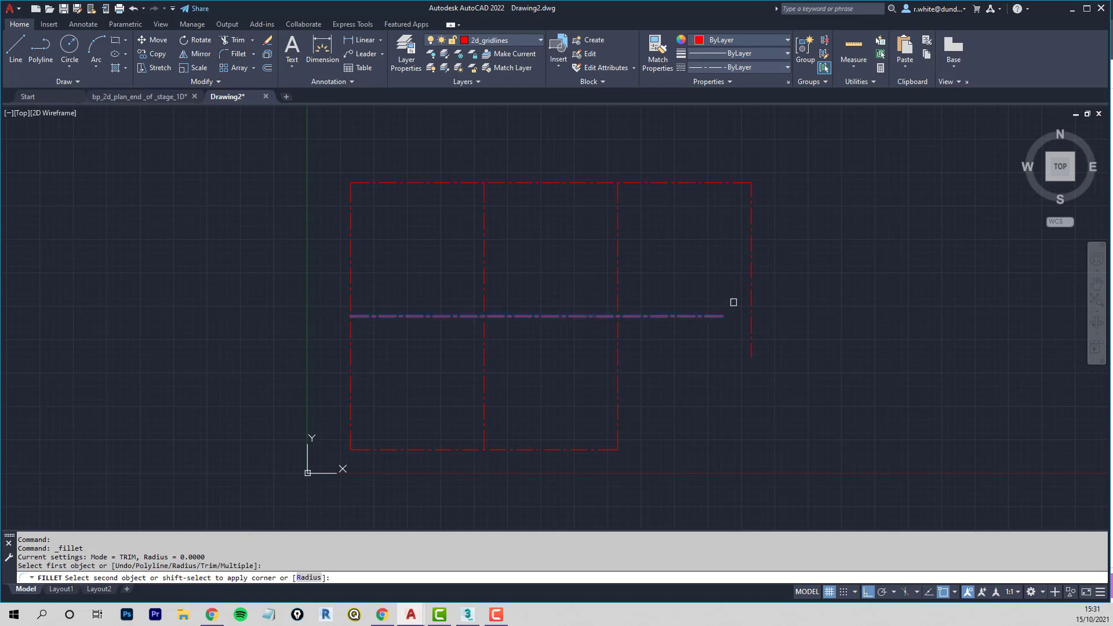
left_click(751, 278)
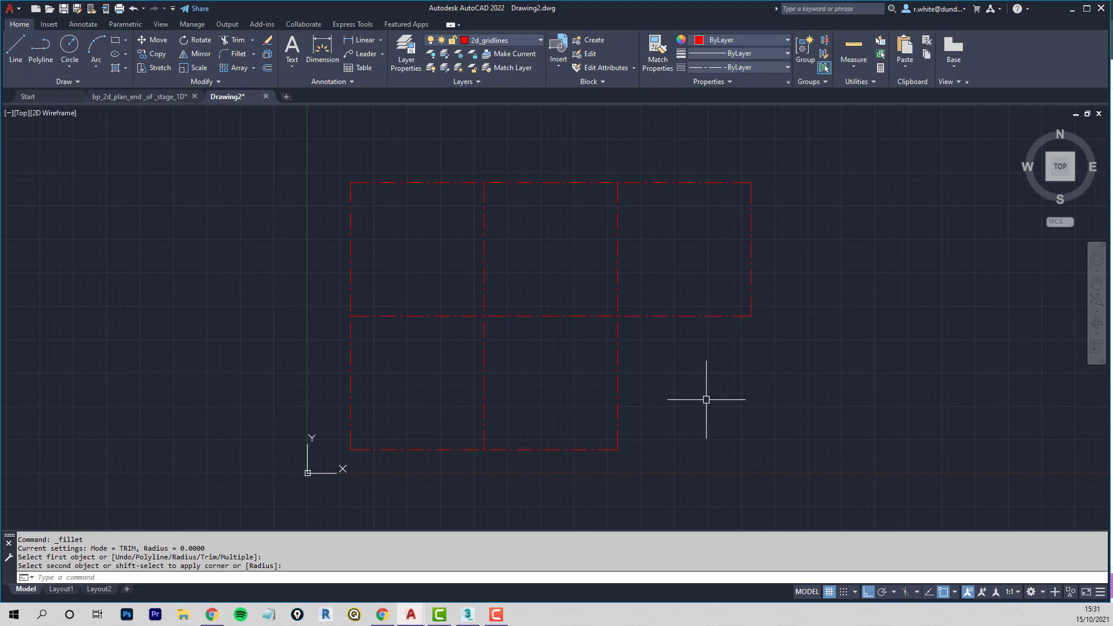
key("Escape")
key("Escape")
Step: Inspect the closed gridline layout with panning and real-time Zoom, and exit the Zoom command
middle_click_drag(582, 342, 608, 319)
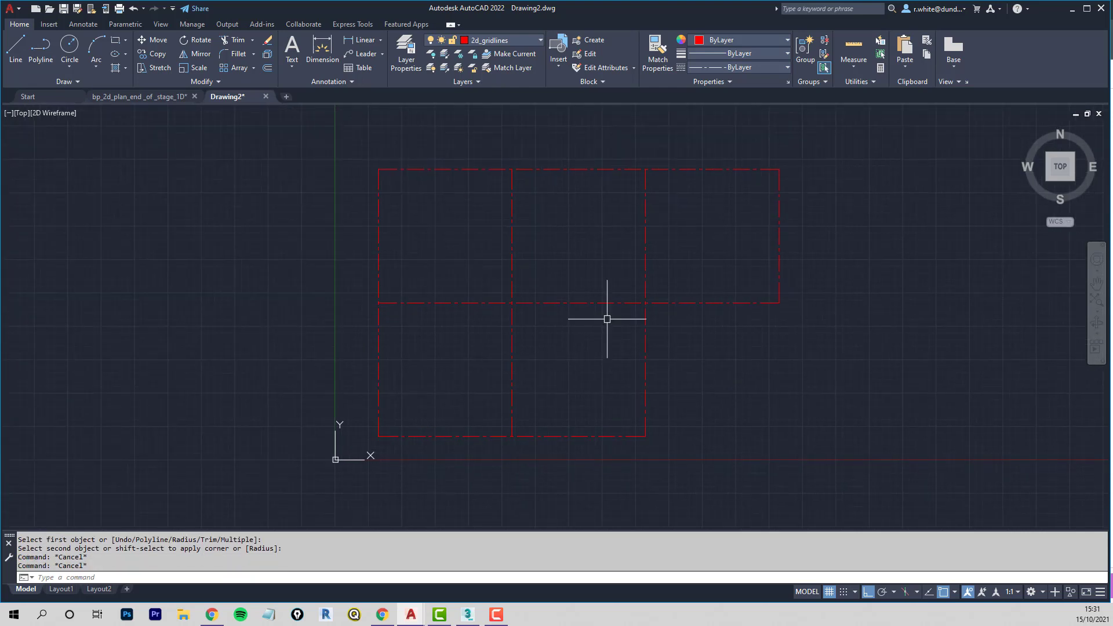
key("Escape")
key("Escape")
scroll(621, 311, "up", 2)
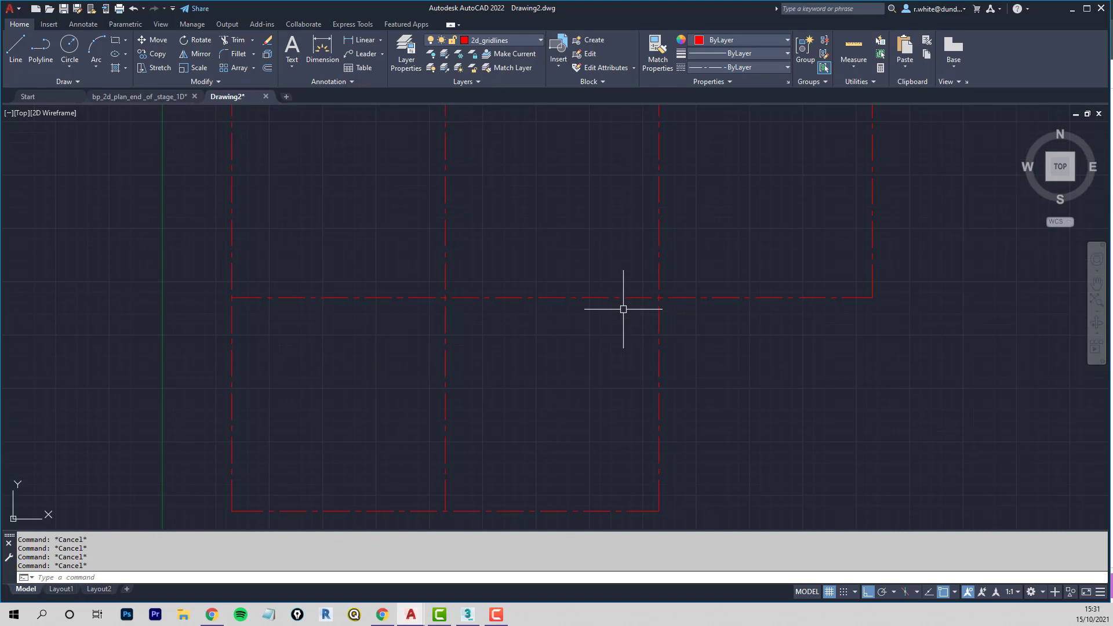
type("z")
key("Return")
key("Return")
left_click_drag(626, 294, 593, 315)
middle_click_drag(573, 267, 583, 286)
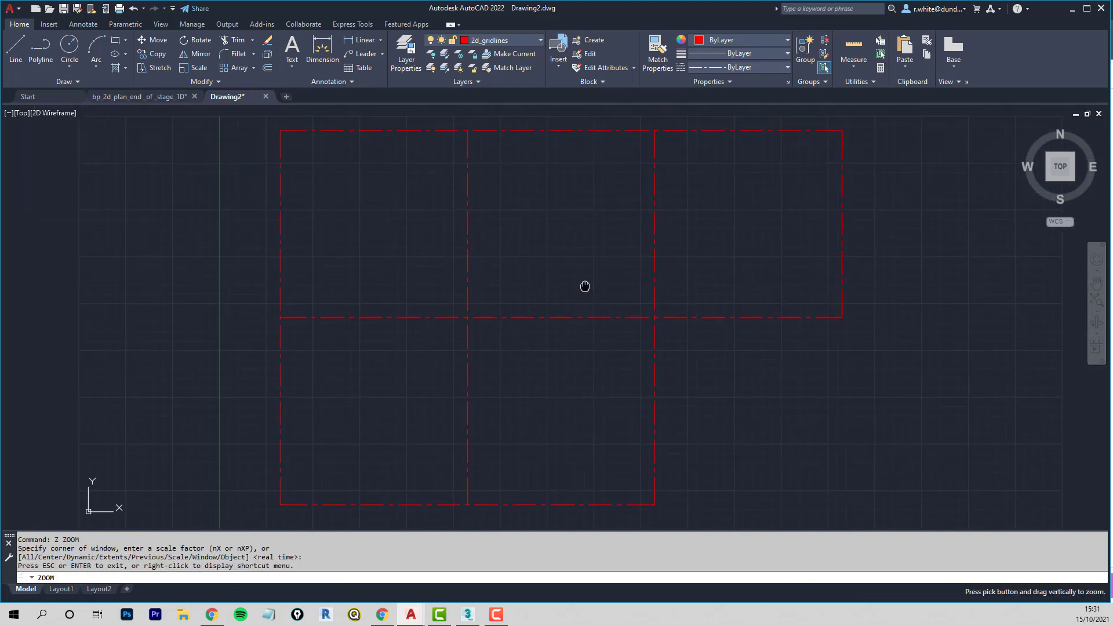
right_click(581, 356)
left_click(605, 366)
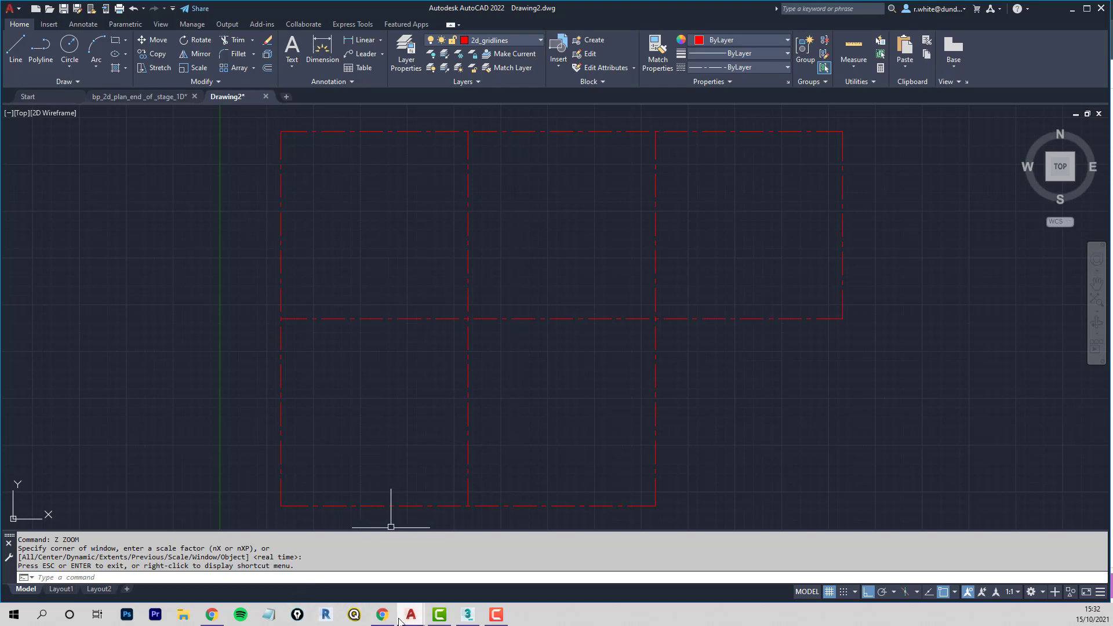
Step: Switch to the bp_2d_plan_end _of _stage_1D drawing and examine the gridline ends around the lower-left column
left_click(140, 97)
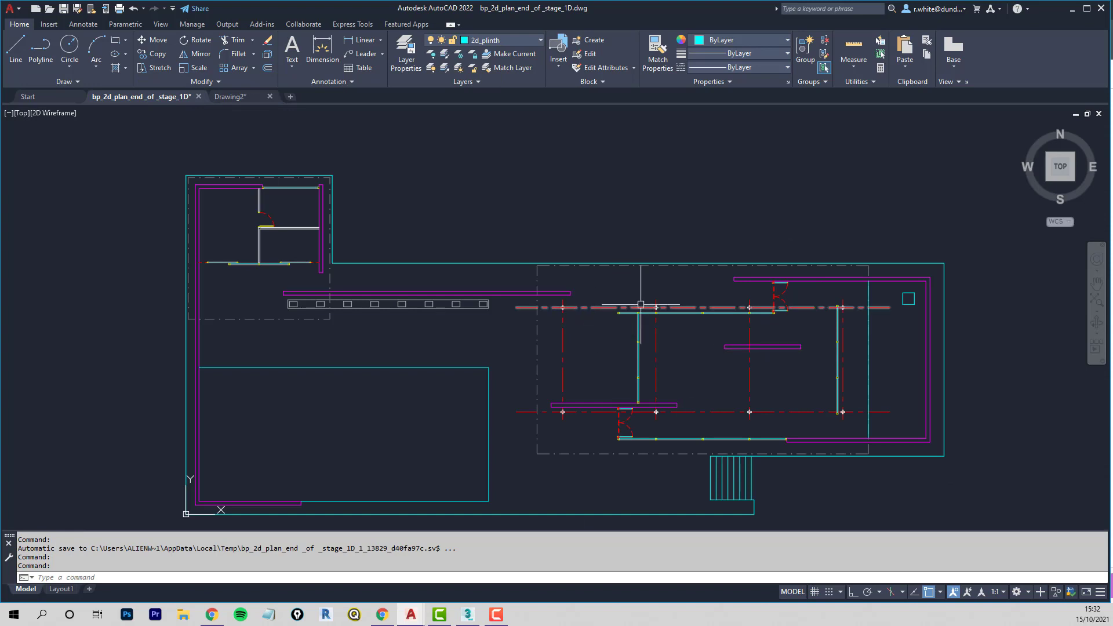
scroll(640, 304, "up", 3)
scroll(551, 305, "up", 3)
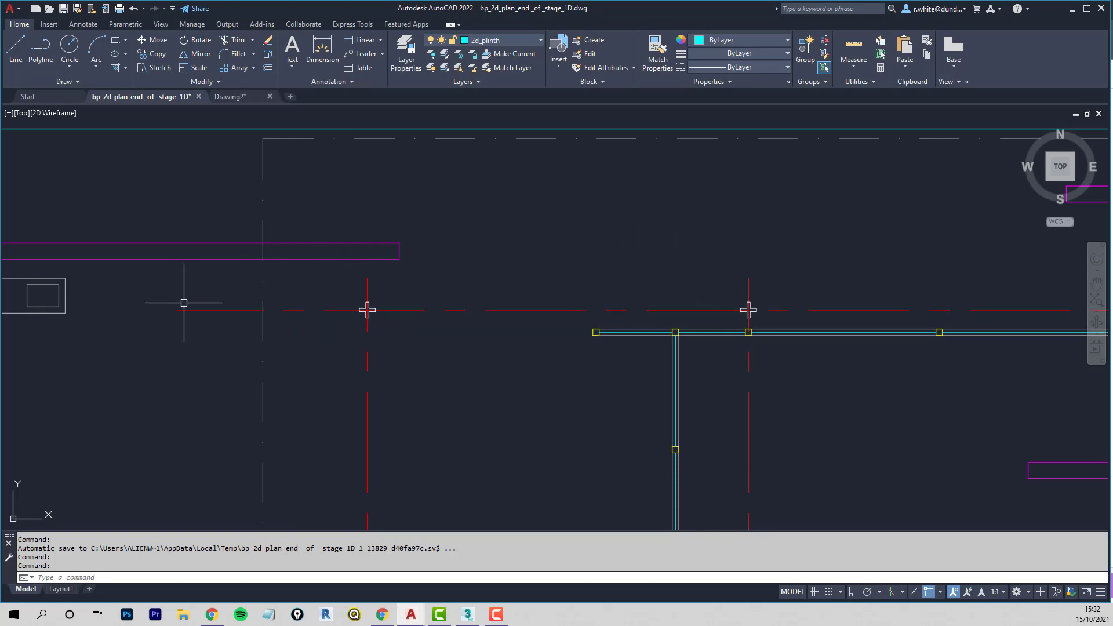
scroll(181, 303, "down", 5)
scroll(216, 356, "up", 5)
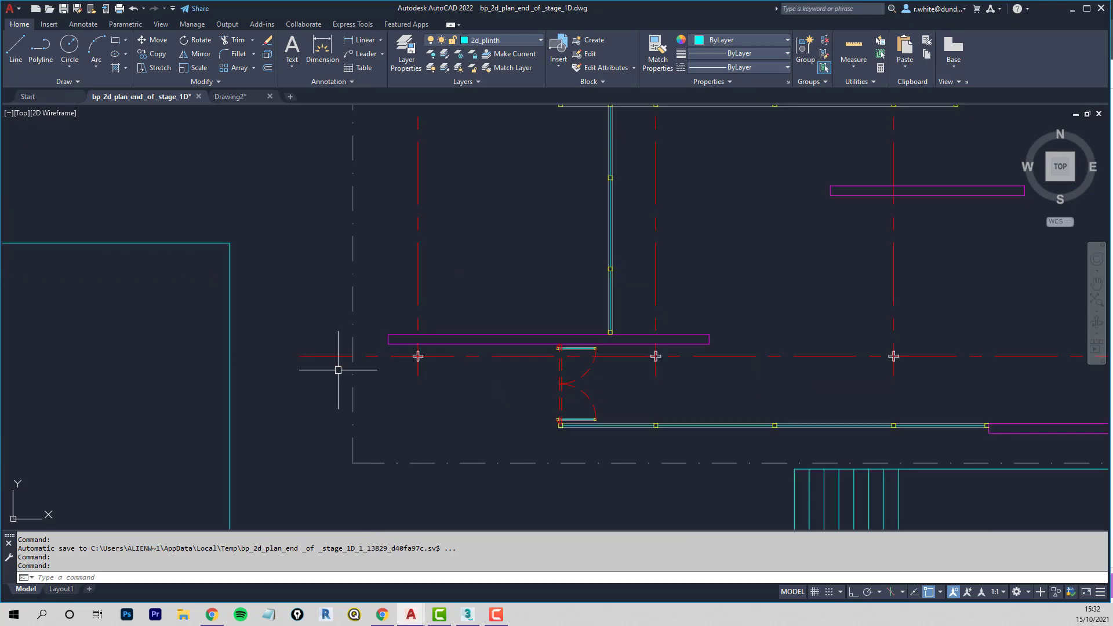
scroll(312, 359, "up", 2)
middle_click_drag(311, 360, 373, 348)
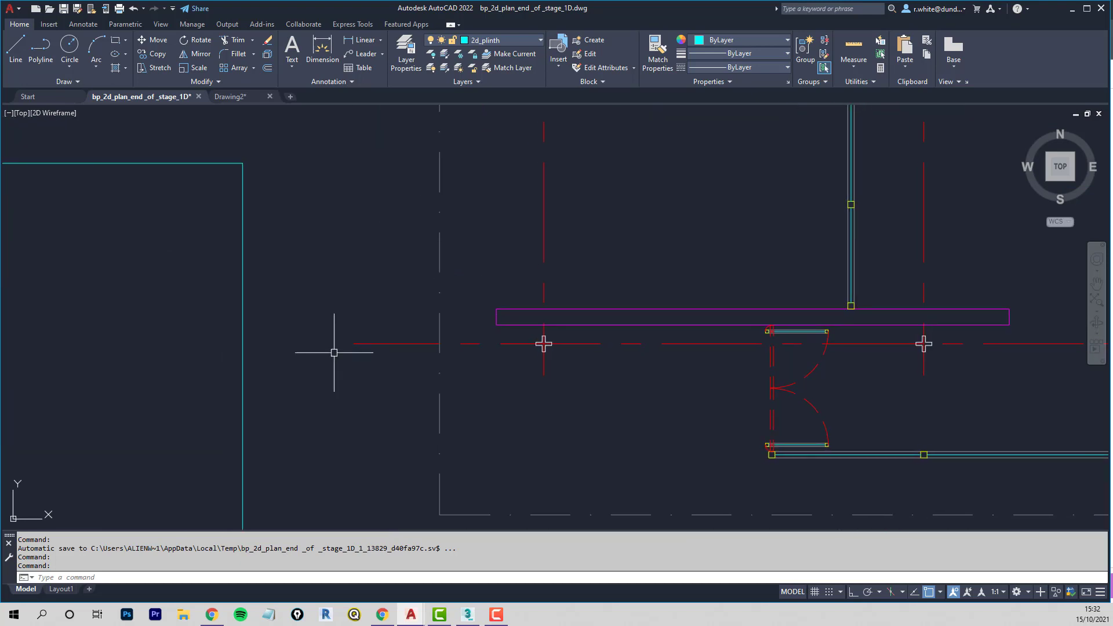
Step: Select the lower horizontal gridline and the leftmost vertical gridline one after the other to examine their extents, and clear the selection
left_click(380, 344)
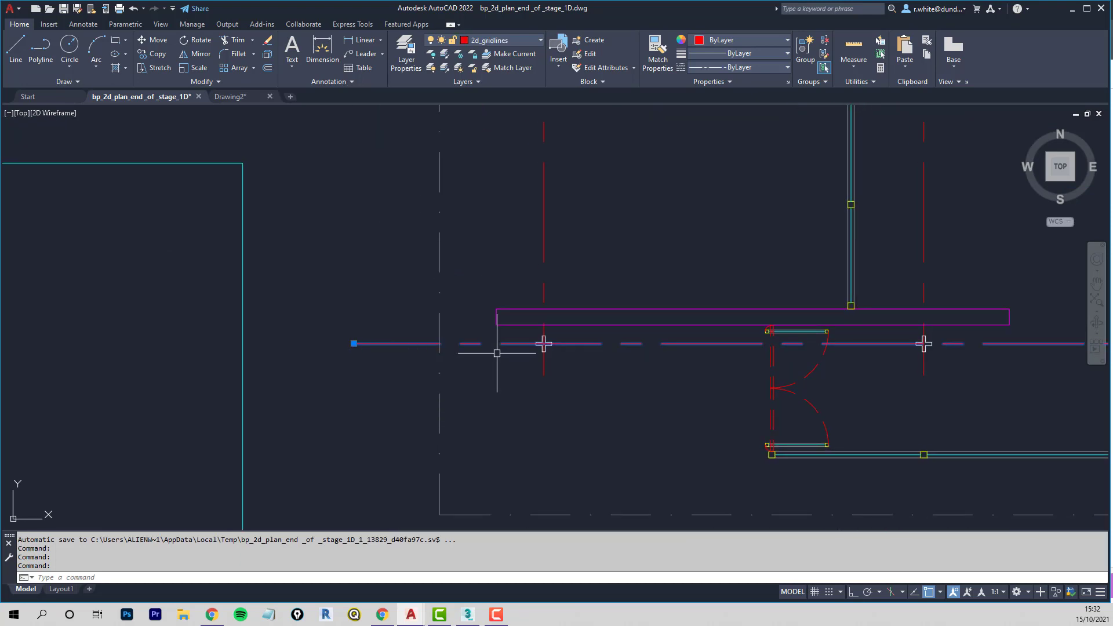
key("Escape")
key("Escape")
left_click(544, 367)
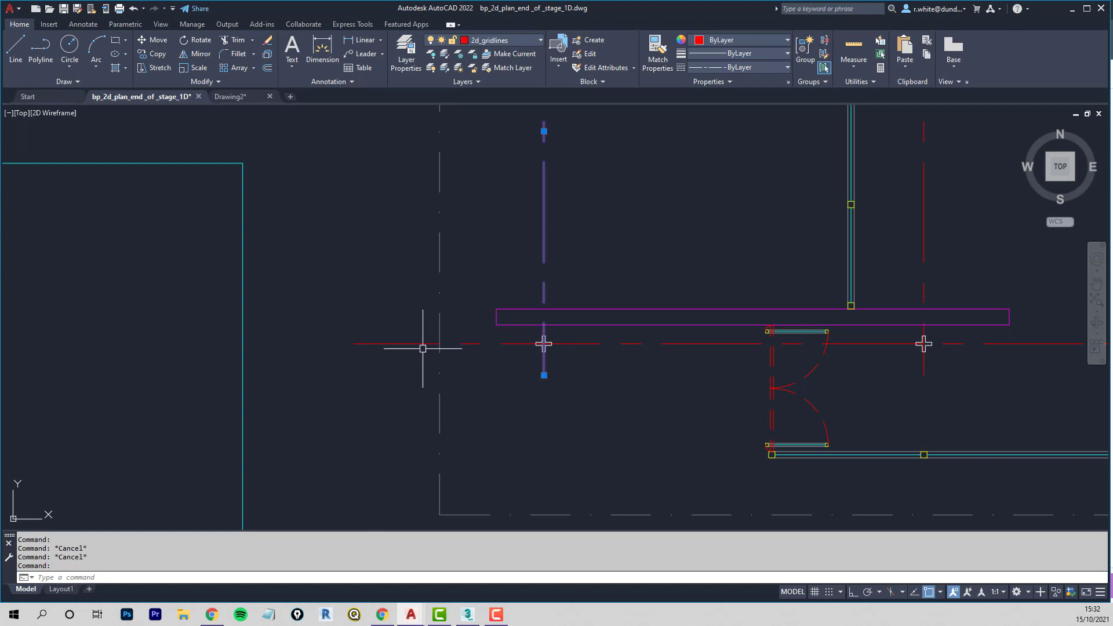
key("Escape")
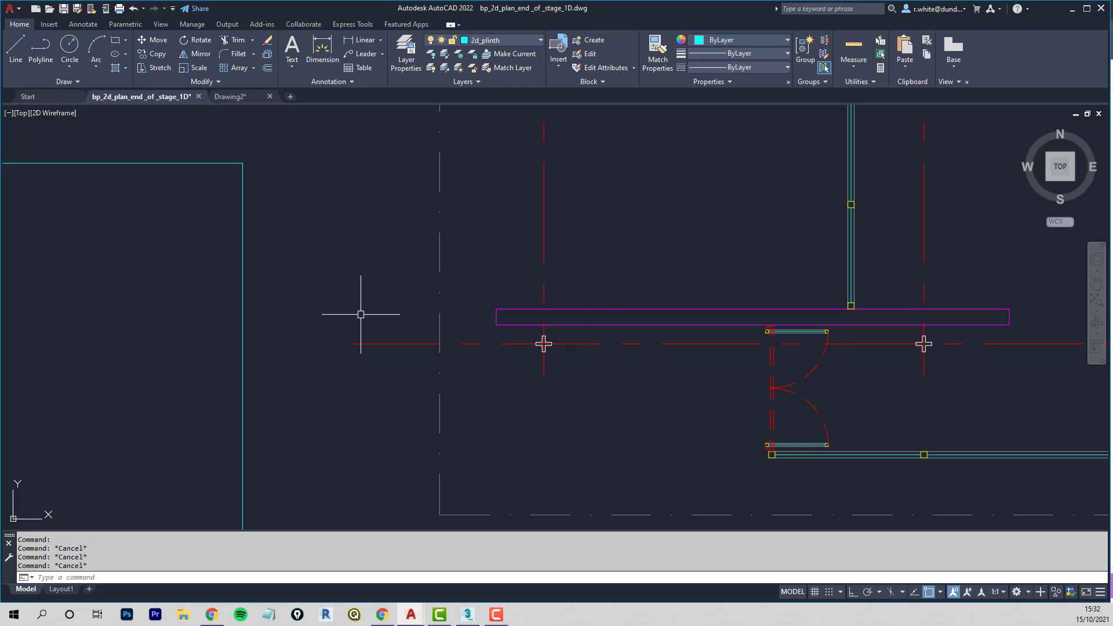
Step: Draw a small circle centred on the left end of the lower horizontal gridline
key("Return")
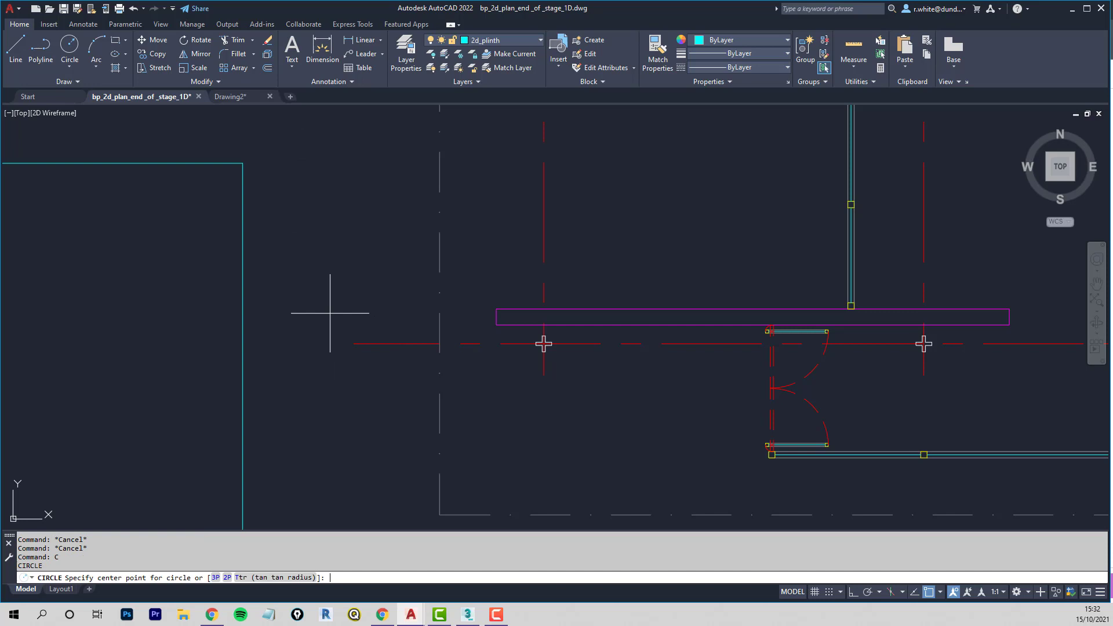
left_click(354, 343)
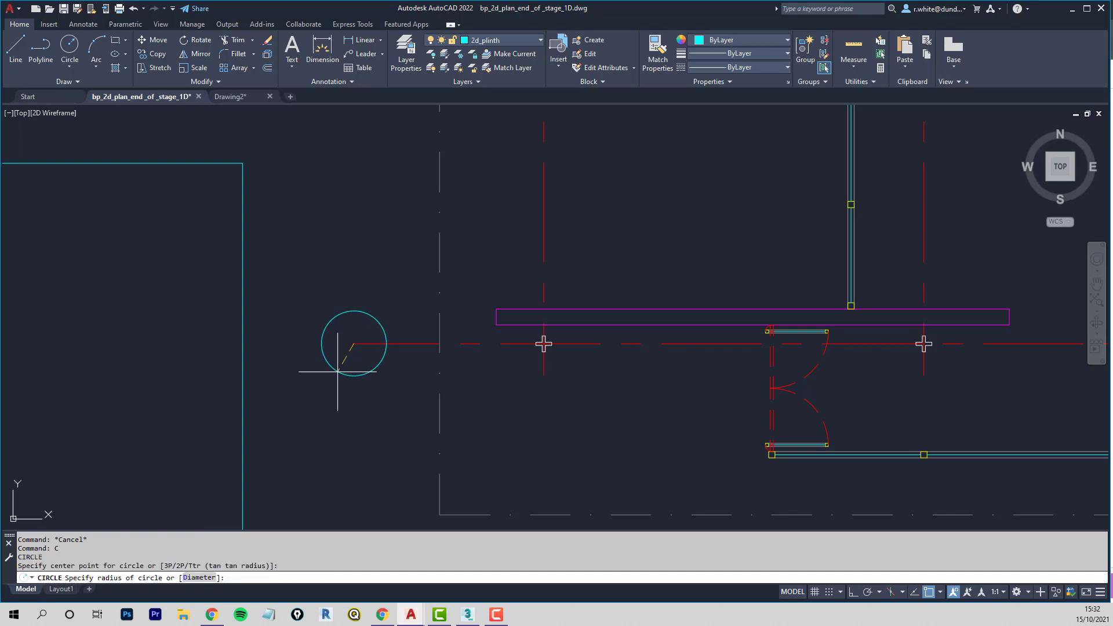
left_click(355, 376)
Step: Move the circle by its right quadrant point onto the left end of the lower horizontal gridline
type("M")
key("Return")
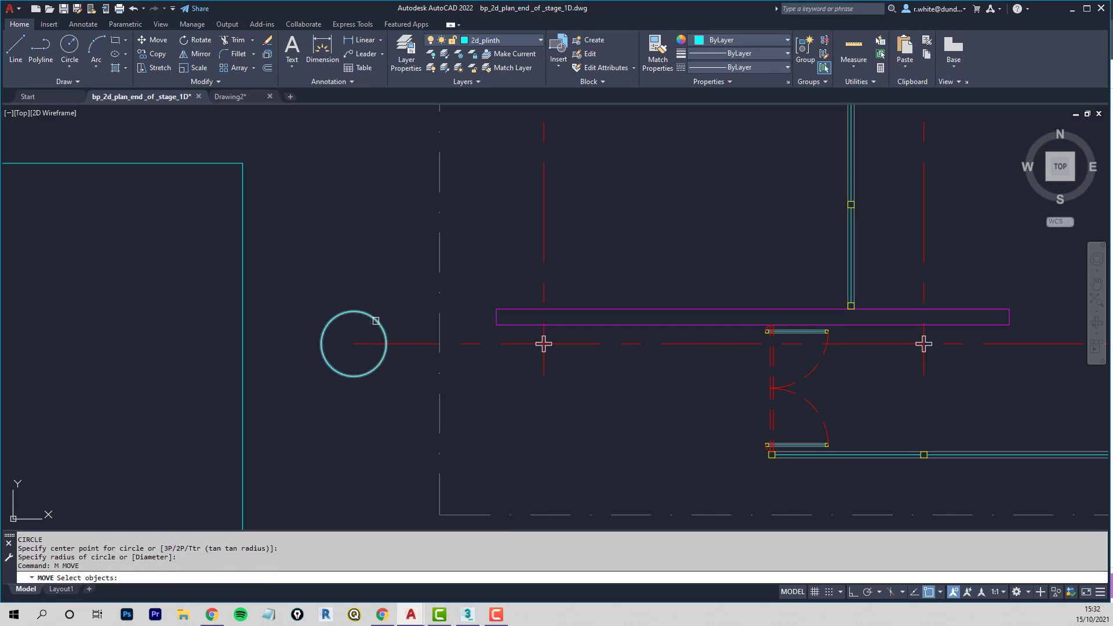
left_click(385, 344)
key("Return")
left_click(386, 344)
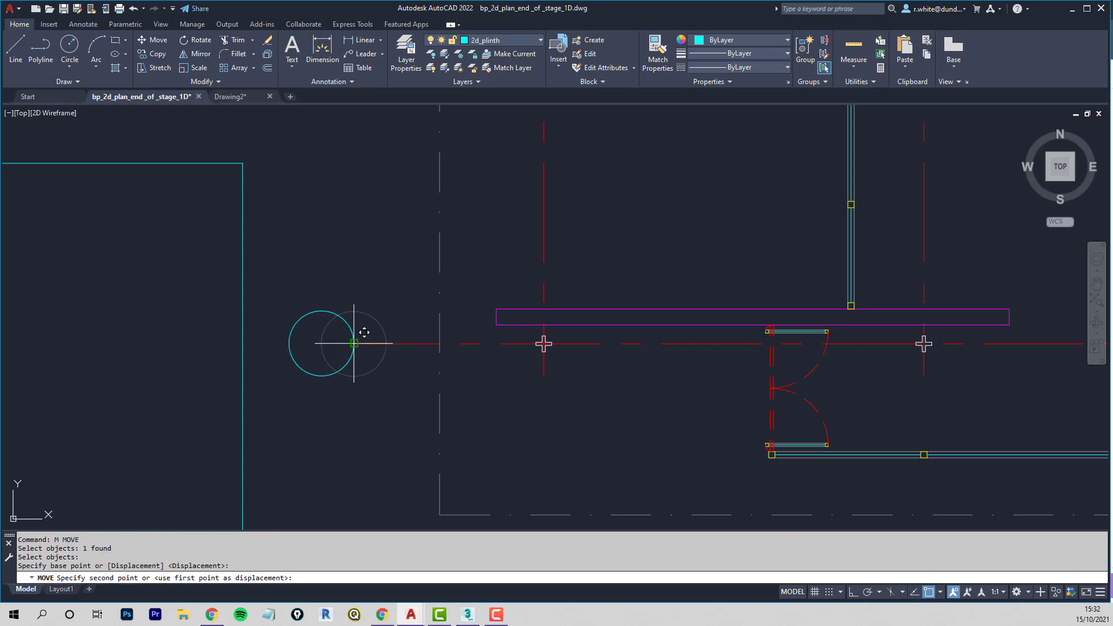
left_click(354, 344)
Step: Add the single-line text "1" inside the circle, sizing it to fit and keeping the default rotation
type("DT")
key("Return")
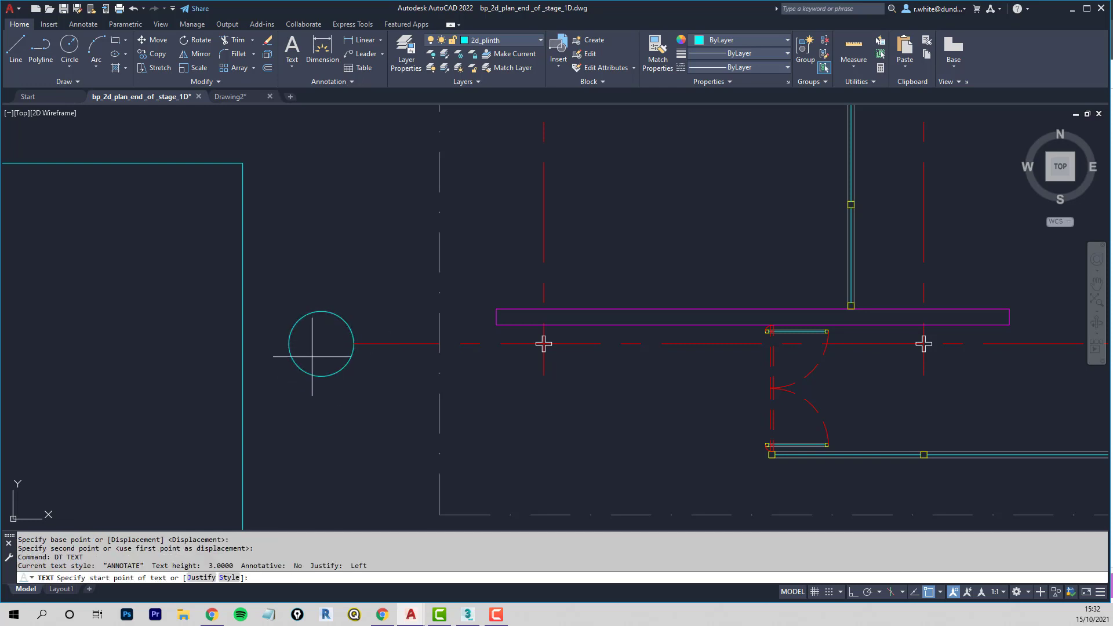
left_click(308, 359)
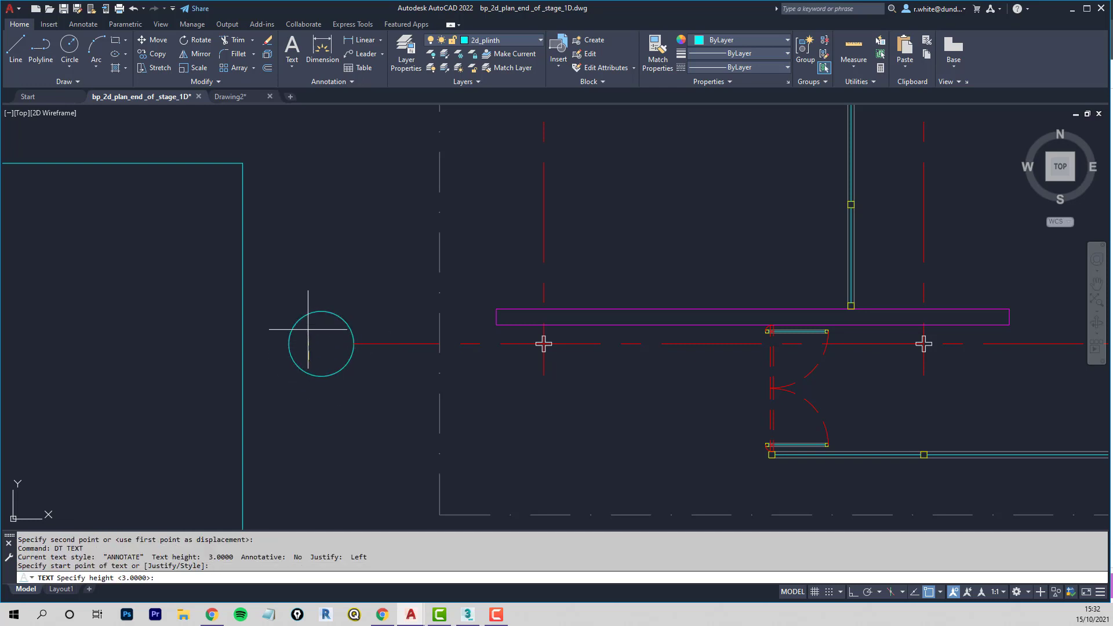
key("Return")
key("Return")
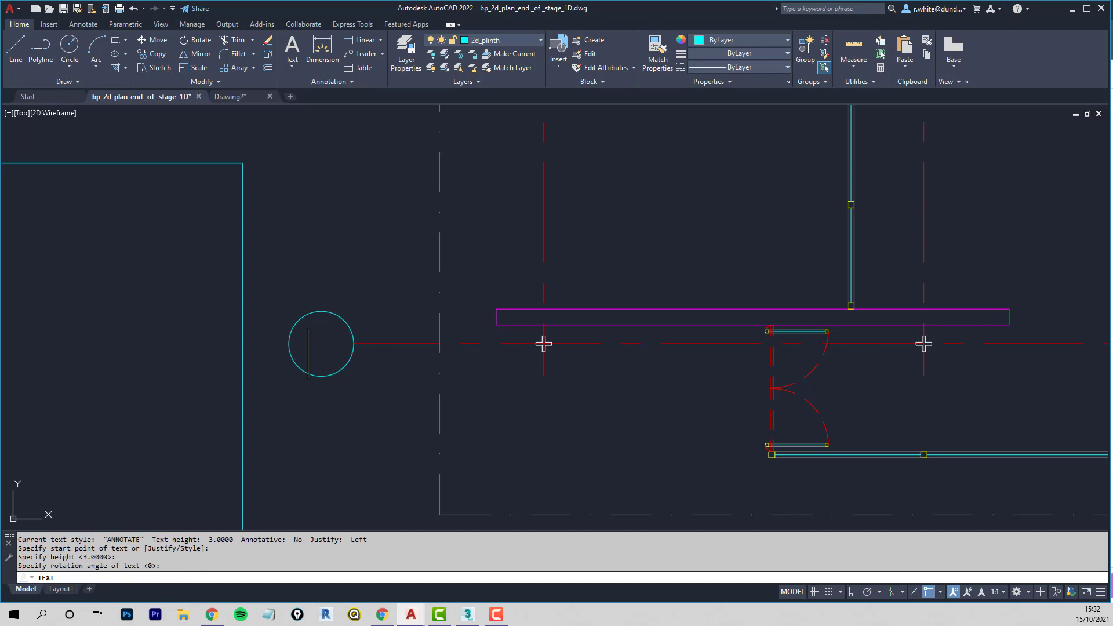
type("1")
key("Return")
key("Return")
Step: Move the "1" slightly to the right with Ortho on to centre it in the circle
type("m")
key("Return")
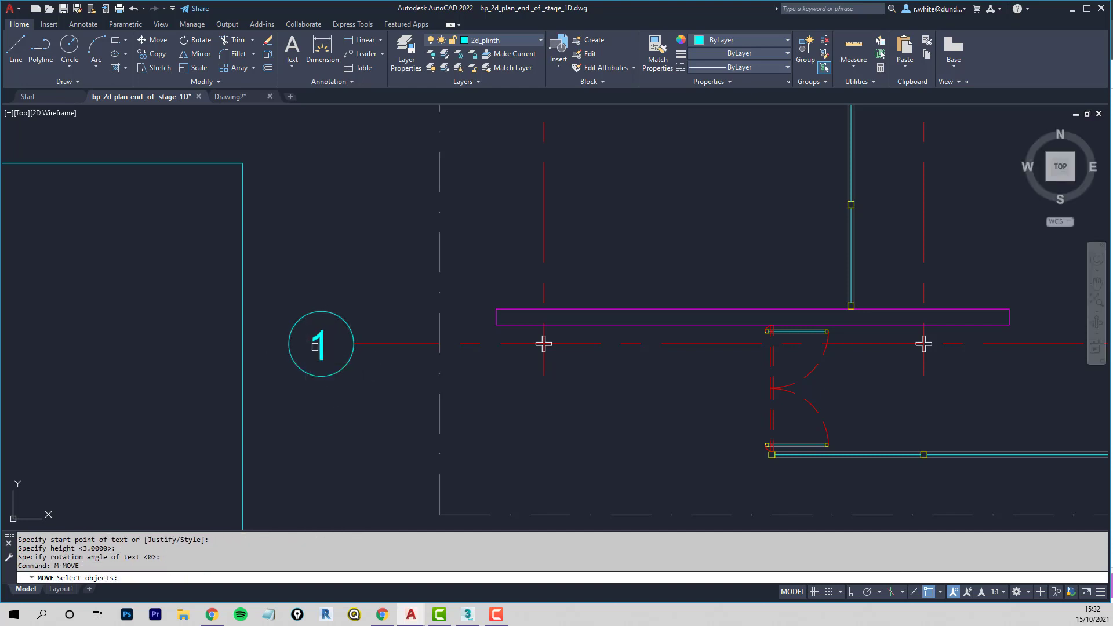
left_click(315, 346)
key("Return")
left_click(332, 443)
key("F8")
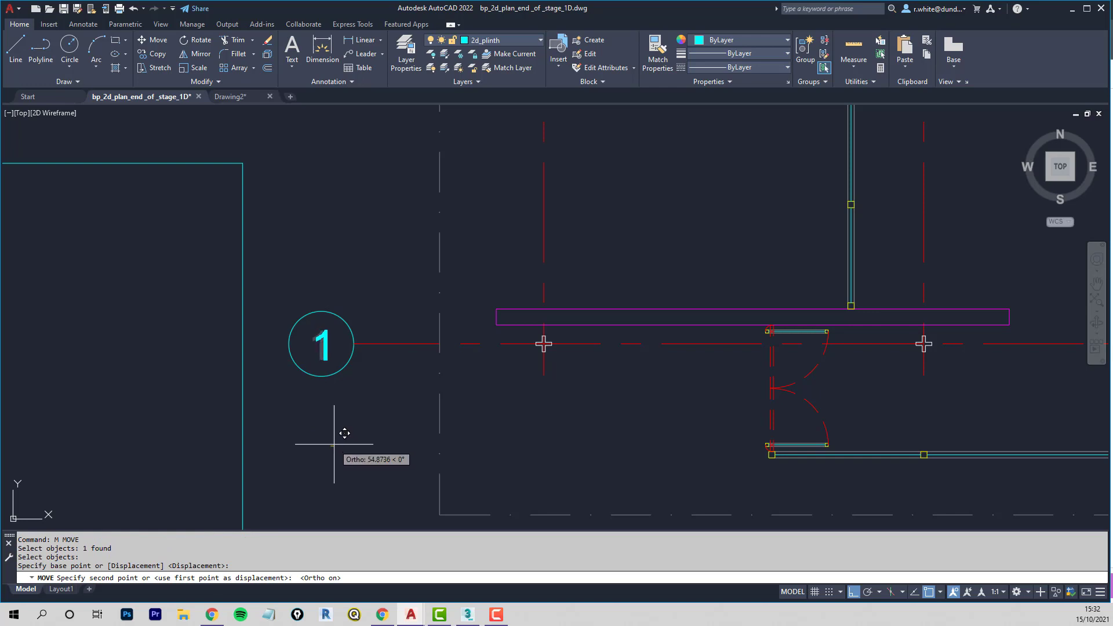
key("Escape")
key("Escape")
Step: Copy the circle and its "1" from the circle's top quadrant to the lower end of the leftmost vertical gridline
type("cp")
key("Return")
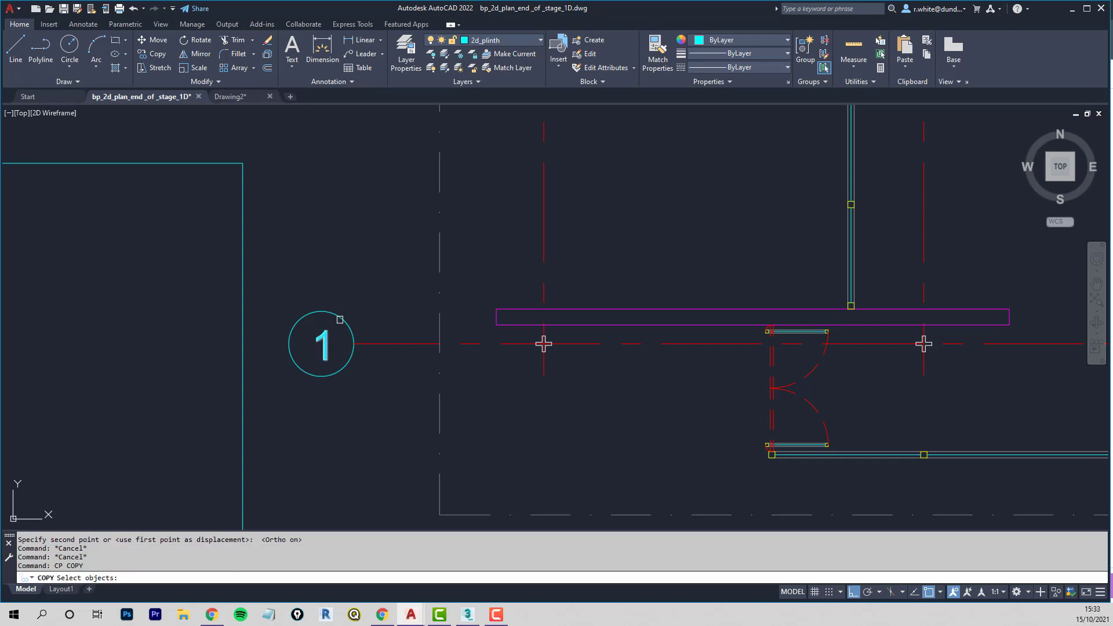
left_click(347, 292)
left_click(262, 441)
key("Return")
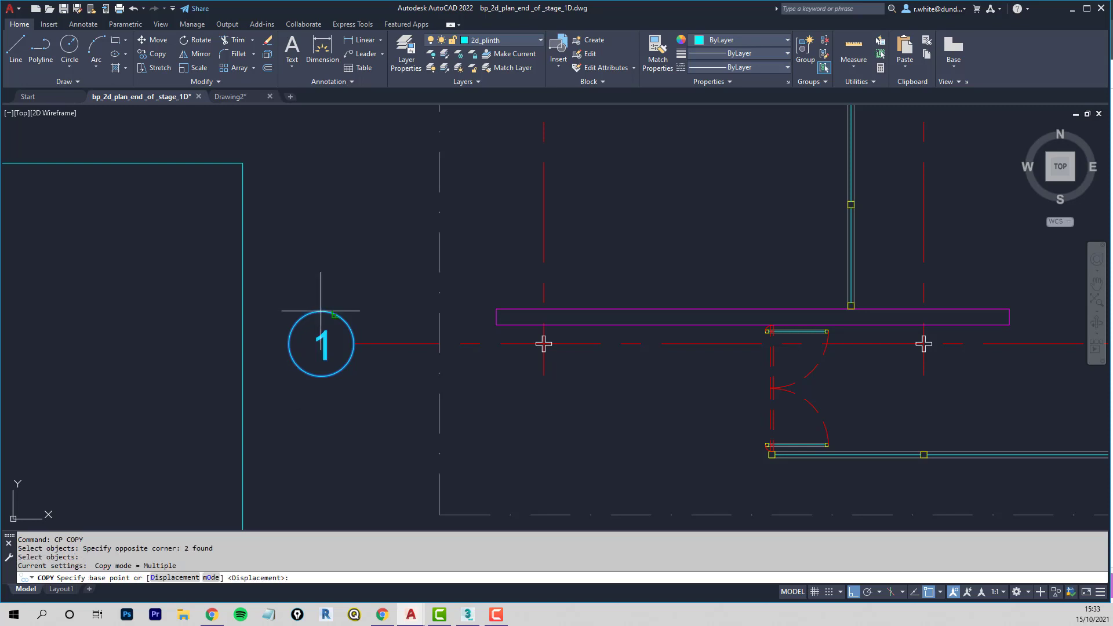
type("qua")
key("Return")
left_click(320, 311)
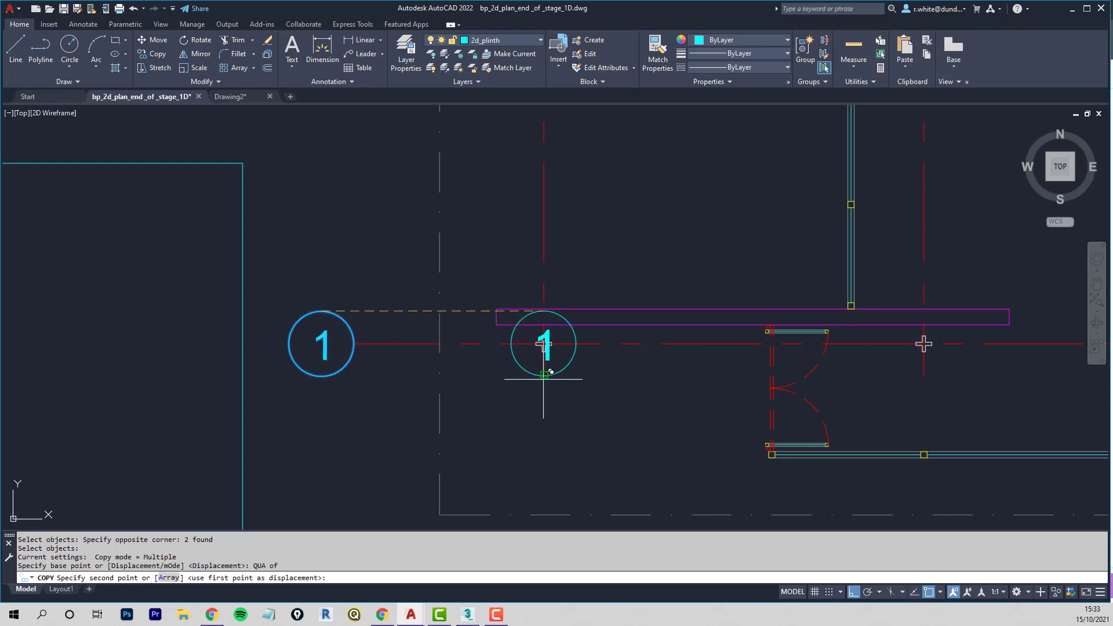
left_click(543, 377)
key("Escape")
Step: Change the text in the copied circle to "A" and end the text editing
double_click(543, 409)
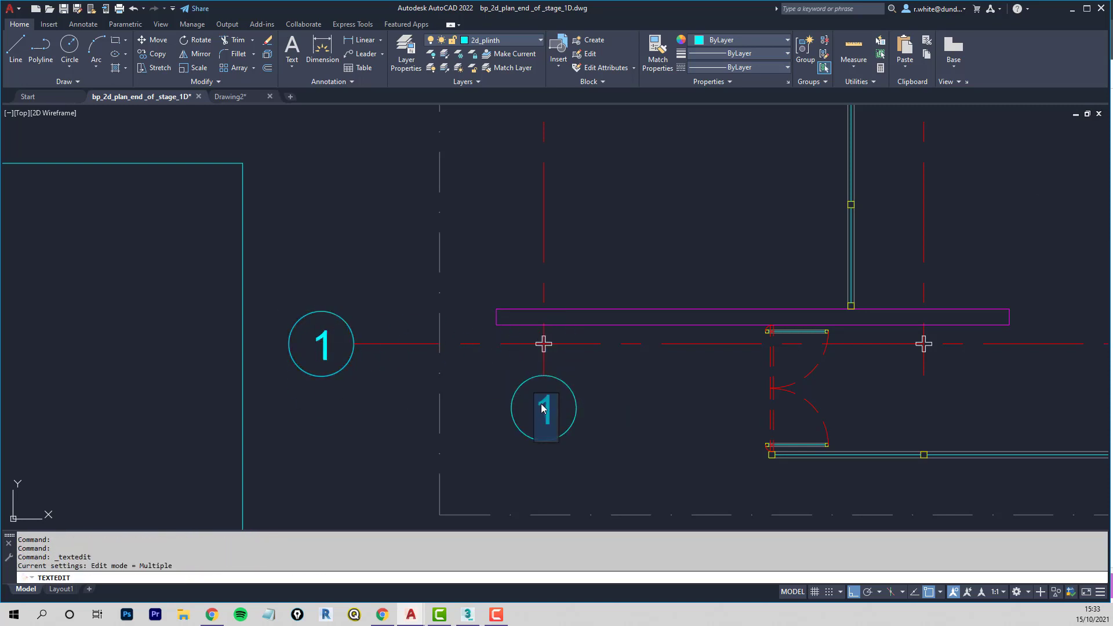
key("Return")
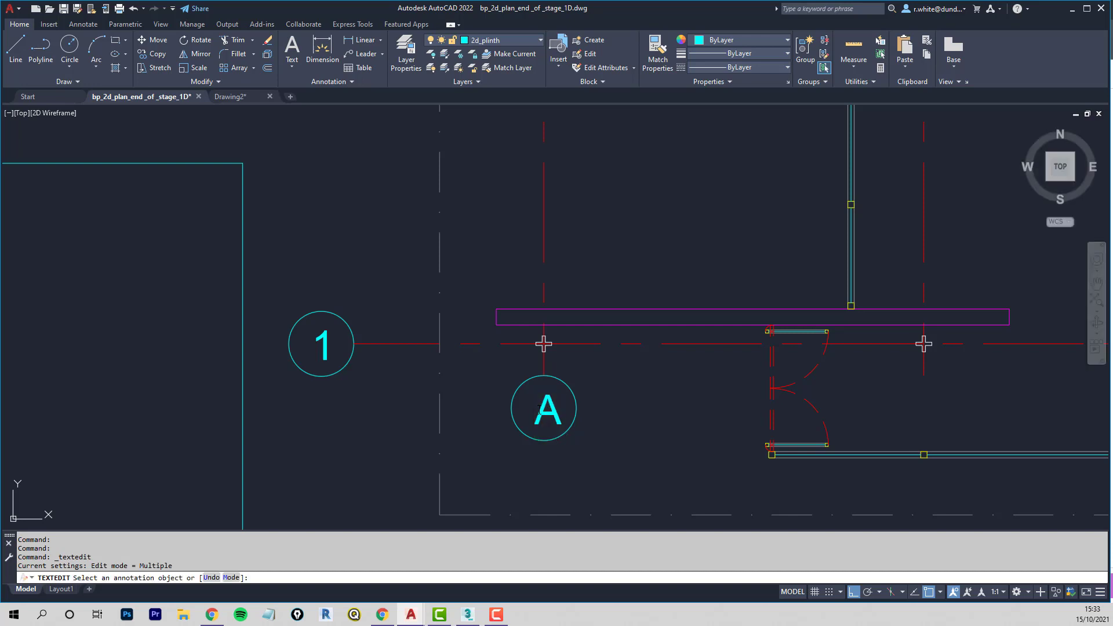
key("Escape")
Step: Move the "A" slightly up and to the left with Ortho off to centre it in its circle
type("m")
key("Return")
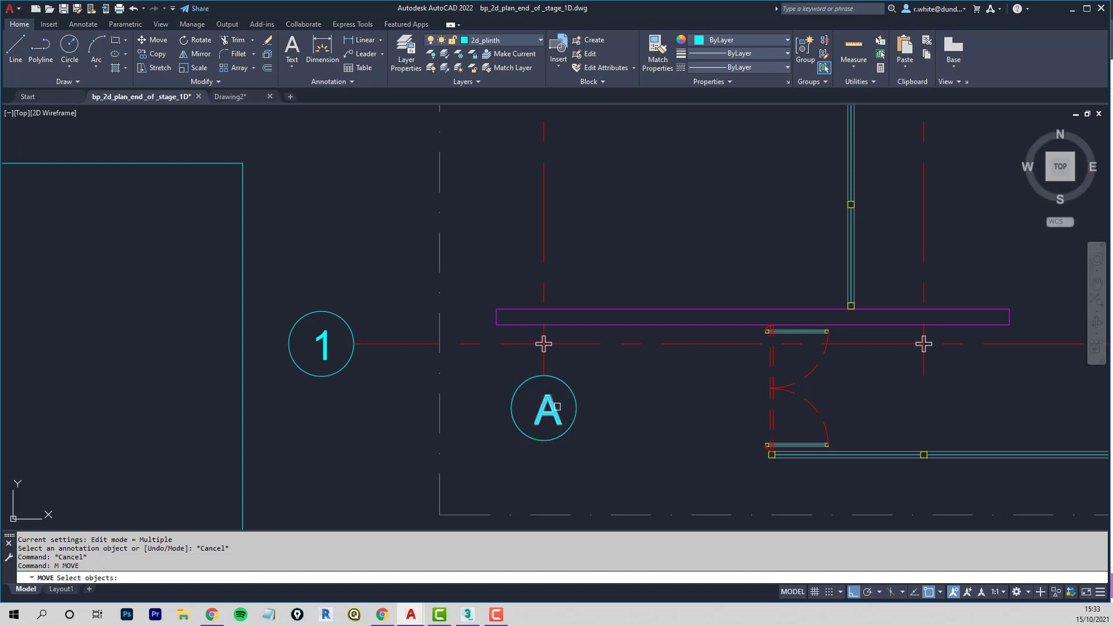
left_click(557, 407)
scroll(558, 429, "up", 4)
key("Return")
left_click(621, 480)
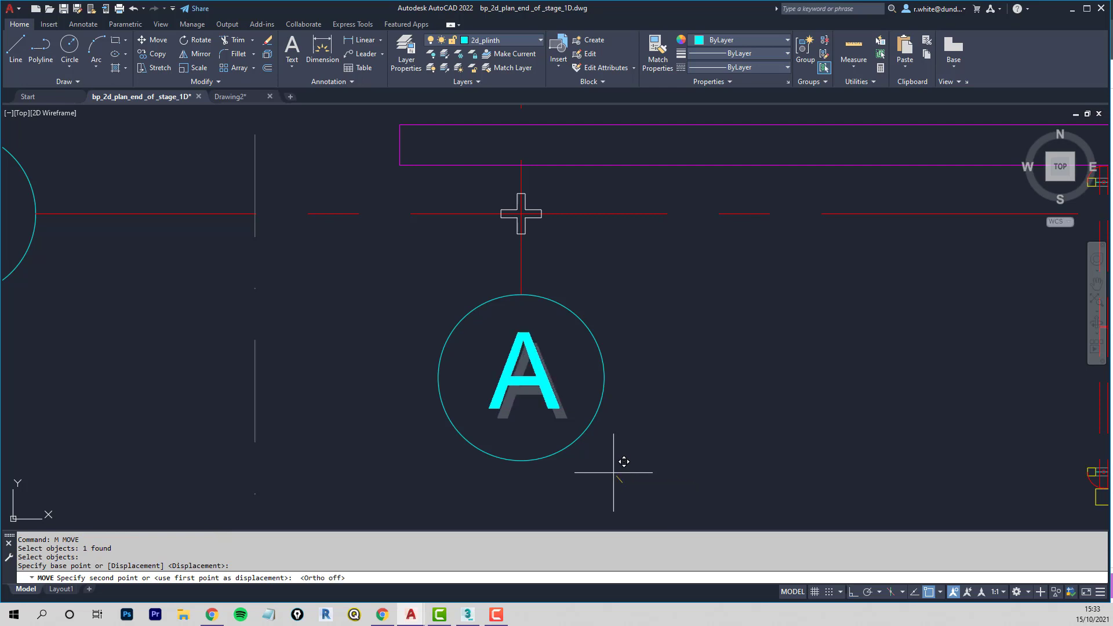
left_click(615, 473)
scroll(601, 440, "down", 4)
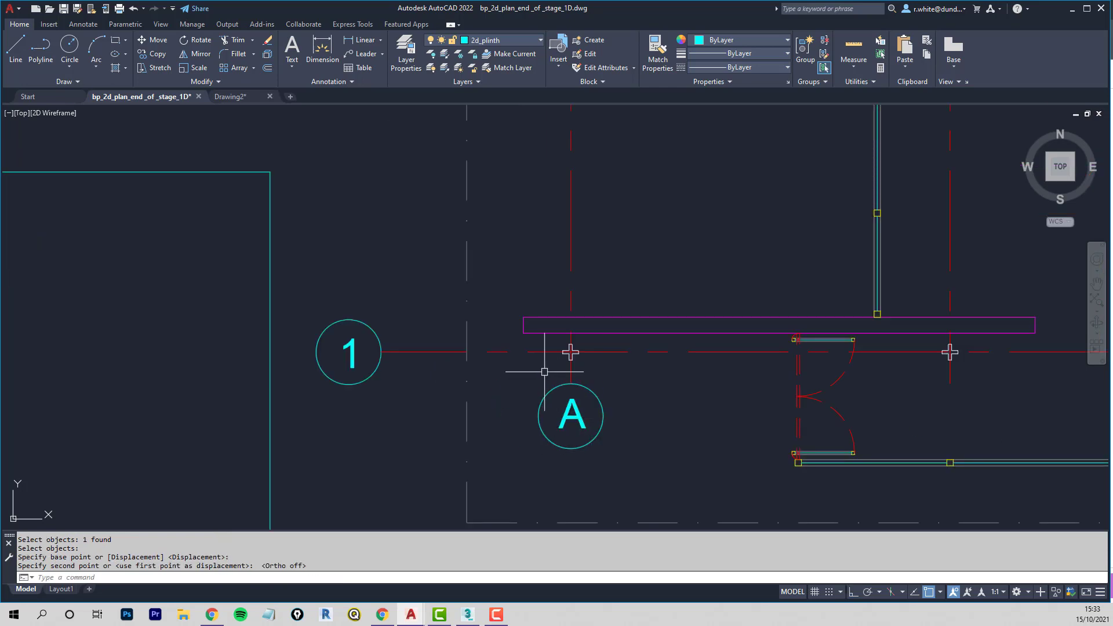
middle_click_drag(544, 372, 496, 368)
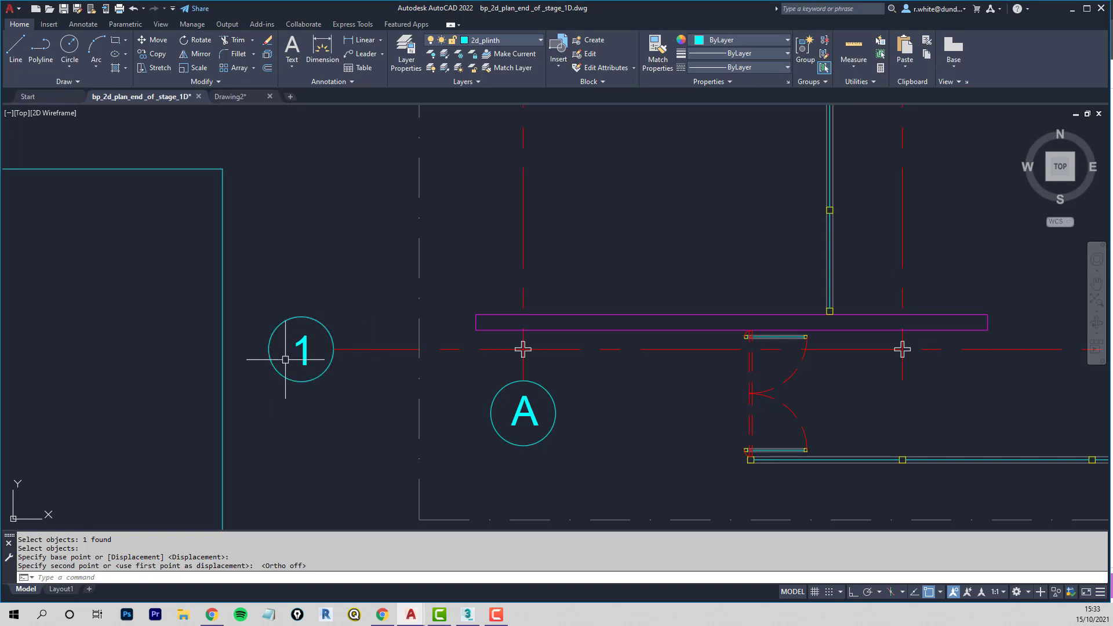
middle_click_drag(583, 370, 559, 346)
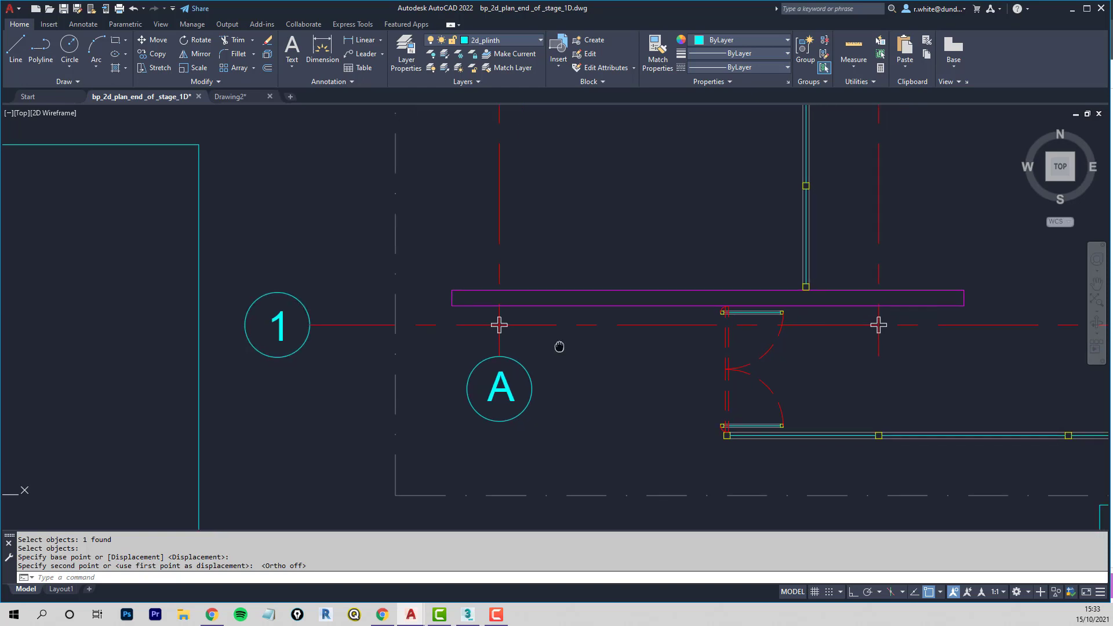
Step: Copy the circle and its "A" to the lower end of the next vertical gridline to the right
type("cp")
key("Return")
left_click(548, 378)
left_click(490, 399)
key("Return")
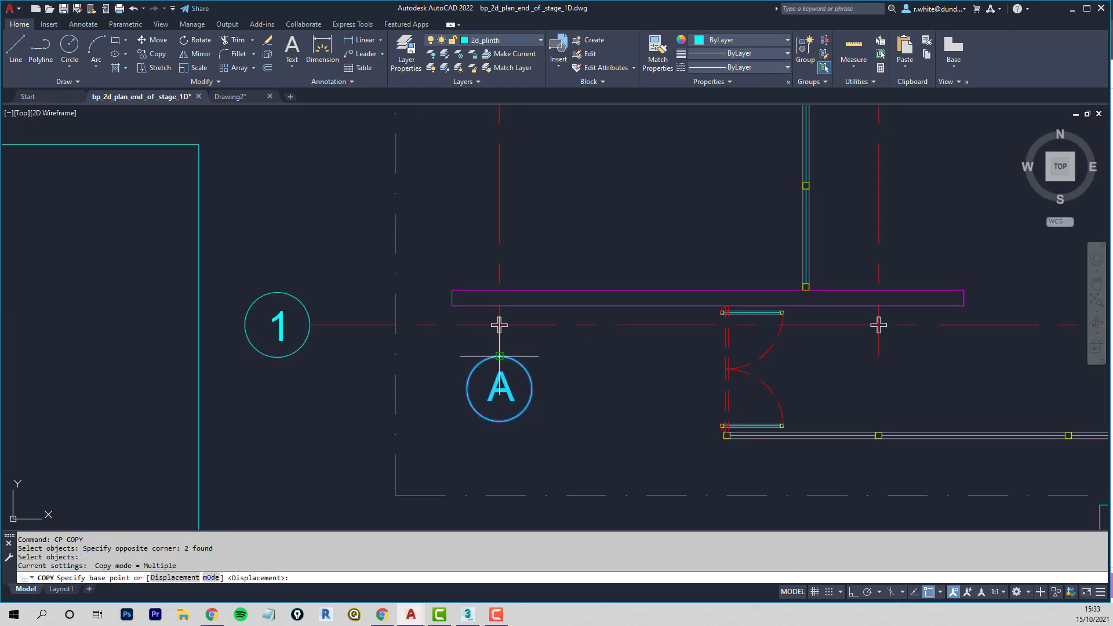
left_click(499, 389)
left_click(881, 391)
key("Return")
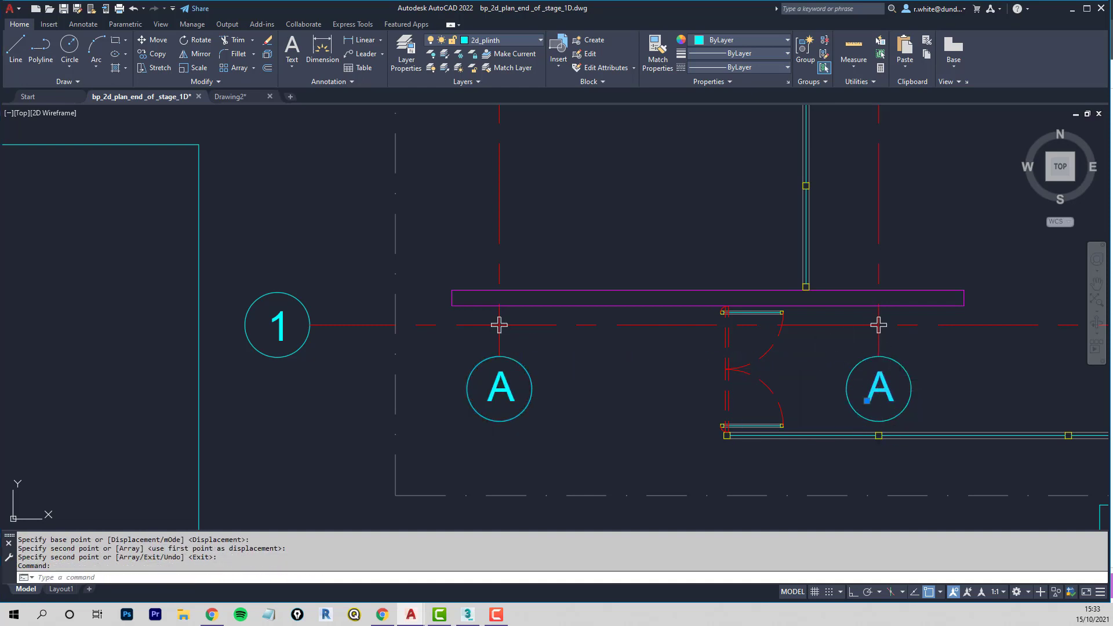
Step: Change the text in the copied circle to "B" and end the text editing
double_click(880, 391)
type("B")
key("Return")
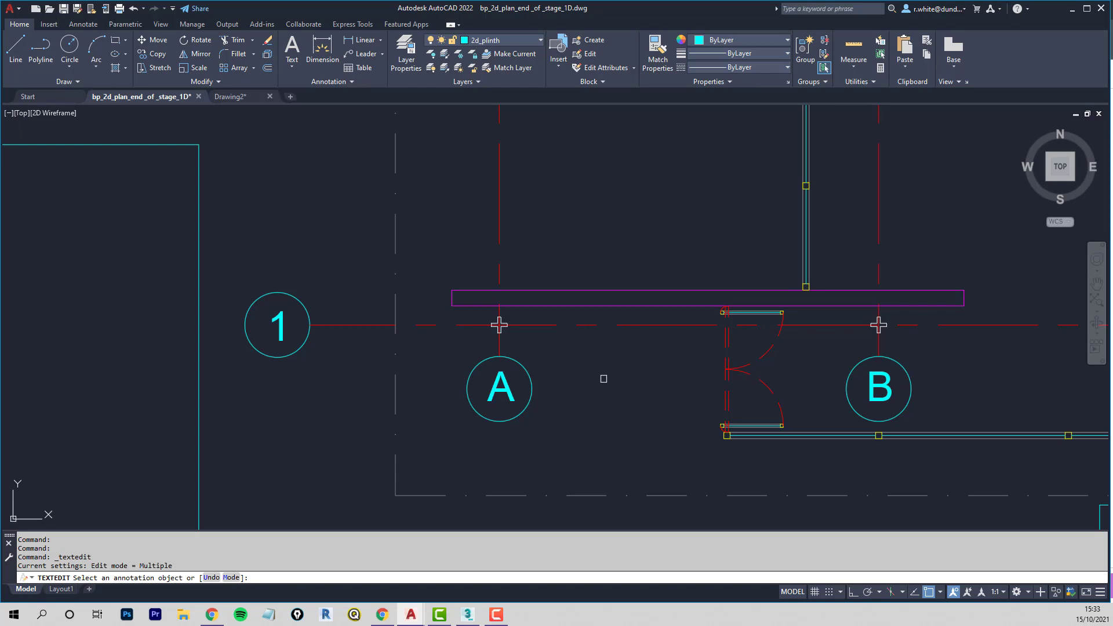
key("Escape")
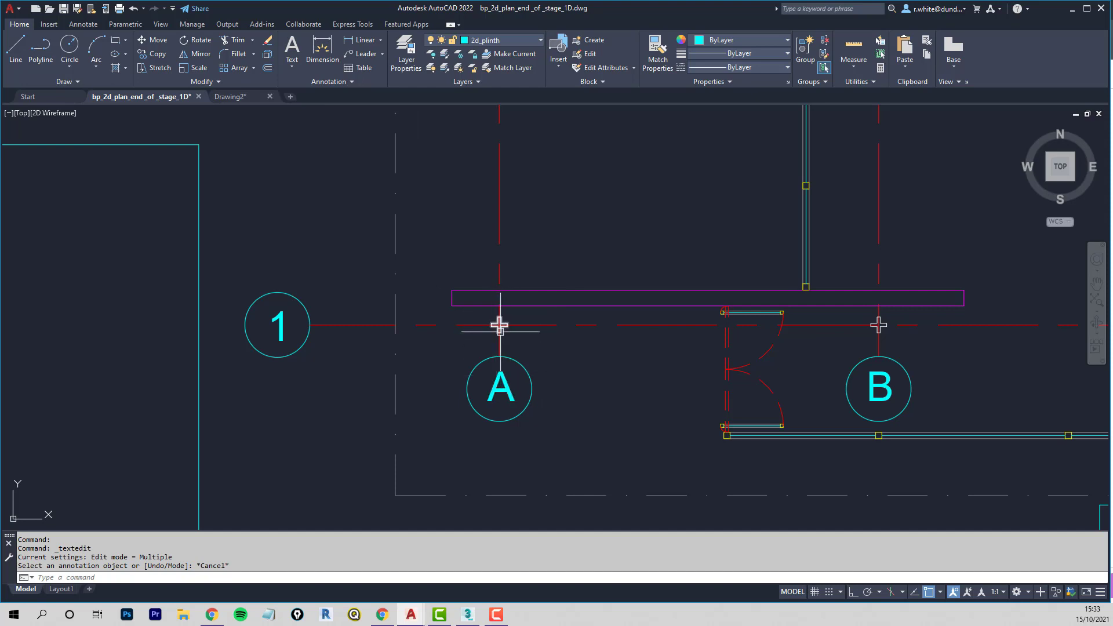
Step: Switch to Drawing2 and stretch the left end of the uppermost horizontal gridline 500 outward to the left
left_click(243, 98)
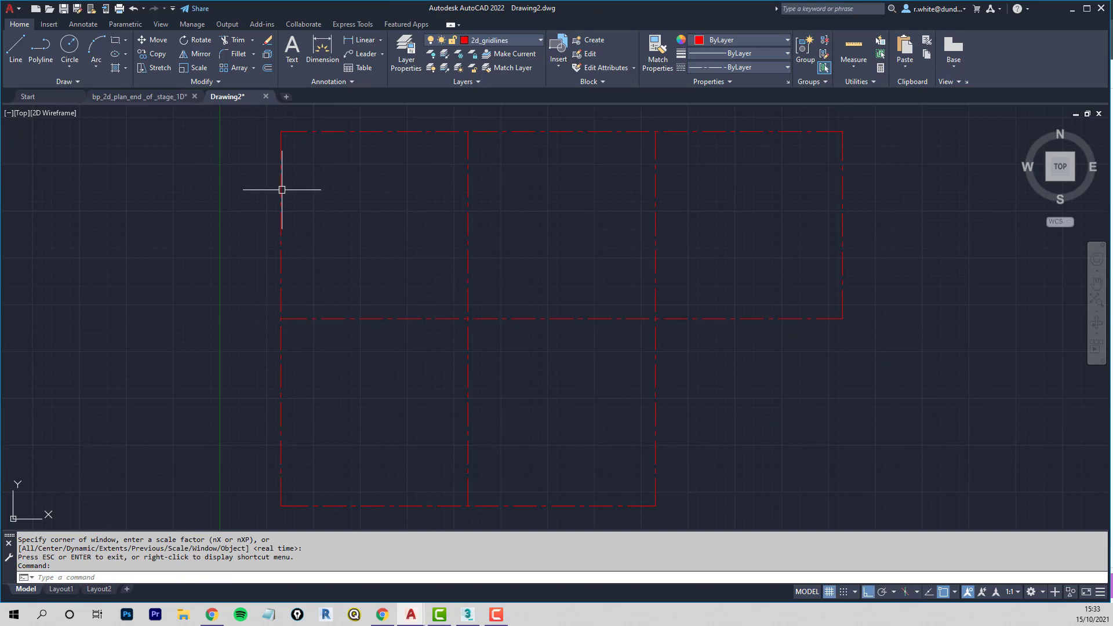
middle_click_drag(281, 147, 387, 291)
scroll(356, 258, "up", 5)
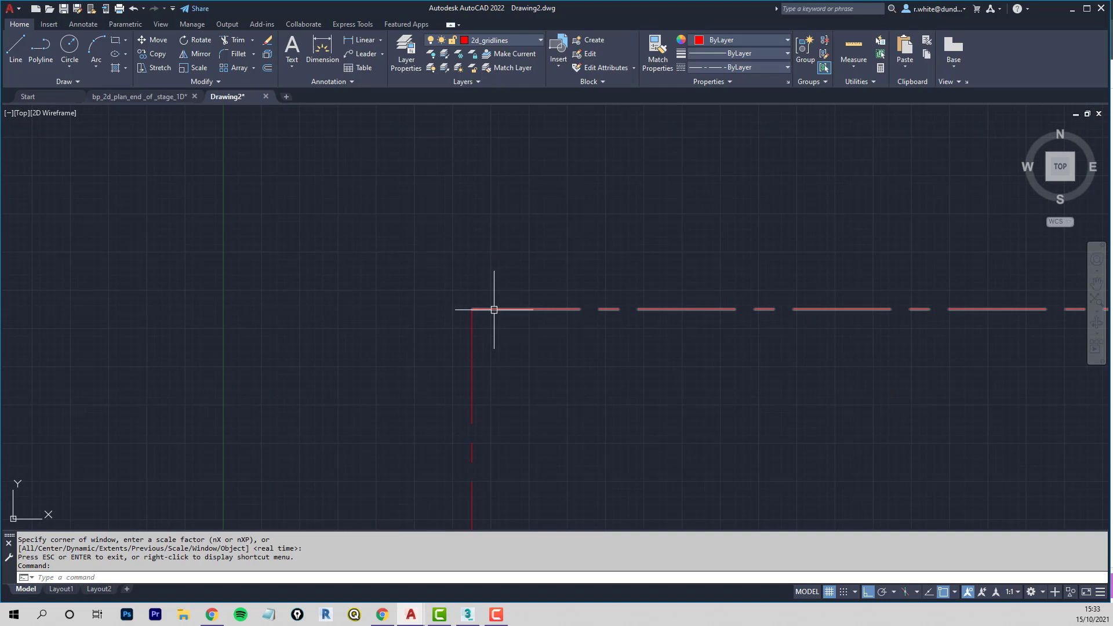
left_click(494, 310)
left_click(472, 318)
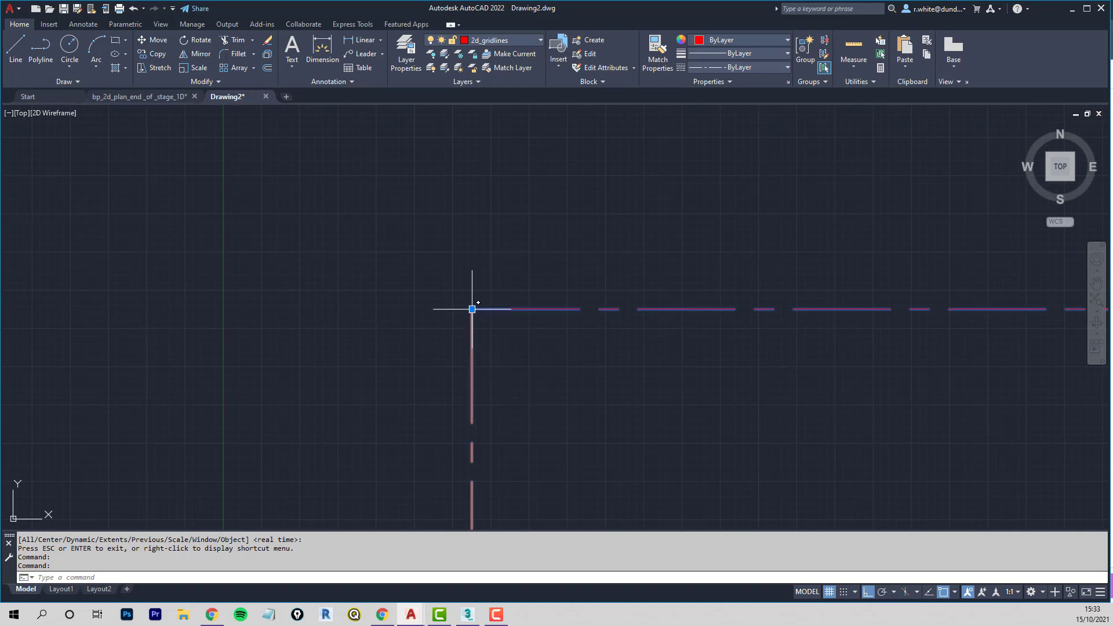
left_click(472, 309)
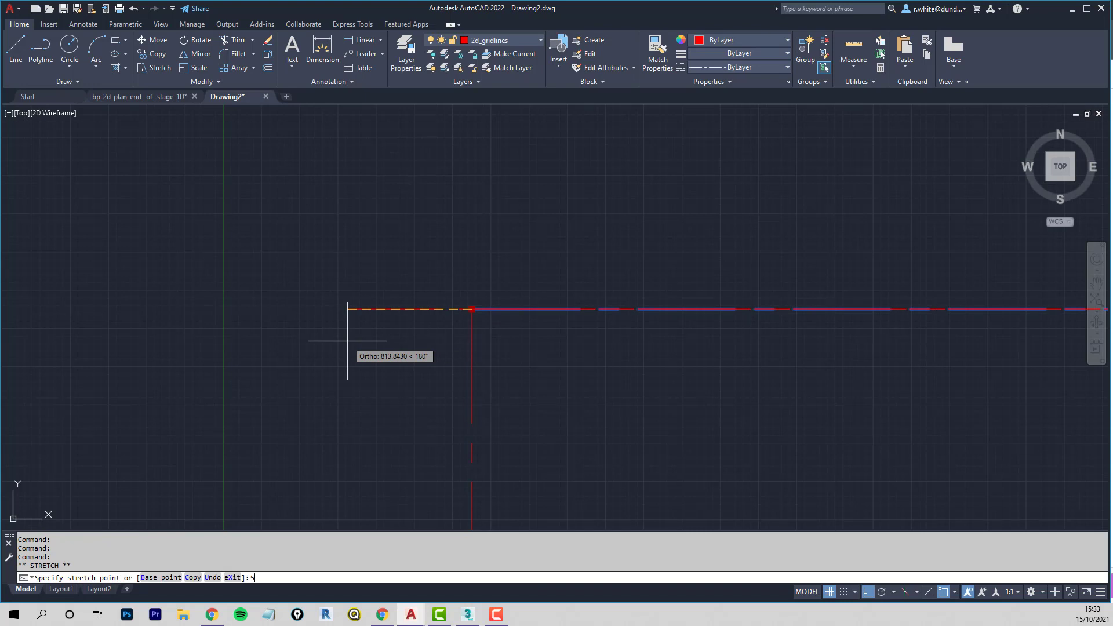
key("Return")
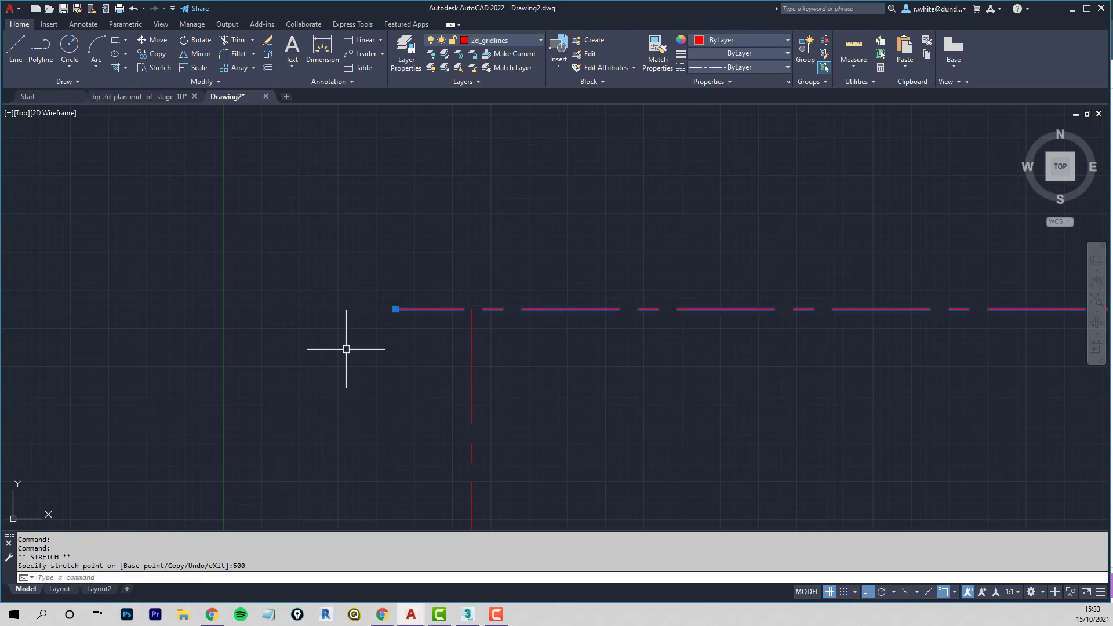
key("Escape")
Step: Stretch the upper end of the leftmost vertical gridline 500 upward beyond the corner
left_click(471, 322)
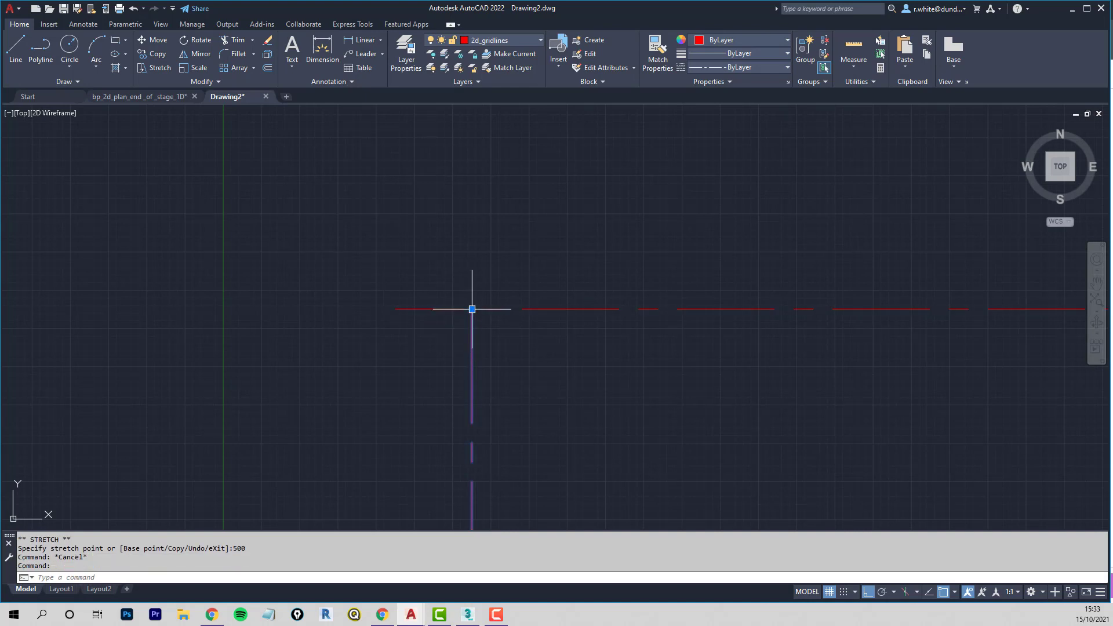
left_click(472, 309)
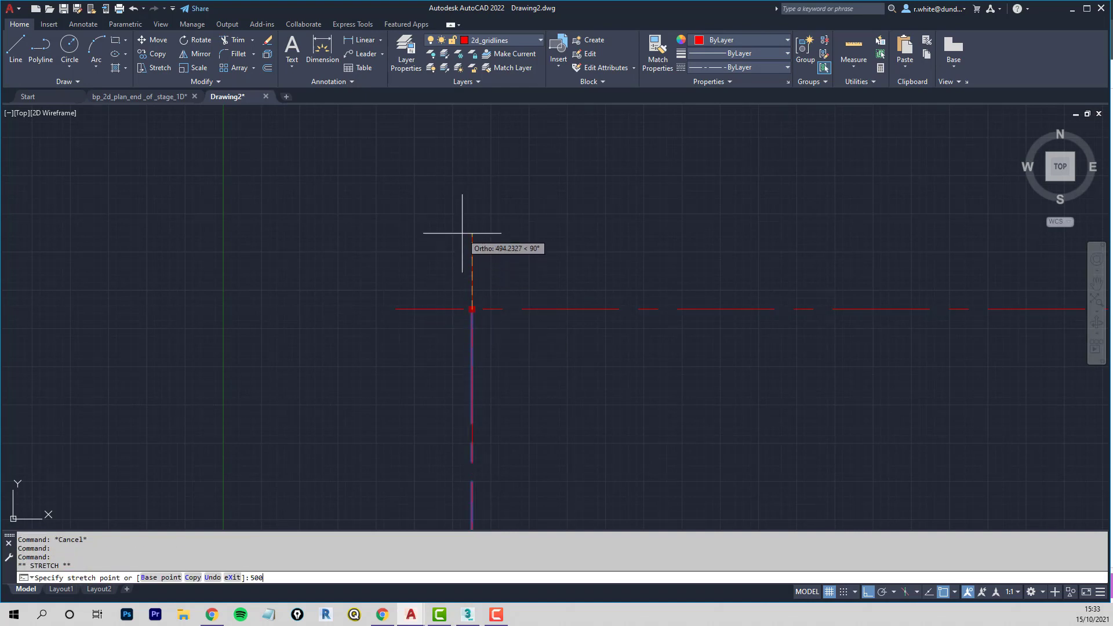
key("Return")
key("Escape")
Step: Start an Offset with a distance of 500 for the outer gridlines
scroll(532, 348, "down", 6)
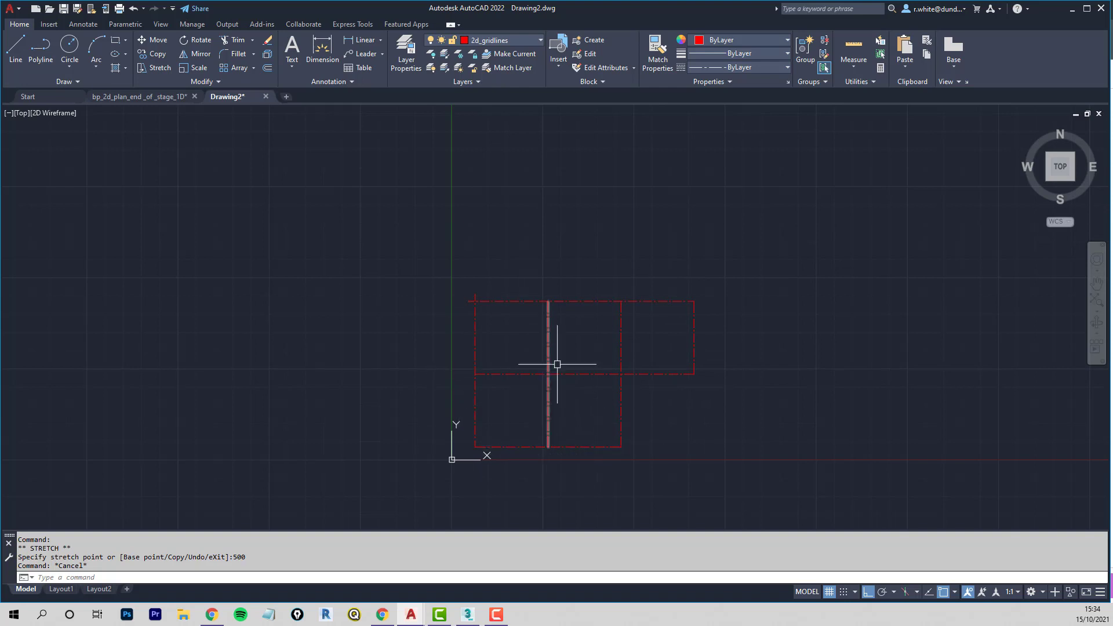
scroll(585, 361, "up", 2)
middle_click_drag(585, 362, 572, 315)
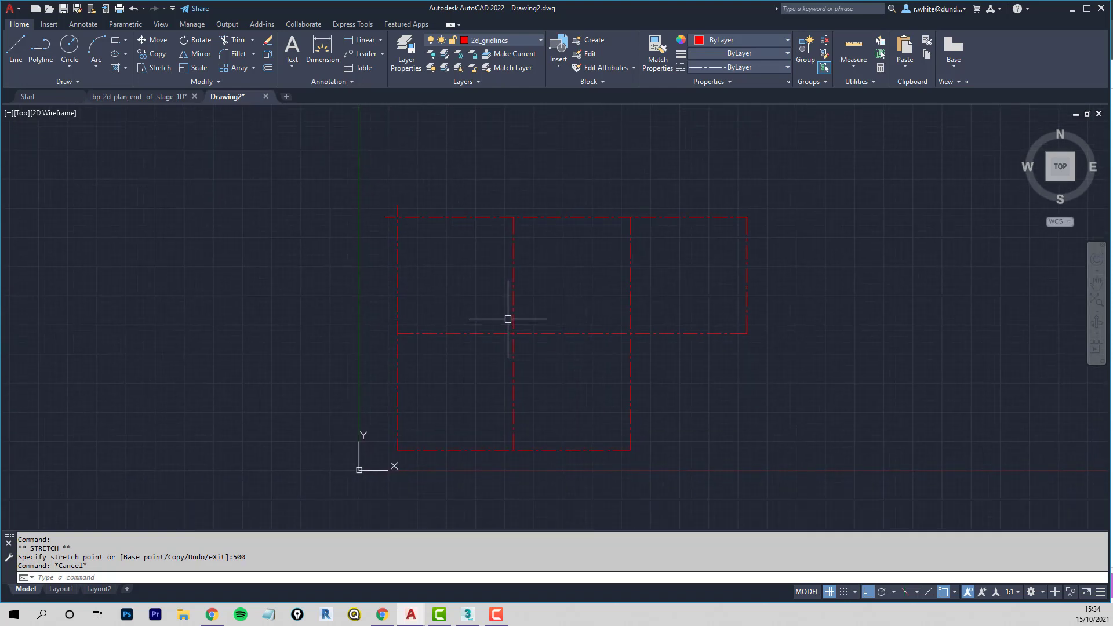
key("Escape")
key("Escape")
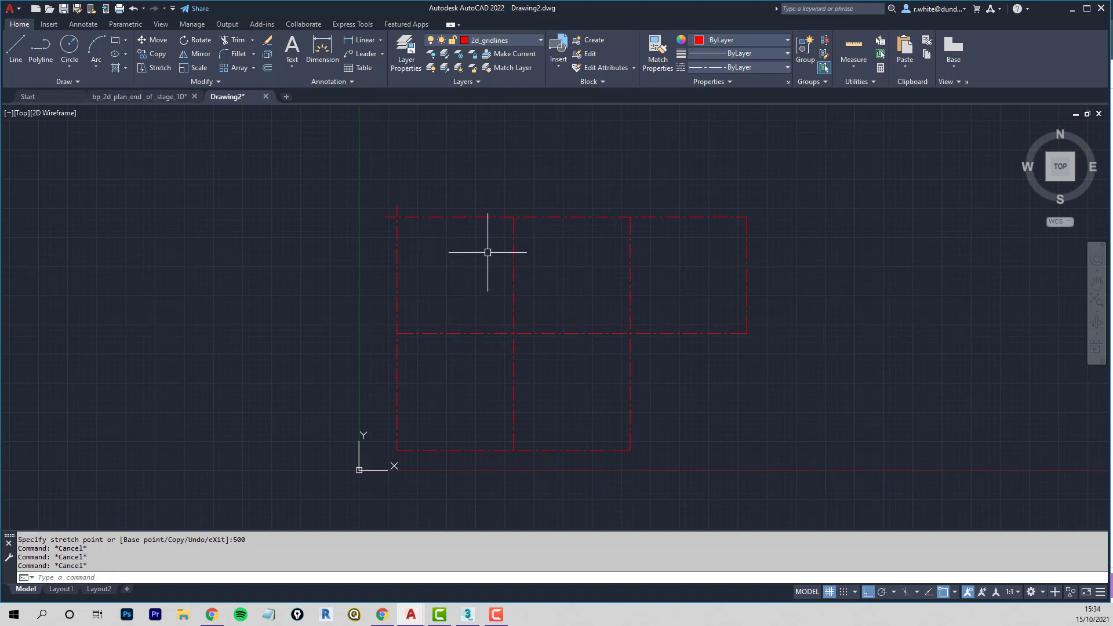
left_click(268, 69)
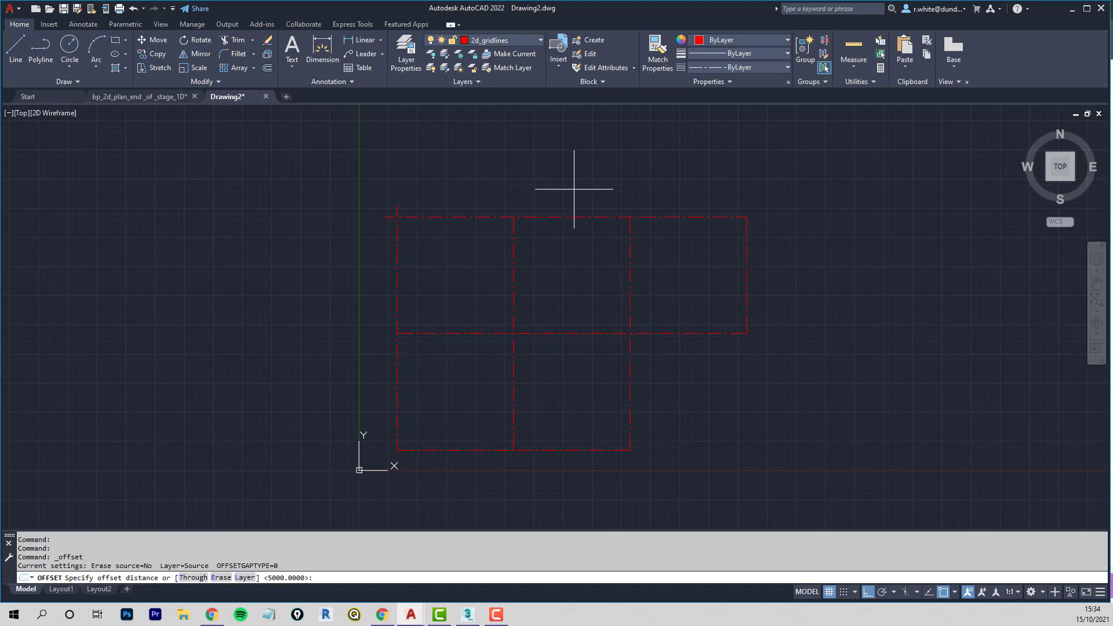
type("500")
key("Return")
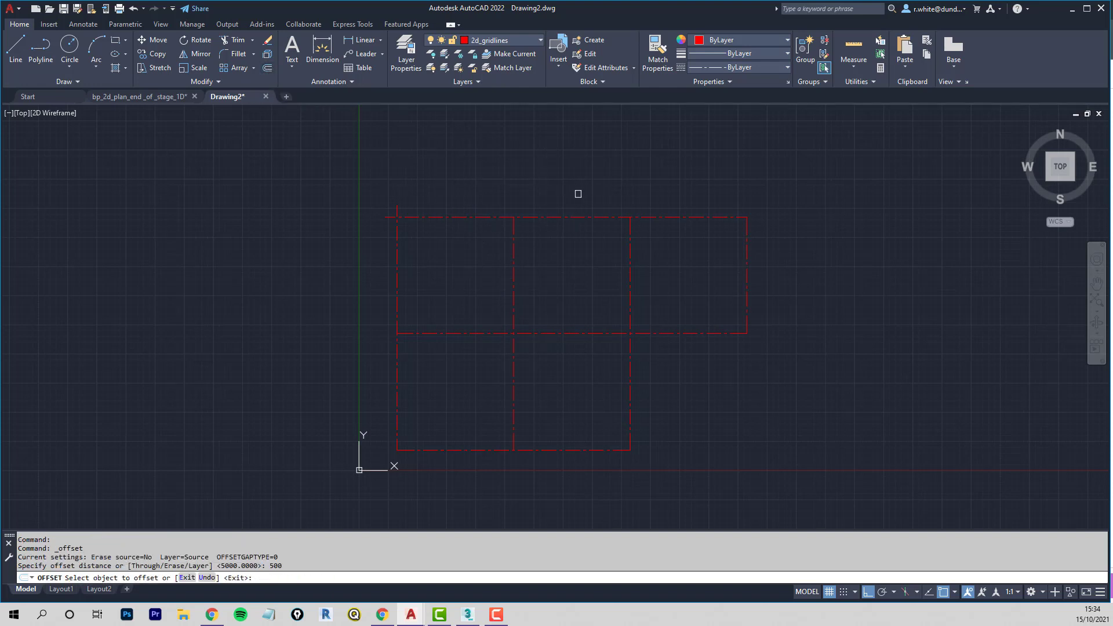
Step: Offset the top gridline upward, the rightmost vertical gridline to the right and the middle horizontal gridline downward by 500
left_click(597, 217)
left_click(597, 178)
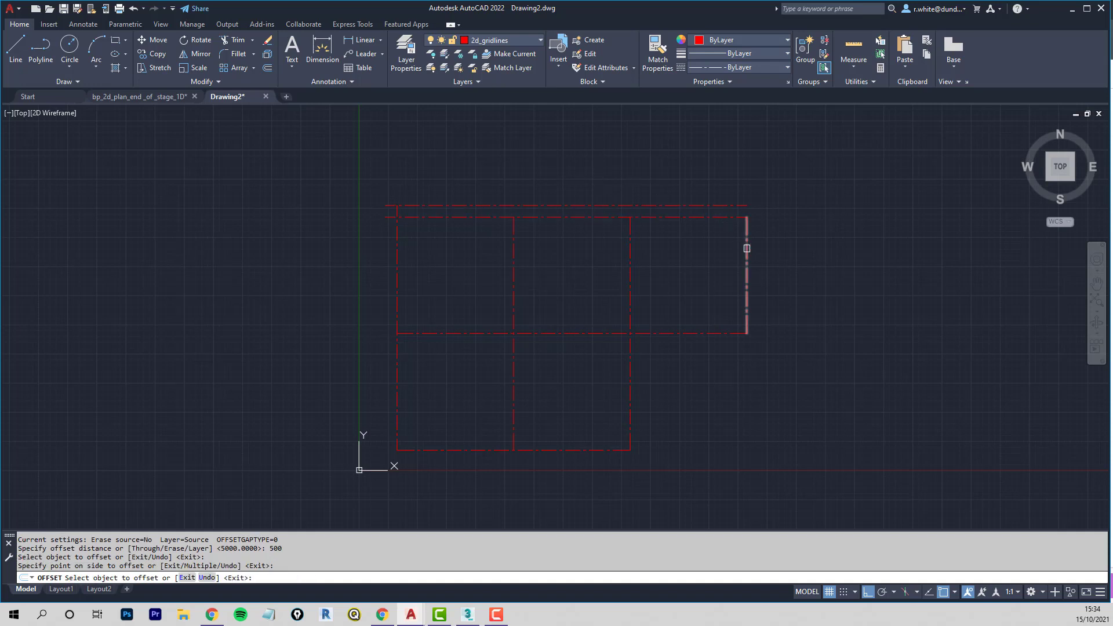
left_click(747, 249)
left_click(801, 251)
left_click(699, 334)
left_click(698, 382)
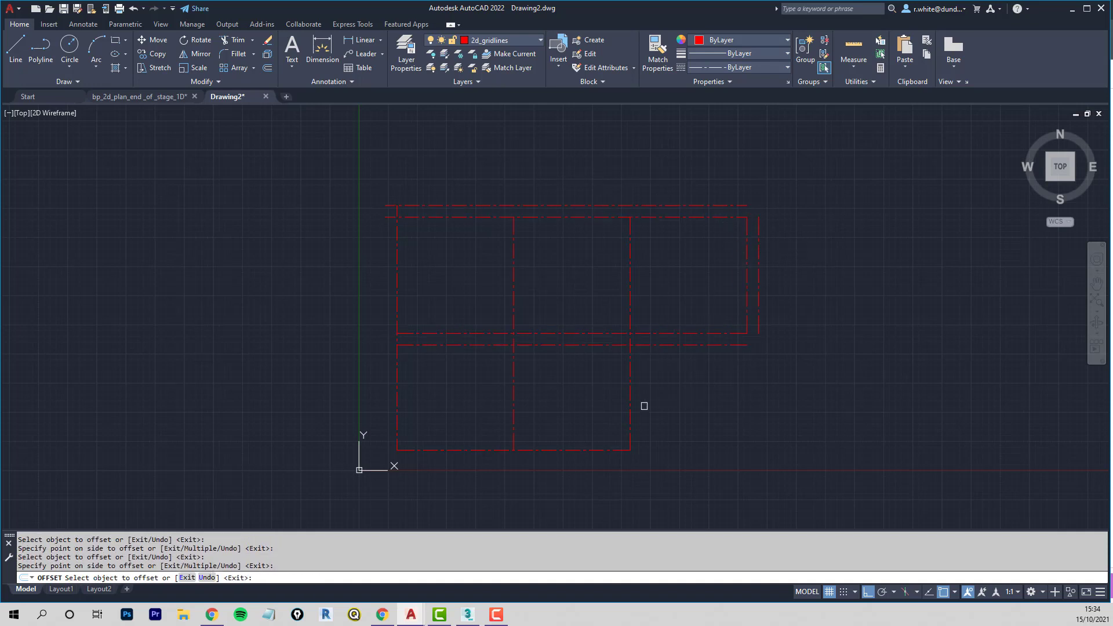
Step: Offset the third vertical gridline to the right, the bottom gridline downward and the leftmost vertical gridline to the left by 500
left_click(631, 406)
left_click(690, 409)
left_click(584, 449)
left_click(504, 468)
left_click(397, 410)
left_click(349, 410)
key("Return")
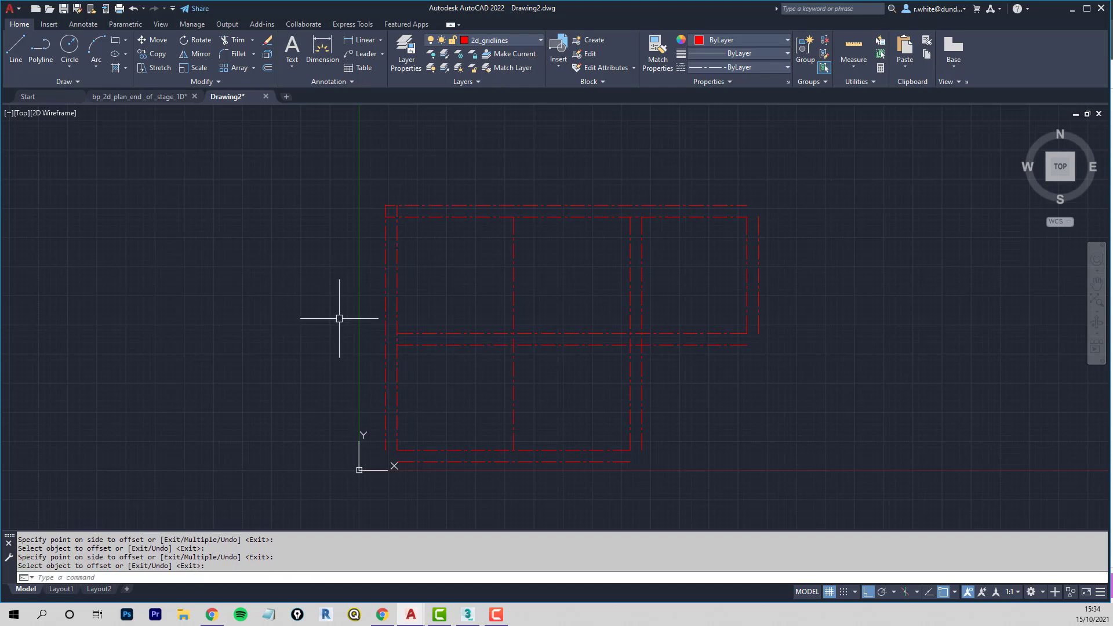
Step: Stretch the middle horizontal gridline's left end and the leftmost vertical gridline's lower end out to the adjacent offset lines
left_click(402, 332)
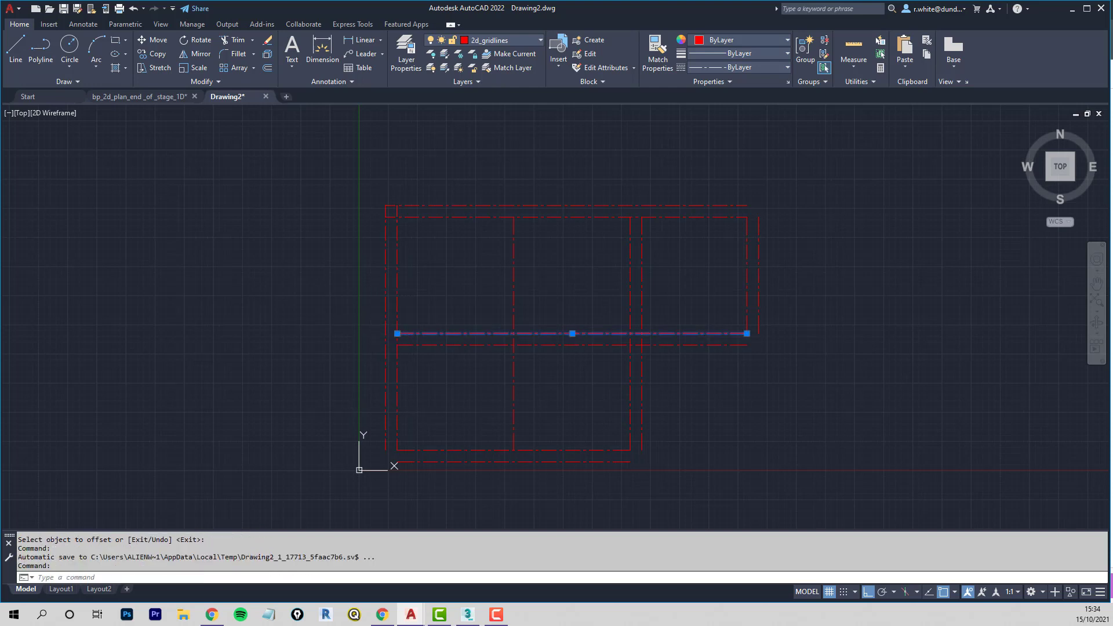
left_click(399, 333)
left_click(386, 333)
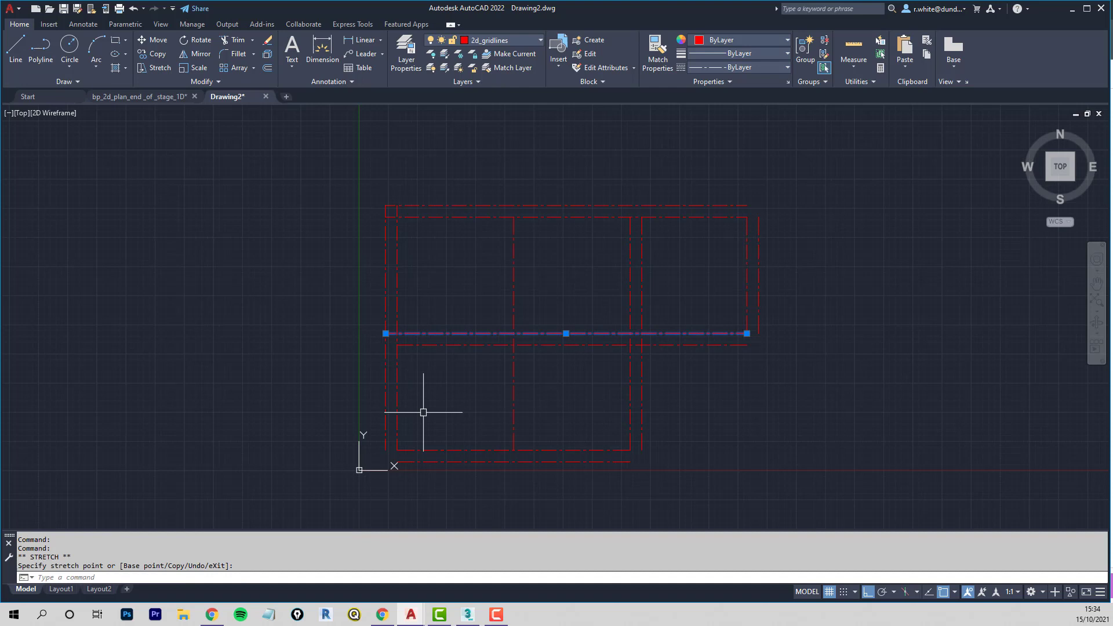
left_click(397, 449)
left_click(397, 450)
left_click(398, 462)
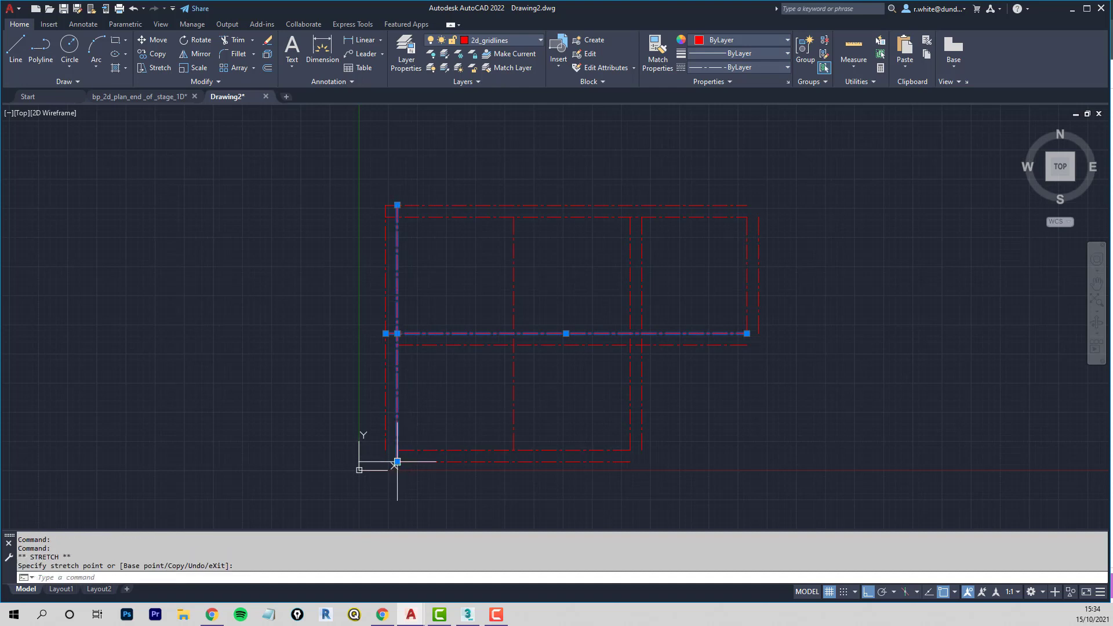
Step: Stretch the bottom gridline's left end and the second vertical gridline's lower end out to the adjacent offset lines
left_click(421, 450)
left_click(399, 449)
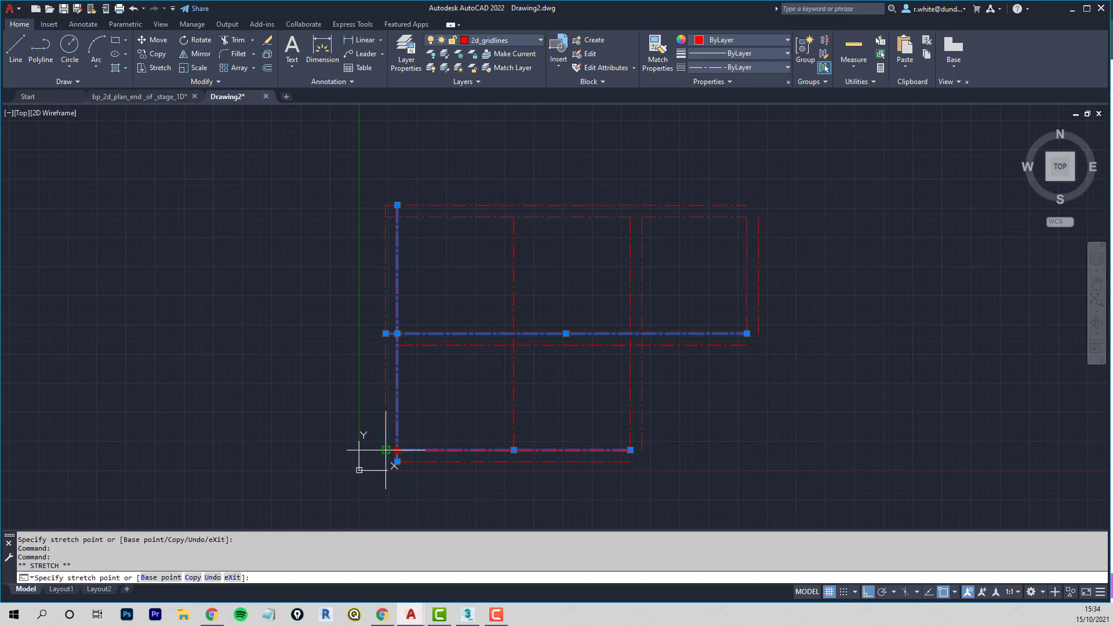
left_click(386, 450)
left_click(514, 450)
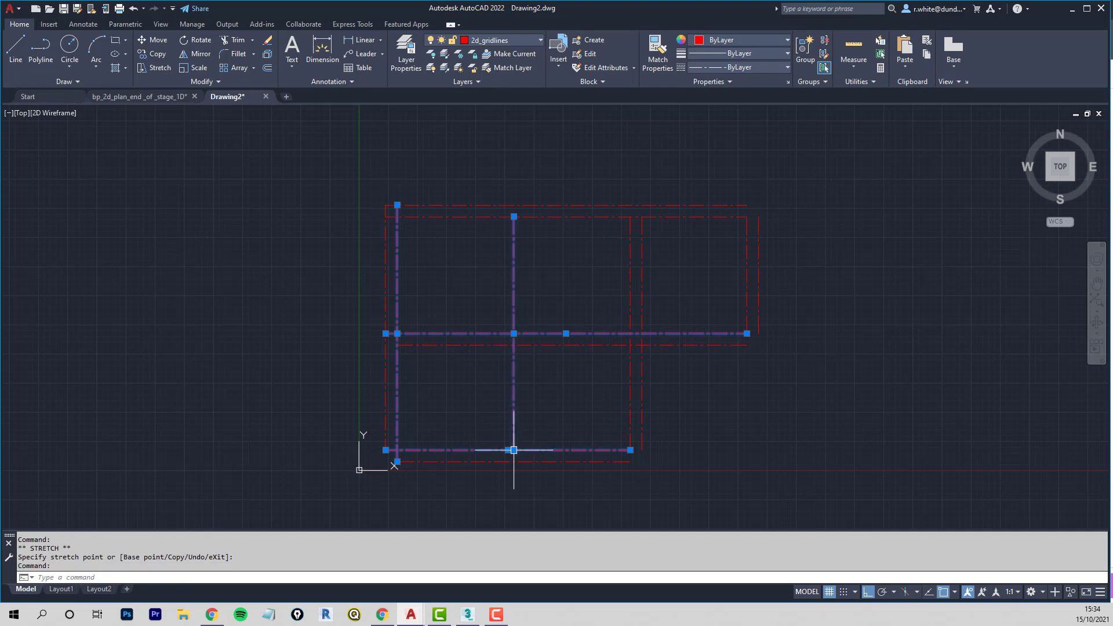
left_click(514, 450)
left_click(514, 463)
Step: Stretch the bottom gridline's right end and the third vertical gridline's lower end out to the adjacent offset lines
left_click(630, 450)
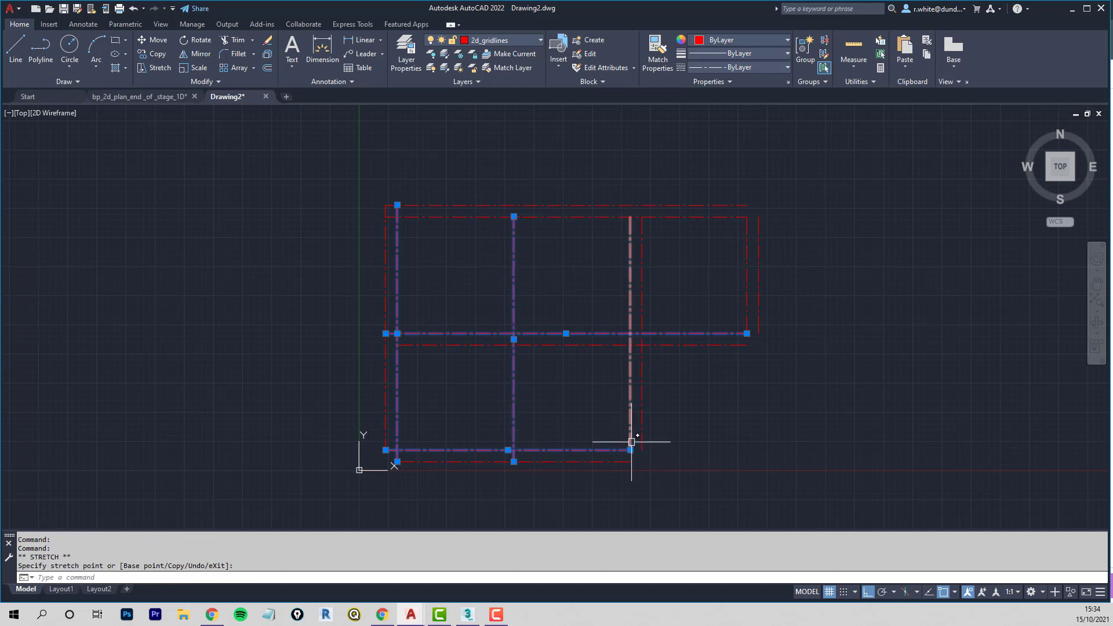
left_click(631, 450)
left_click(642, 450)
left_click(627, 441)
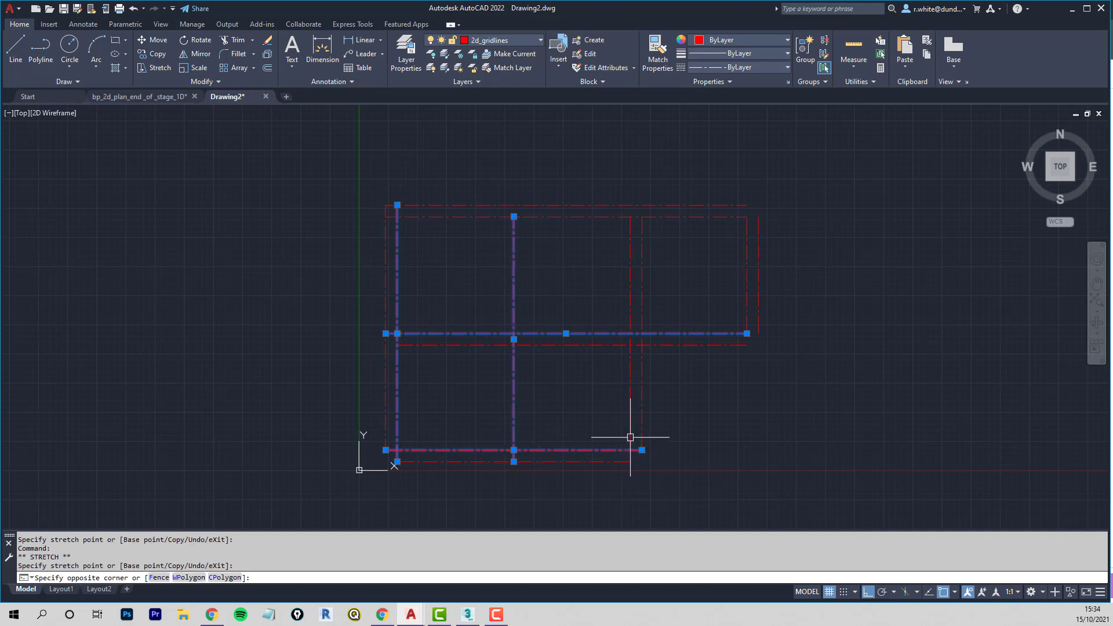
left_click(630, 439)
left_click(630, 446)
left_click(630, 450)
left_click(630, 462)
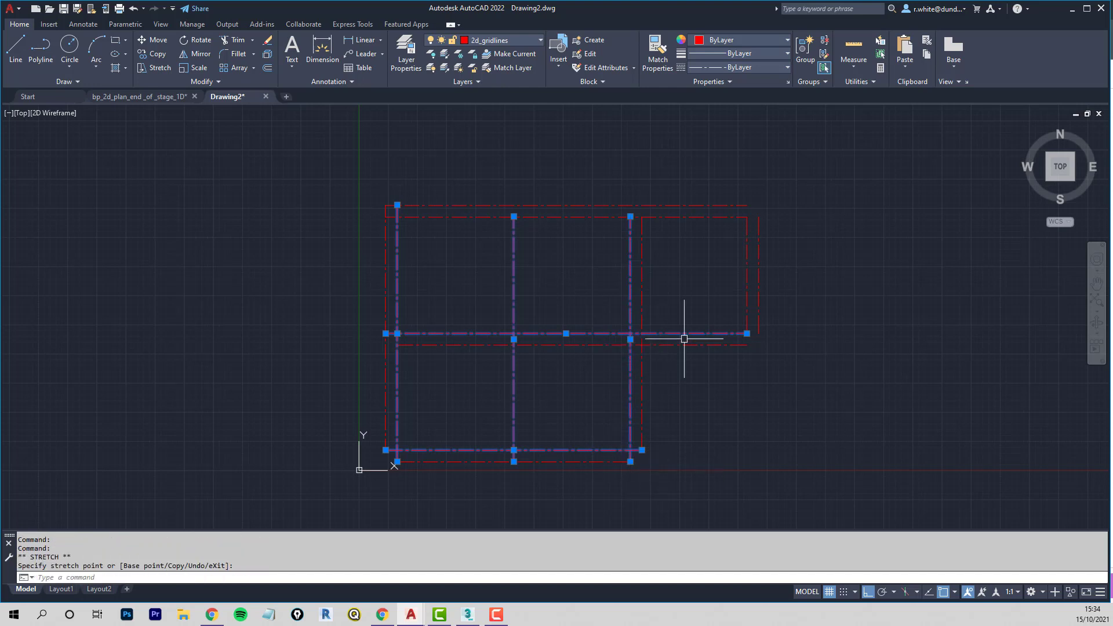
Step: Stretch the middle horizontal gridline's right end and the rightmost vertical gridline's lower end out to the adjacent offset lines
left_click(747, 333)
left_click(759, 333)
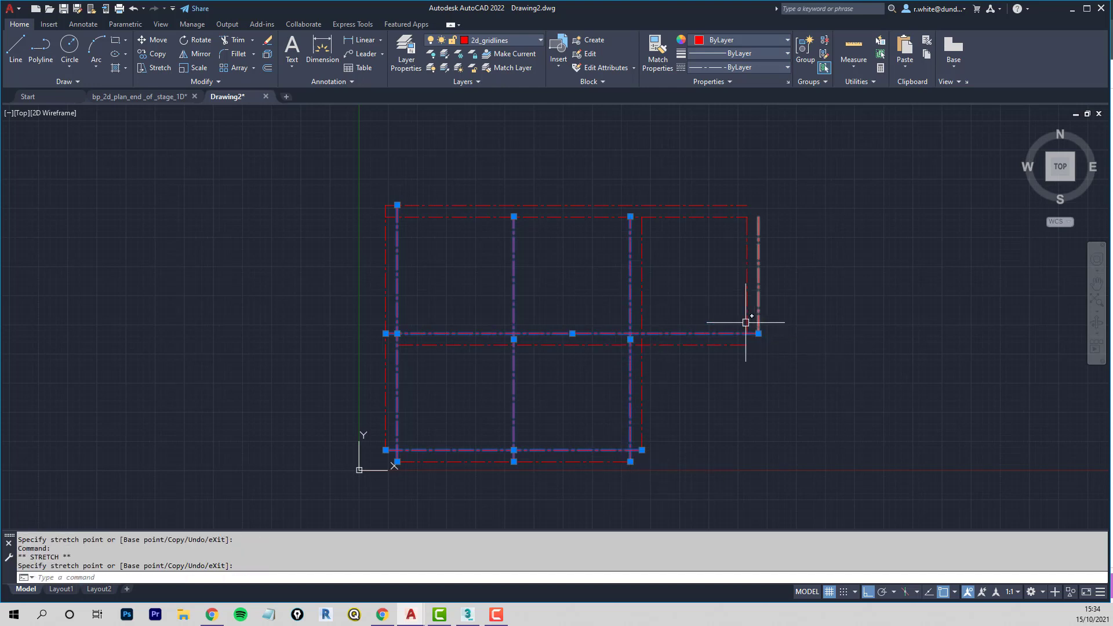
left_click(746, 323)
left_click(747, 334)
left_click(747, 345)
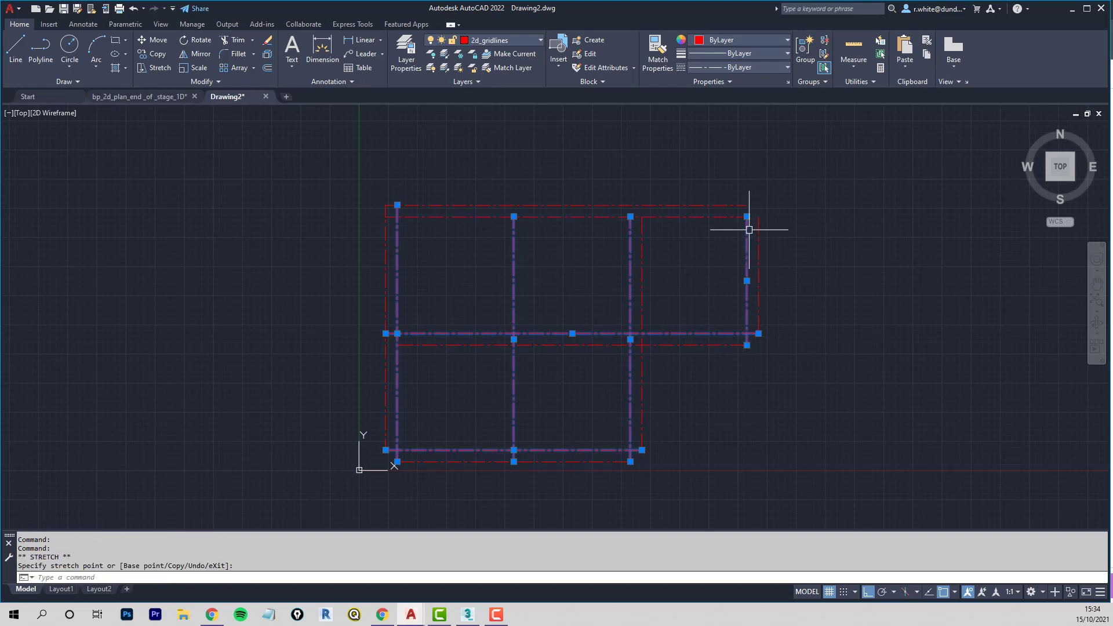
Step: Stretch the upper ends of the second, third and rightmost vertical gridlines and the top gridline's right end out to the offset lines
left_click(747, 216)
left_click(747, 205)
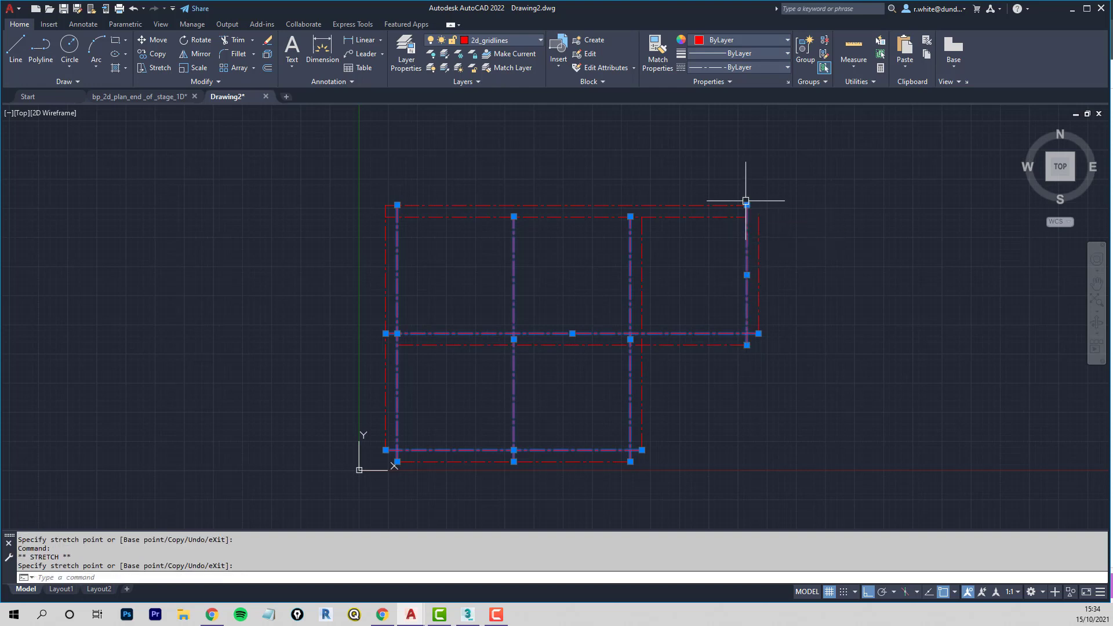
left_click(749, 217)
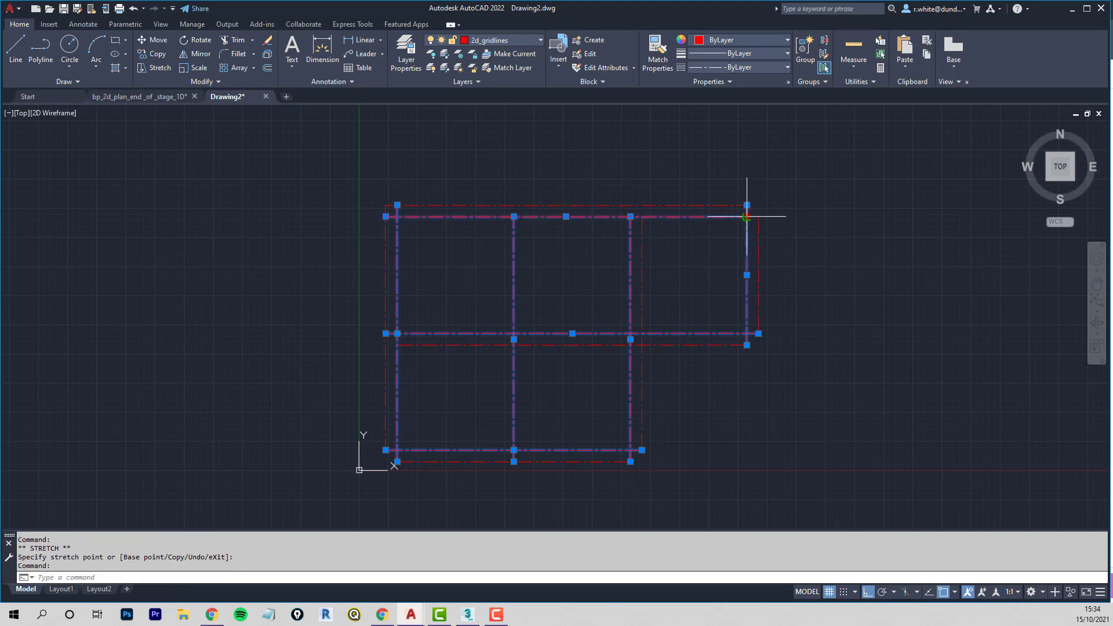
left_click(747, 217)
left_click(759, 217)
left_click(630, 217)
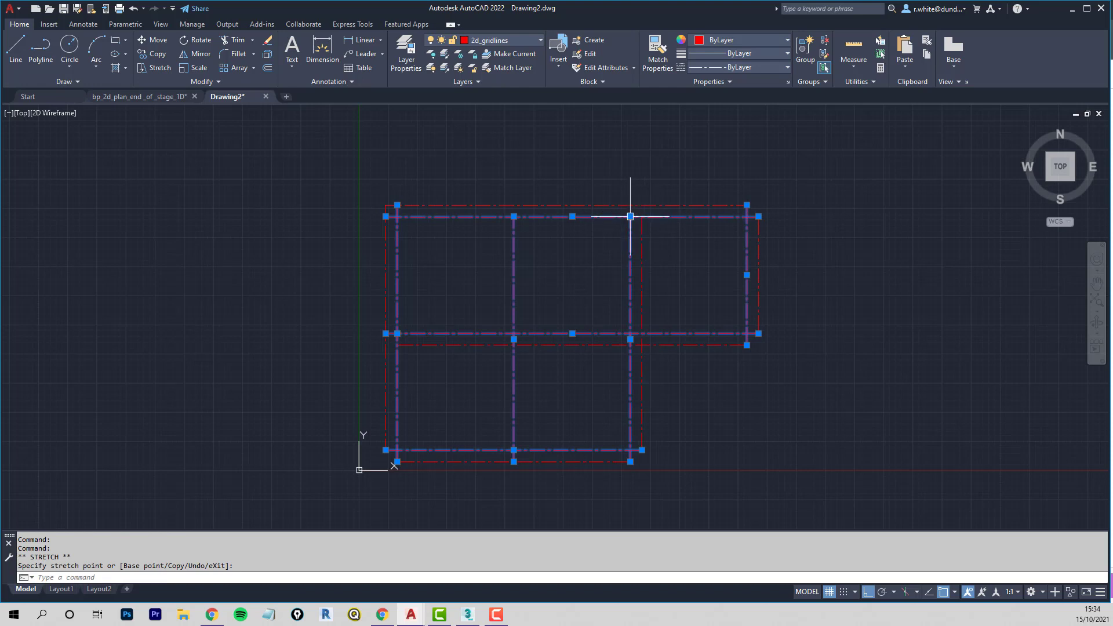
left_click(631, 205)
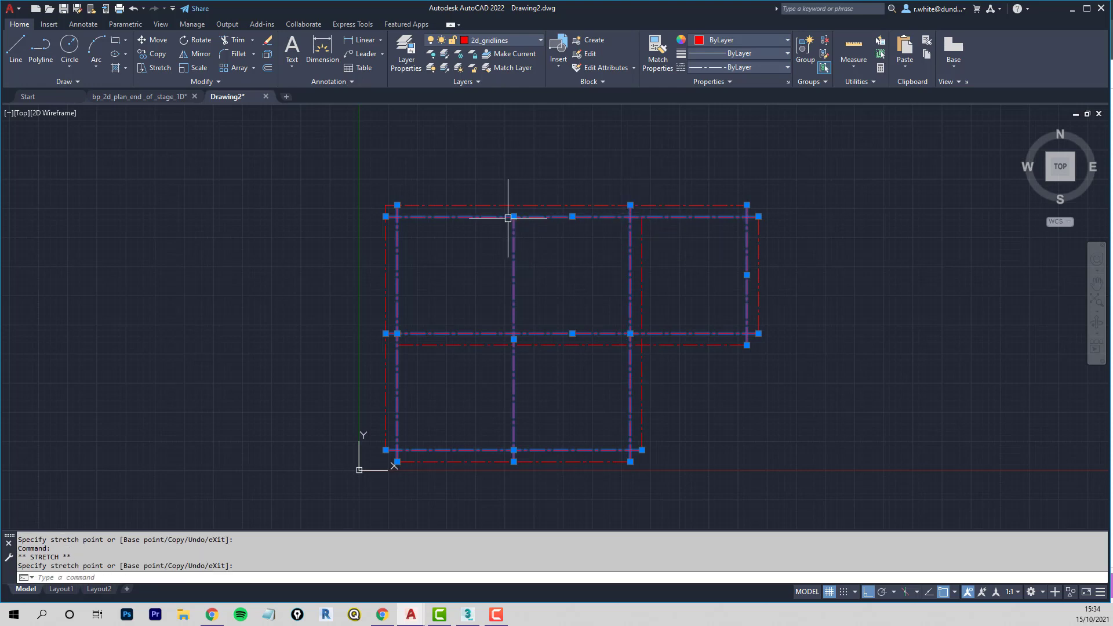
key("Escape")
key("Escape")
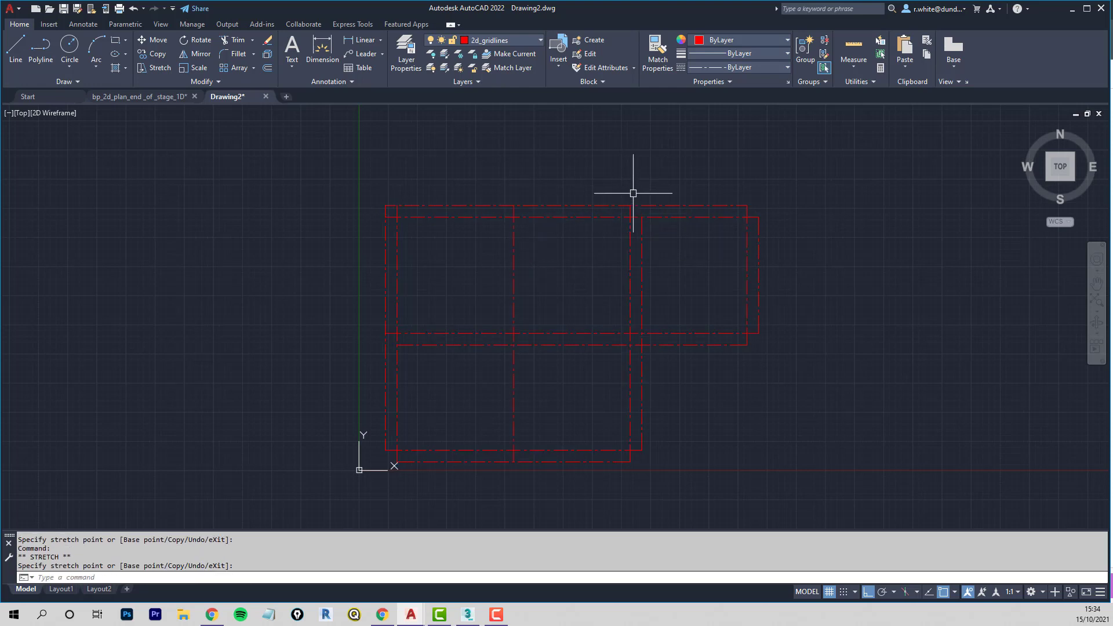
Step: Erase the offset lines above the top gridline, beyond the rightmost gridline and below the middle gridline
left_click(668, 205)
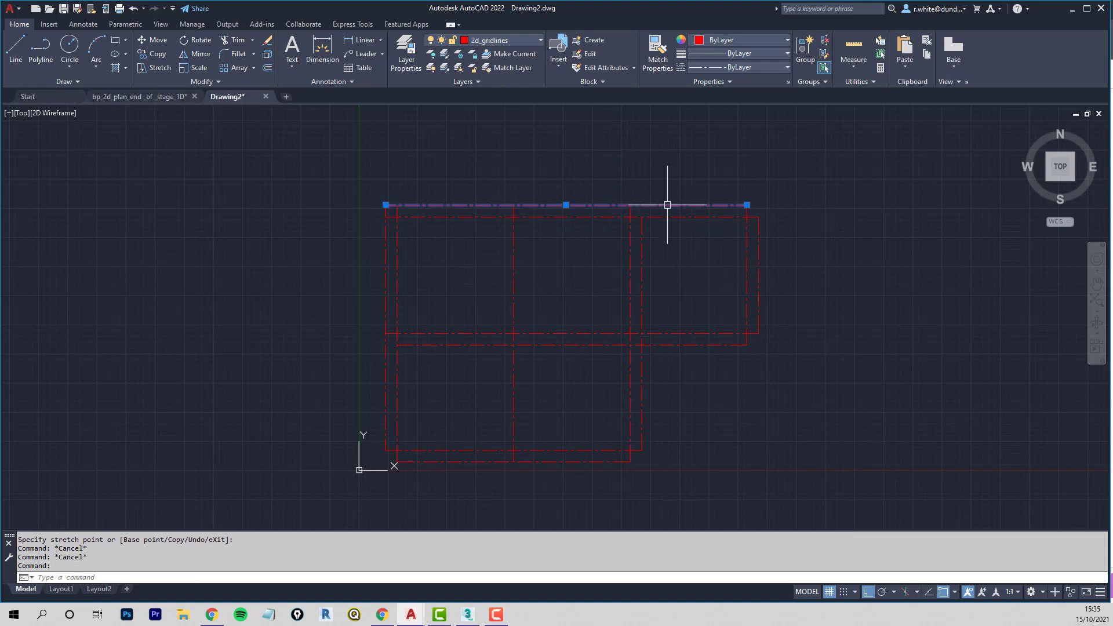
key("Delete")
left_click(759, 250)
key("Delete")
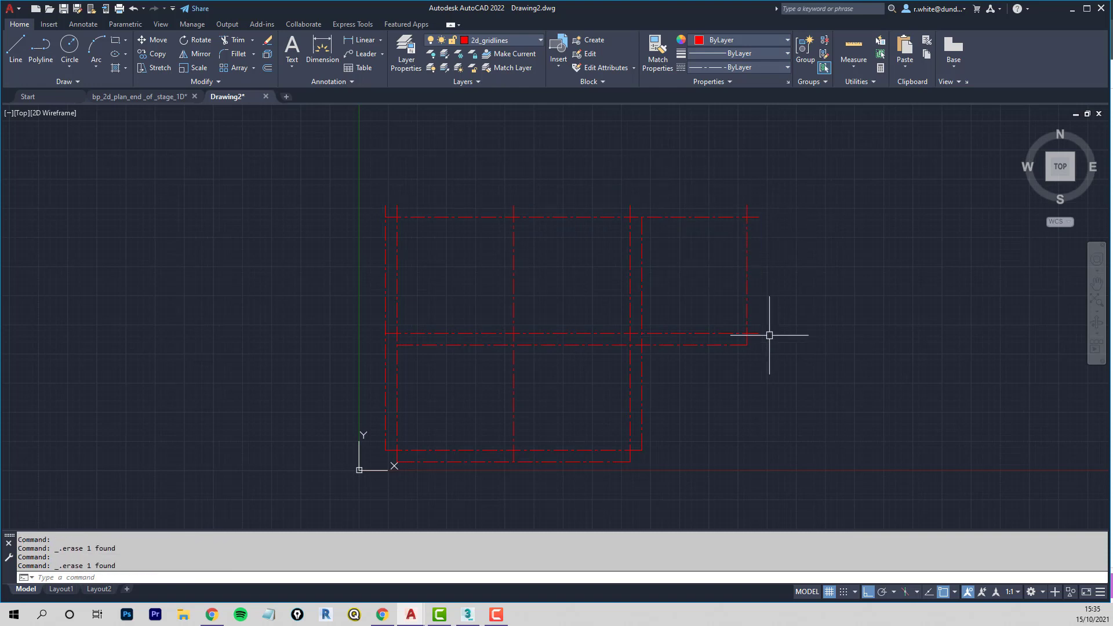
left_click(718, 346)
key("Delete")
Step: Erase the remaining offset lines beside the third vertical gridline, below the bottom gridline and outside the leftmost gridline
left_click(642, 397)
key("Delete")
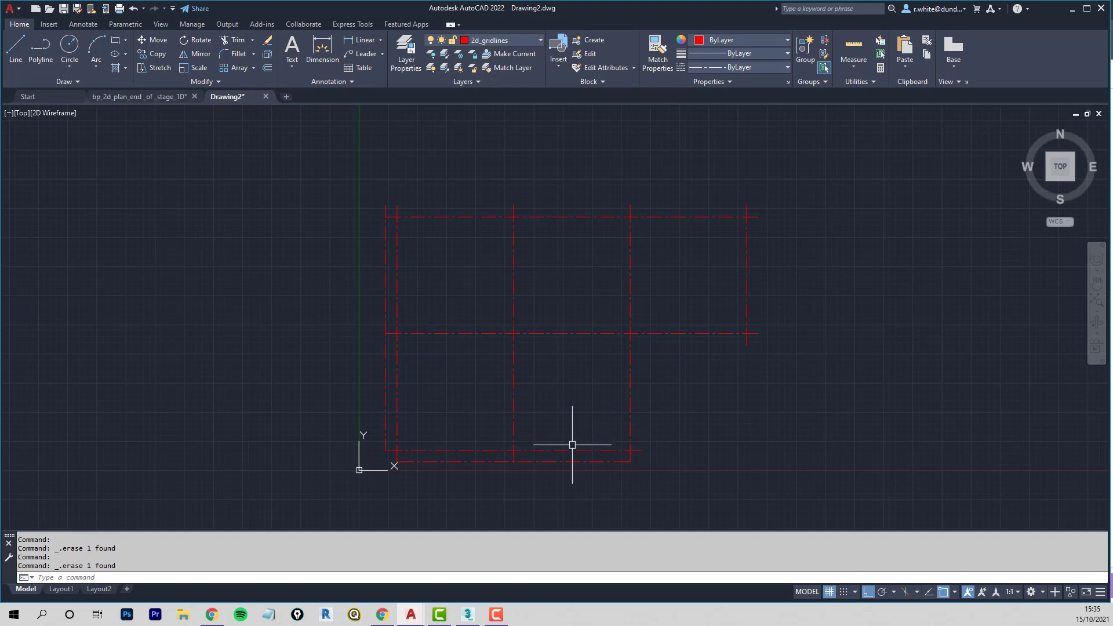
left_click(551, 462)
key("Delete")
left_click(385, 376)
key("Delete")
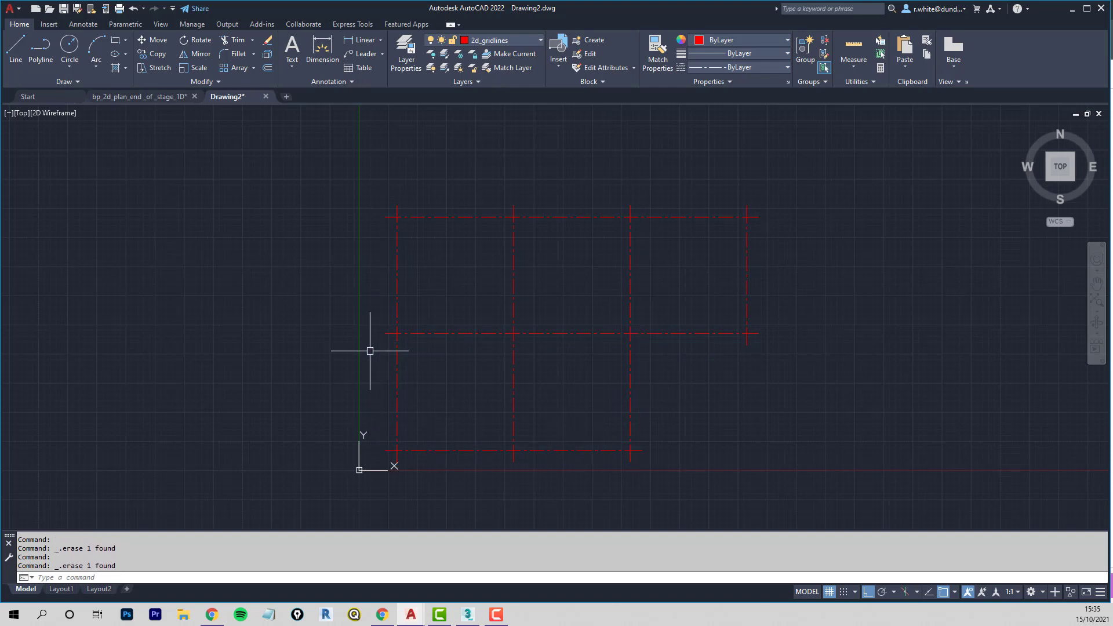
middle_click_drag(383, 315, 394, 292)
scroll(450, 304, "up", 2)
mouse_move(457, 304)
middle_mouse_down()
mouse_move(470, 298)
mouse_move(450, 311)
mouse_move(445, 302)
middle_mouse_up()
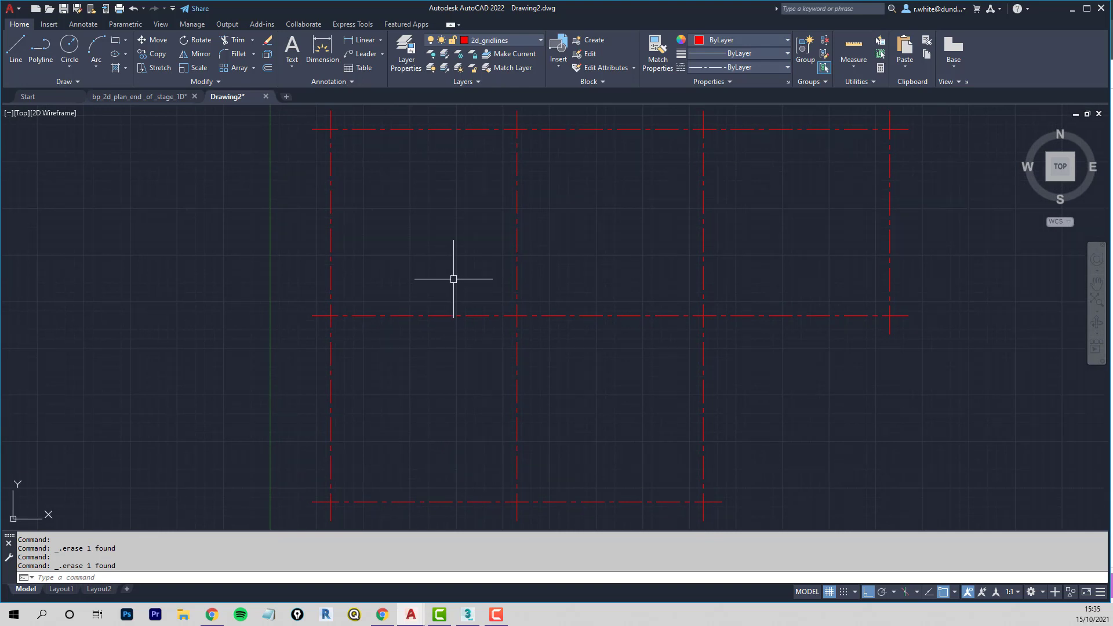
middle_click_drag(479, 278, 472, 276)
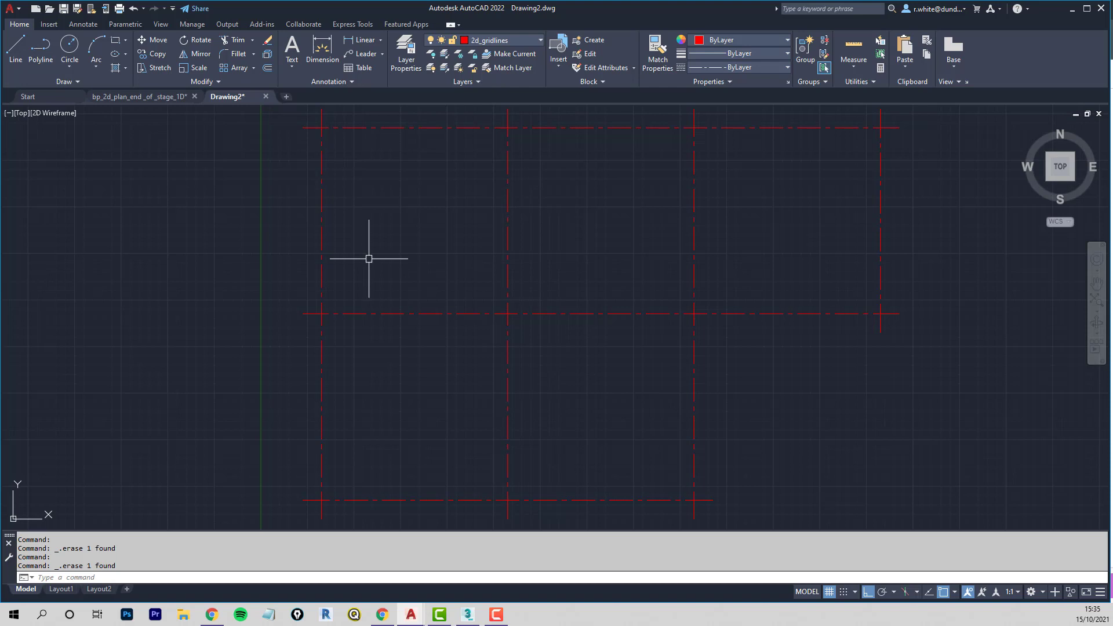
key("Escape")
key("Escape")
middle_click_drag(282, 179, 284, 196)
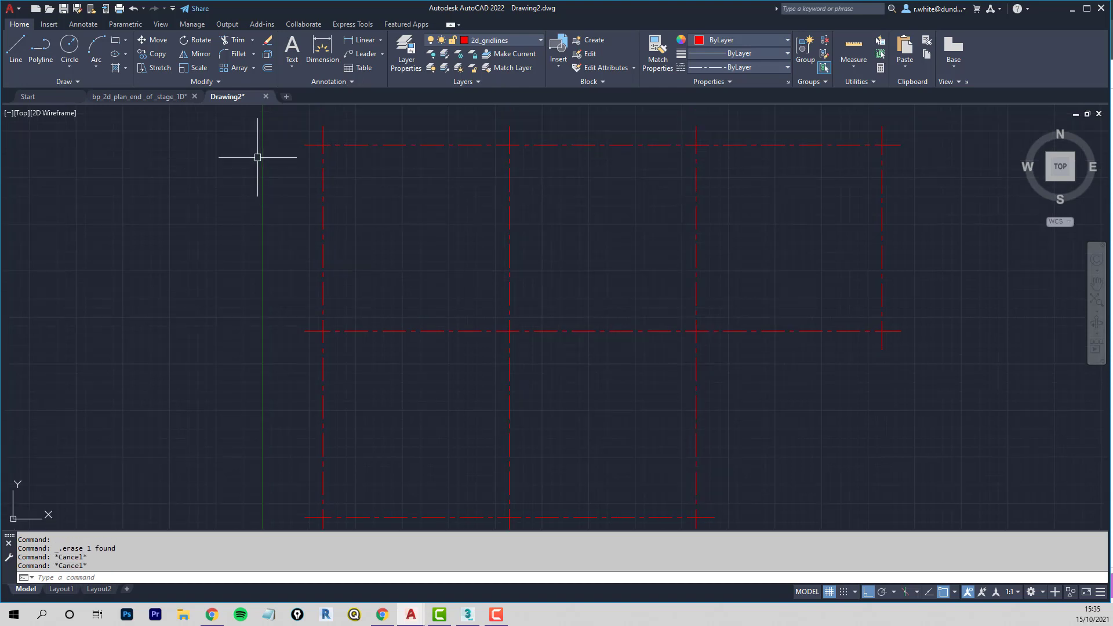
middle_click_drag(258, 157, 262, 187)
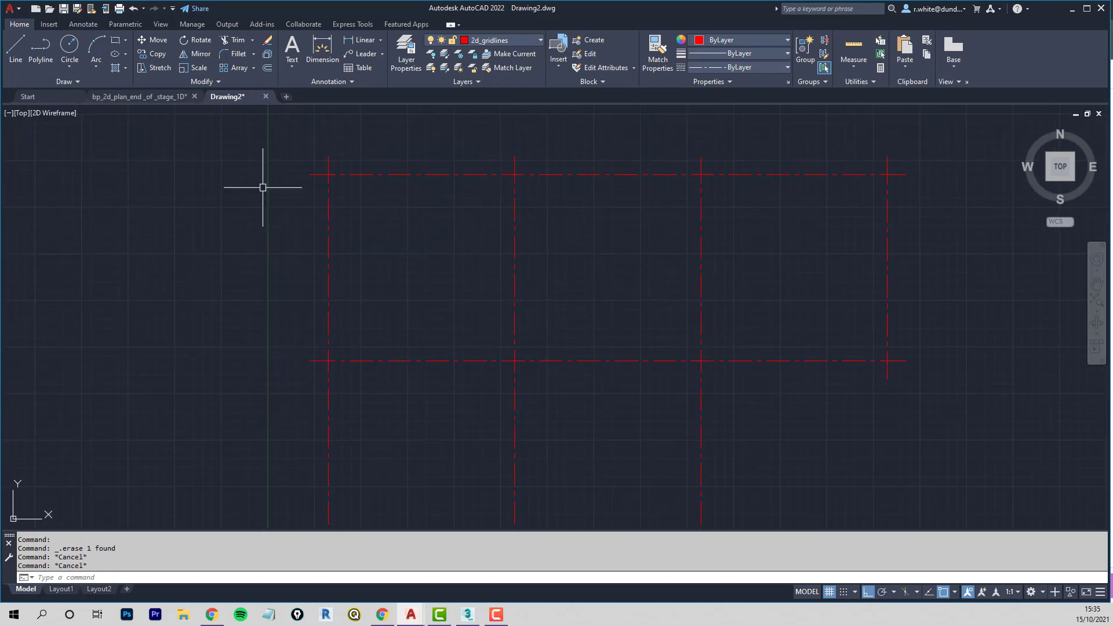
Step: Create a new layer named 2d_column_stainless
left_click(411, 56)
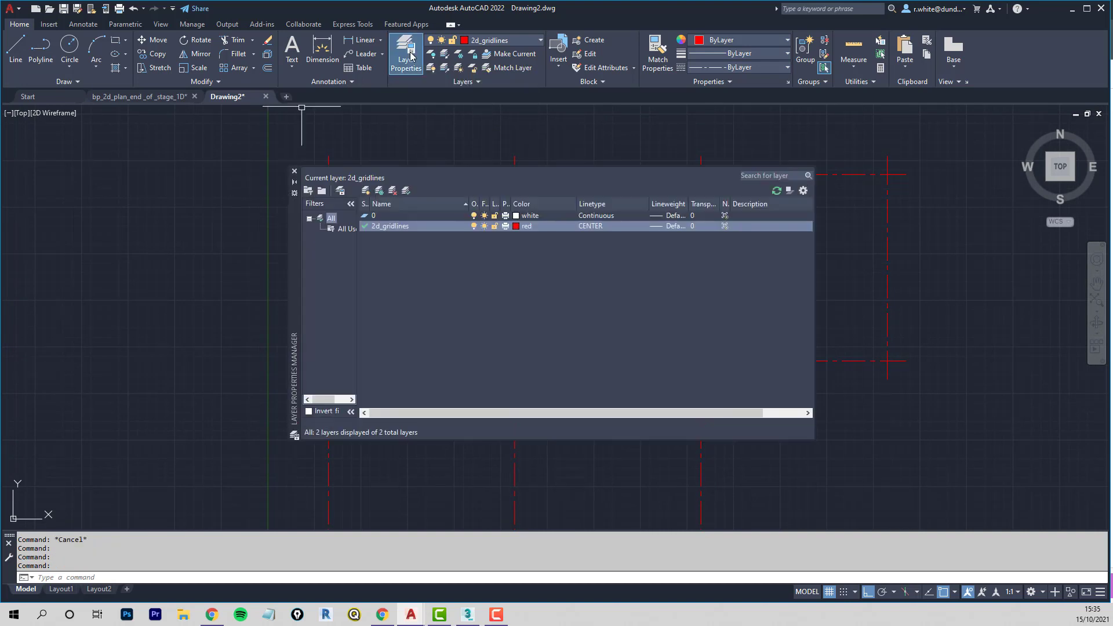
left_click(366, 190)
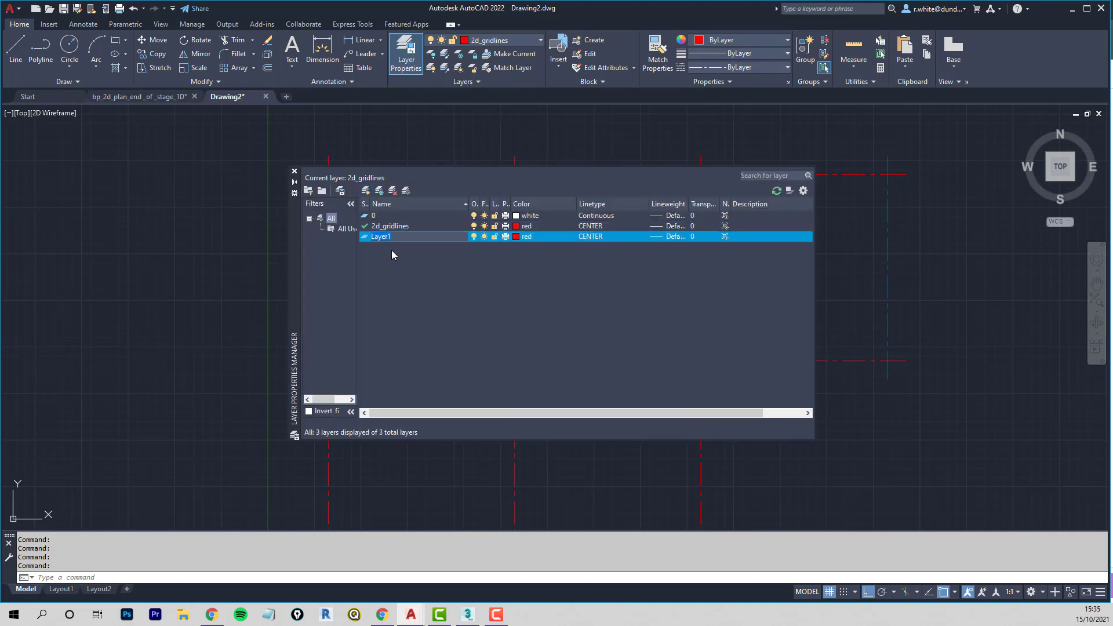
type("2d_column_st")
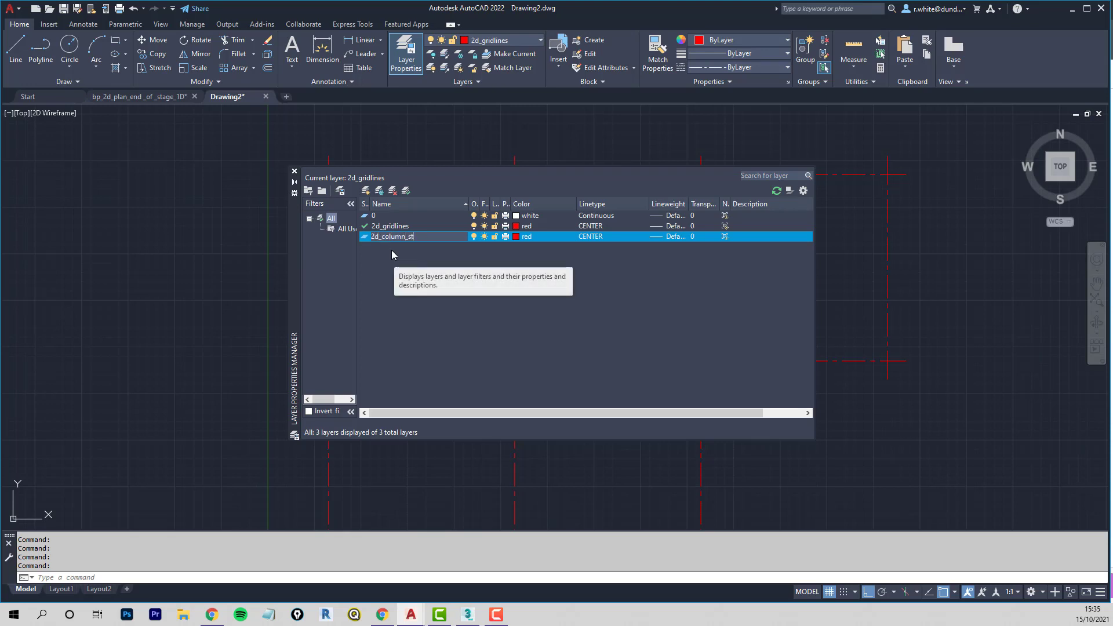
type("ainless")
Step: Set the 2d_column_stainless layer's color to white
left_click(516, 235)
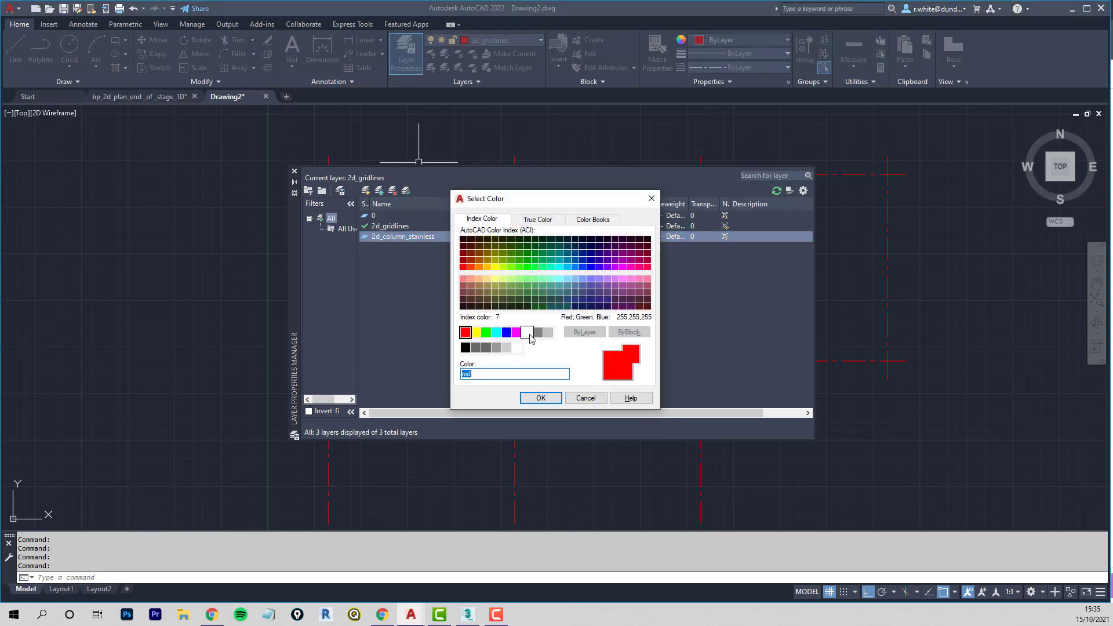
left_click(529, 334)
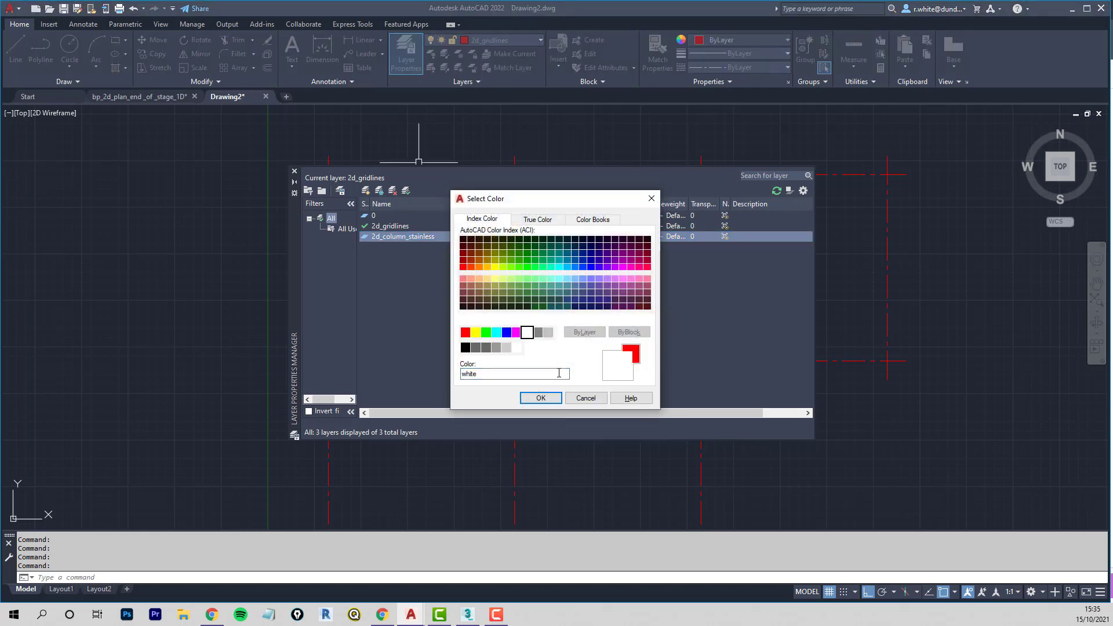
left_click(542, 398)
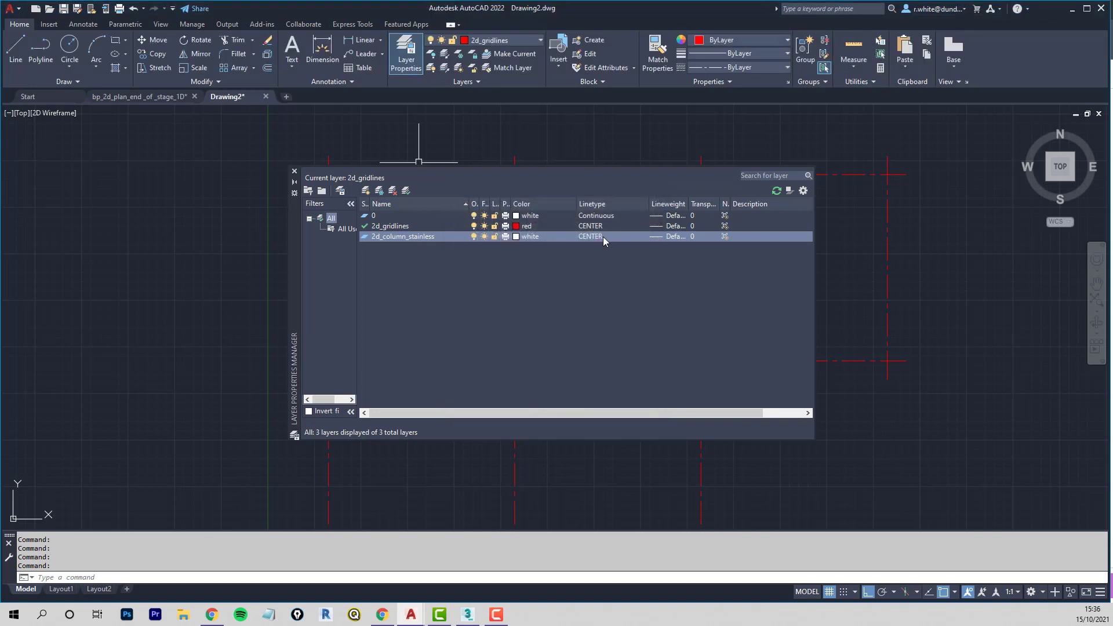
Step: Set the 2d_column_stainless layer's linetype to Continuous and make it the current layer
left_click(588, 237)
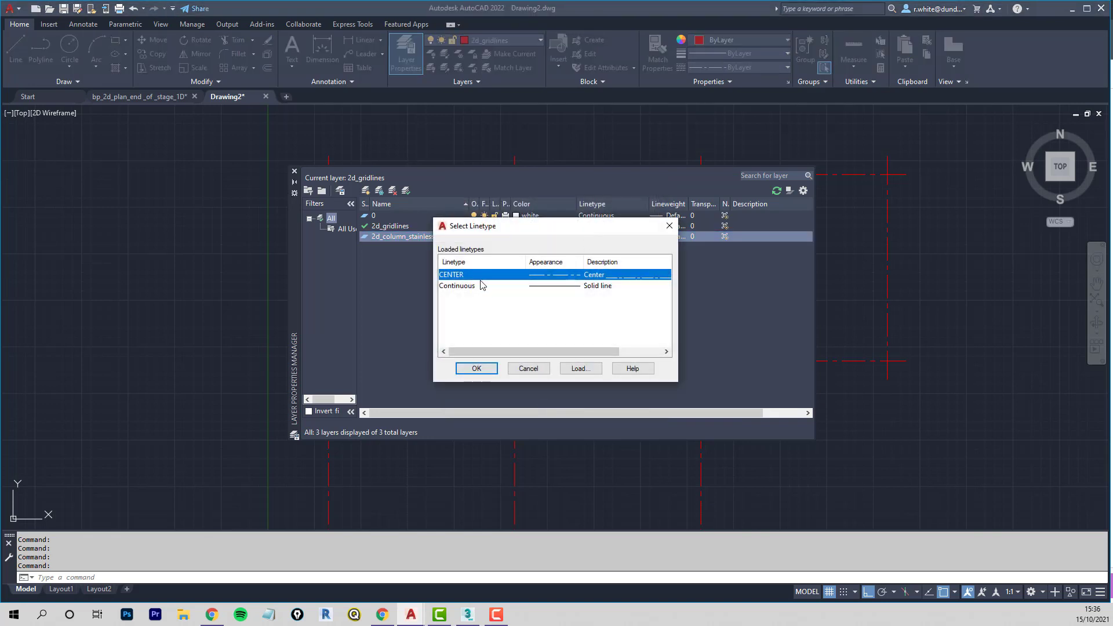
left_click(457, 287)
left_click(476, 370)
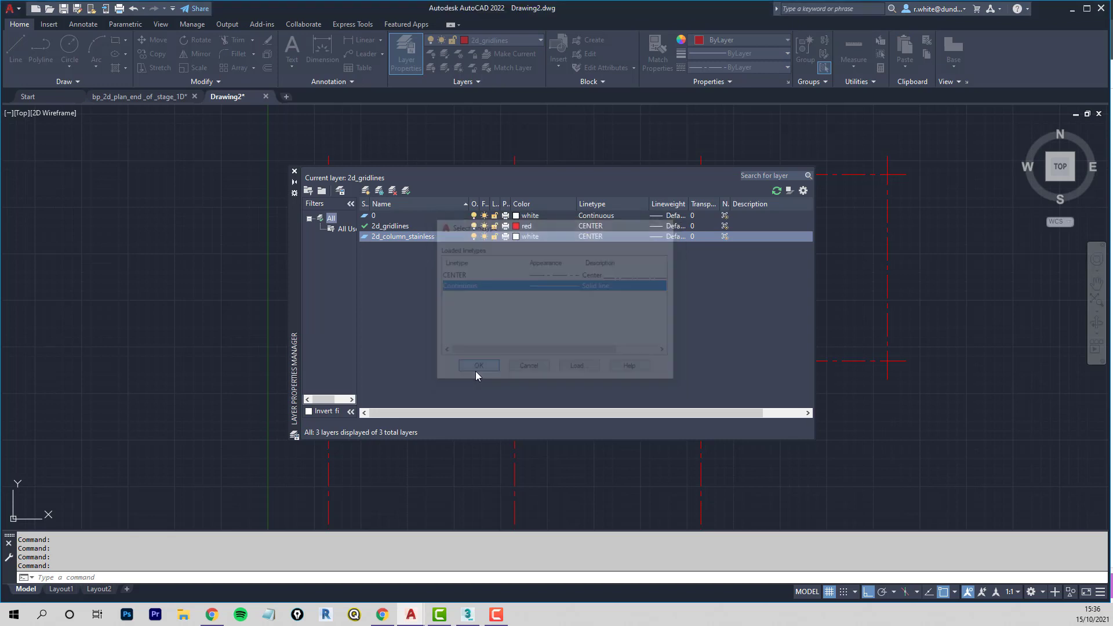
left_click(408, 195)
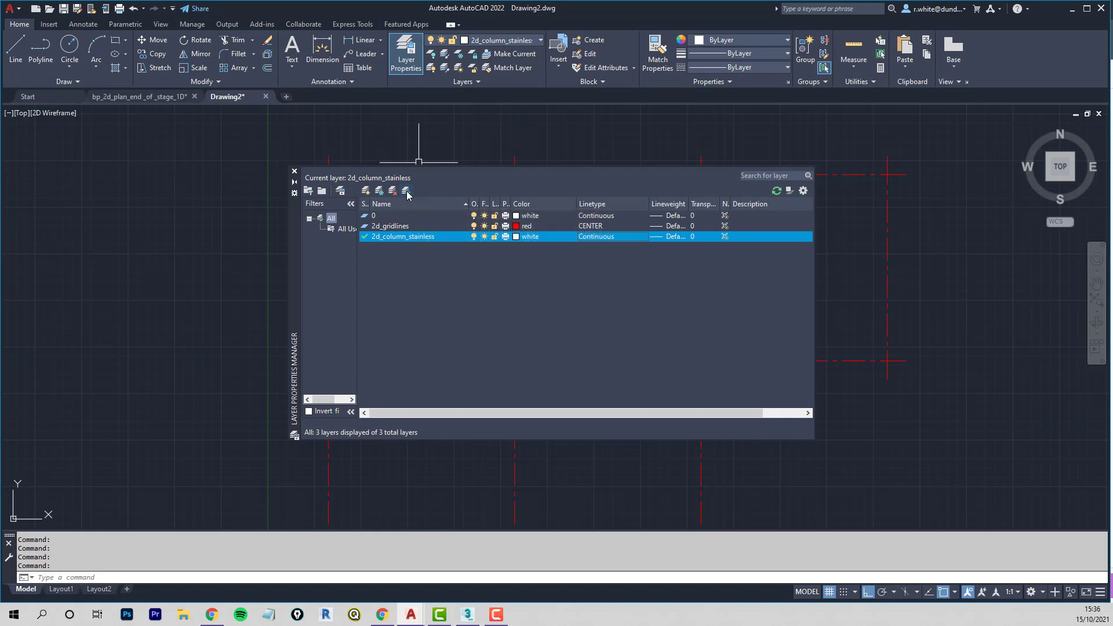
Step: Draw a 125-long horizontal line in the empty space above and left of the top-left gridline intersection
left_click(295, 172)
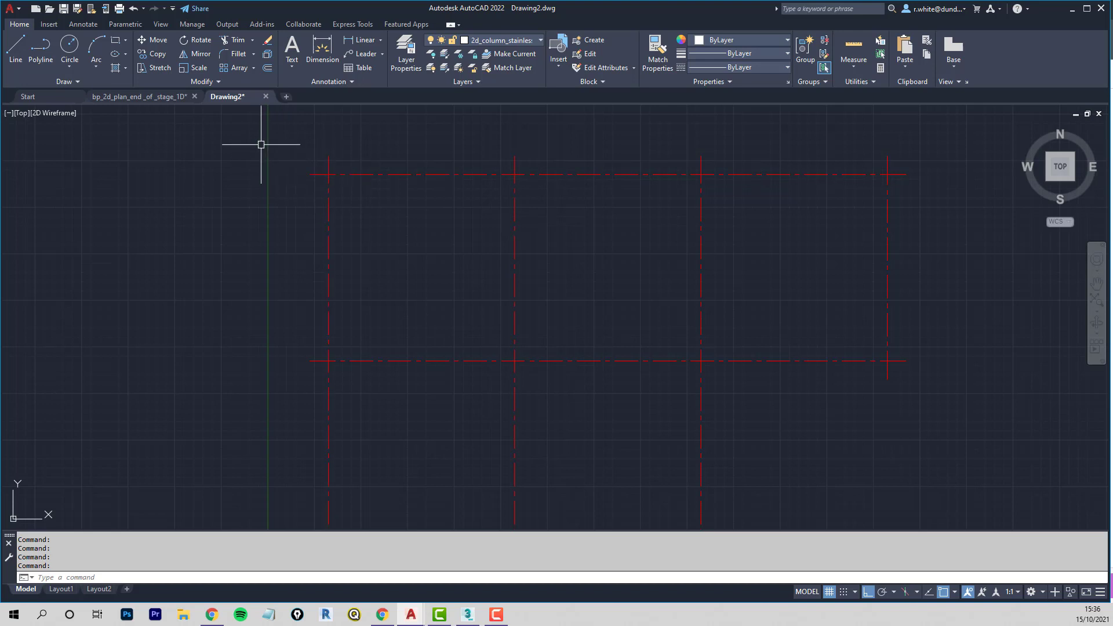
scroll(284, 152, "up", 10)
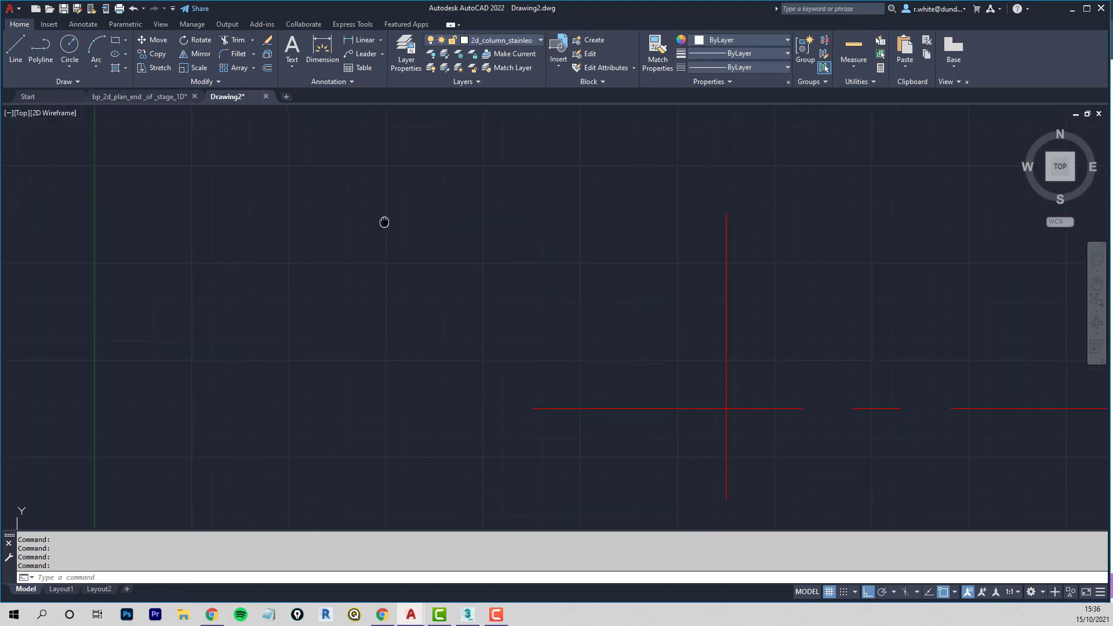
middle_click_drag(384, 222, 393, 239)
scroll(595, 302, "up", 2)
middle_click_drag(595, 304, 462, 241)
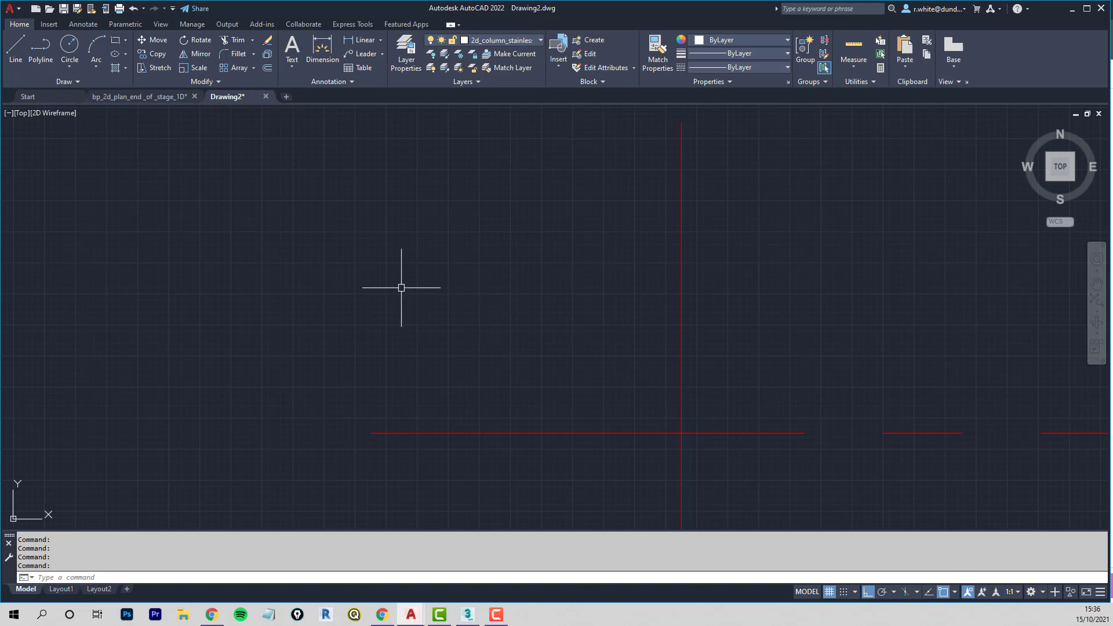
type("L")
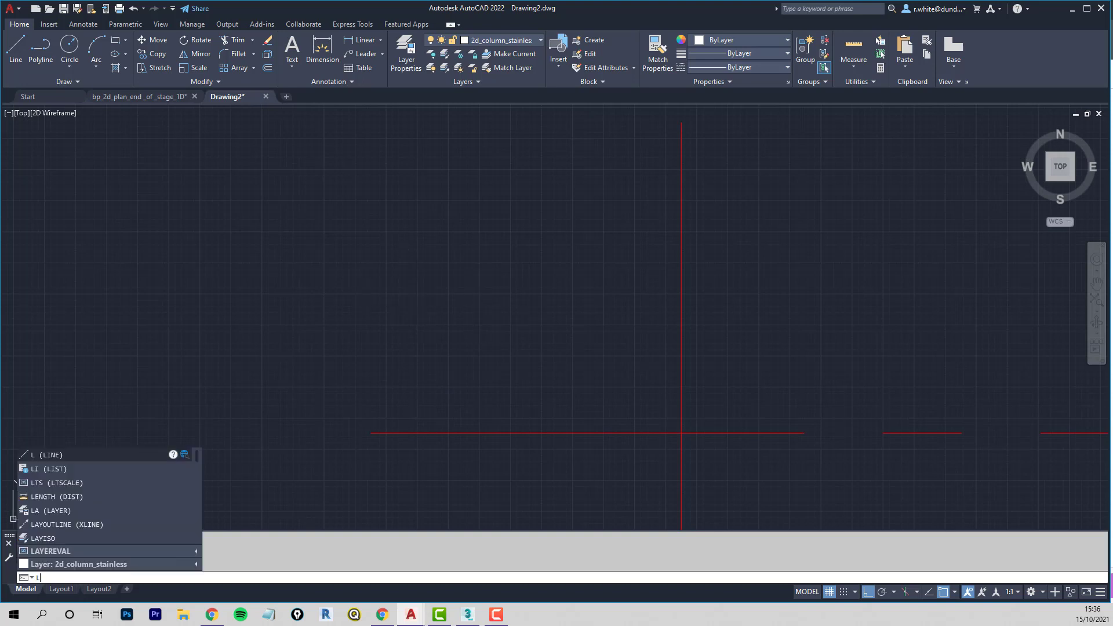
key("Return")
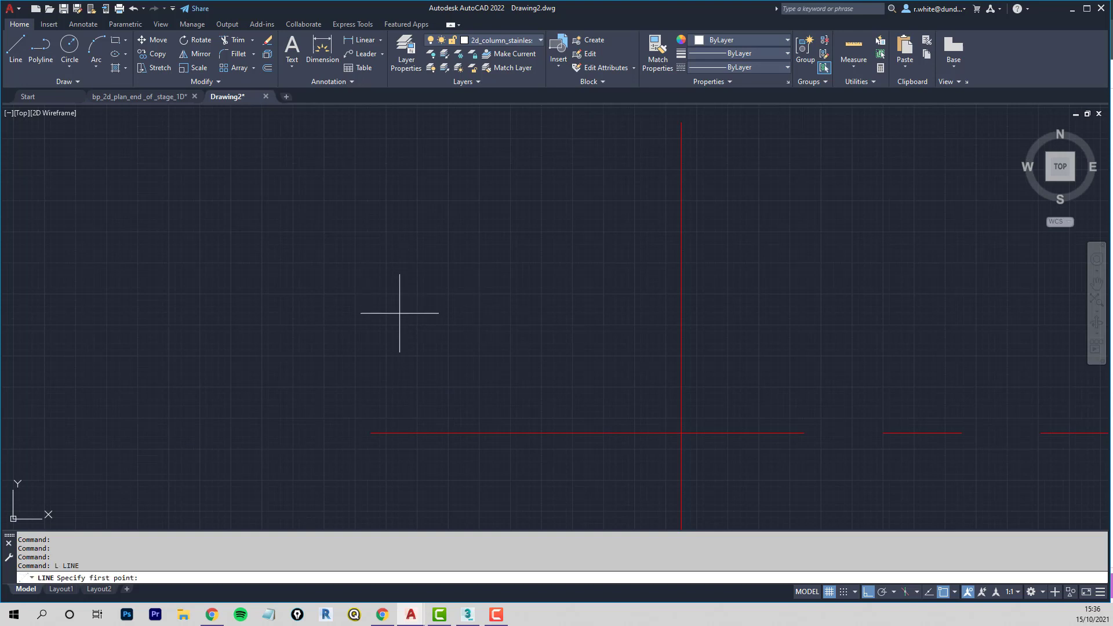
left_click(449, 320)
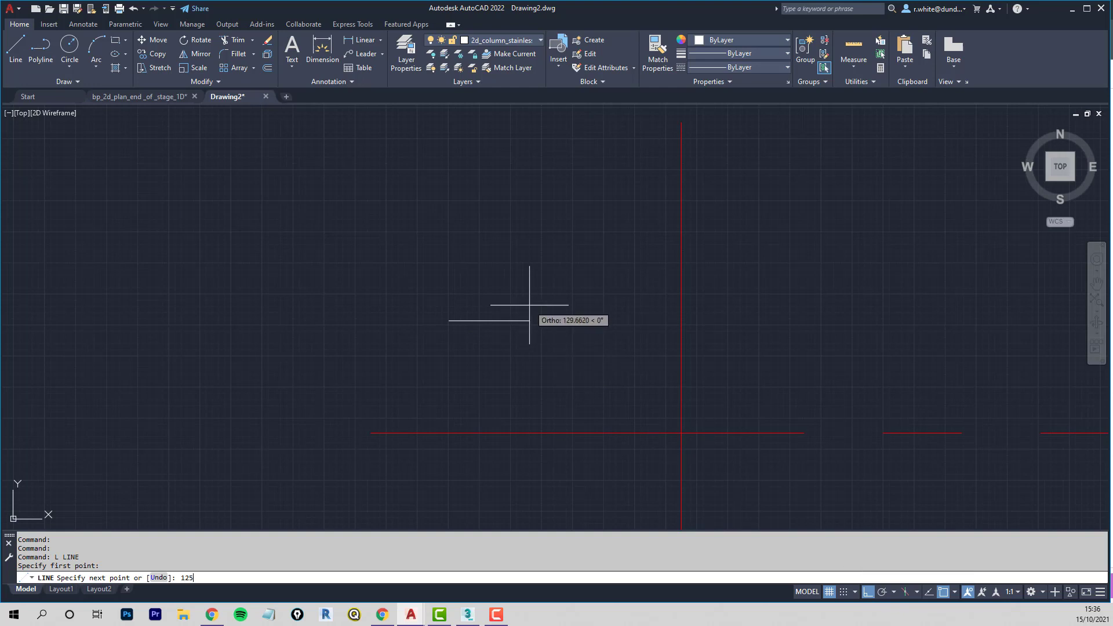
key("Return")
key("Return")
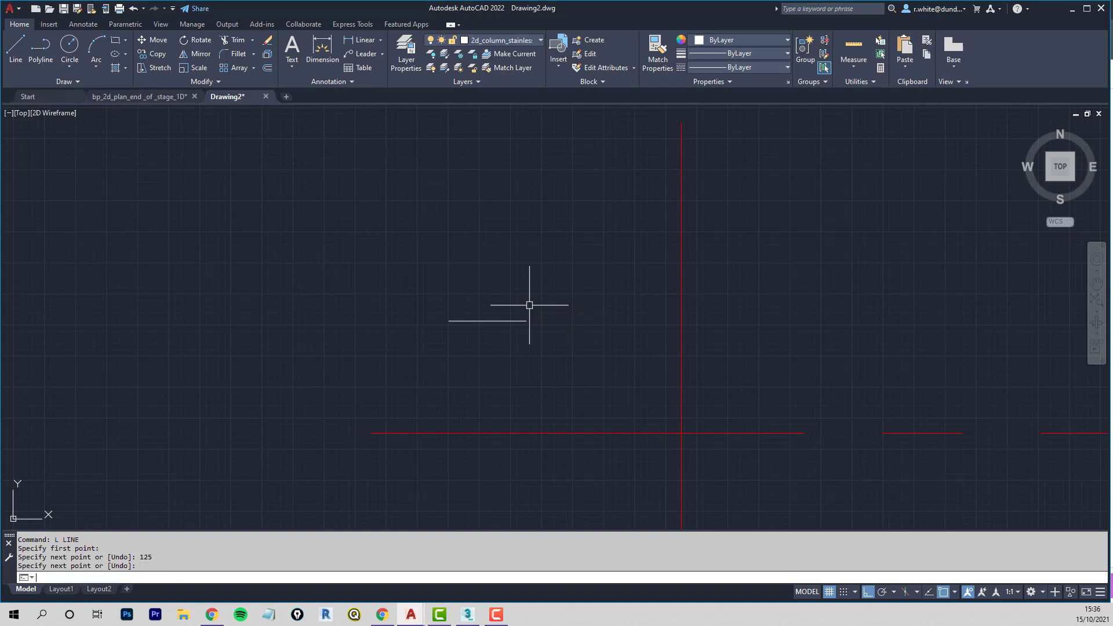
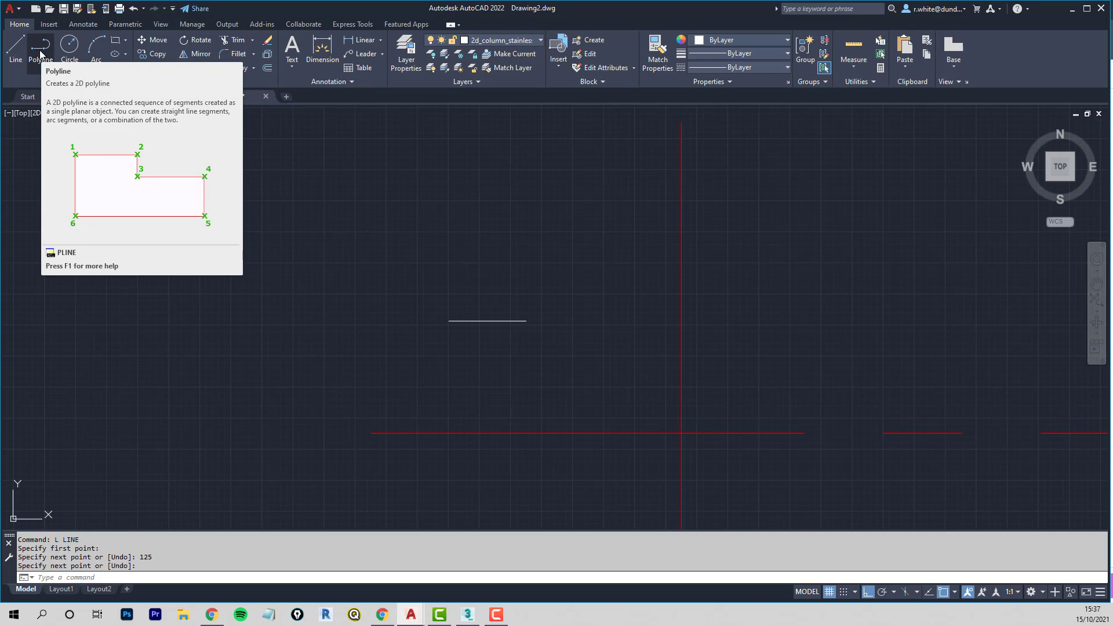
Step: Begin a polyline at the line's right endpoint with segments 25 up, 100 left, 100 up and 50 left
left_click(41, 53)
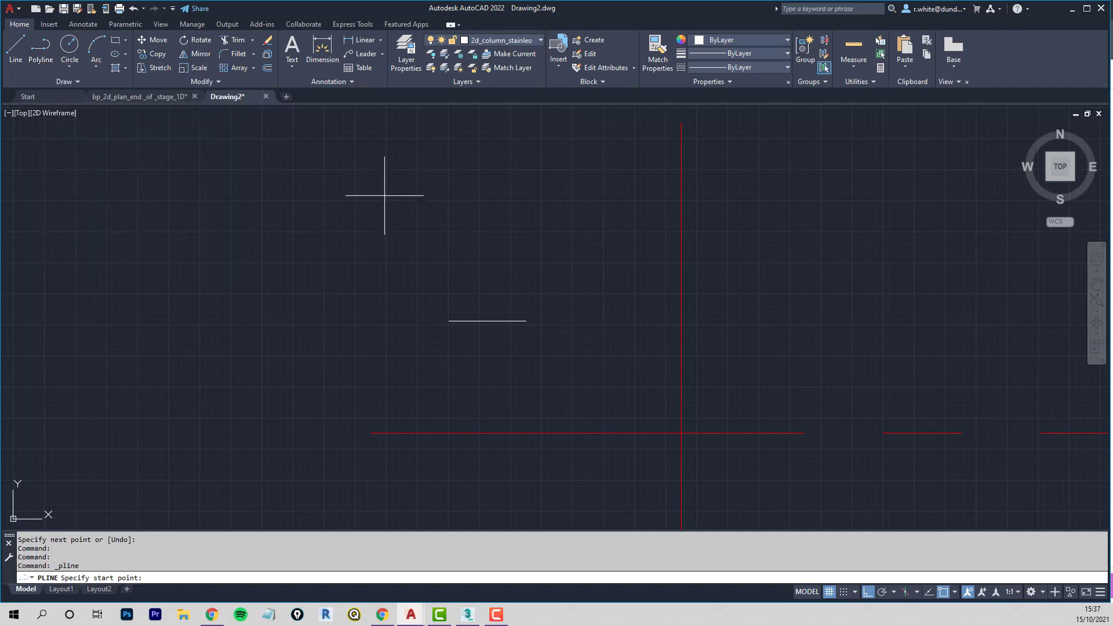
left_click(527, 320)
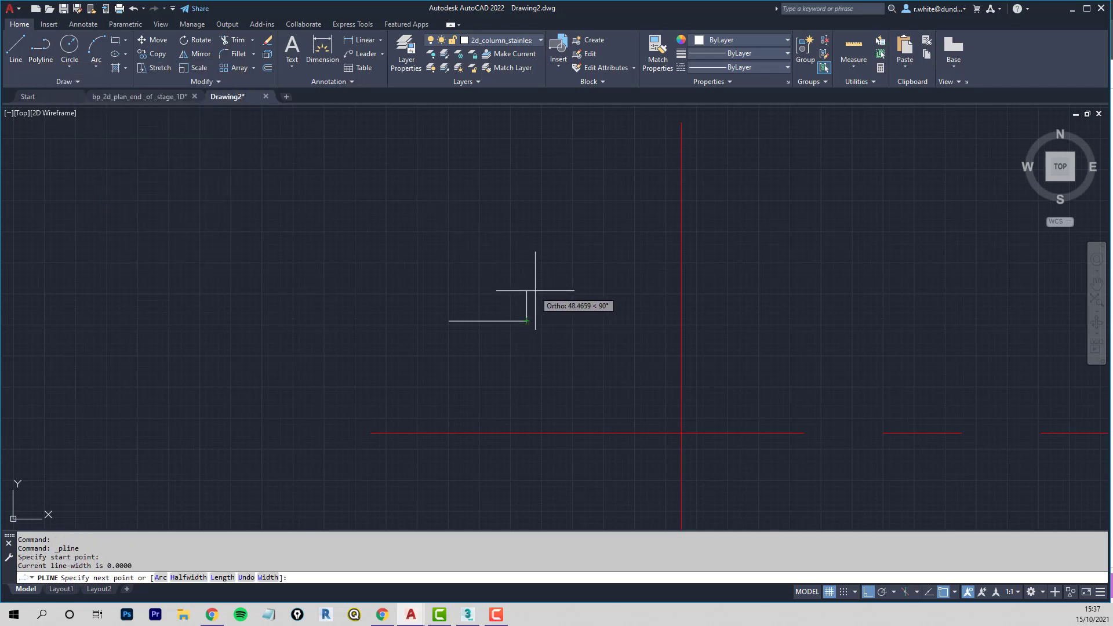
type("25")
key("Return")
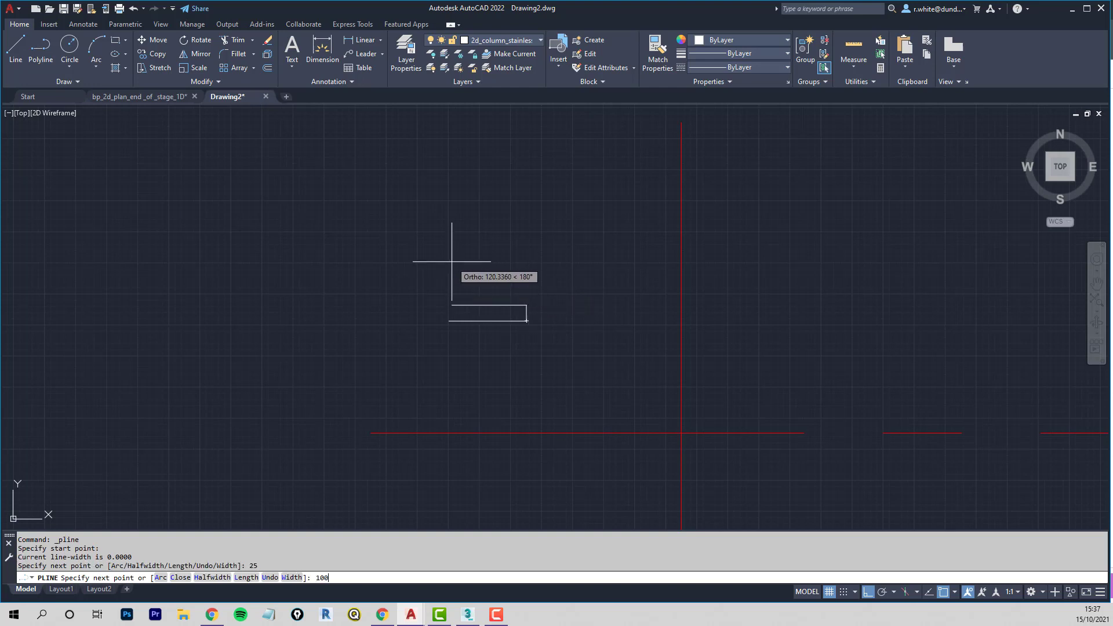
type("100")
key("Return")
type("10")
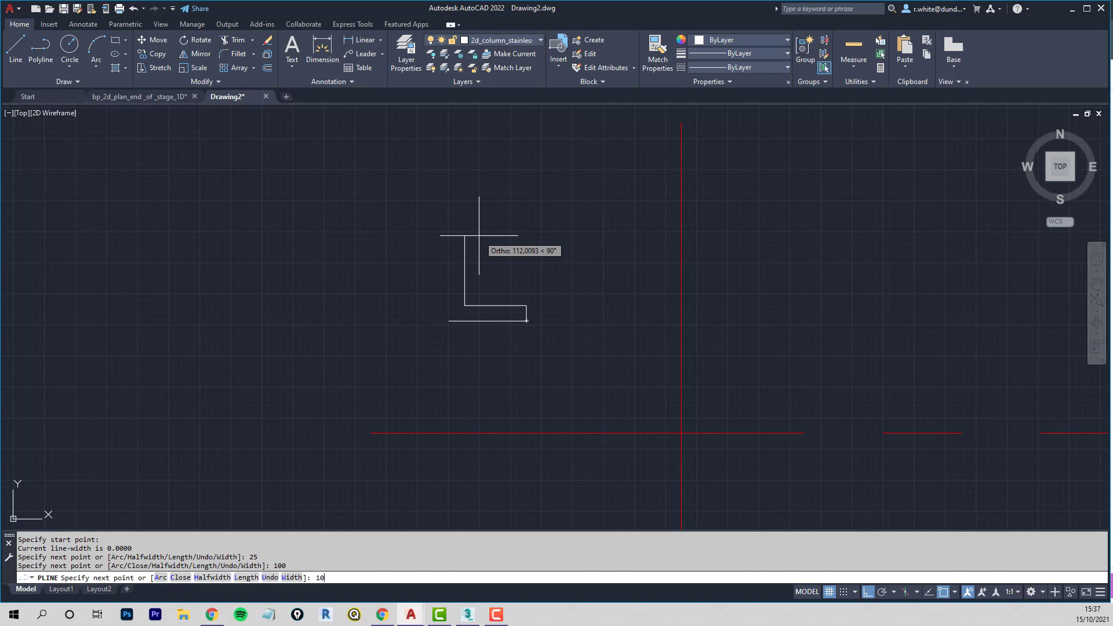
type("0")
key("Return")
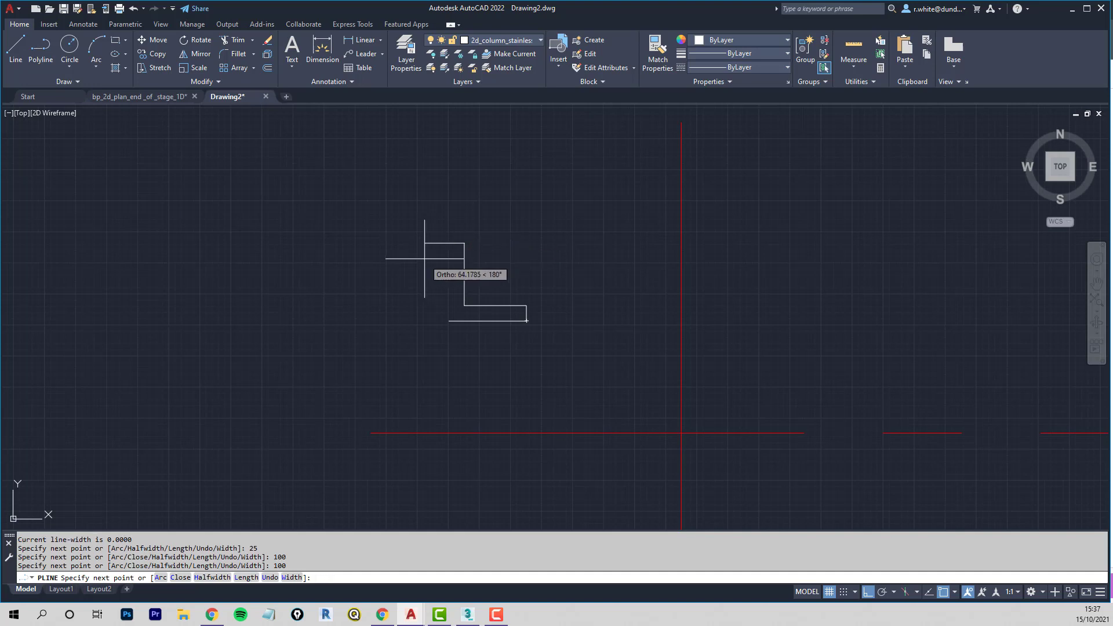
type("50")
key("Return")
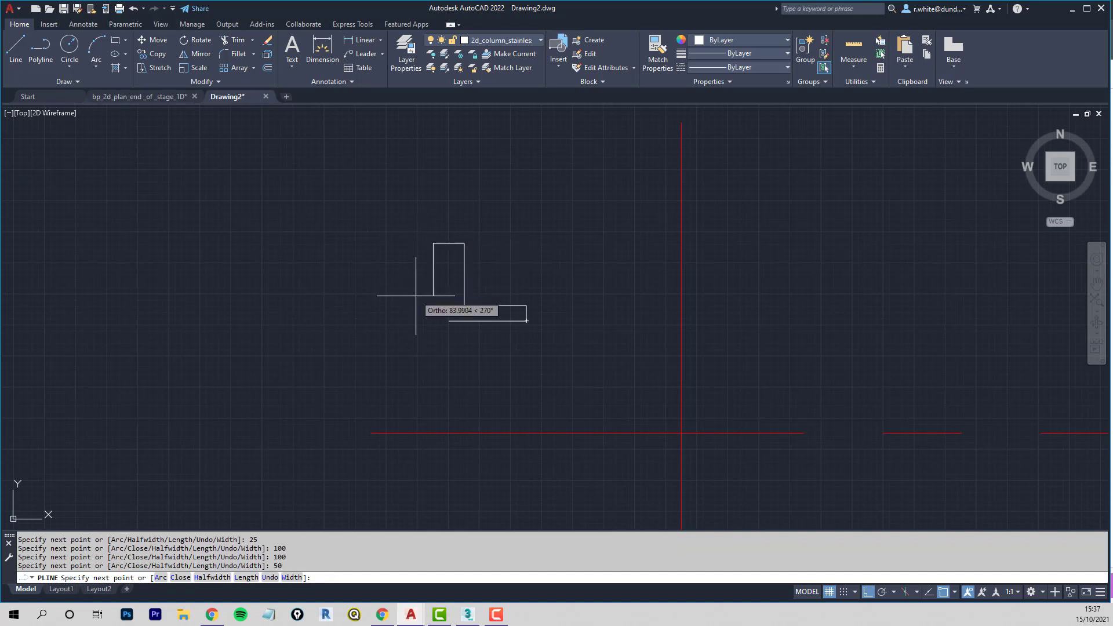
Step: Continue the cross outline with polyline segments 100 down, 100 left, 50 down, 100 right and 100 down
type("100")
key("Return")
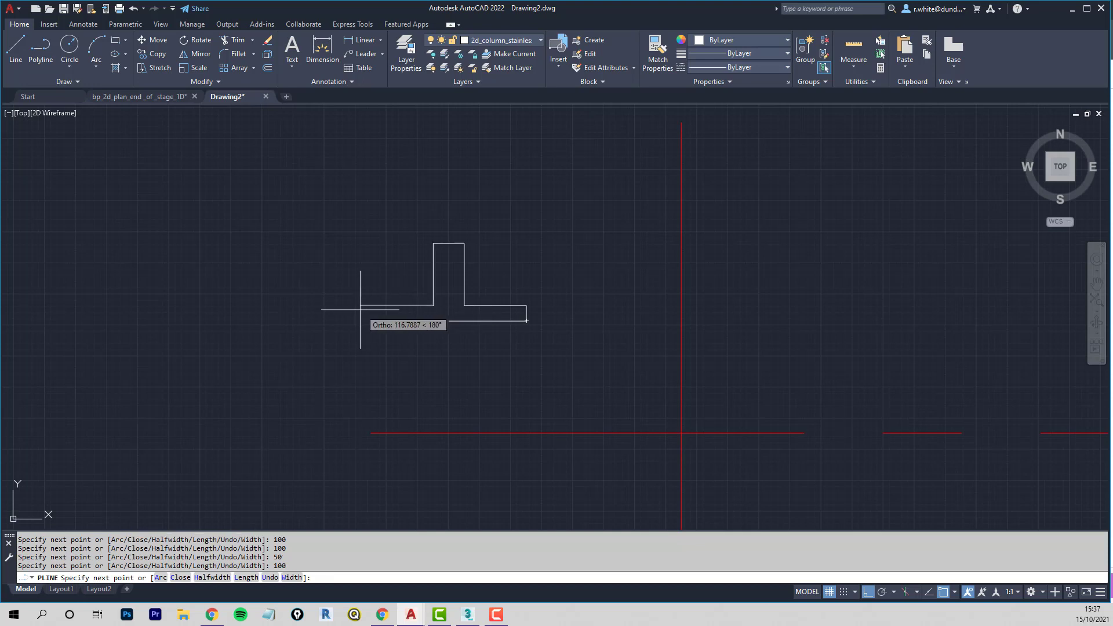
key("Return")
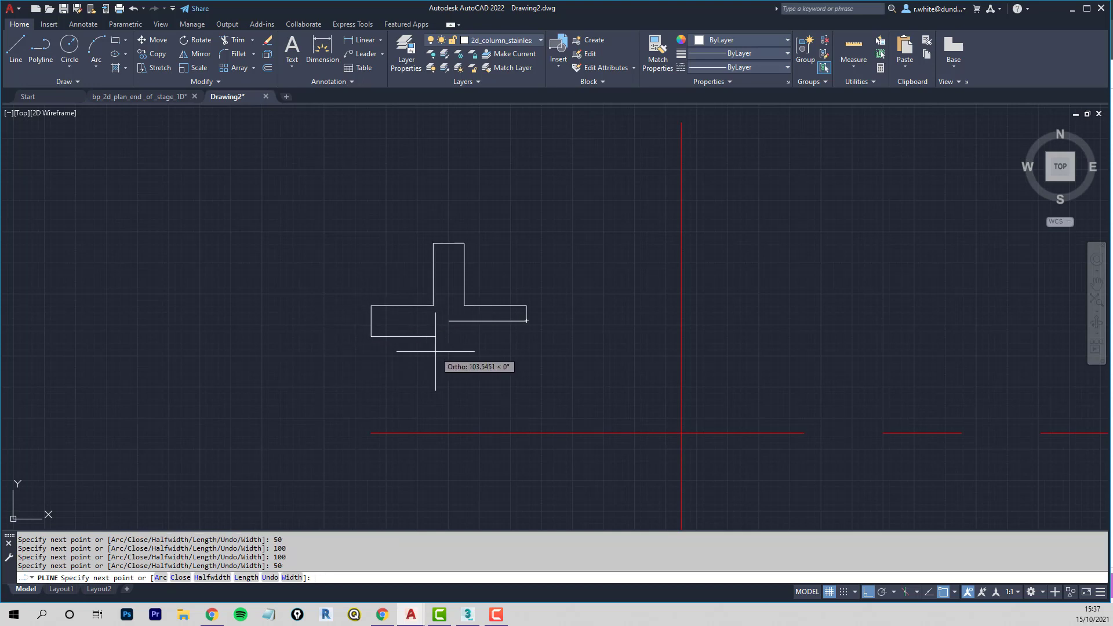
type("10")
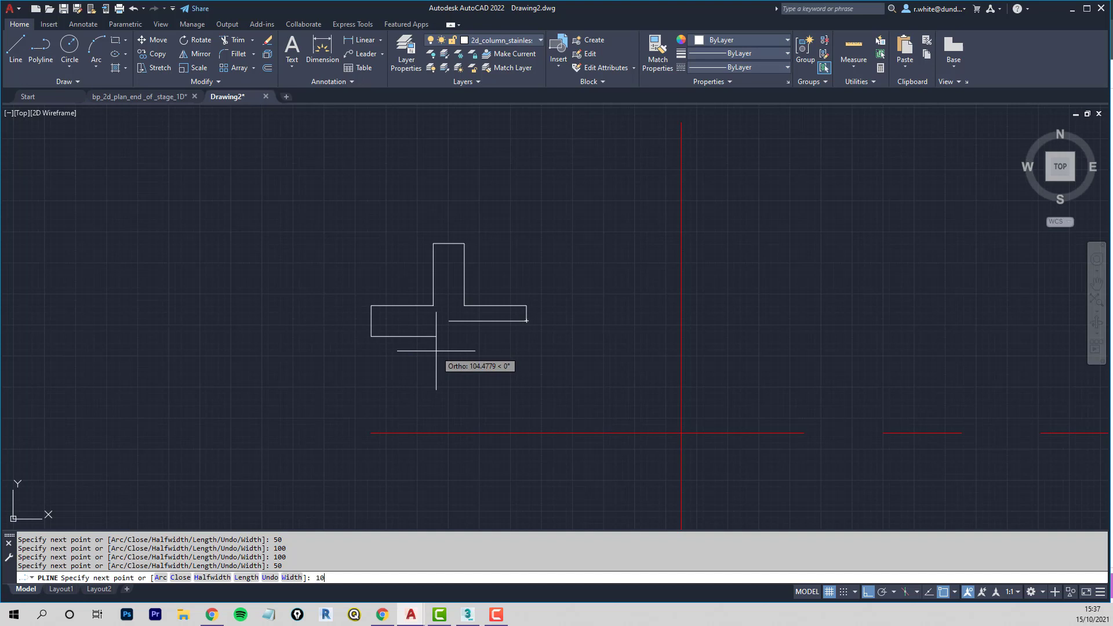
type("0")
key("Return")
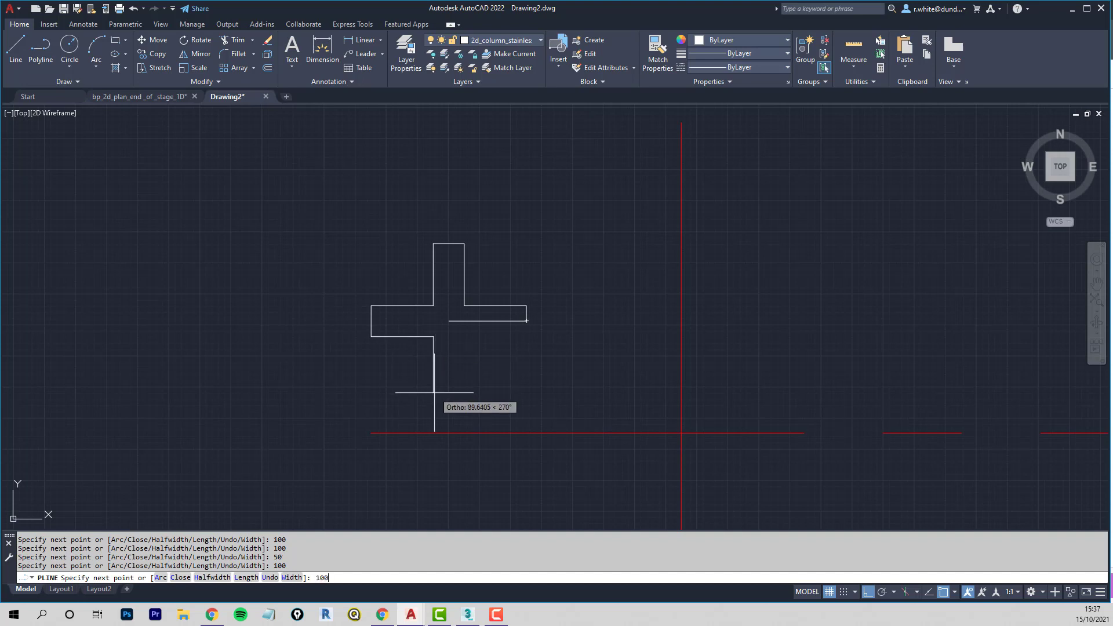
key("Return")
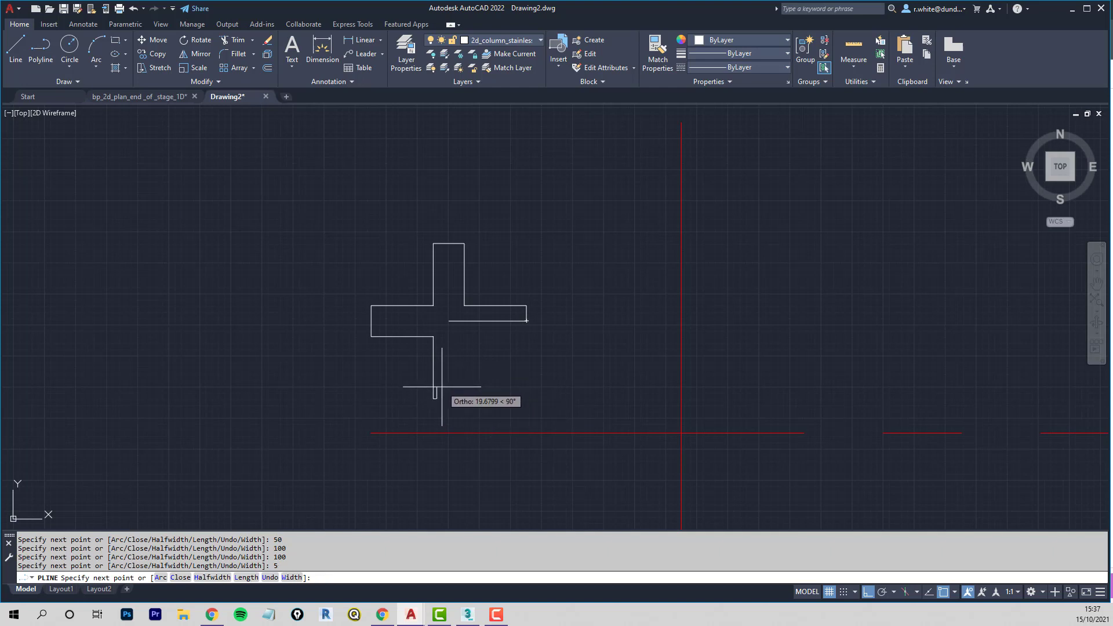
Step: Undo the mistaken 5-long segment and finish the polyline with segments 50 right, 100 up and 100 right
type("U")
key("Return")
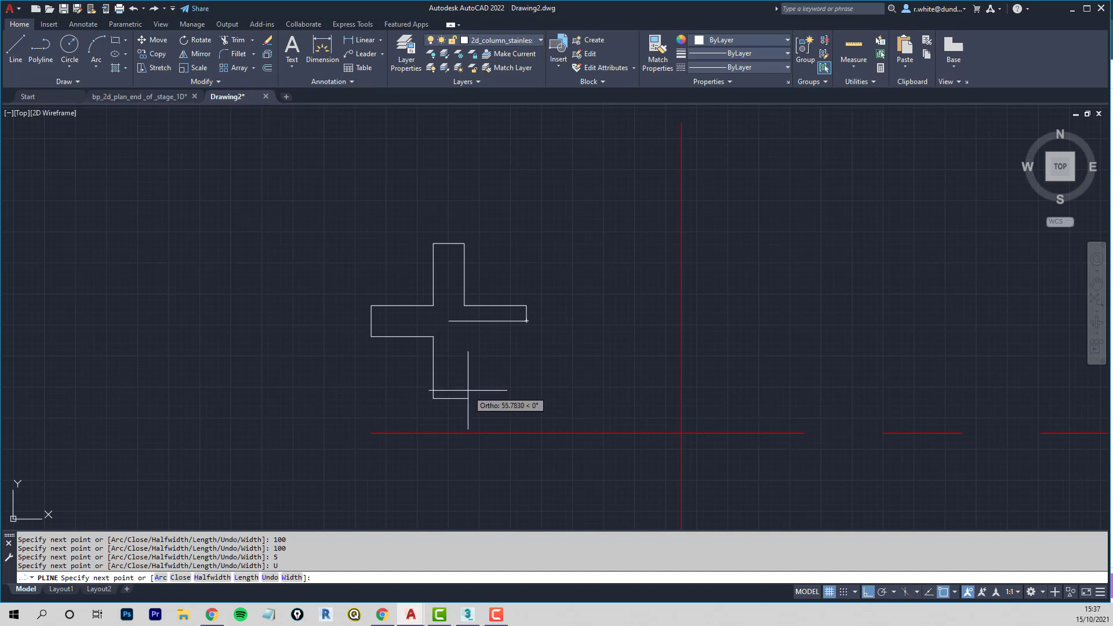
type("5")
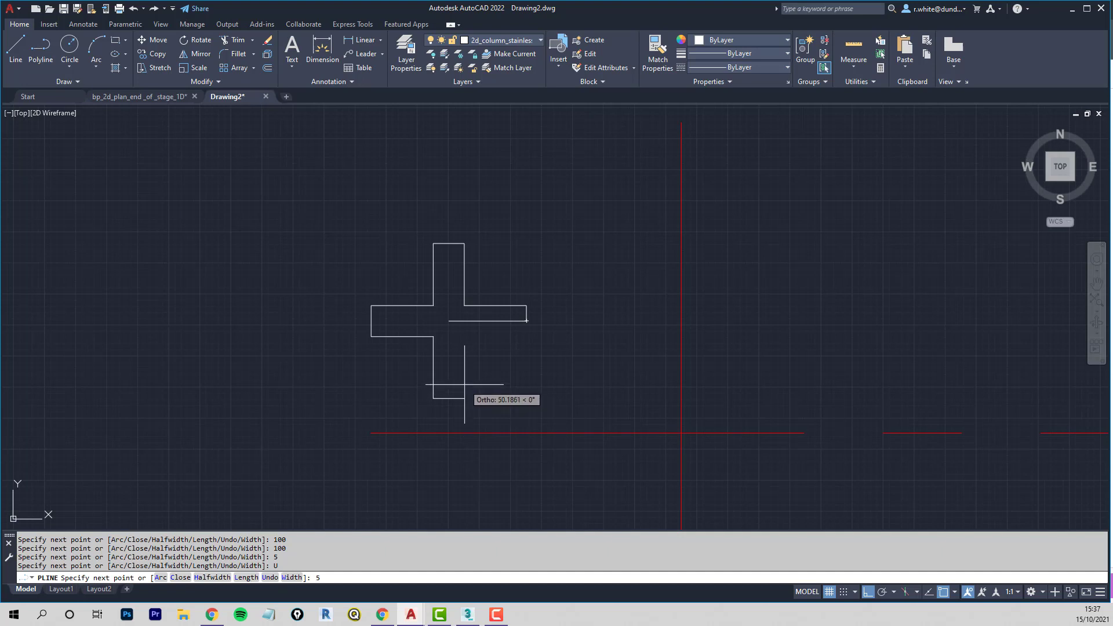
type("0")
key("Return")
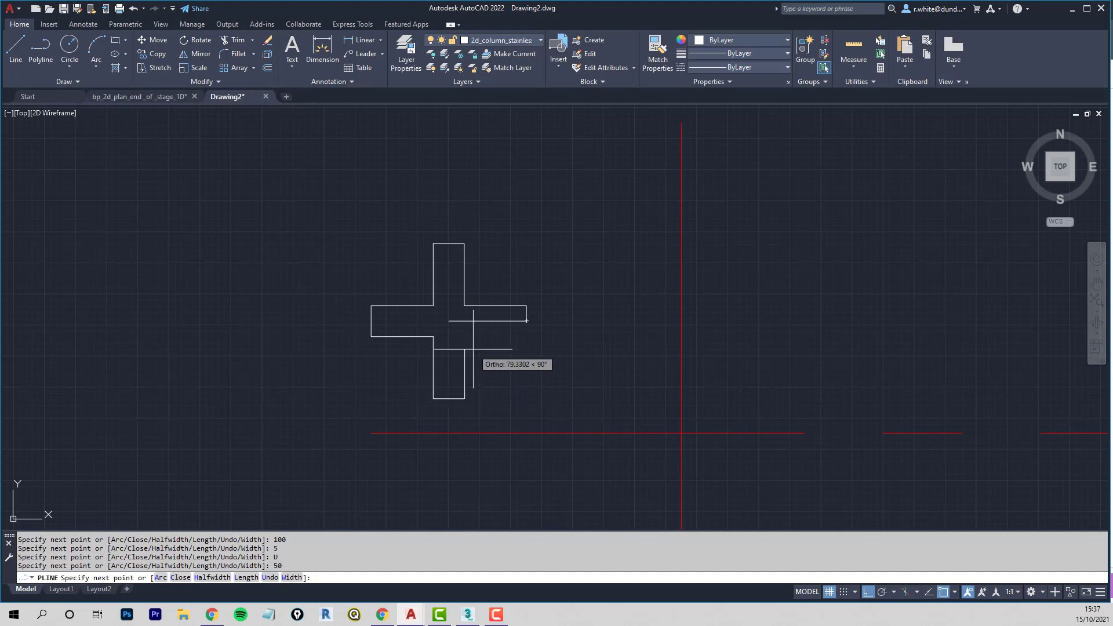
type("100")
key("Return")
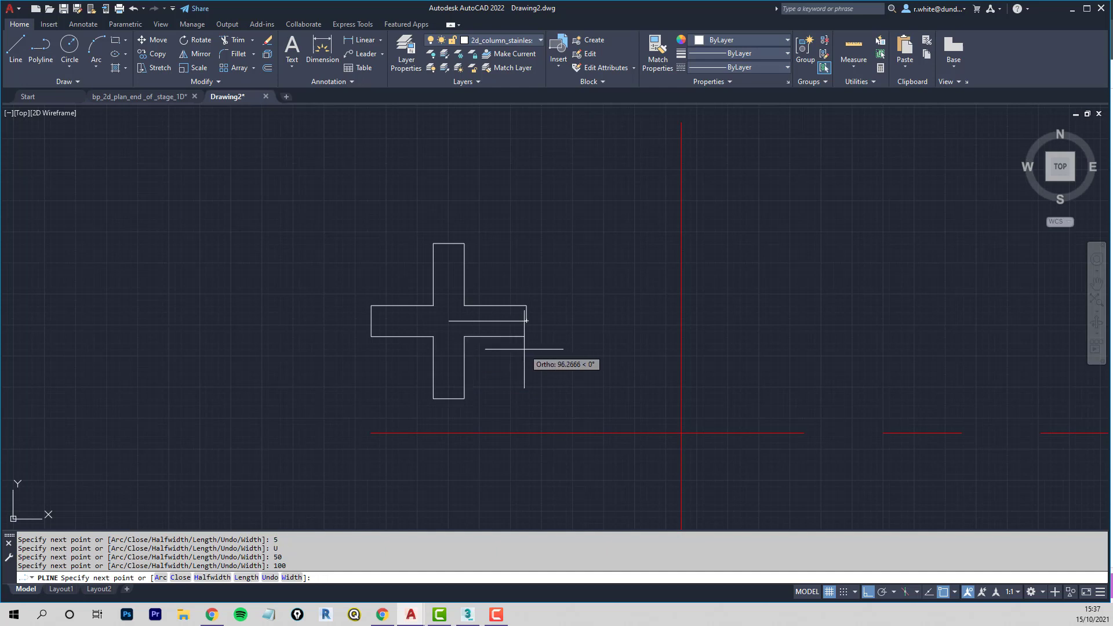
type("100")
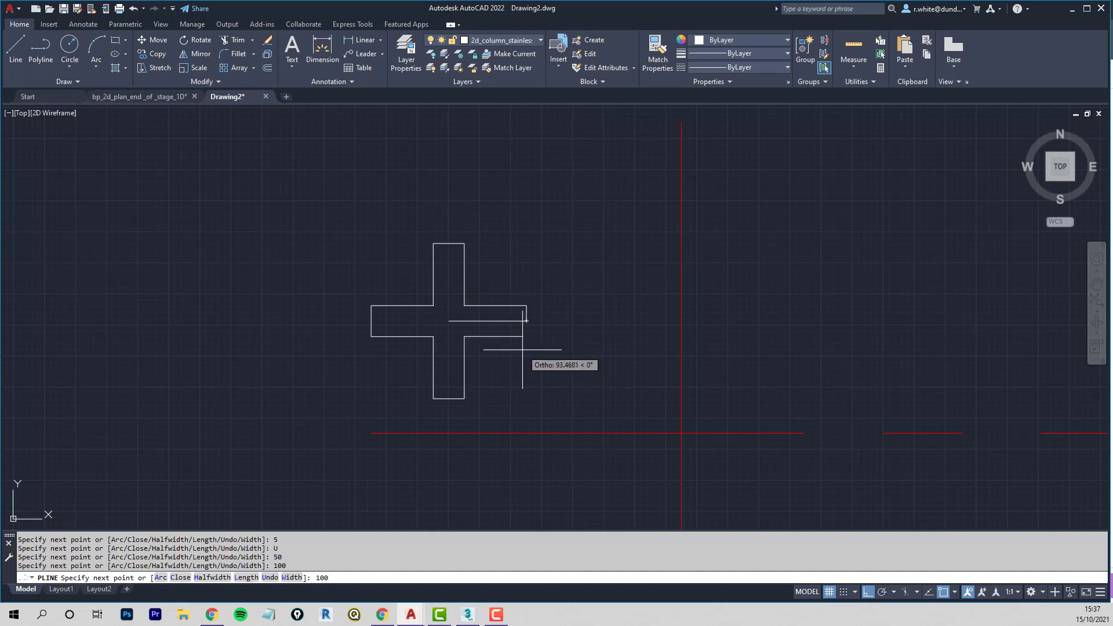
key("Return")
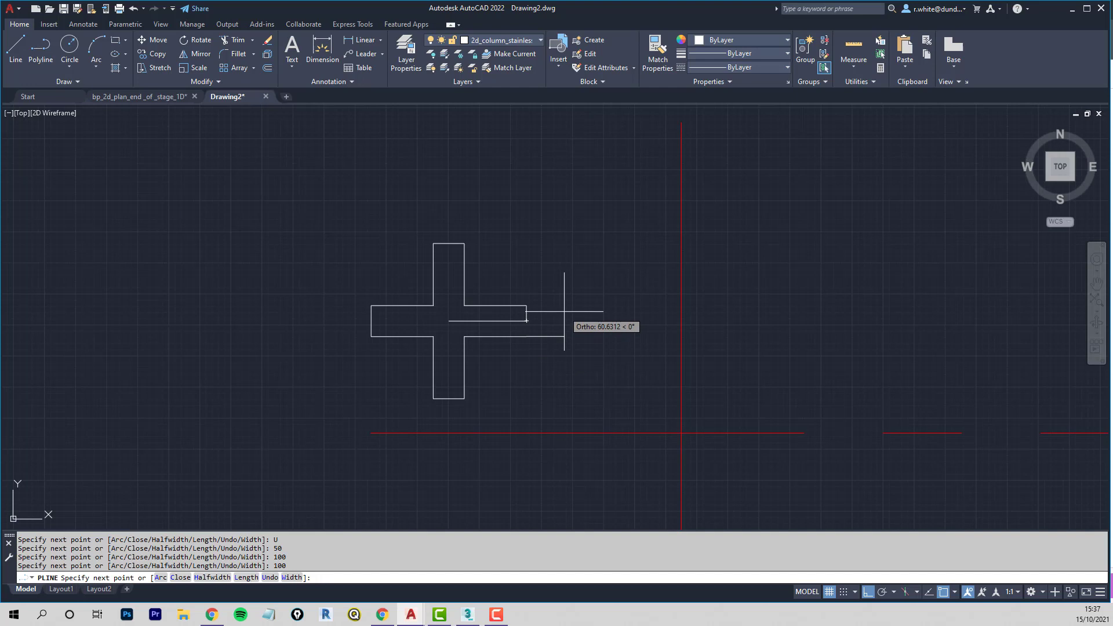
key("Return")
Step: Close the cross outline by stretching the polyline's open start point down to its other end on the right arm
scroll(529, 315, "up", 2)
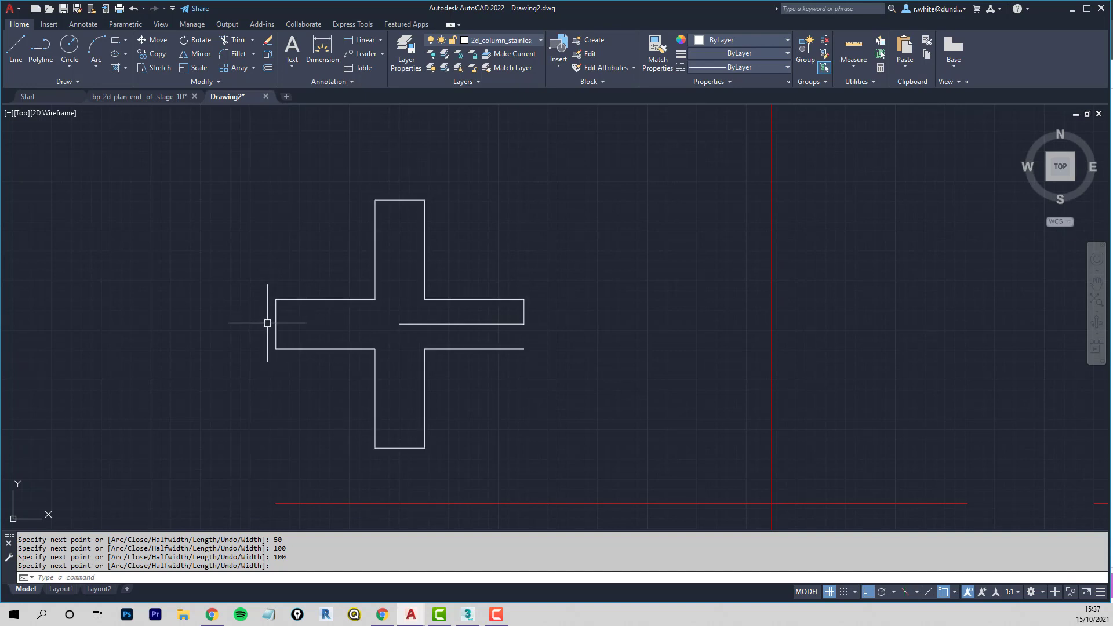
key("Return")
left_click(524, 317)
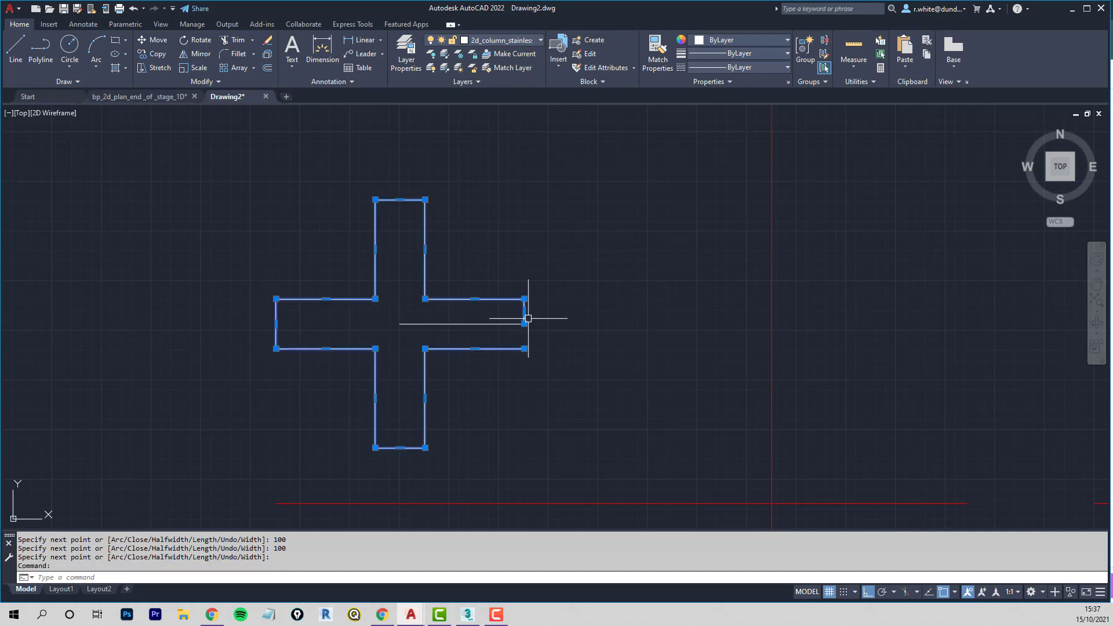
left_click(525, 323)
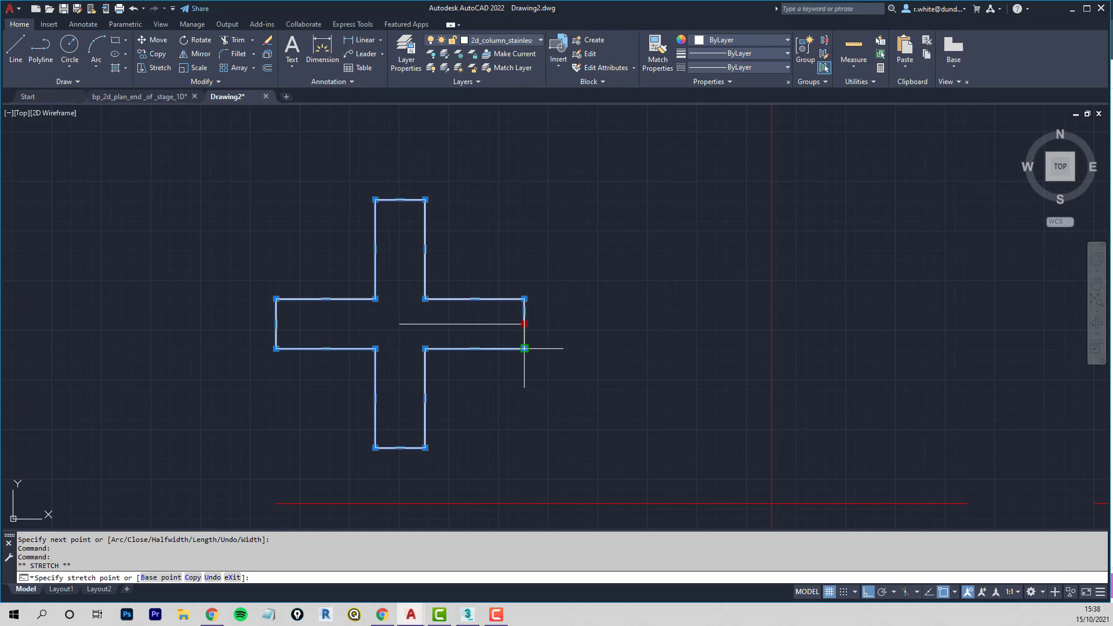
key("Escape")
left_click(459, 299)
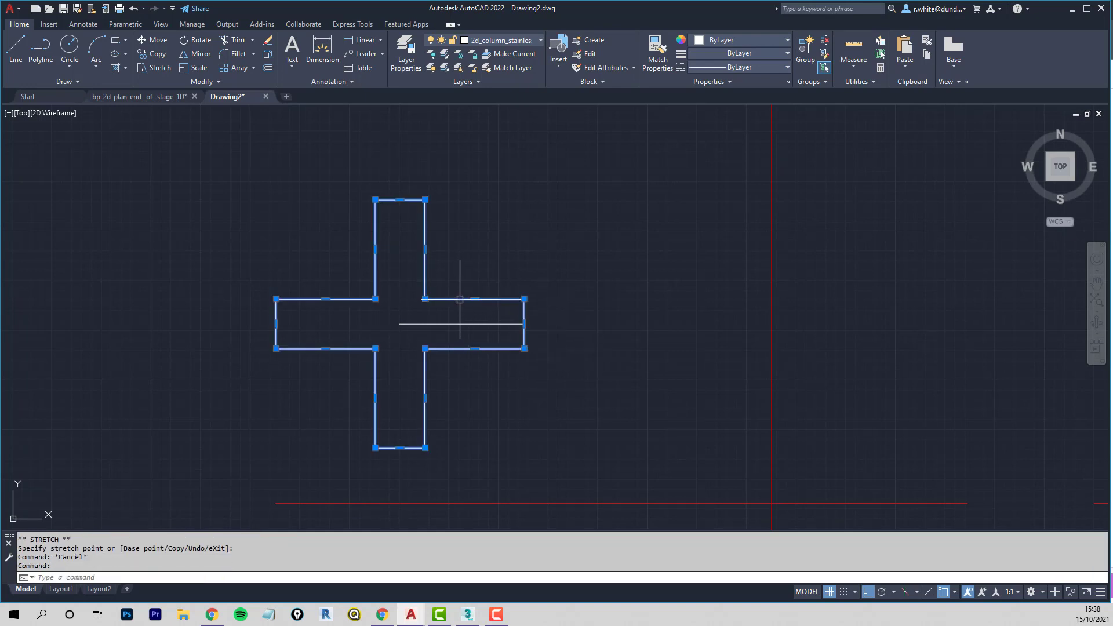
key("Escape")
left_click(459, 299)
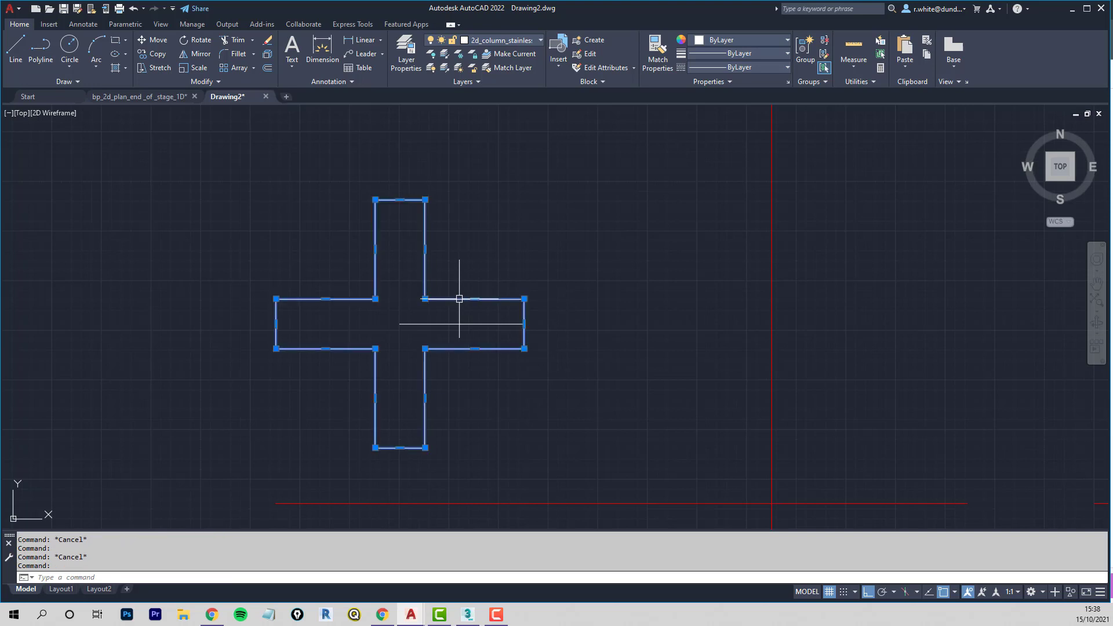
key("Escape")
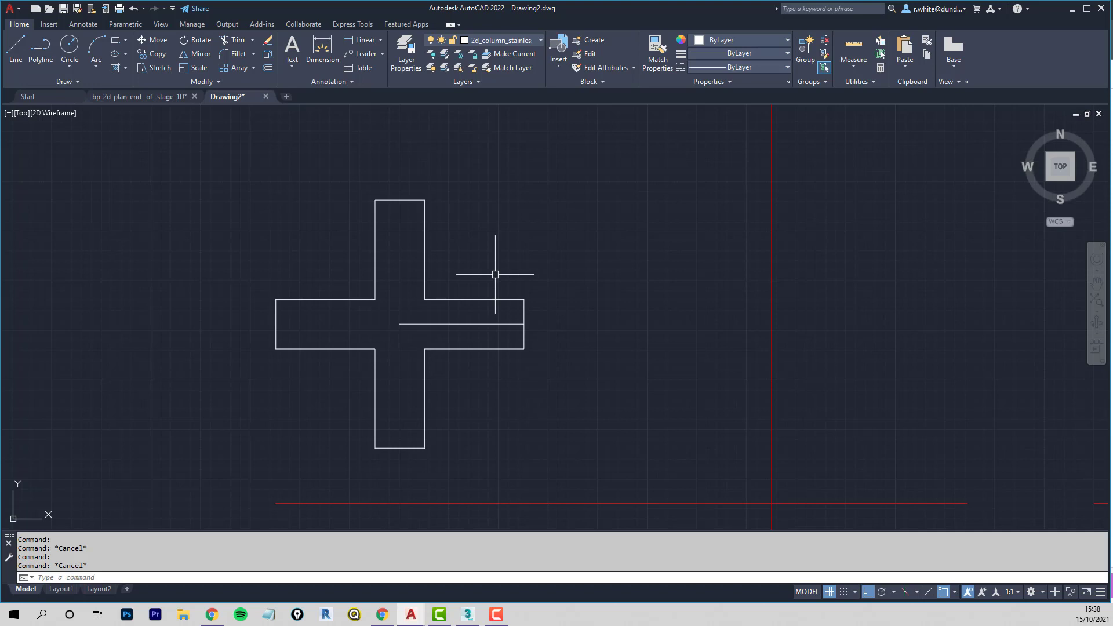
Step: Start a block definition named CRUCIFORM COLUMN with its base point at the inner end of the line, at the cross's centre
type("b")
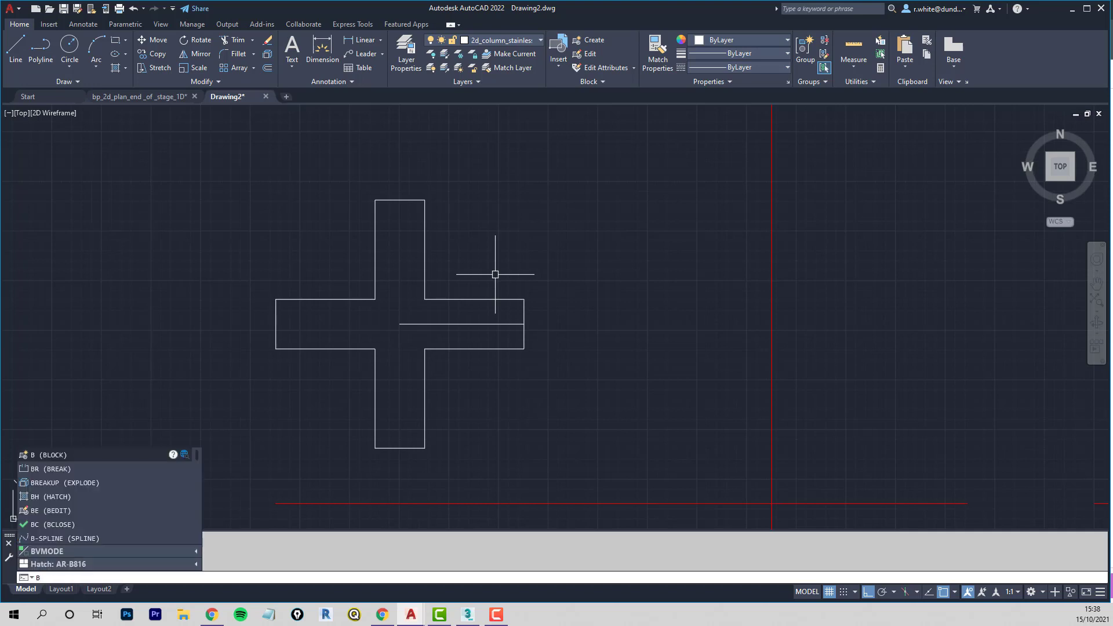
key("Return")
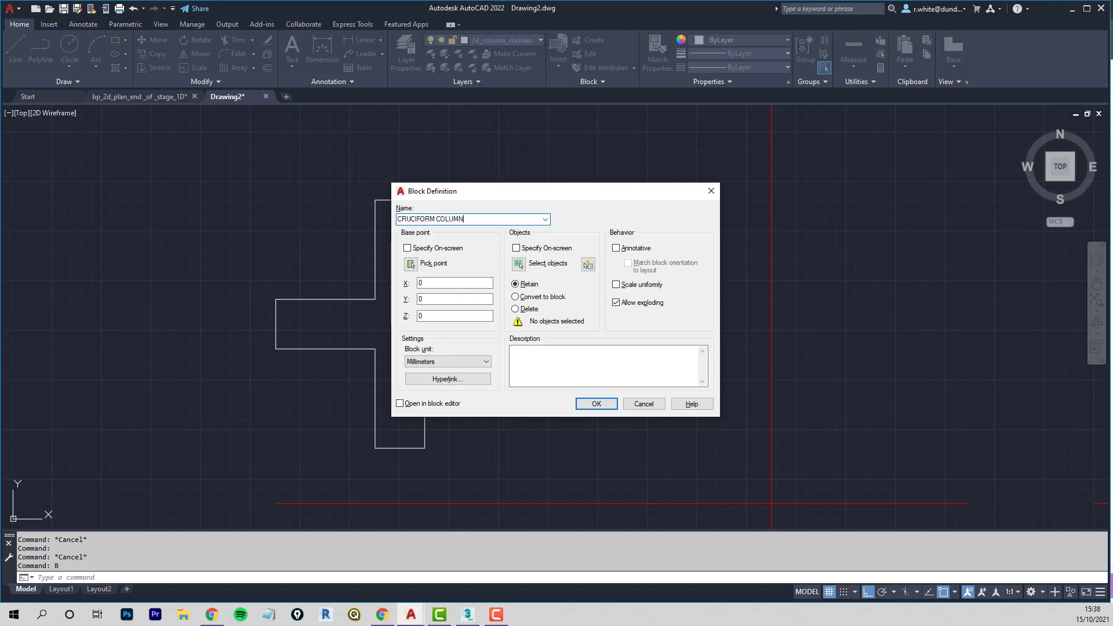
left_click(411, 264)
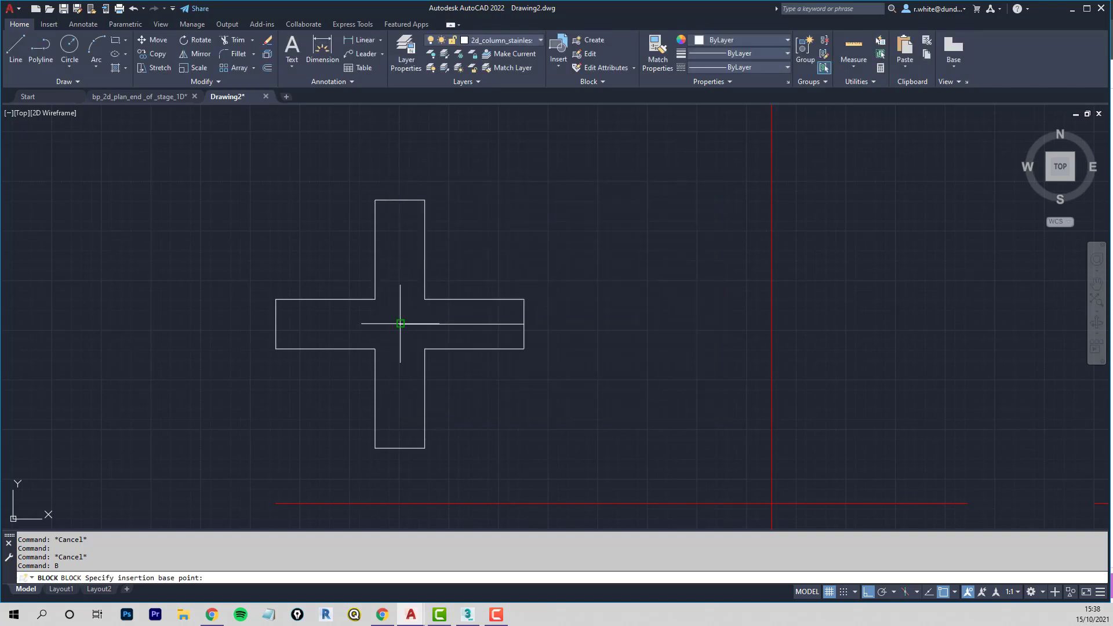
left_click(400, 323)
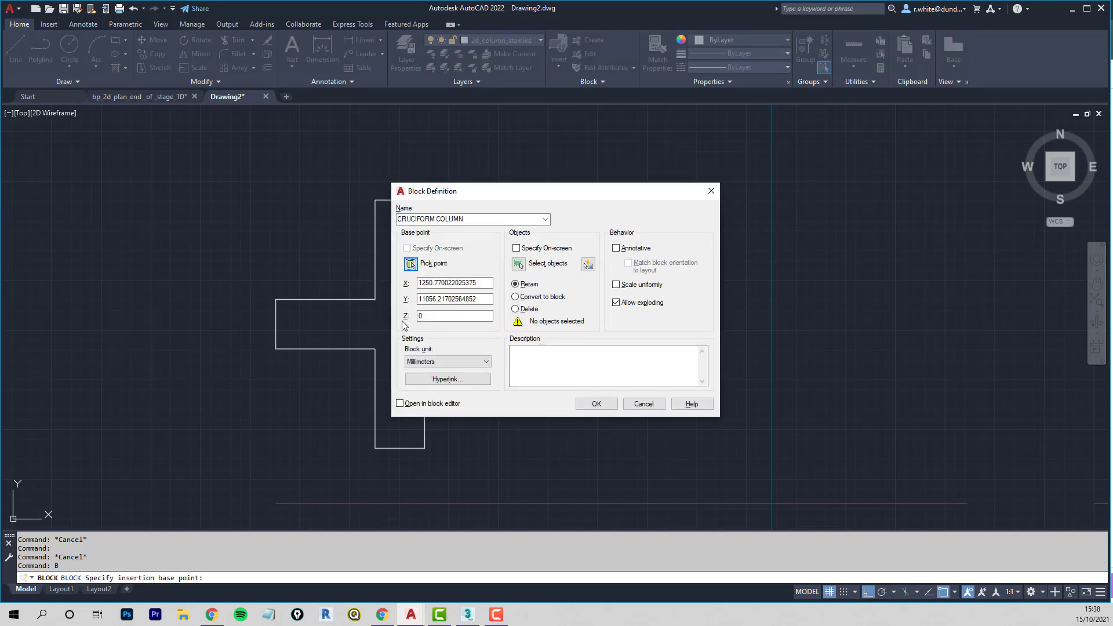
Step: Select only the closed cross outline as the block's object, keep the Retain option, and complete the CRUCIFORM COLUMN block definition
left_click(518, 265)
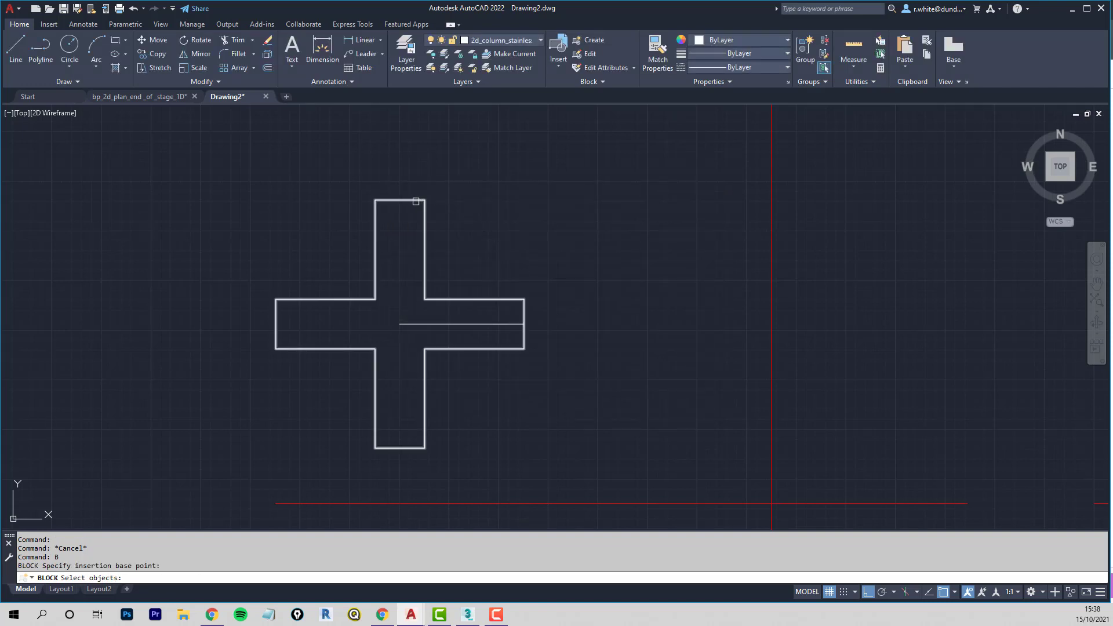
left_click(390, 201)
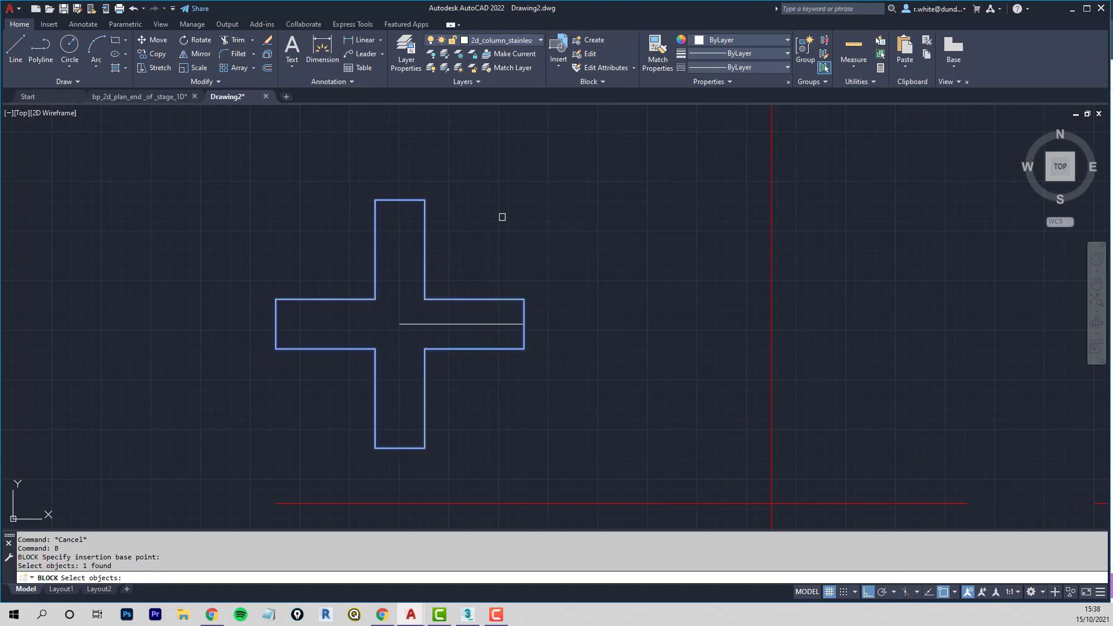
key("Return")
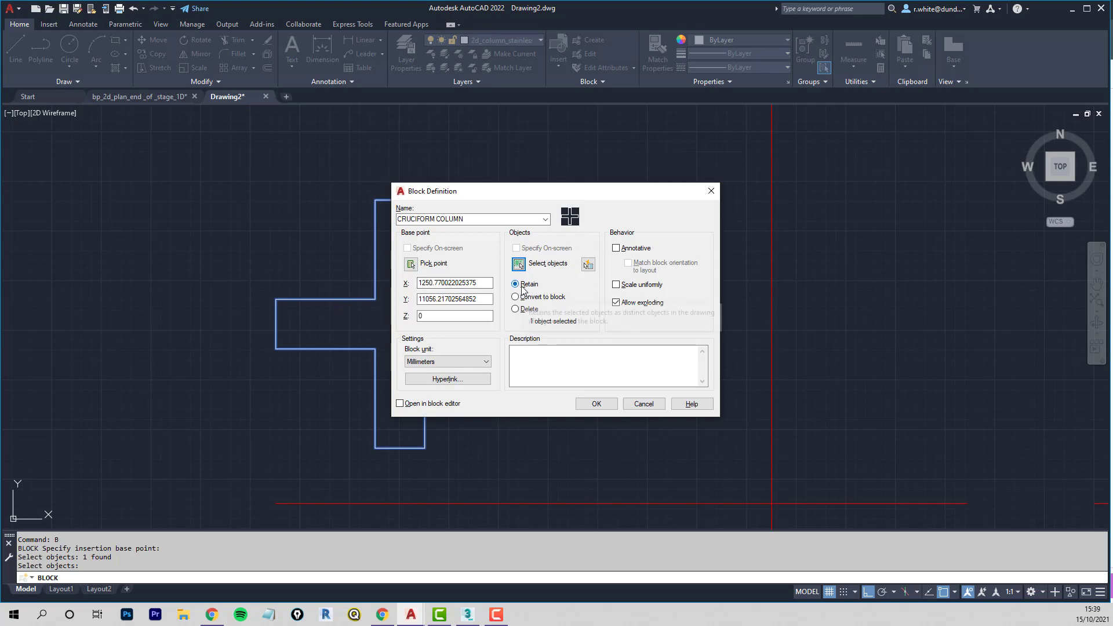
left_click(605, 406)
left_click(596, 404)
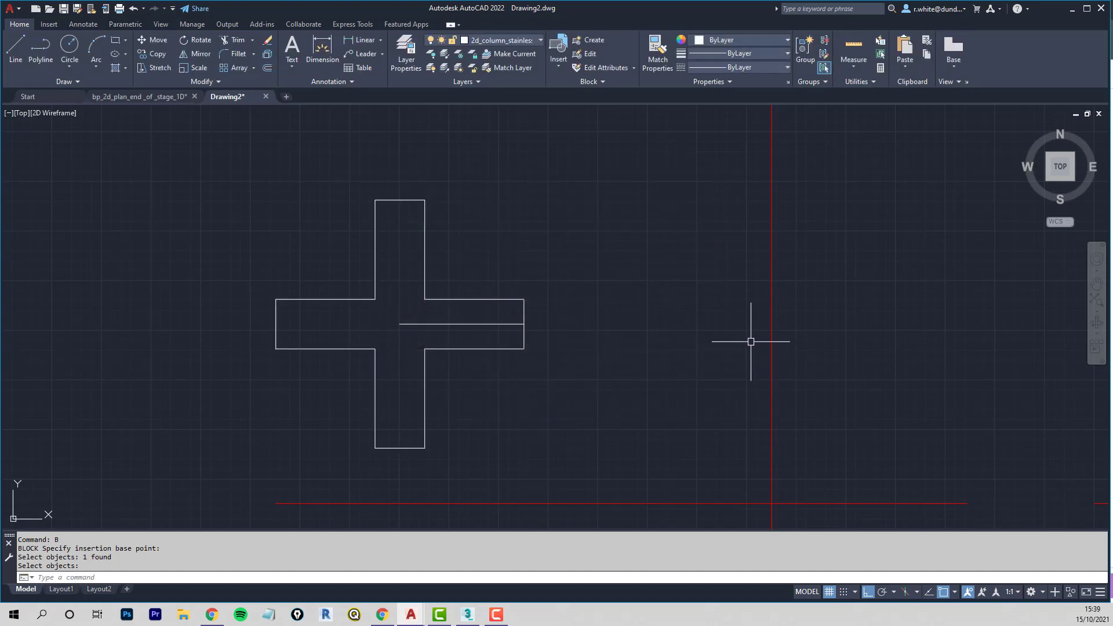
Step: Open the recent blocks palette for inserting blocks and move it away from the drawing's edge
scroll(751, 338, "down", 4)
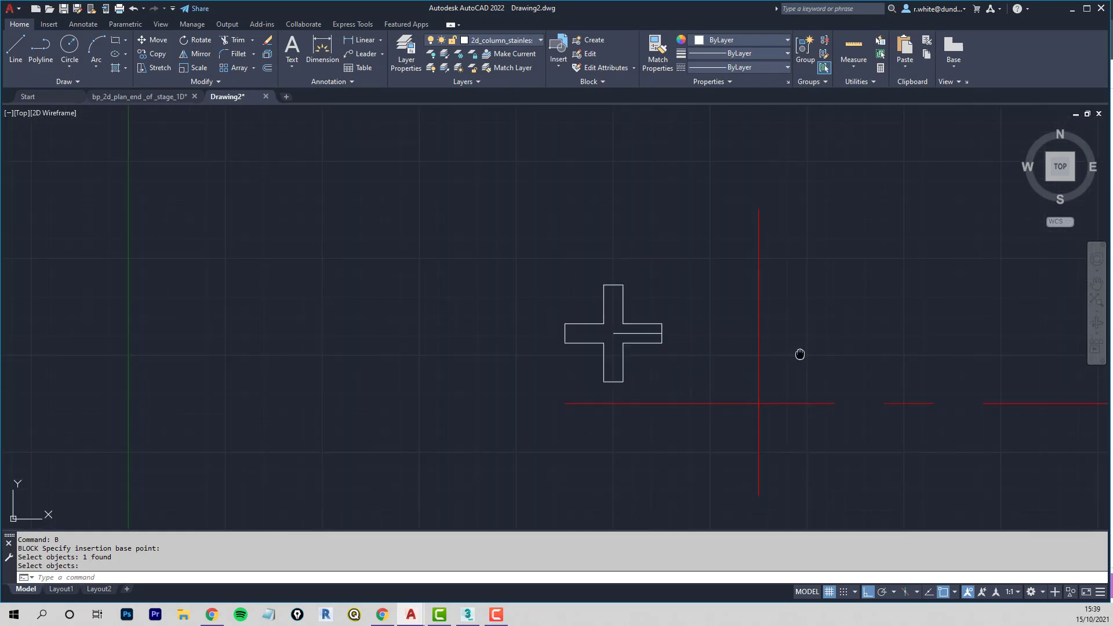
mouse_move(801, 354)
middle_mouse_down()
mouse_move(441, 252)
mouse_move(311, 252)
middle_mouse_up()
scroll(310, 252, "down", 8)
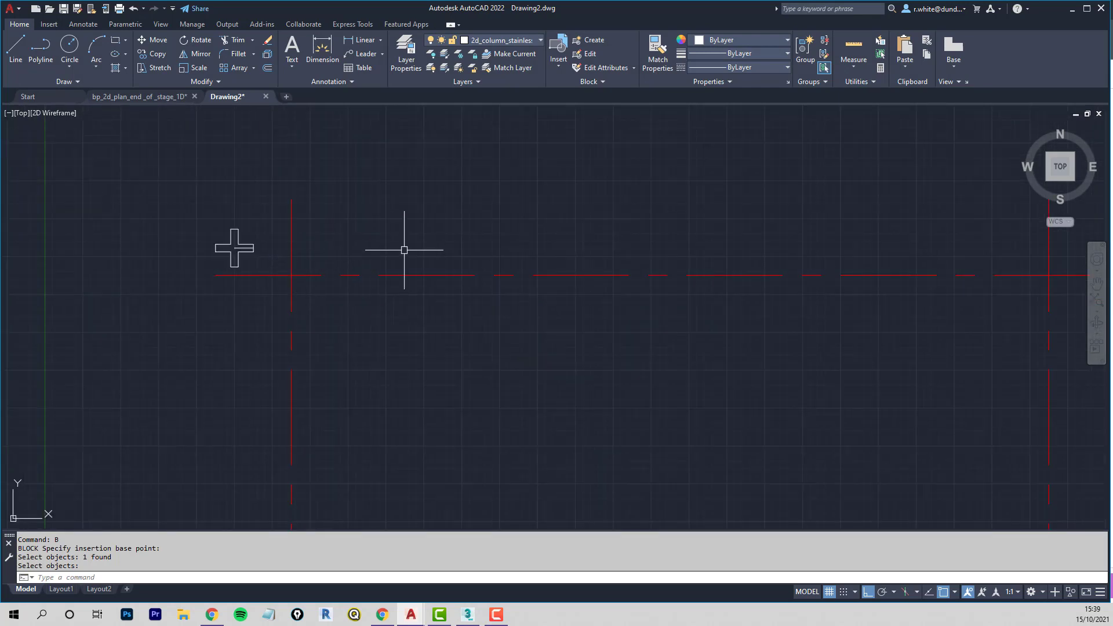
scroll(547, 275, "down", 3)
mouse_move(569, 288)
middle_mouse_down()
mouse_move(487, 166)
mouse_move(442, 162)
mouse_move(433, 182)
middle_mouse_up()
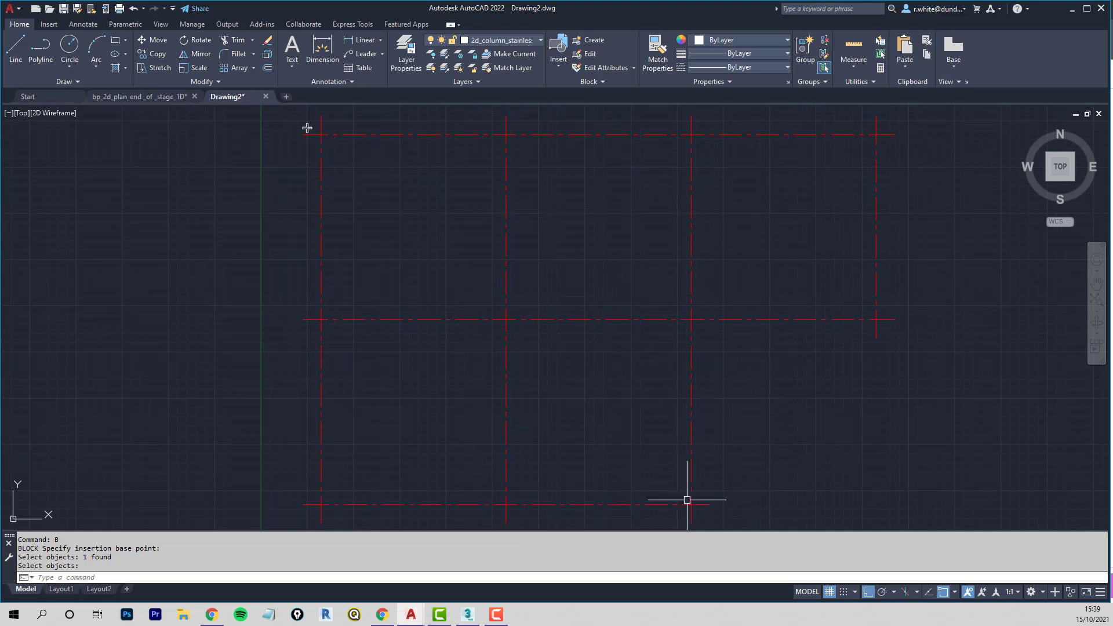
left_click(49, 25)
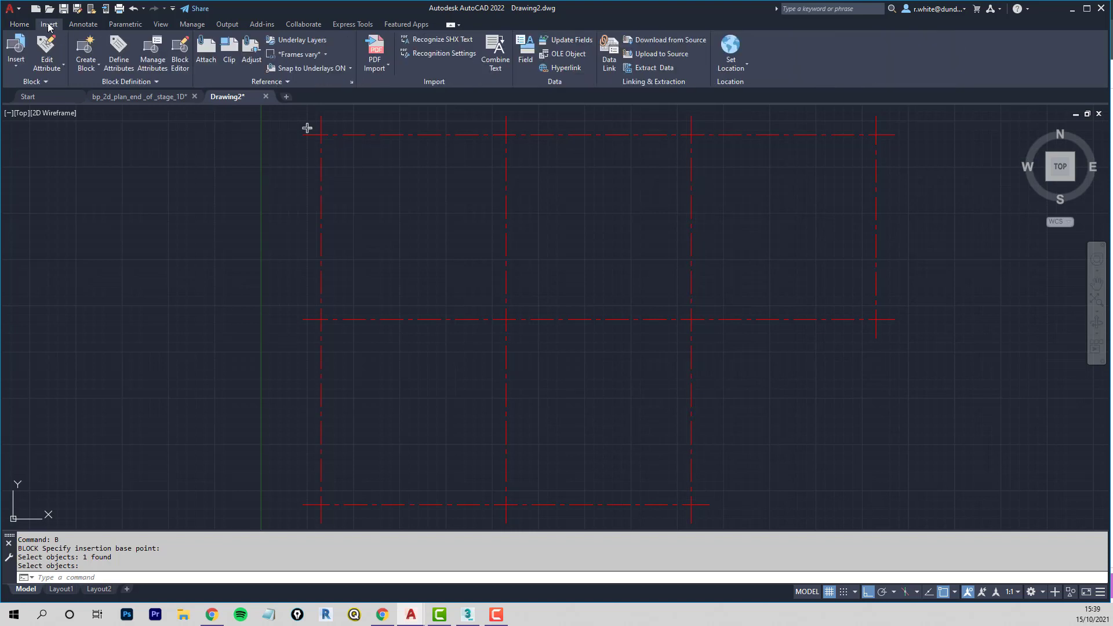
left_click(16, 68)
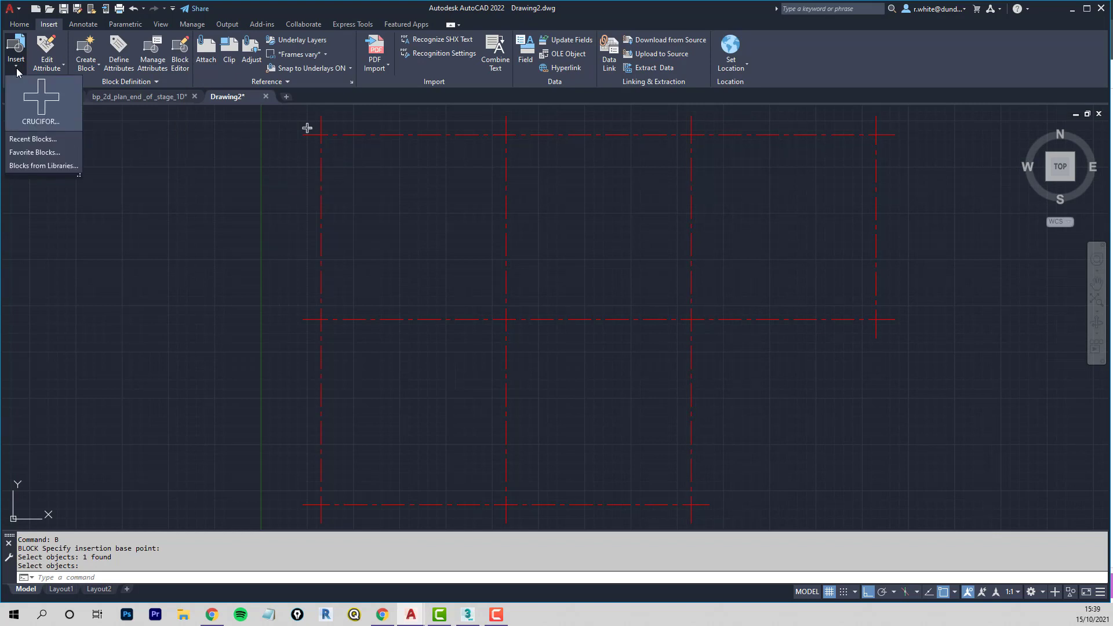
left_click(43, 141)
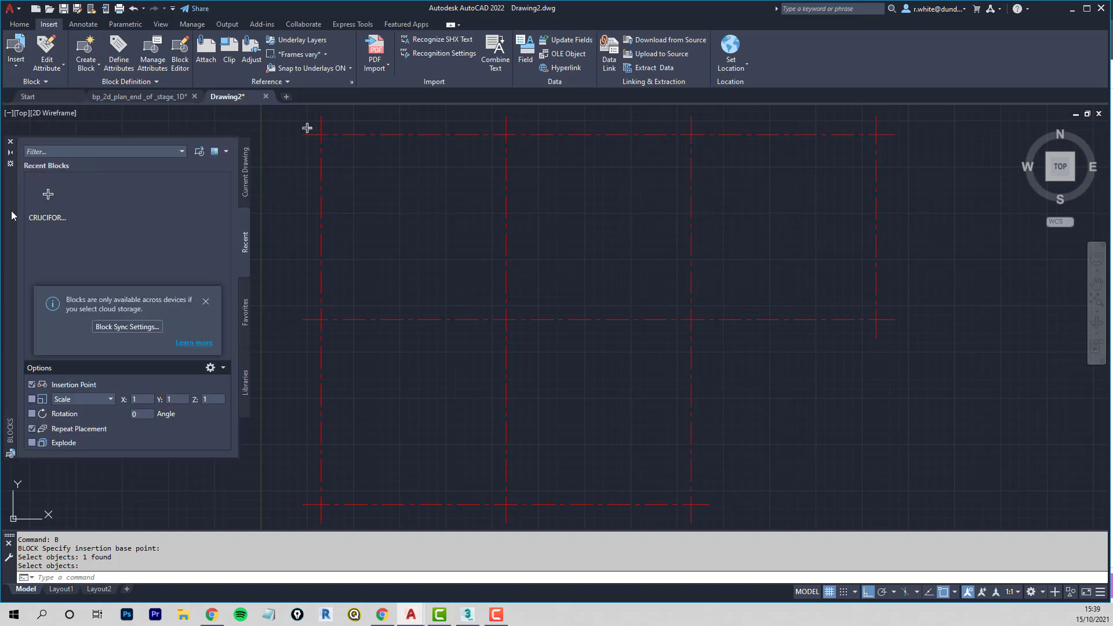
left_click_drag(10, 217, 253, 228)
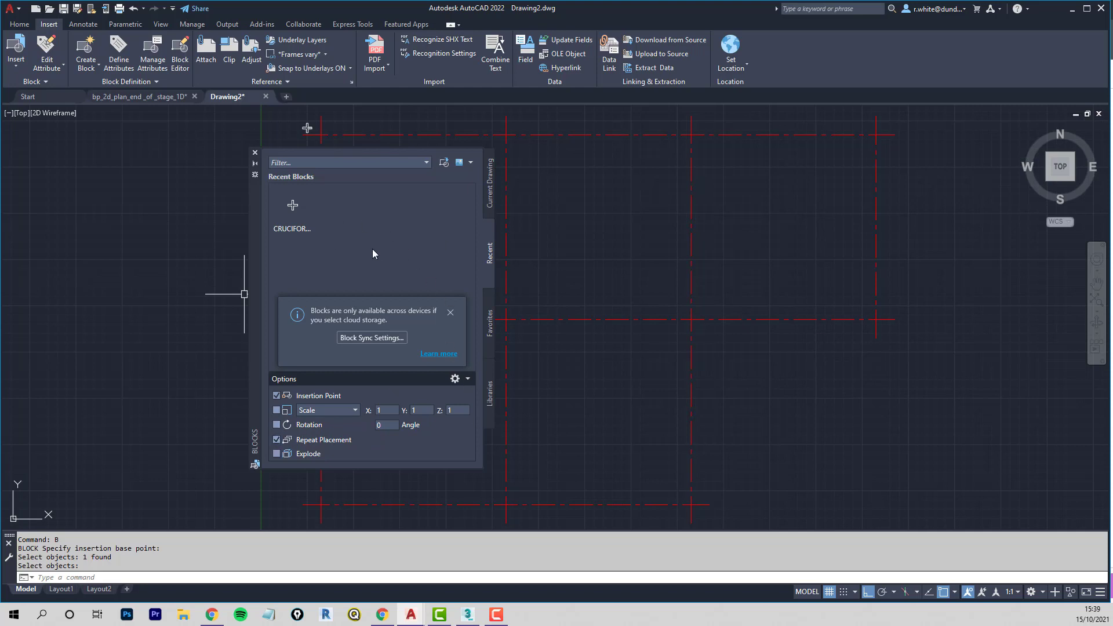
Step: Insert the CRUCIFORM COLUMN block with repeat placement, putting the first column at the grid's lower-left gridline intersection
mouse_move(291, 208)
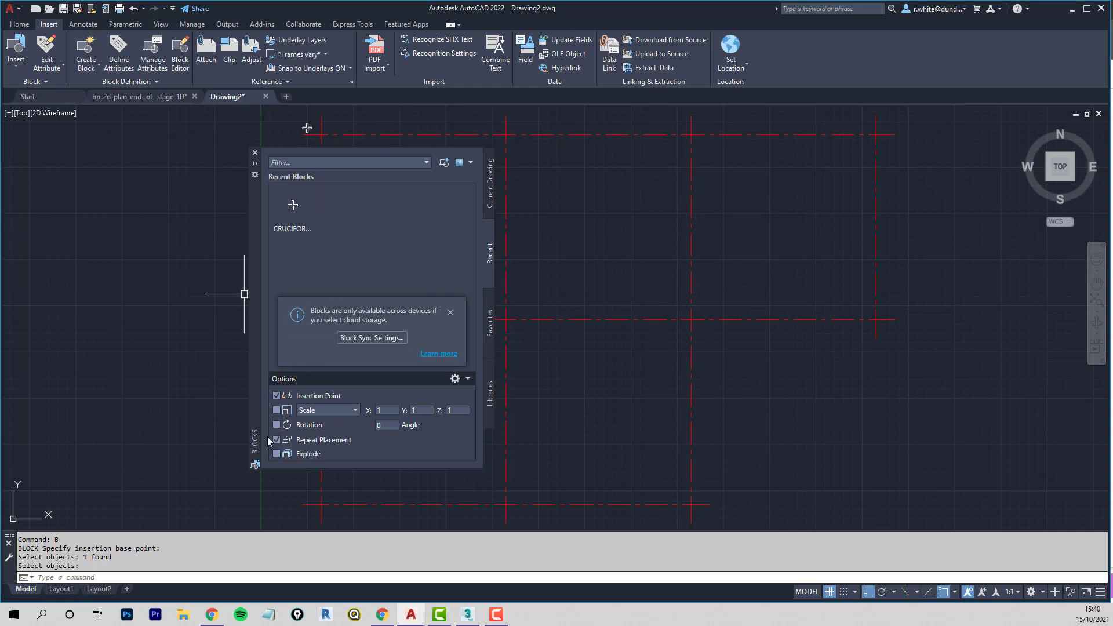
right_click(293, 207)
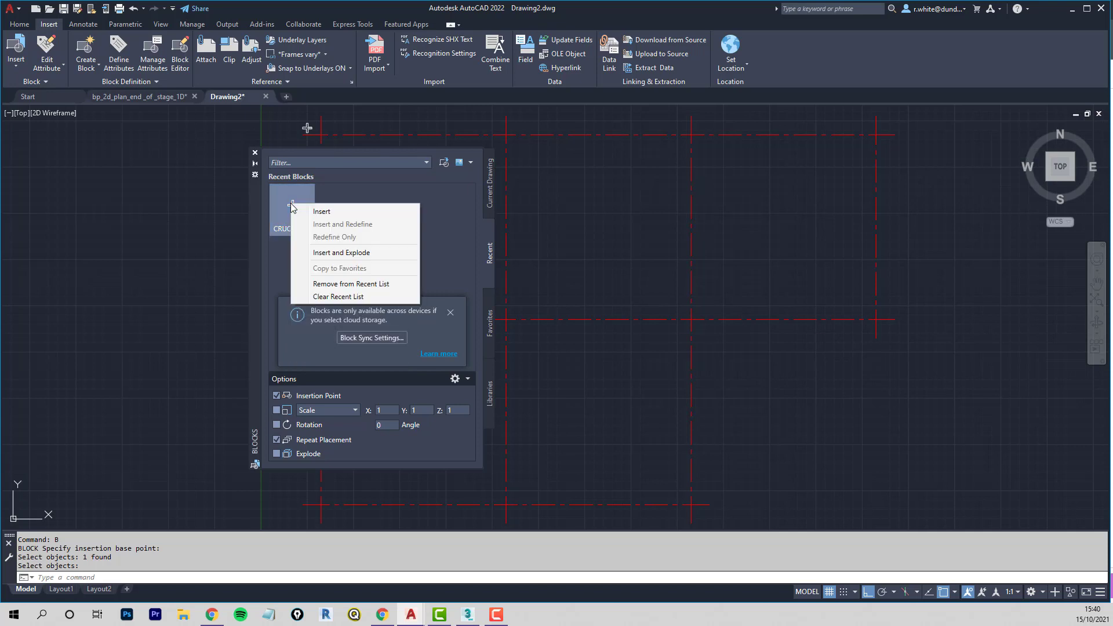
left_click(327, 212)
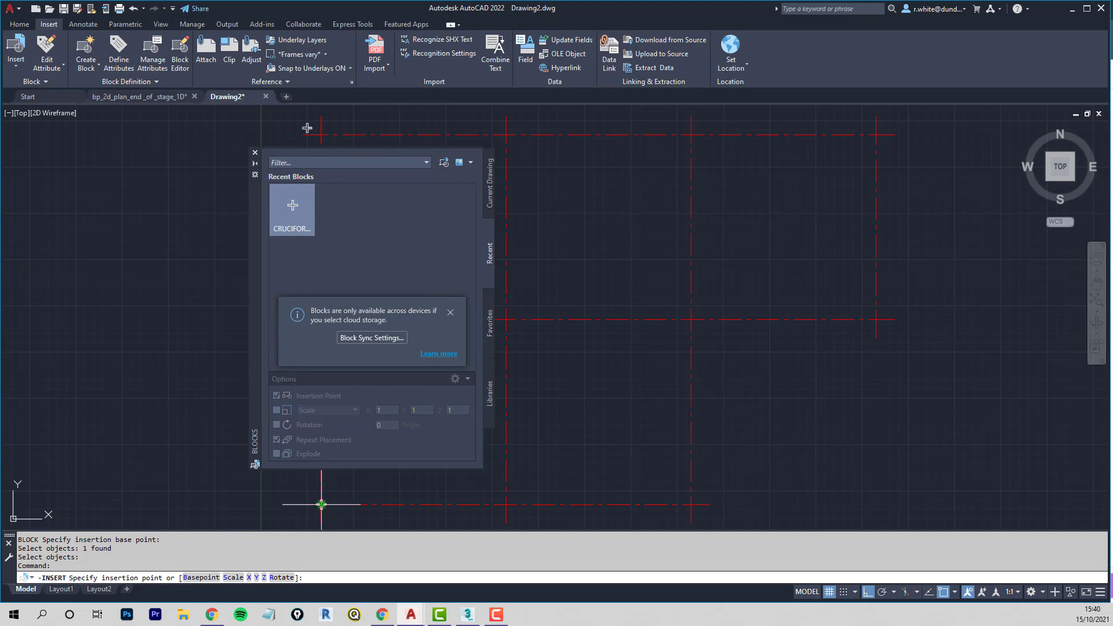
scroll(323, 511, "up", 5)
scroll(323, 511, "down", 2)
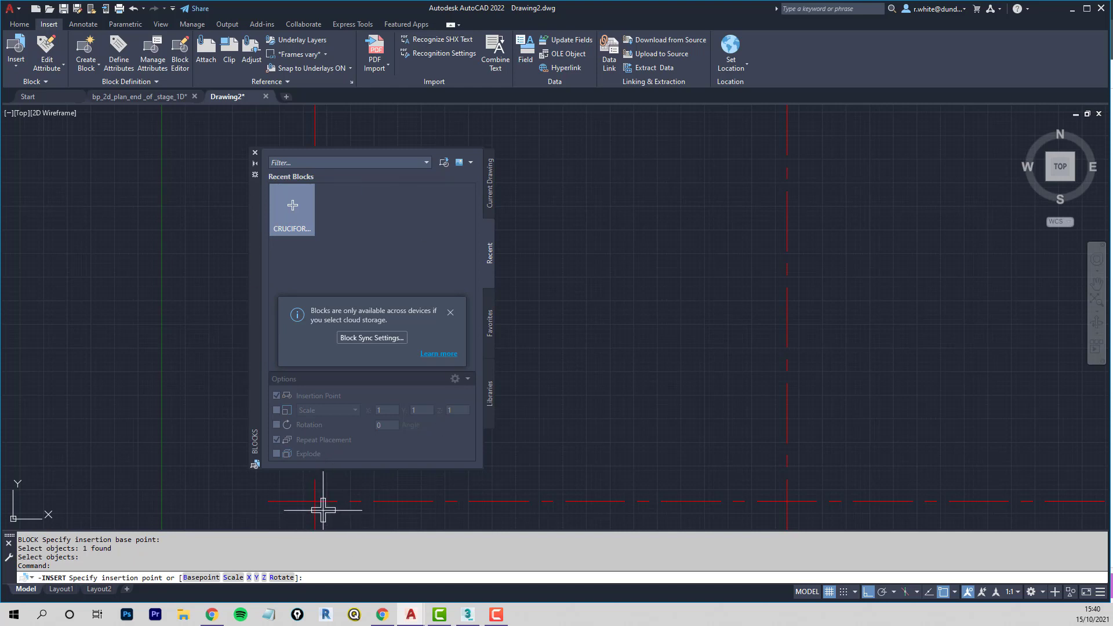
mouse_move(529, 467)
middle_mouse_down()
mouse_move(629, 420)
mouse_move(916, 229)
middle_mouse_up()
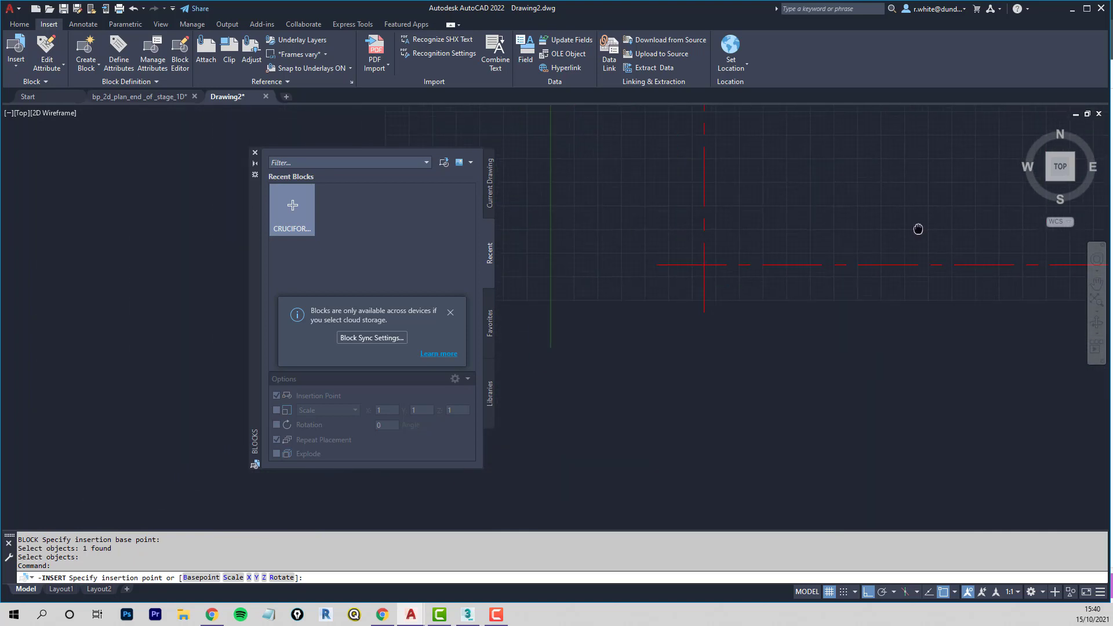
scroll(720, 249, "up", 5)
scroll(720, 249, "up", 2)
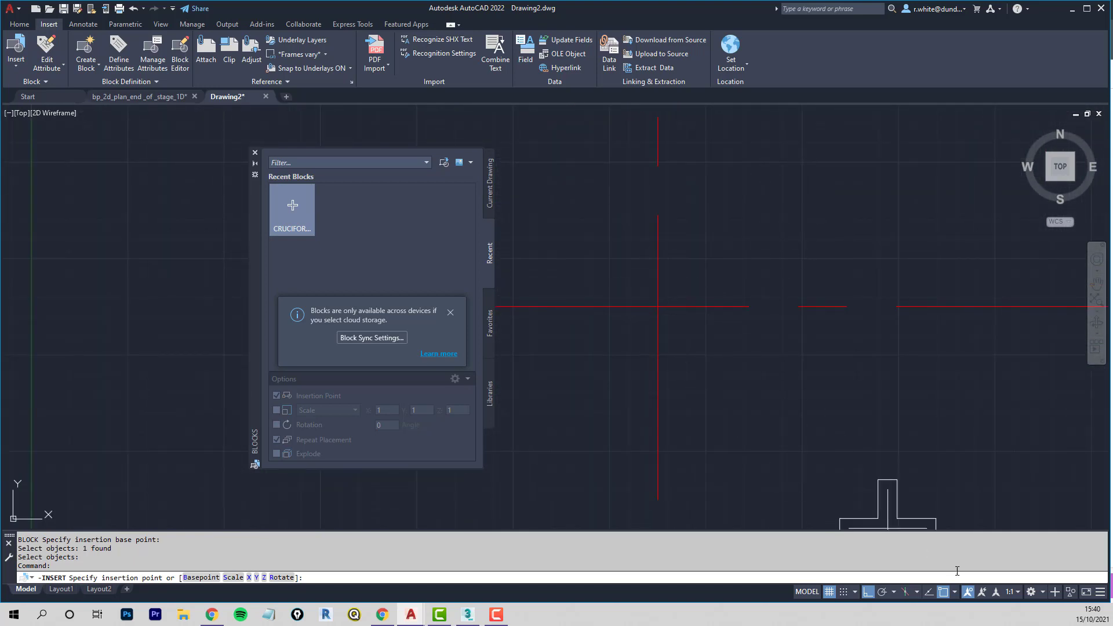
left_click(954, 592)
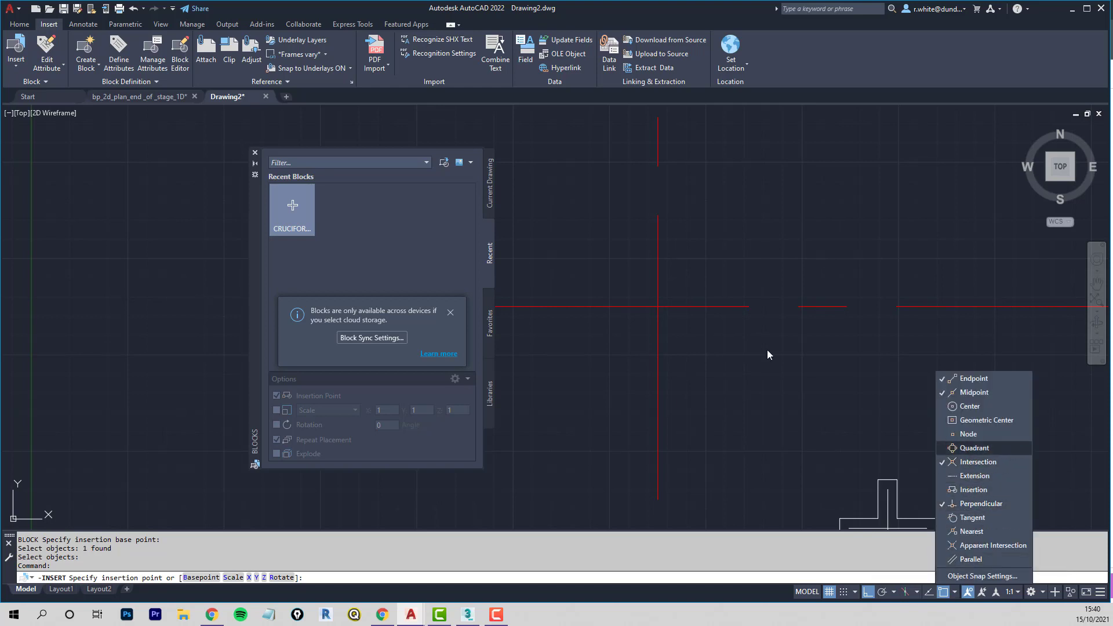
left_click(662, 308)
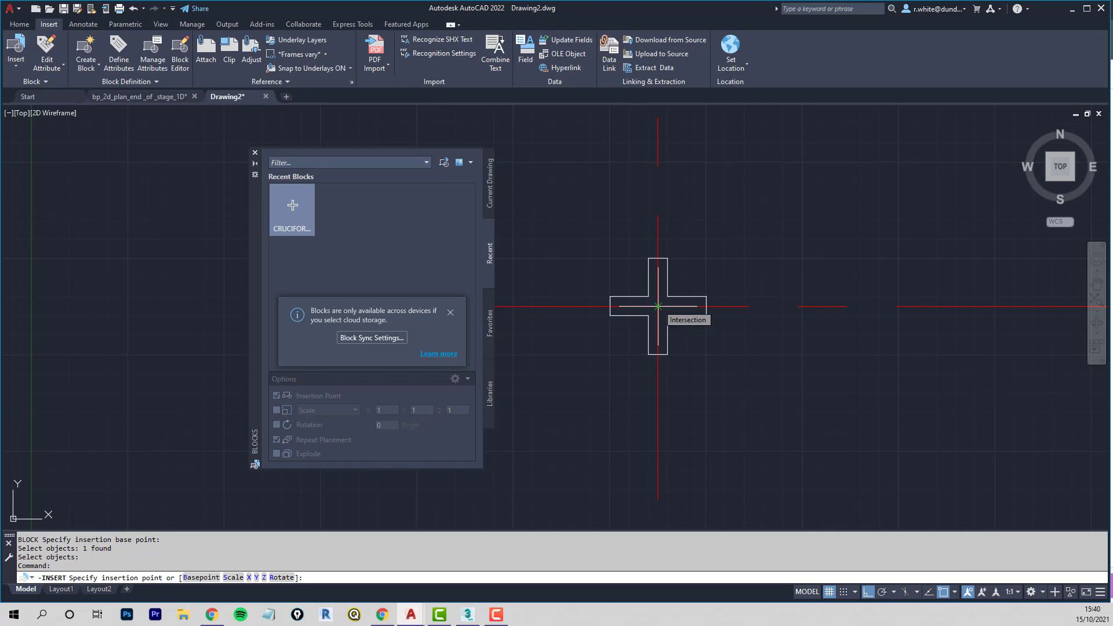
left_click(659, 306)
Step: Place a second cruciform column at the next gridline intersection to the right along the lowest horizontal gridline
scroll(775, 269, "down", 3)
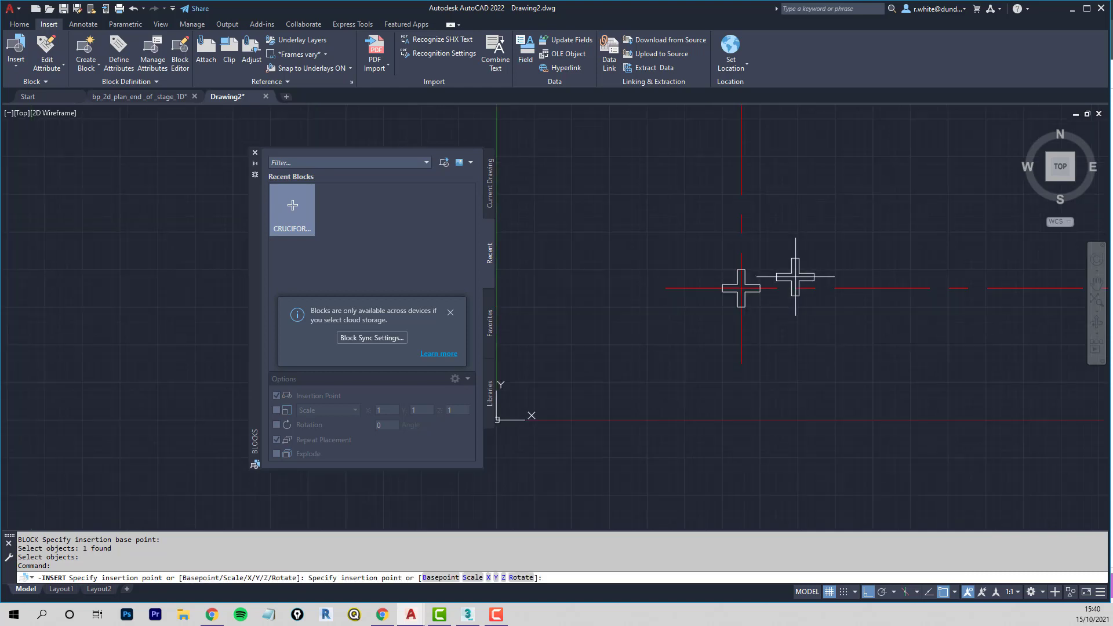
middle_click_drag(892, 297, 569, 297)
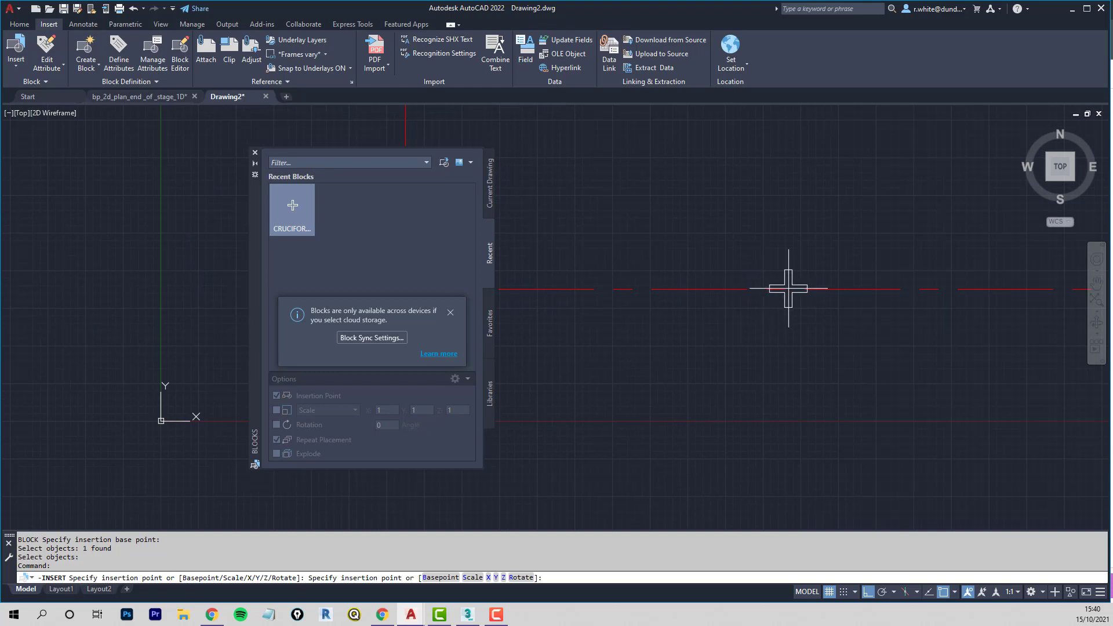
mouse_move(791, 291)
middle_mouse_down()
mouse_move(567, 306)
mouse_move(778, 304)
mouse_move(589, 311)
middle_mouse_up()
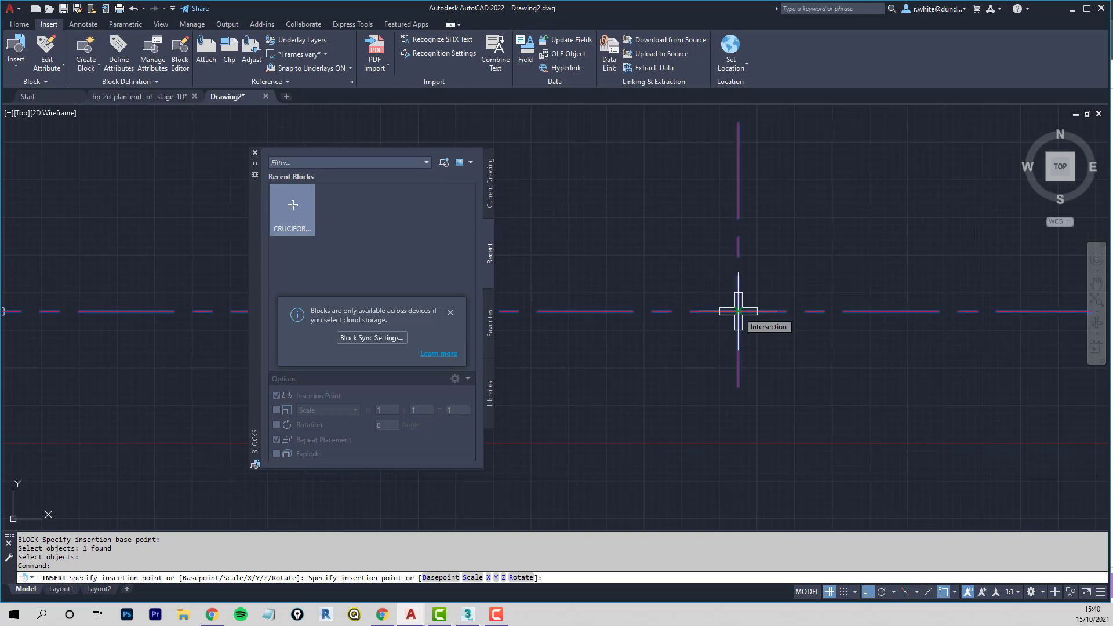
left_click(738, 311)
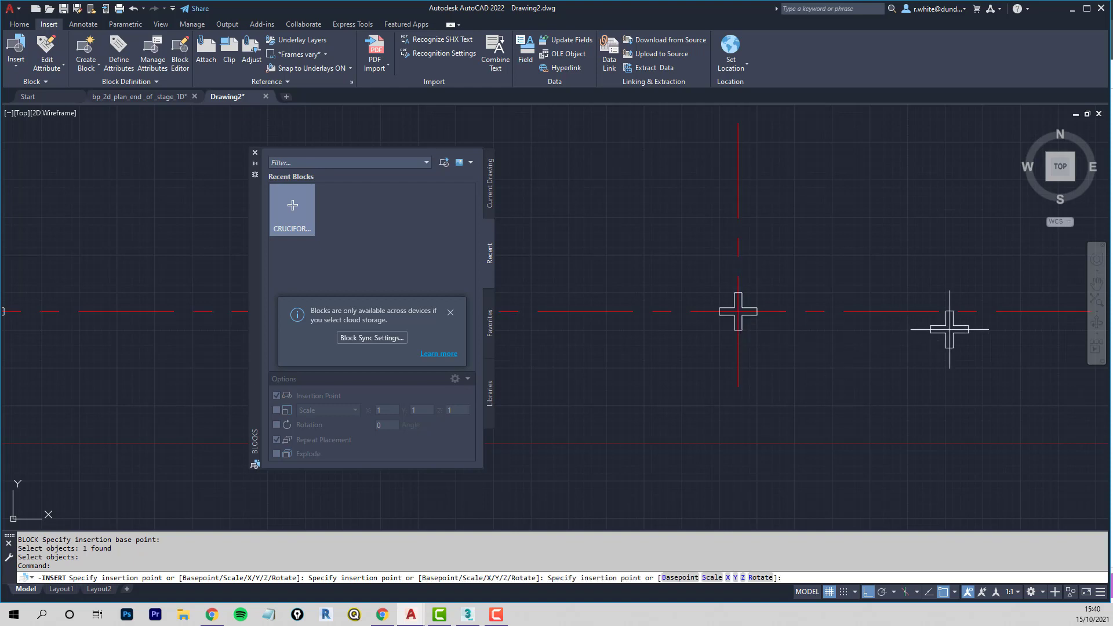
Step: Place a third cruciform column at the right-hand intersection of the lowest horizontal gridline and end the repeated insertion
scroll(949, 323, "up", 5)
middle_click_drag(876, 308, 658, 310)
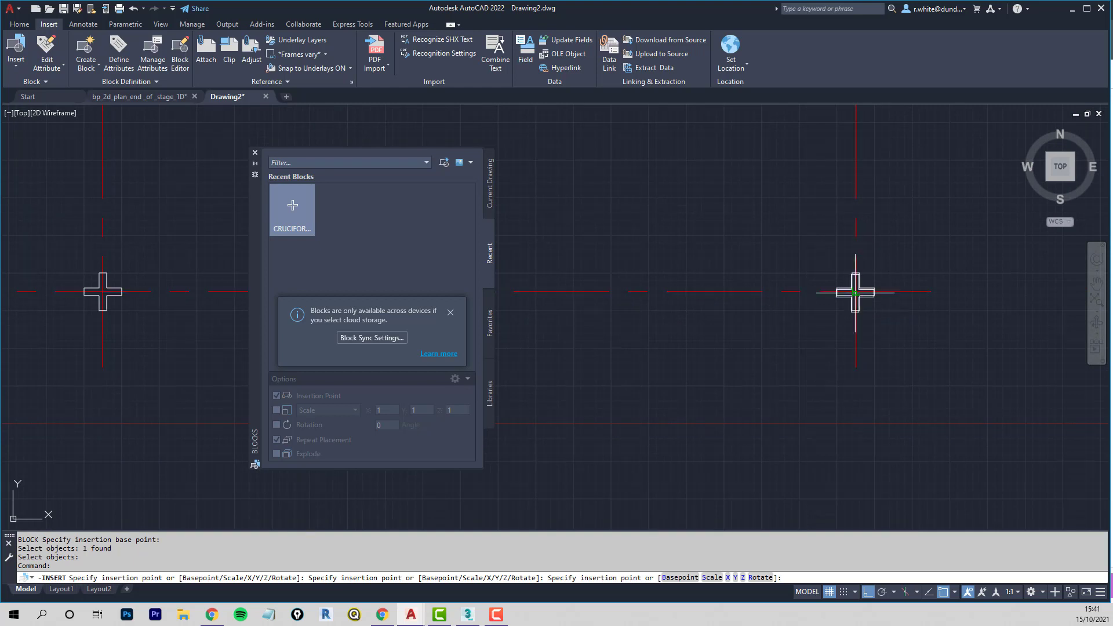
left_click(856, 292)
scroll(791, 218, "down", 7)
middle_click_drag(792, 218, 805, 352)
scroll(805, 352, "down", 2)
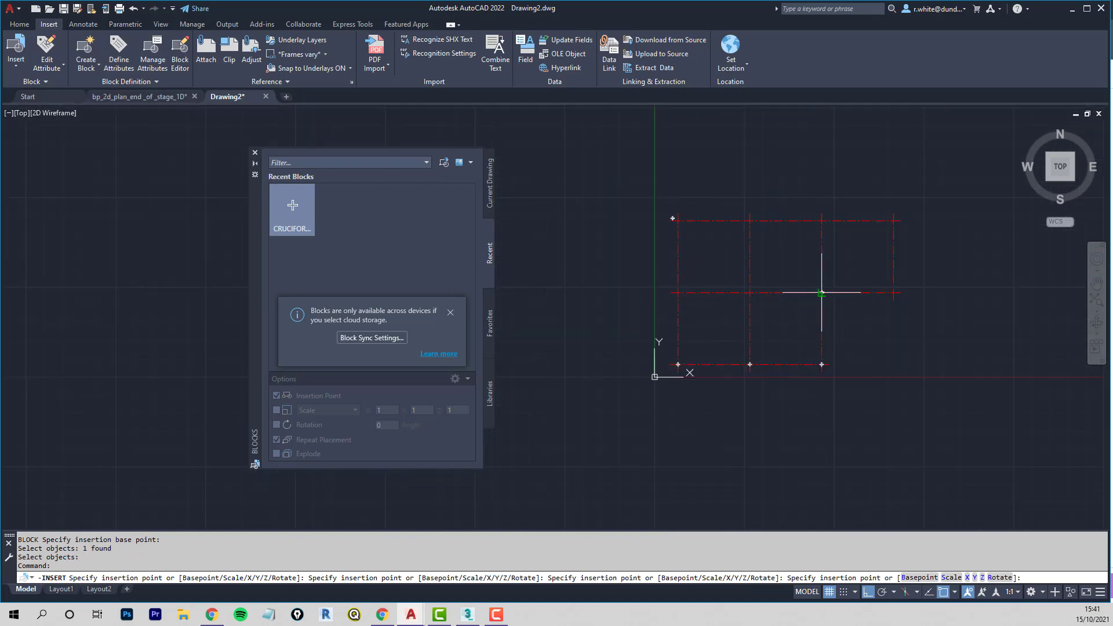
scroll(831, 298, "up", 4)
scroll(831, 297, "down", 2)
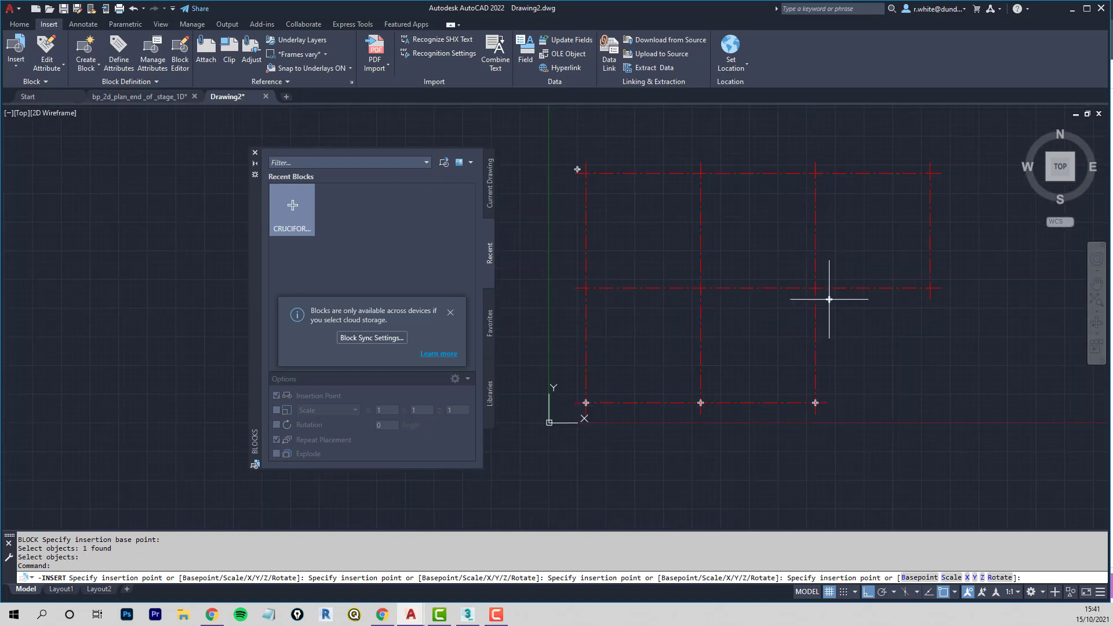
middle_click_drag(828, 299, 836, 316)
key("Escape")
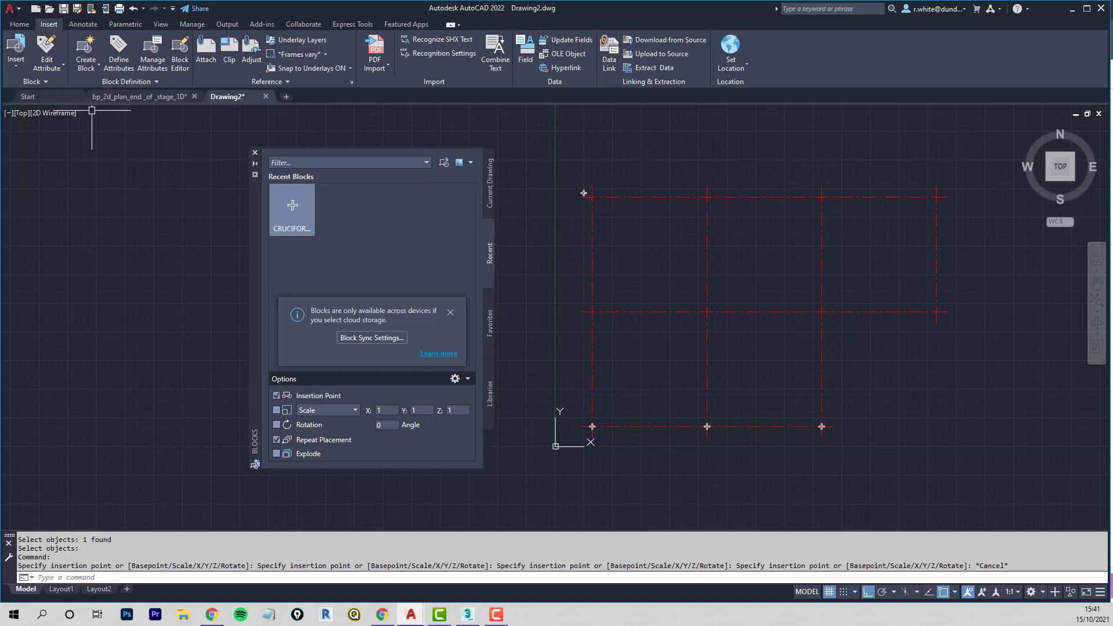
Step: Copy the three cruciform columns on the lowest horizontal gridline up to the middle horizontal gridline, using the gridline's left end as base point
left_click(20, 25)
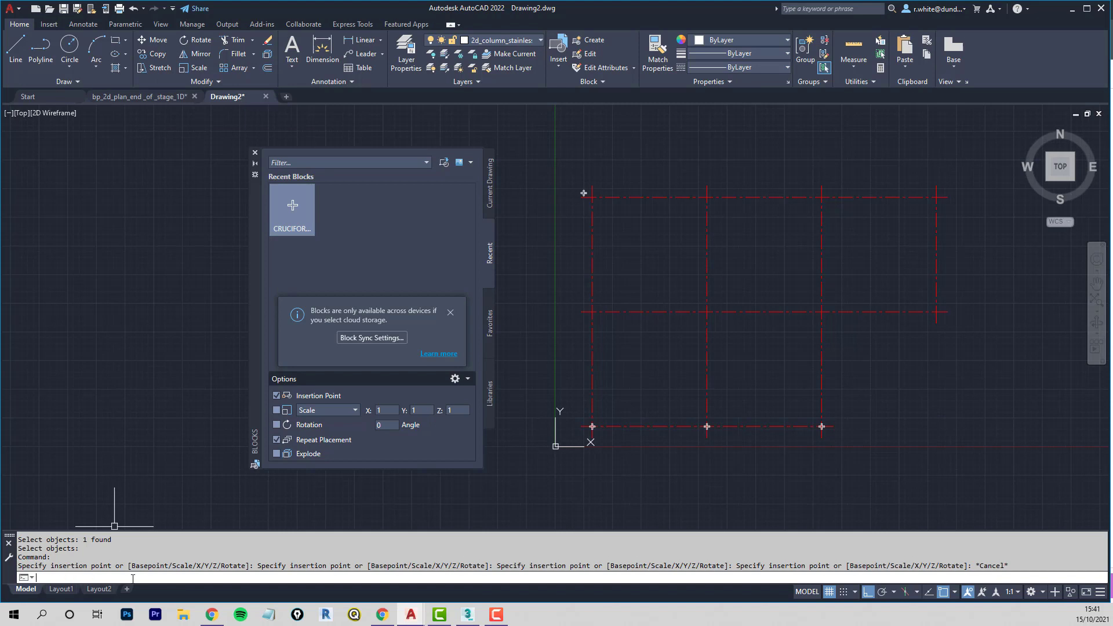
type("P")
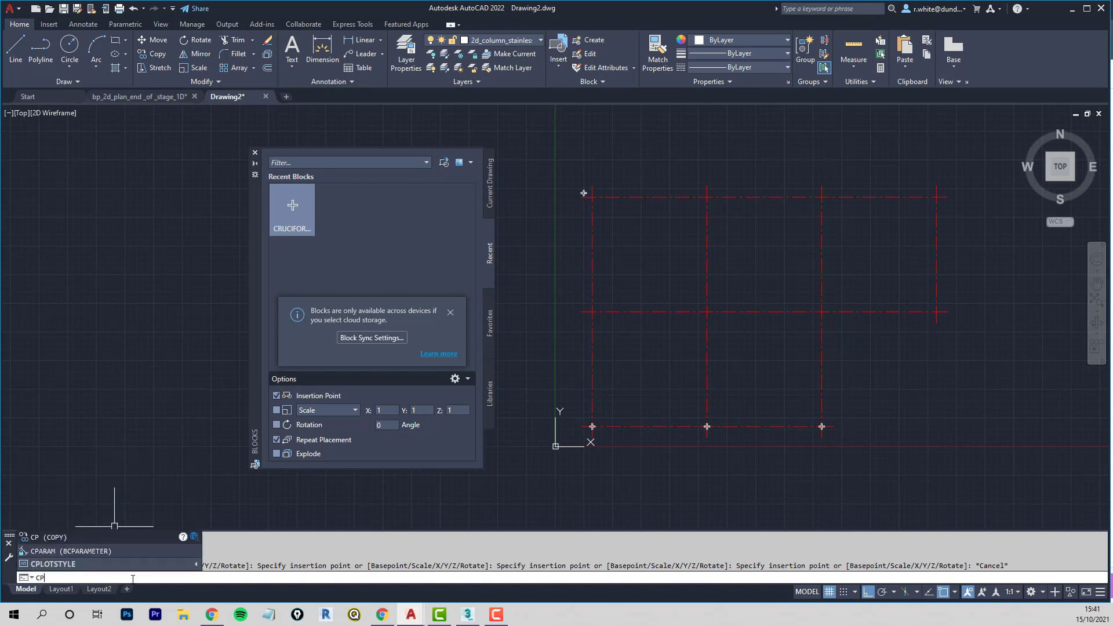
key("Return")
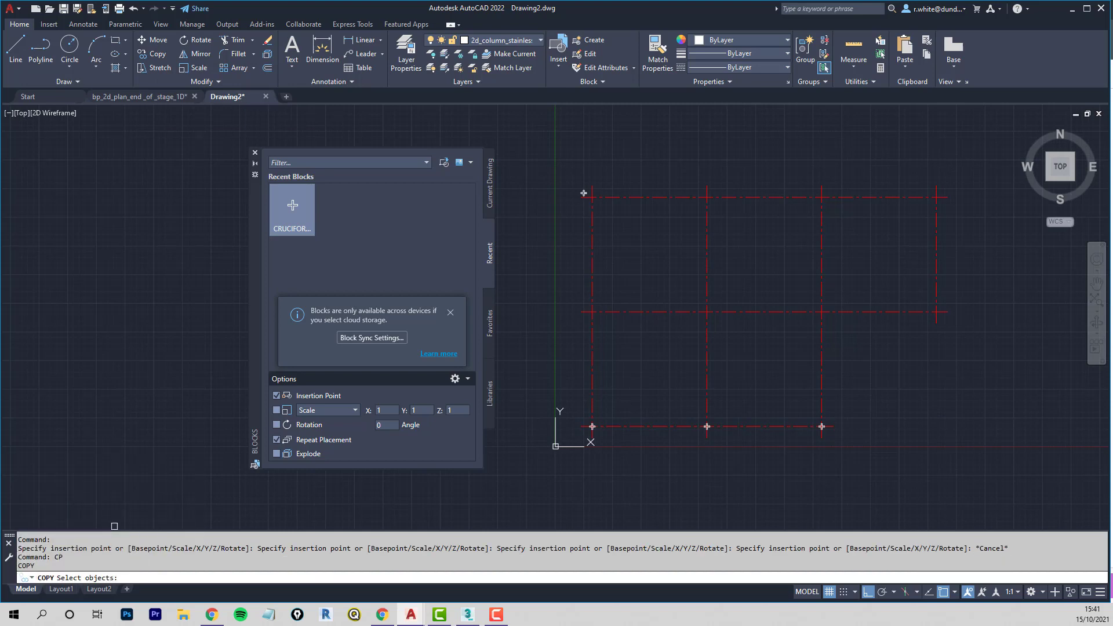
left_click(592, 425)
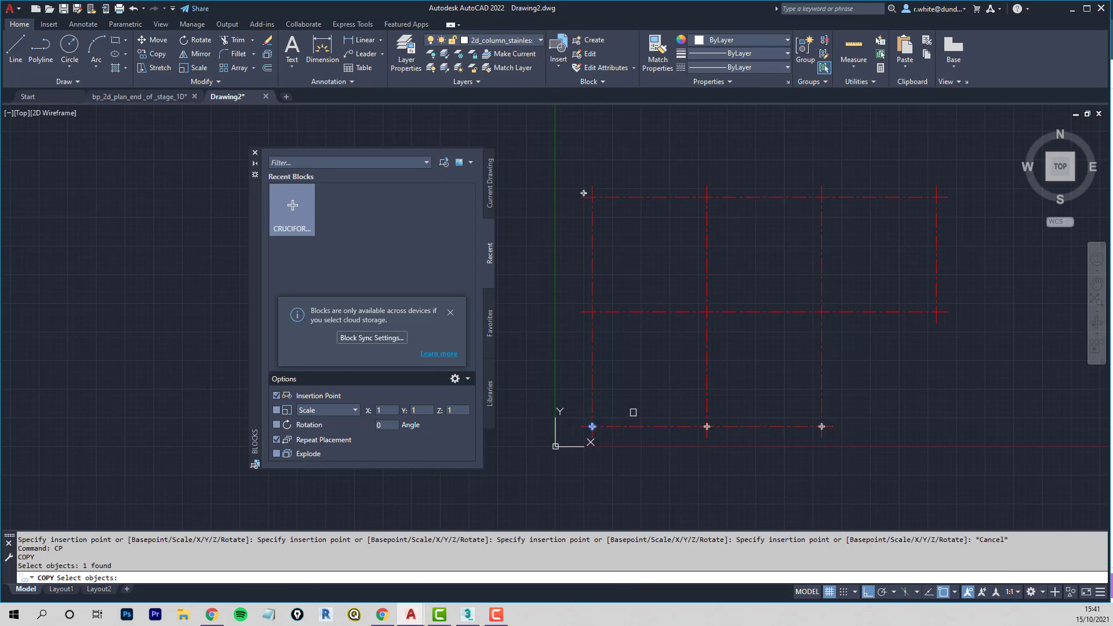
left_click(707, 427)
left_click(823, 427)
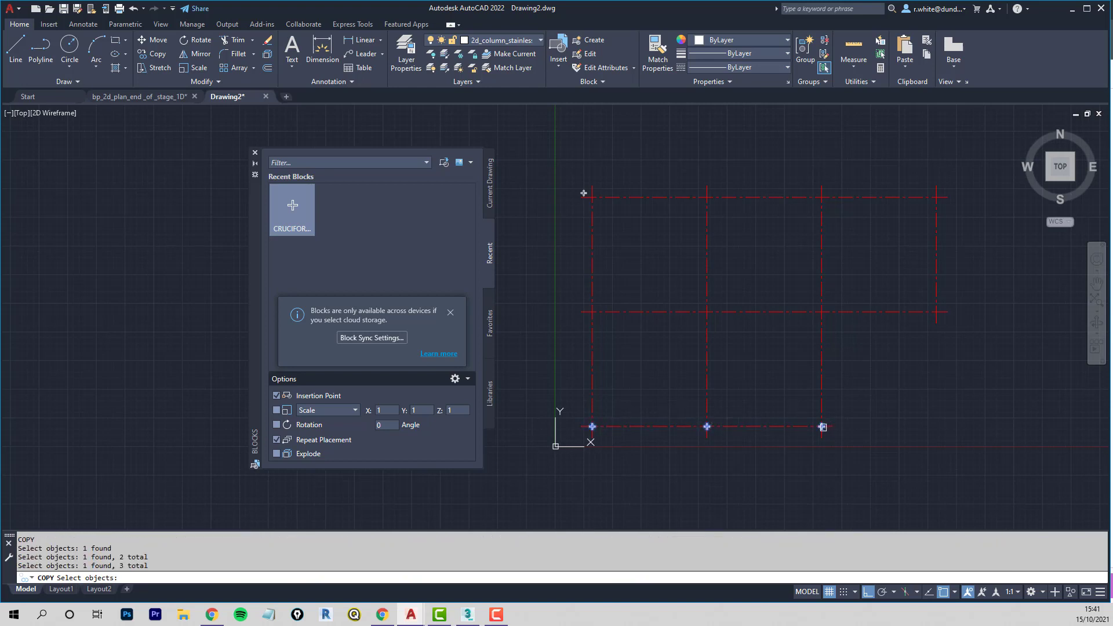
key("Return")
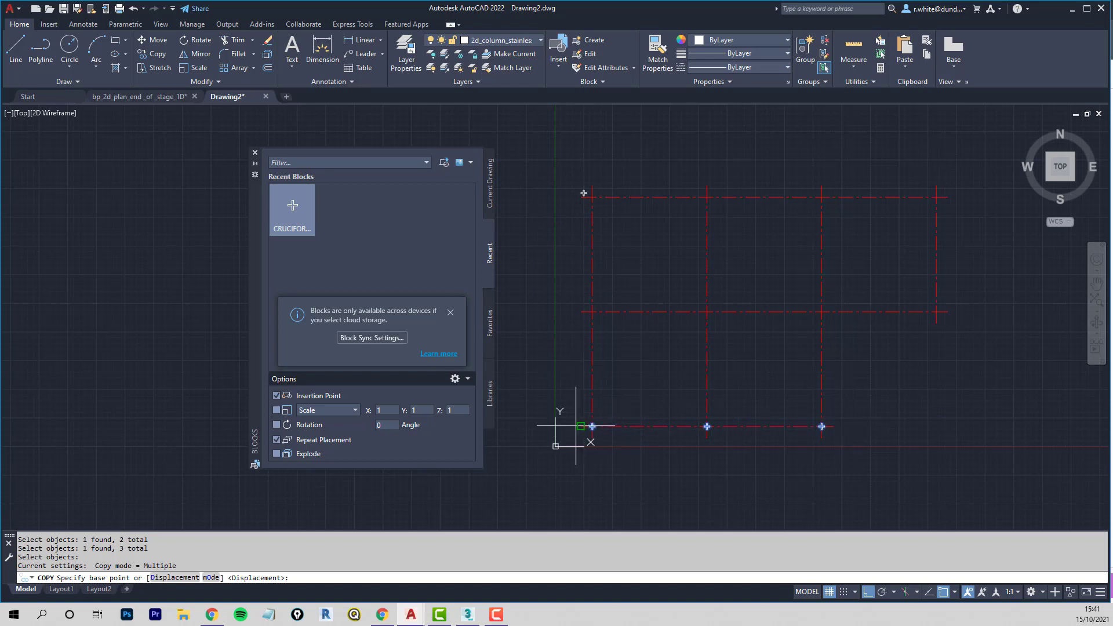
left_click(581, 426)
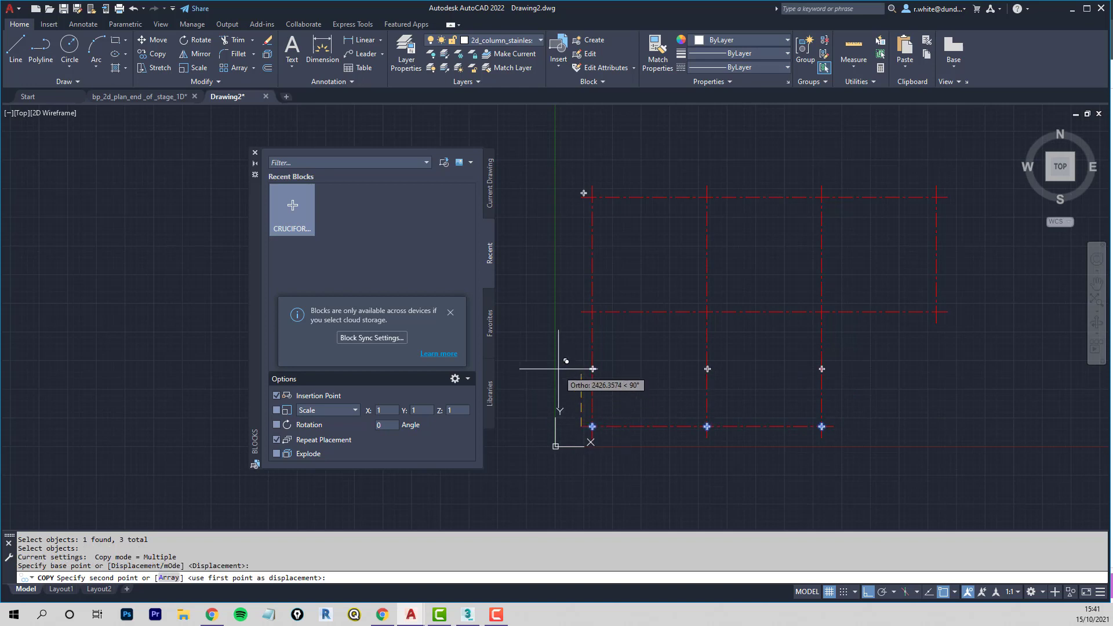
left_click(581, 312)
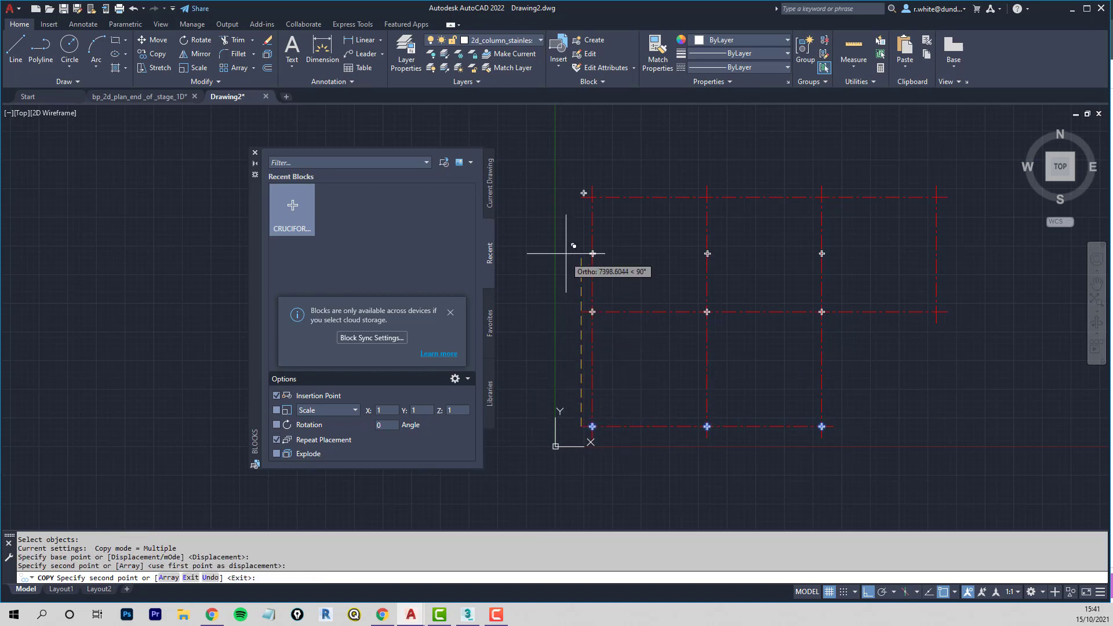
Step: Place another copy of the three columns on the uppermost horizontal gridline, snapping to its left end, and finish copying
scroll(581, 197, "up", 8)
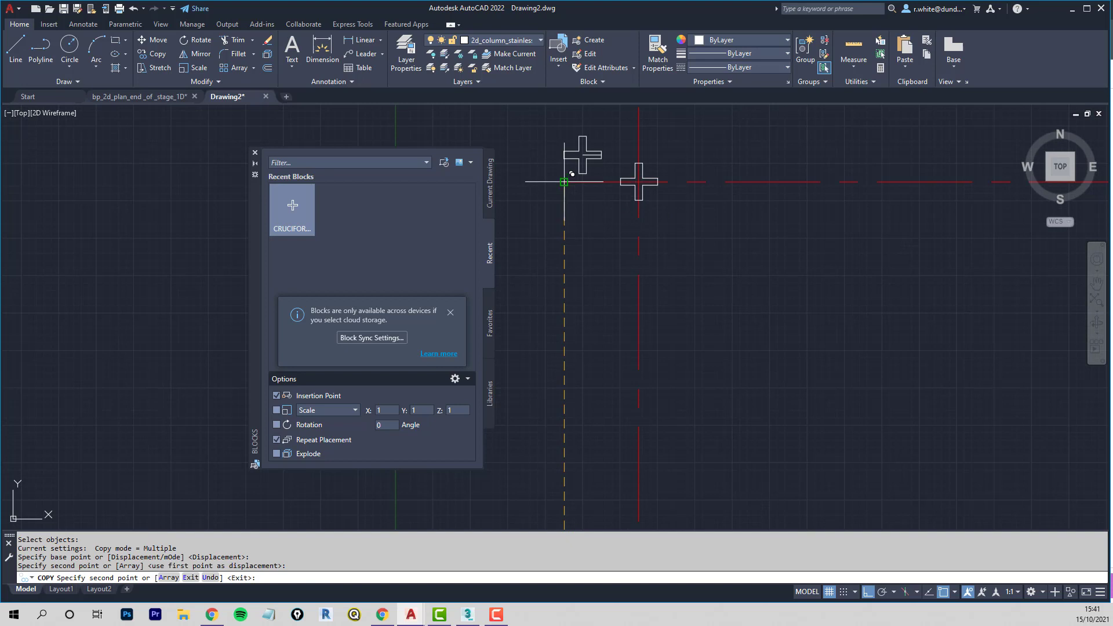
left_click(566, 183)
scroll(727, 319, "down", 5)
middle_click_drag(724, 327, 598, 278)
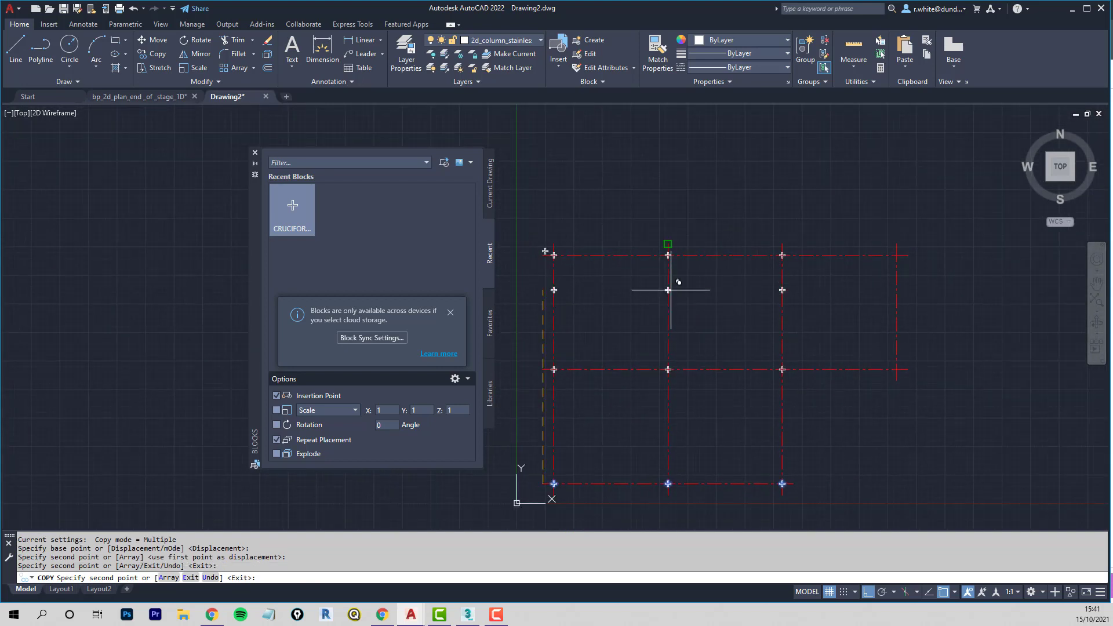
key("Return")
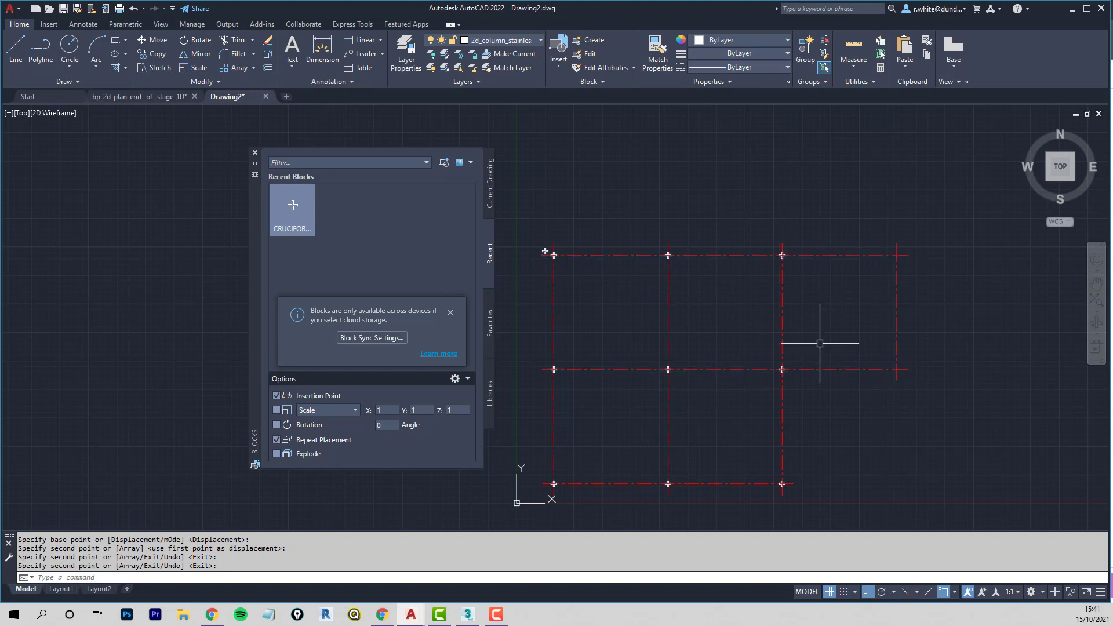
Step: Copy the upper and middle columns on the third vertical gridline across to the rightmost vertical gridline, using the gridlines' upper ends
key("Return")
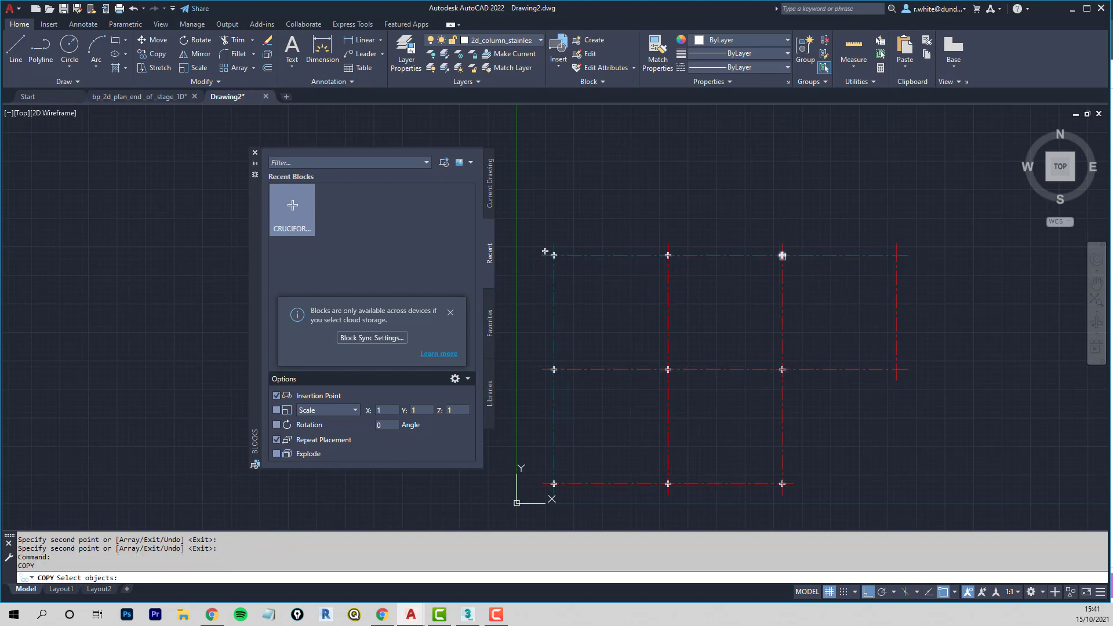
left_click(782, 256)
left_click(783, 370)
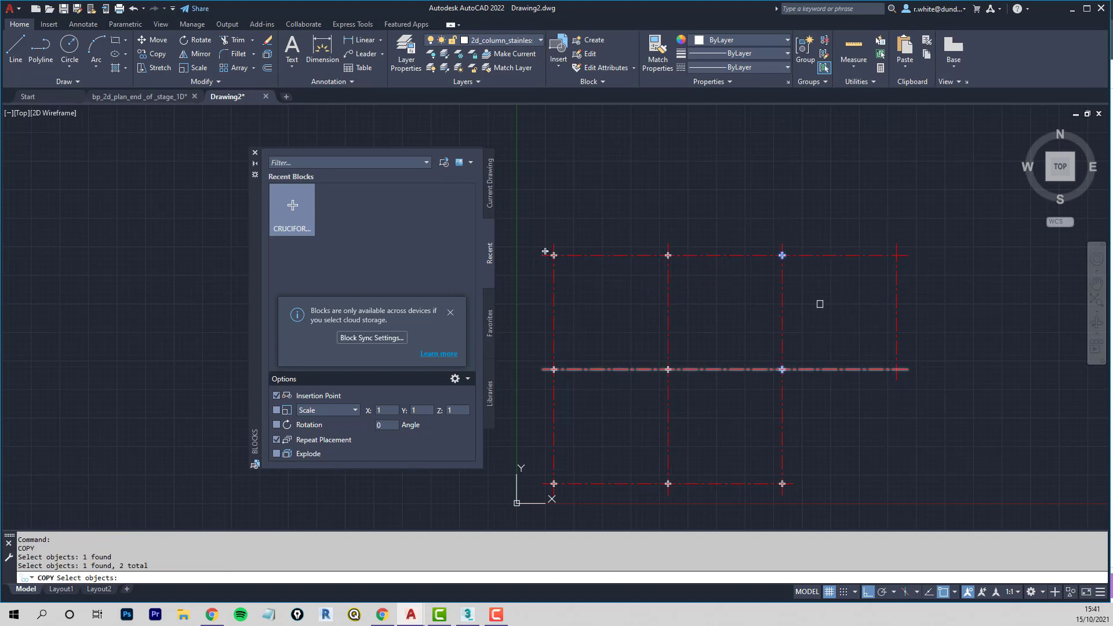
key("Return")
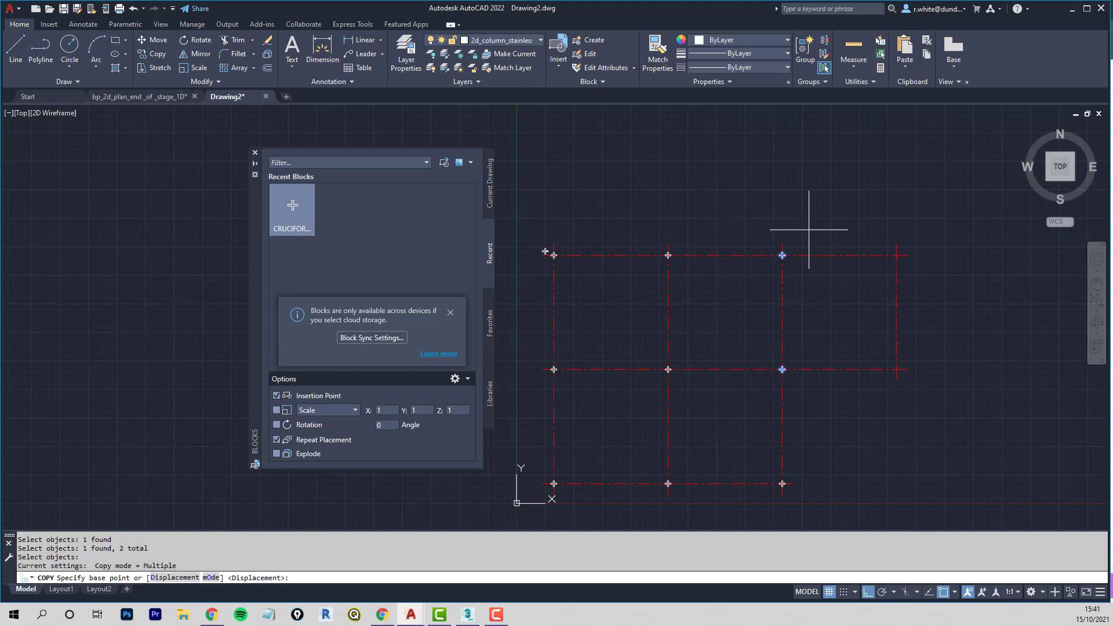
left_click(783, 254)
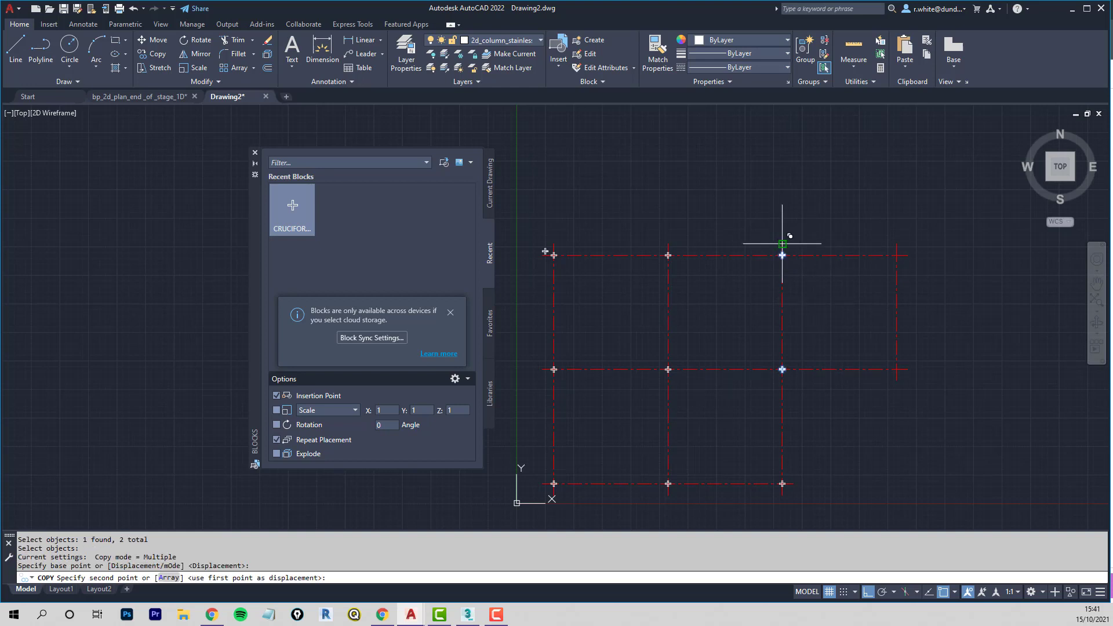
left_click(897, 243)
key("Return")
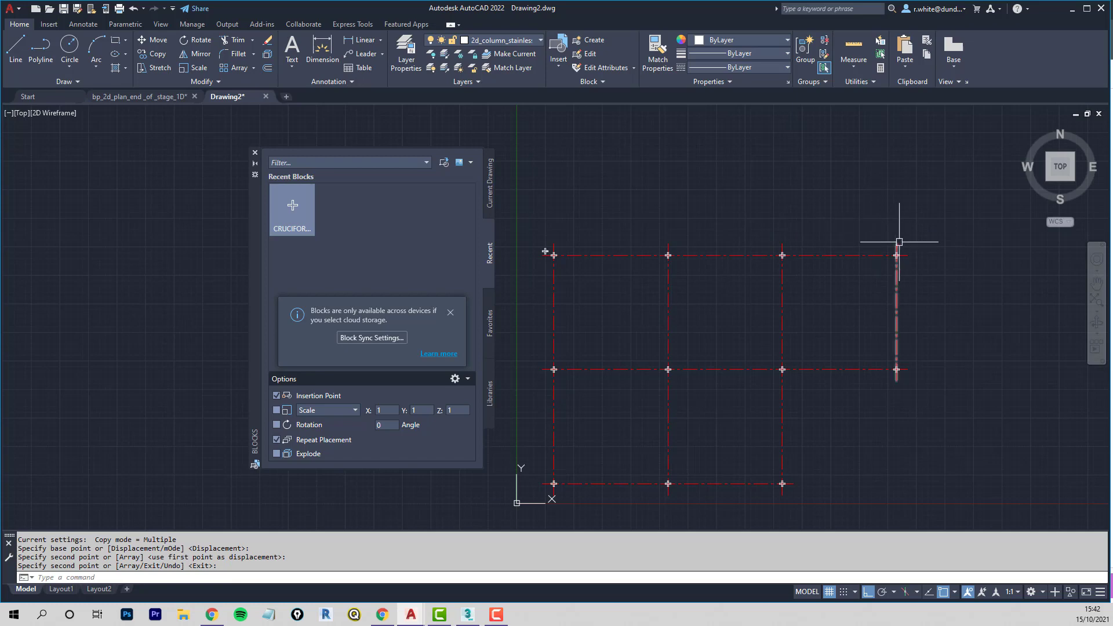
Step: Check the copied column at the grid's upper-right intersection and close the Blocks palette
scroll(906, 257, "up", 10)
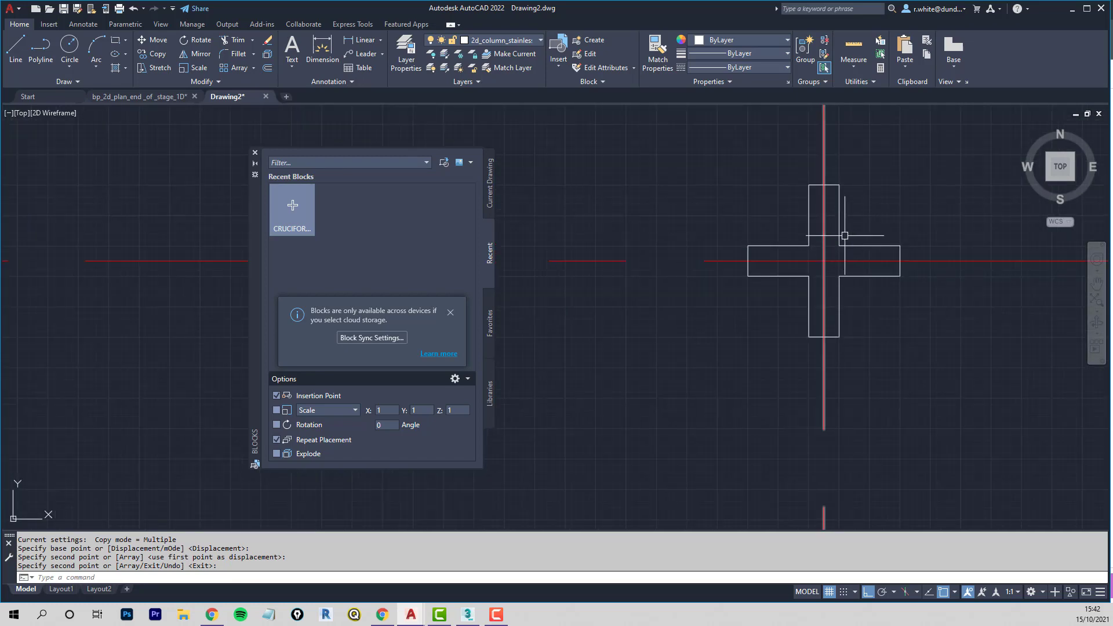
scroll(812, 302, "down", 10)
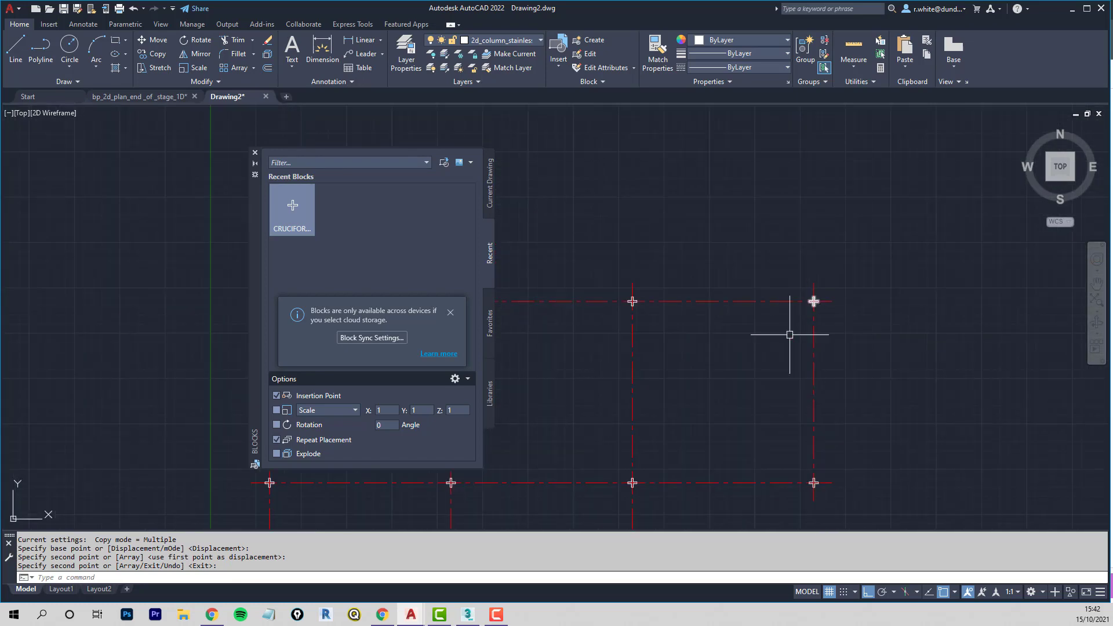
middle_click_drag(952, 334, 911, 264)
scroll(843, 294, "down", 4)
scroll(845, 304, "up", 2)
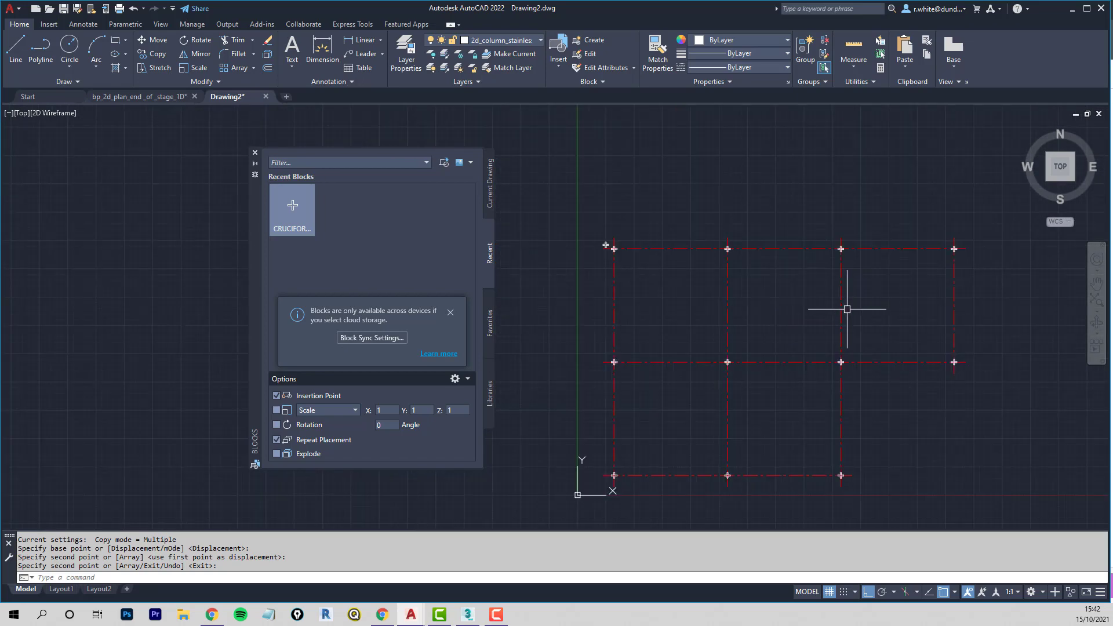
left_click(255, 152)
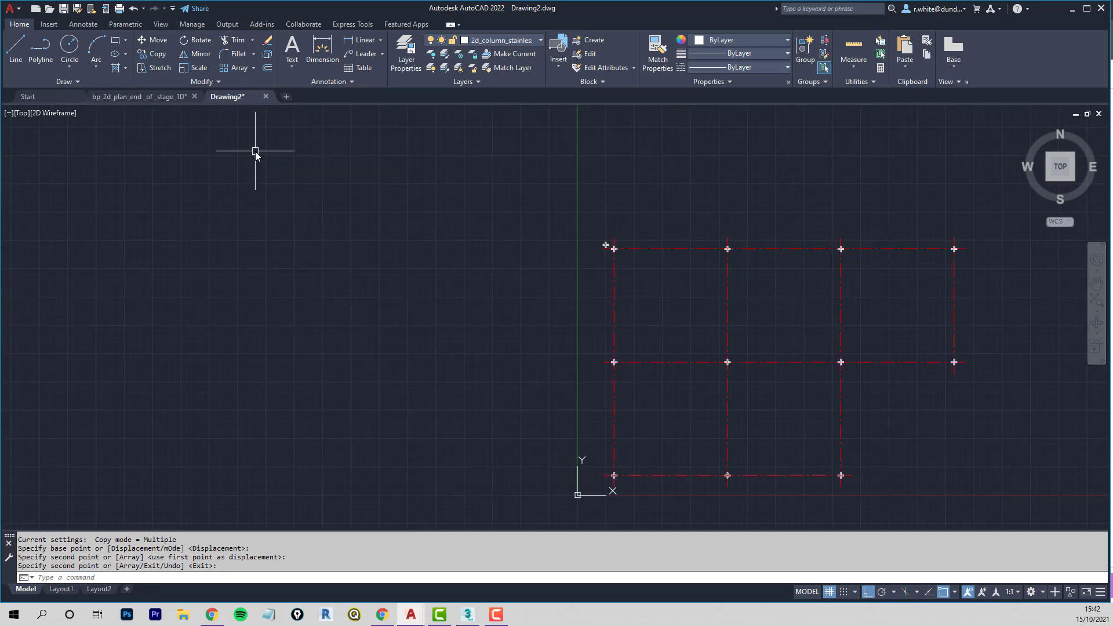
middle_click_drag(575, 305, 397, 285)
scroll(457, 302, "up", 4)
scroll(464, 290, "down", 4)
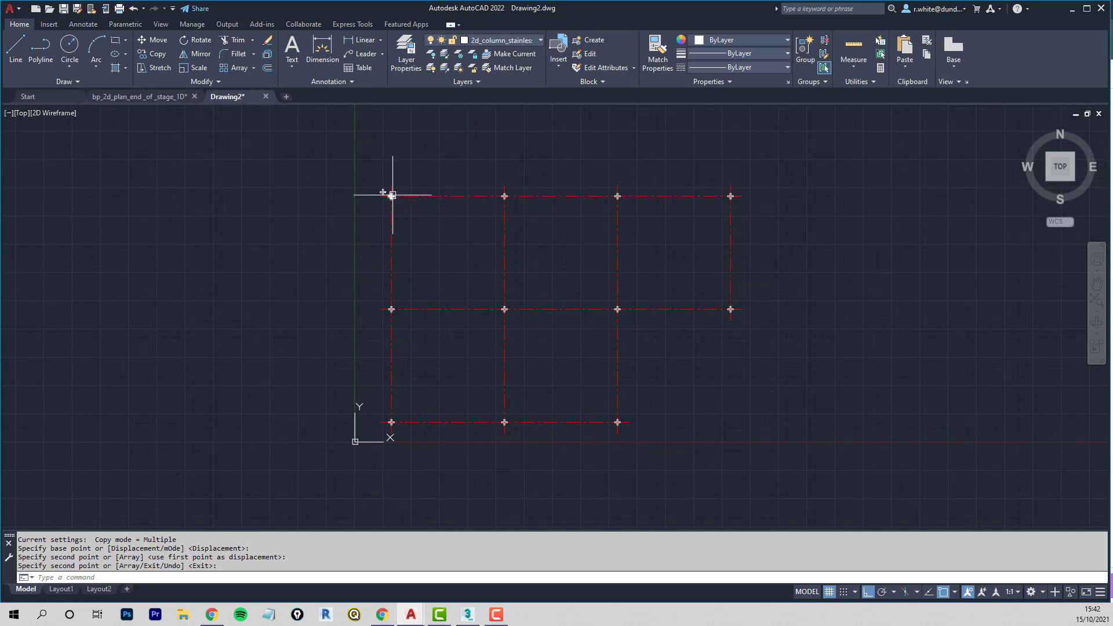
Step: Delete the stray cruciform outline beside the grid's upper-left intersection, keeping the short horizontal line at its centre
scroll(420, 246, "up", 2)
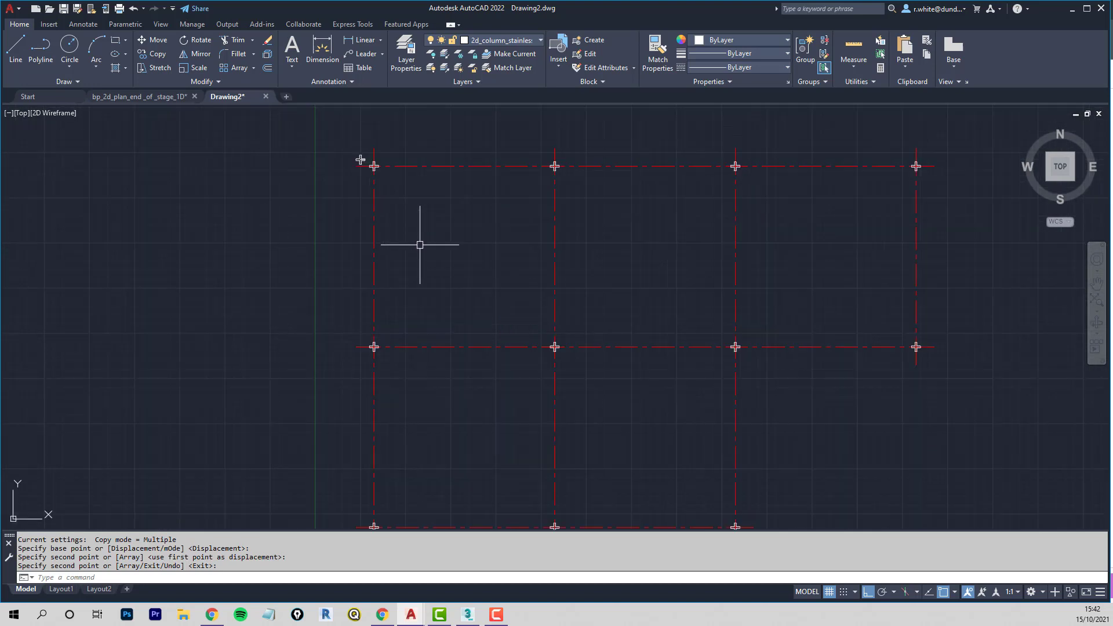
mouse_move(422, 245)
middle_mouse_down()
mouse_move(423, 224)
mouse_move(400, 218)
middle_mouse_up()
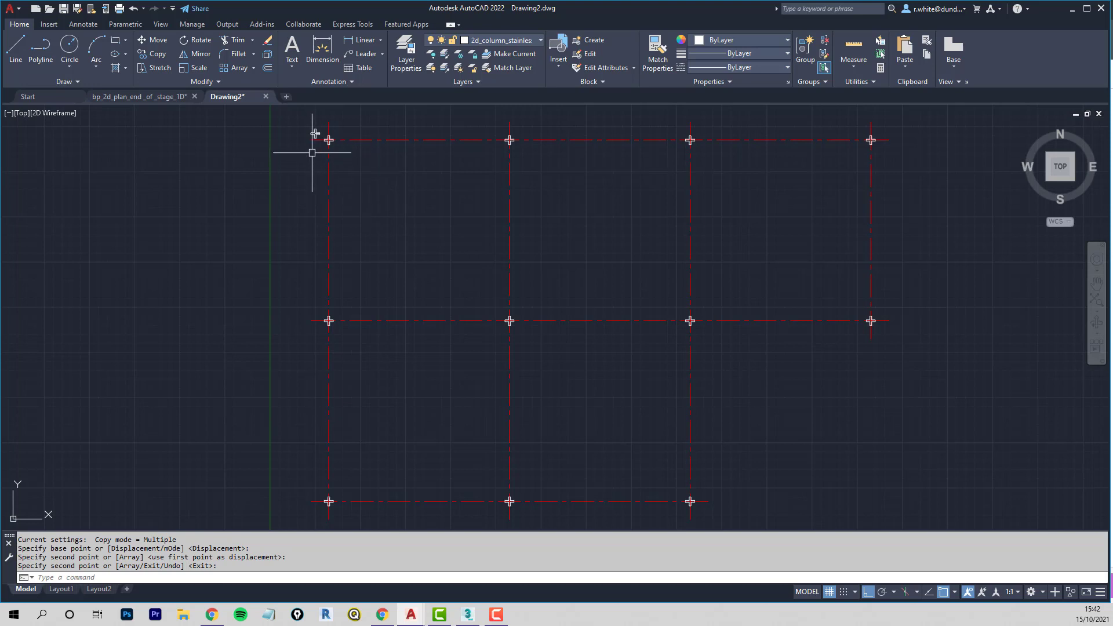
middle_click_drag(310, 154, 311, 199)
scroll(315, 182, "up", 5)
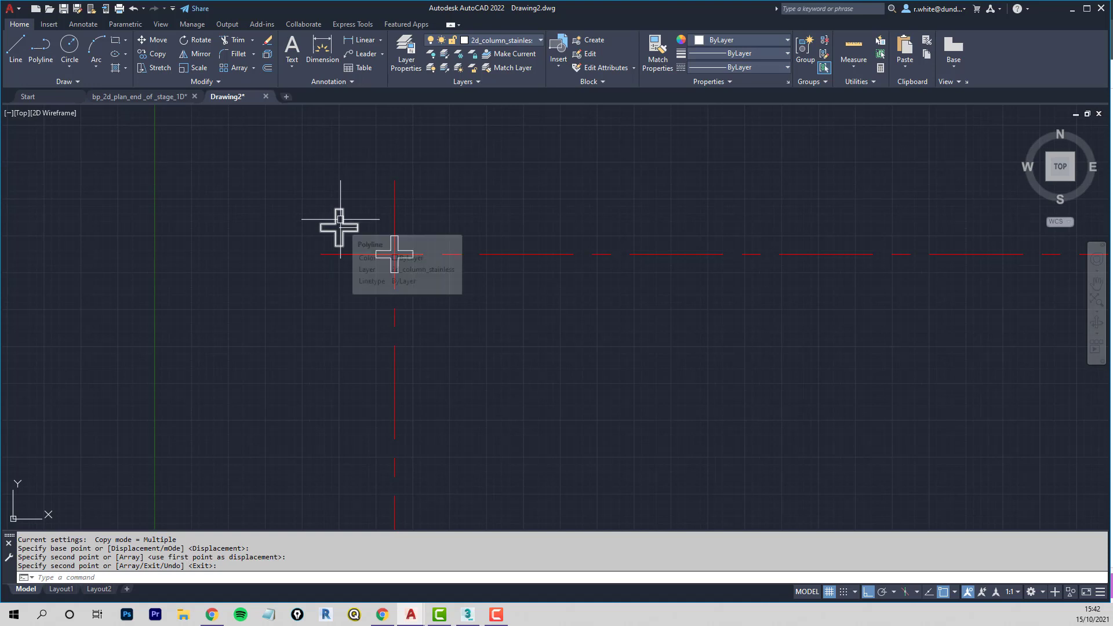
scroll(341, 220, "up", 4)
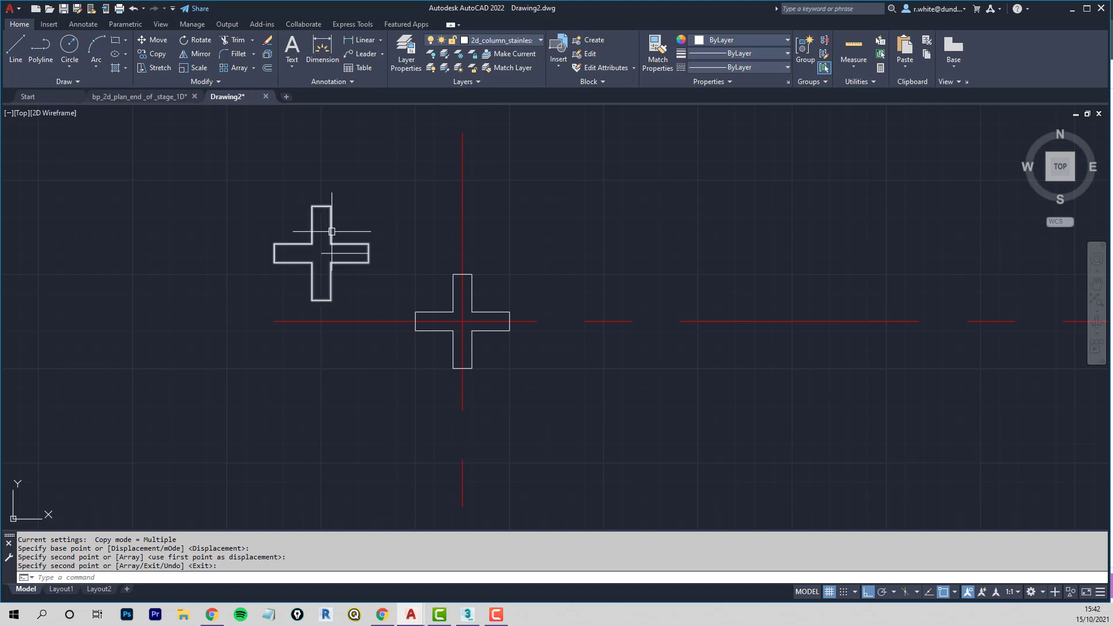
key("Return")
left_click(332, 231)
key("Delete")
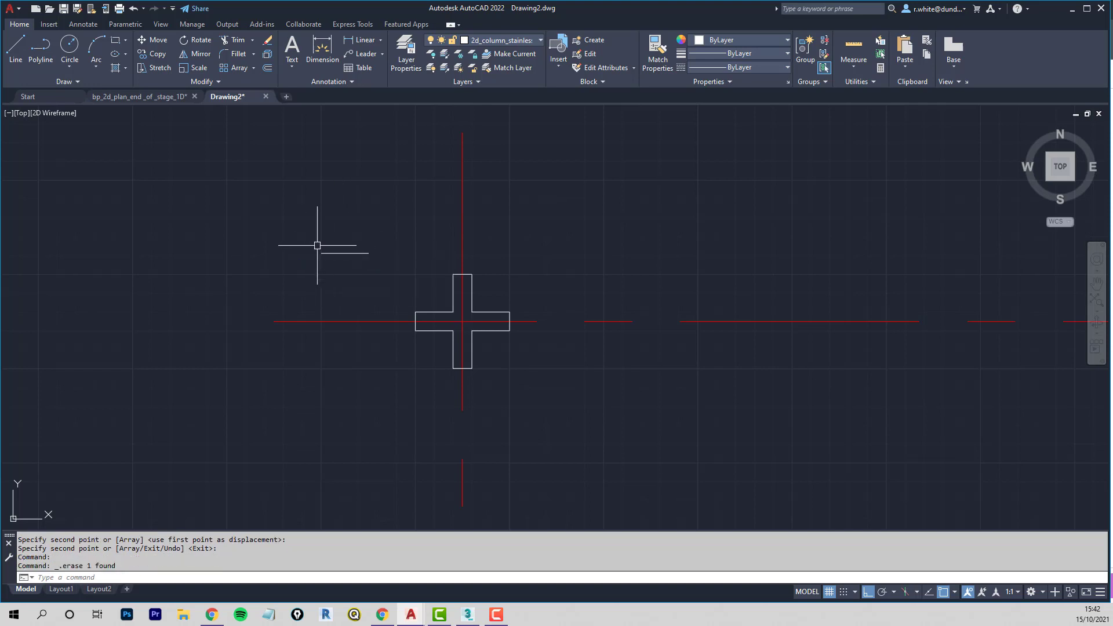
type("c")
key("Return")
key("Escape")
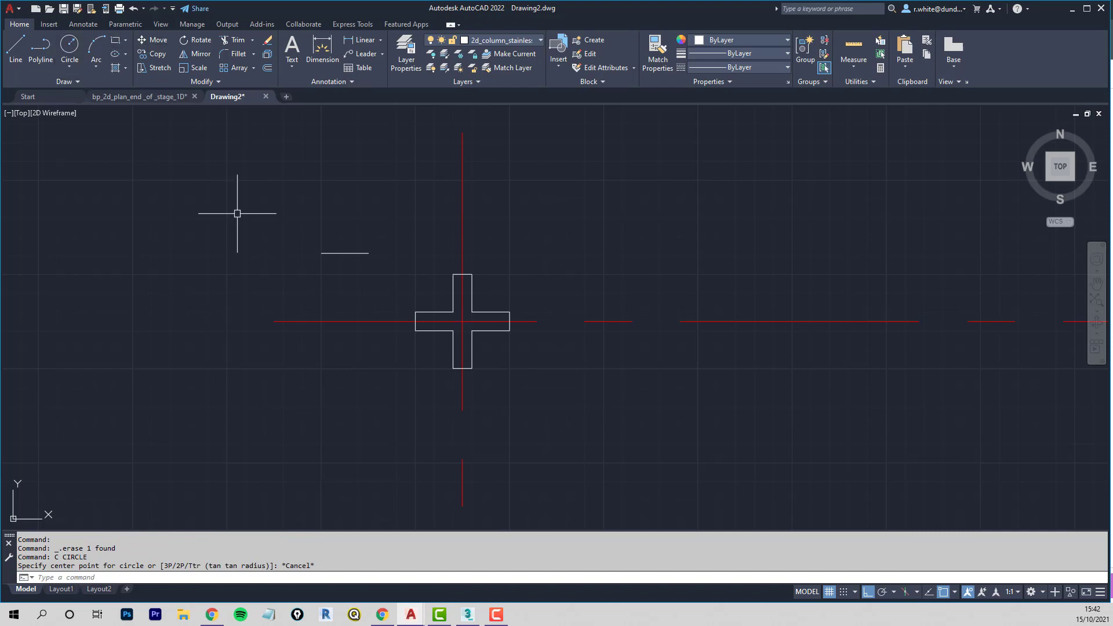
Step: Draw a circle centred on the left end of the remaining short line, with its radius reaching the line's right end
type("c")
key("Return")
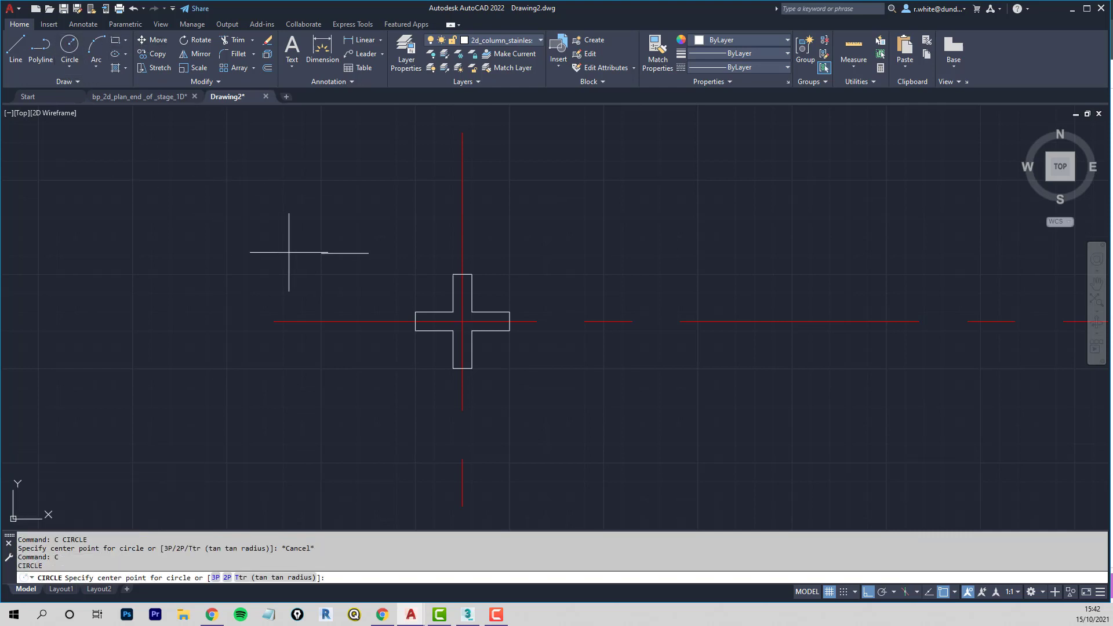
left_click(321, 253)
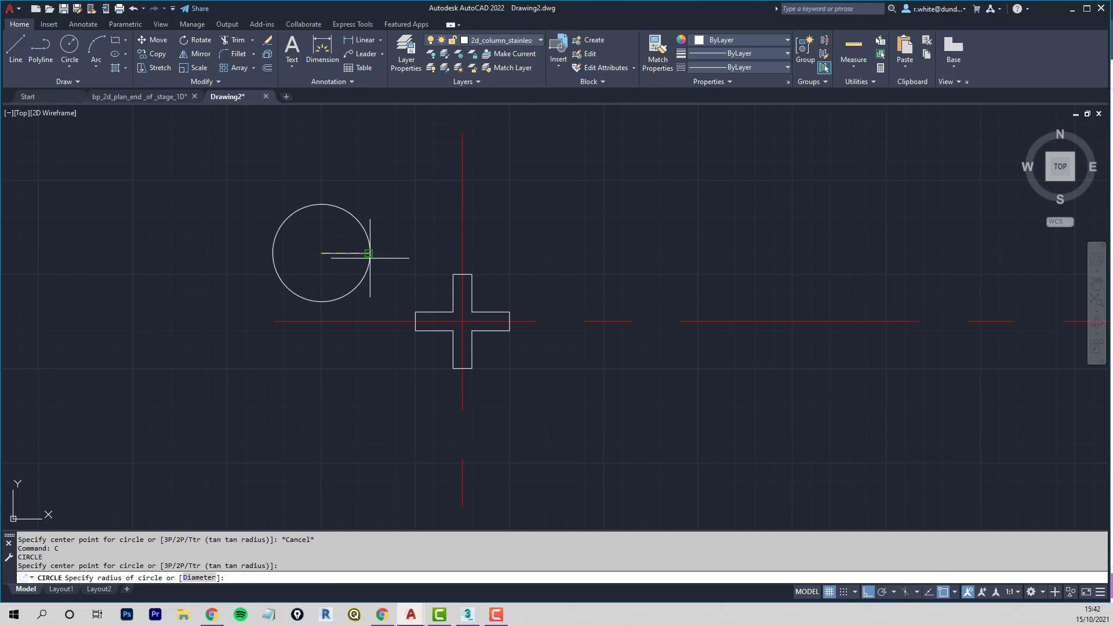
left_click(368, 252)
scroll(307, 231, "up", 4)
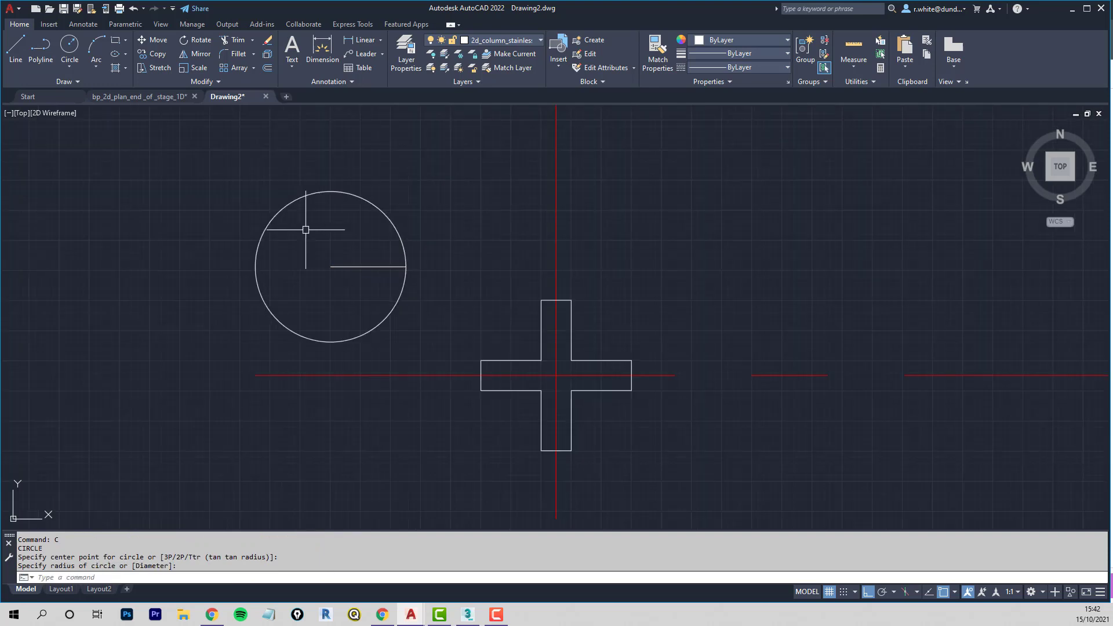
type("O")
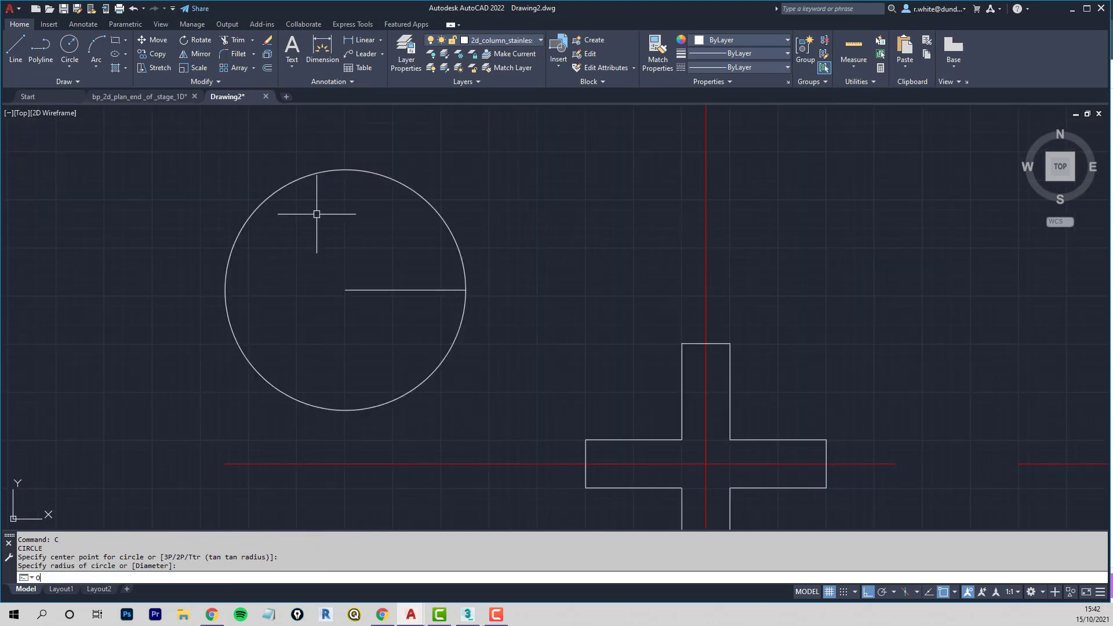
key("Return")
type("15")
key("Return")
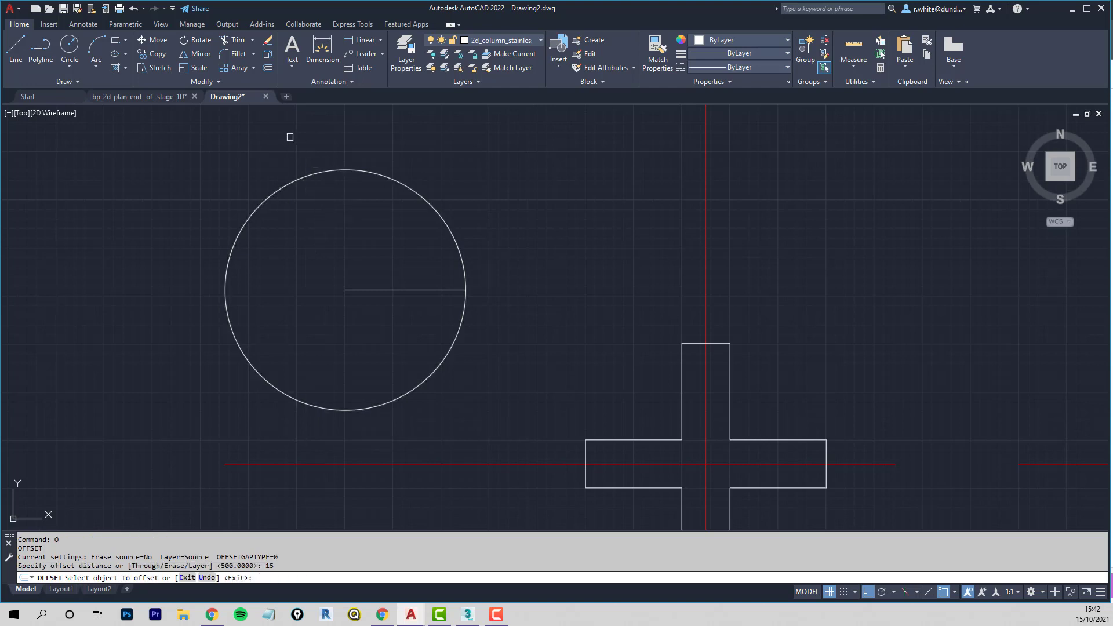
key("Escape")
Step: Offset the circle inward by 15 to form a concentric inner circle
left_click(268, 68)
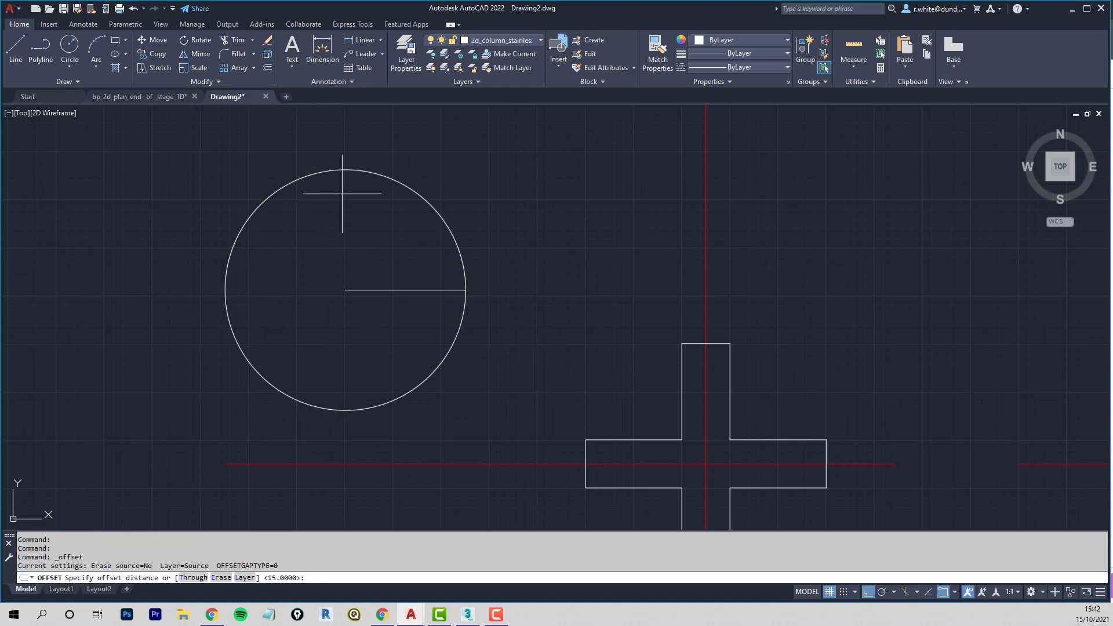
type("15")
key("Return")
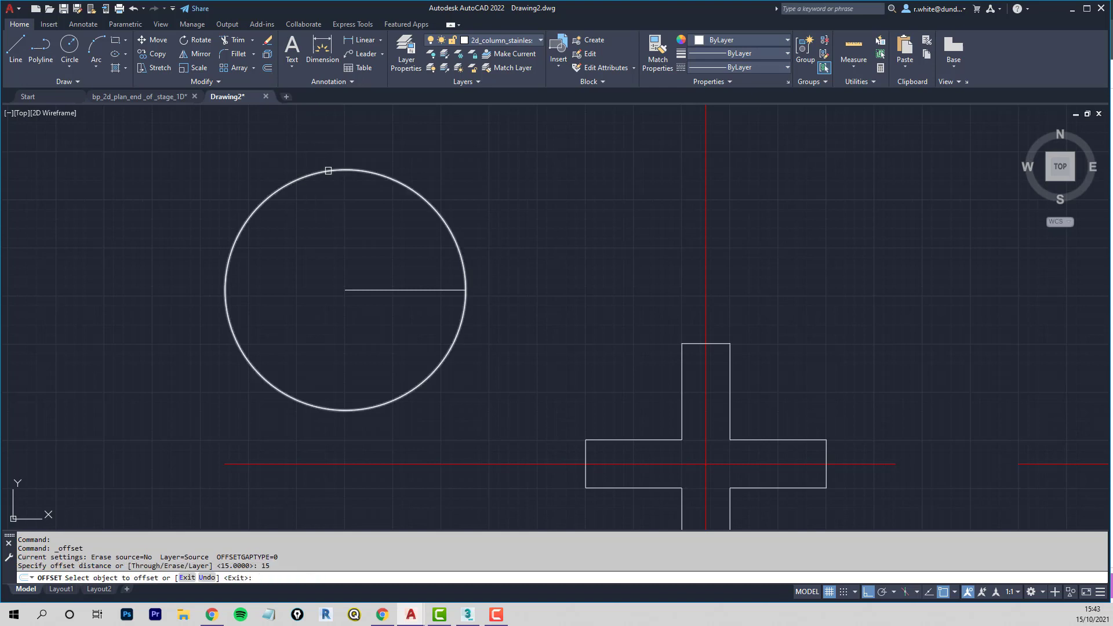
left_click(328, 170)
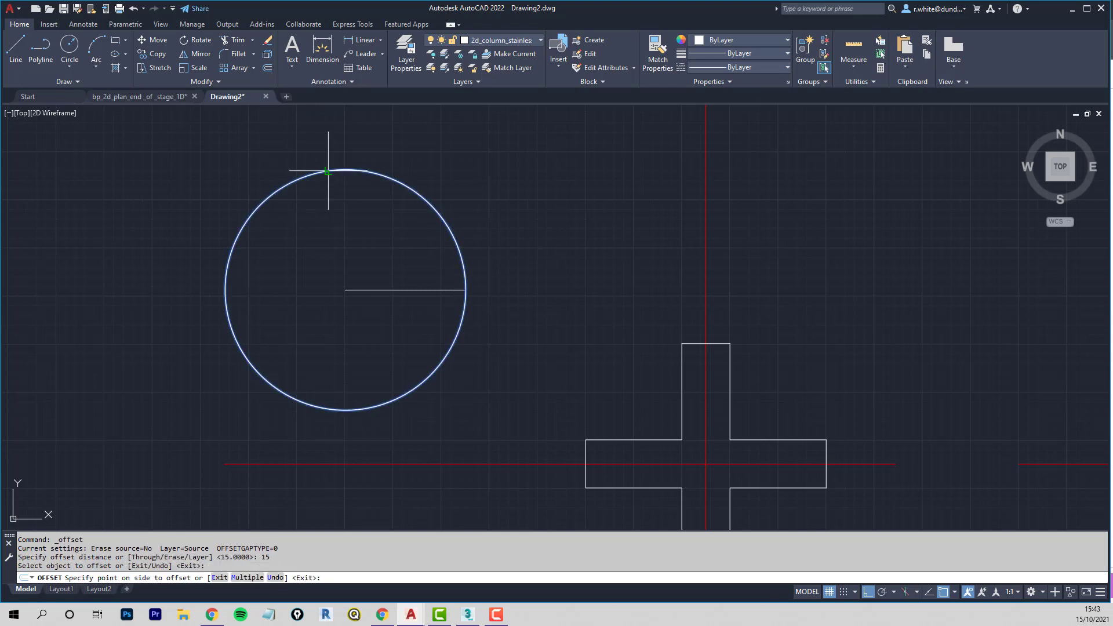
left_click(341, 231)
key("Escape")
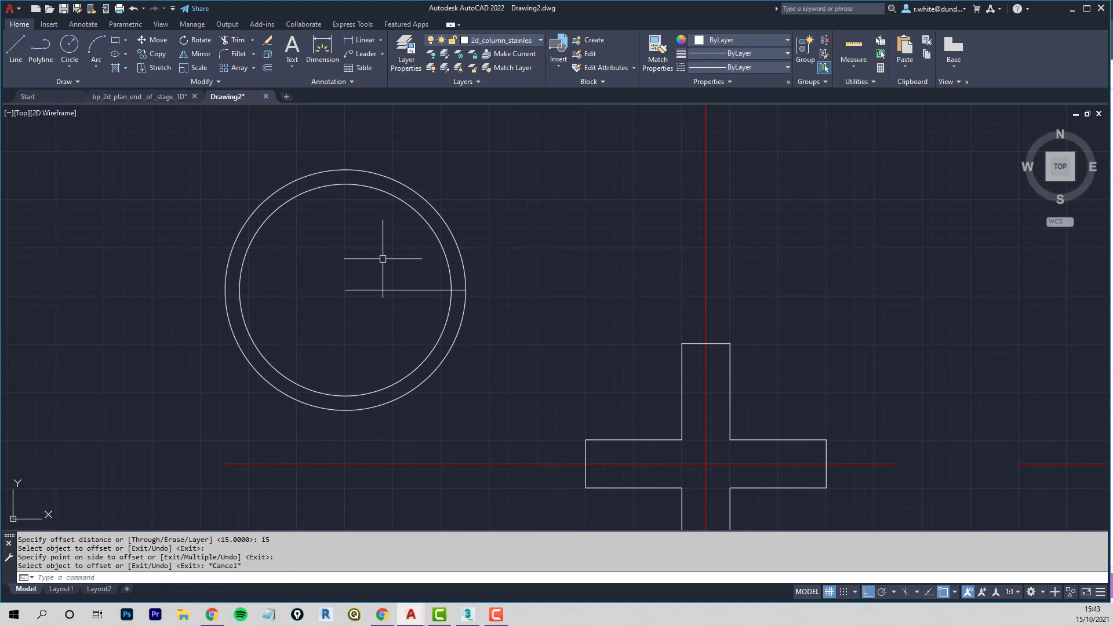
Step: Start a block definition reusing the name CRUCIFORM COLUMN, with its base point at the shared centre of the two circles
scroll(406, 291, "down", 3)
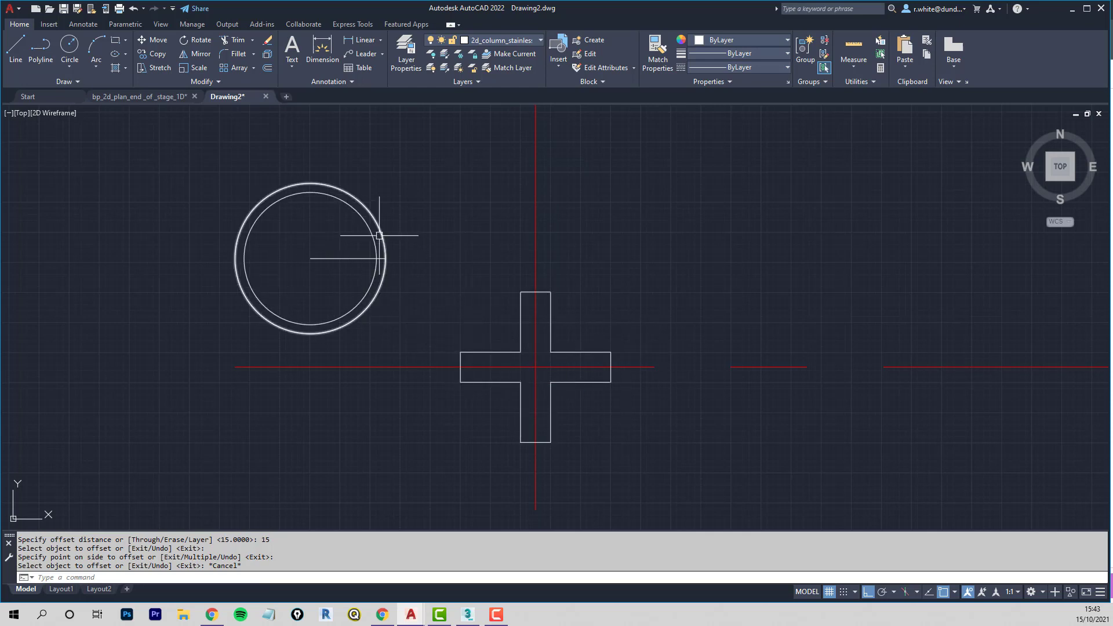
type("B")
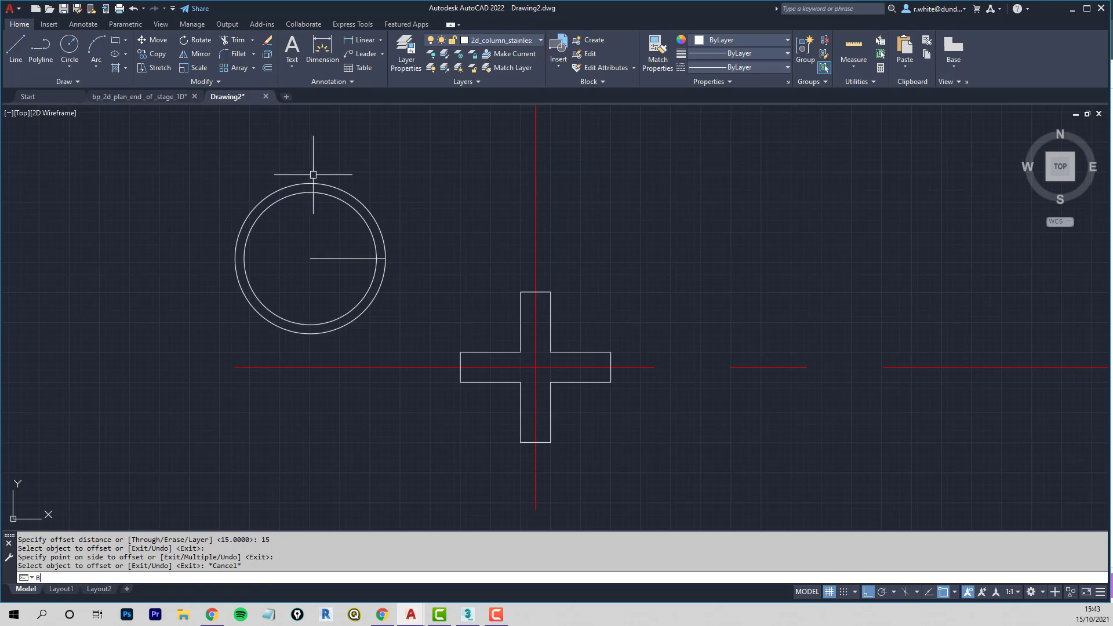
key("Return")
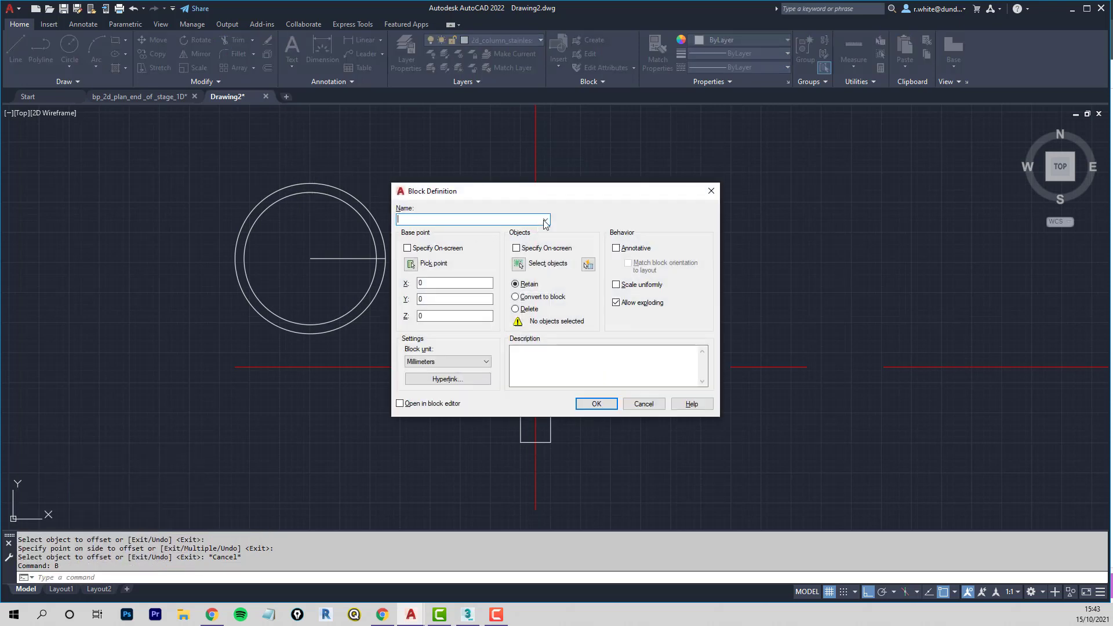
left_click(546, 221)
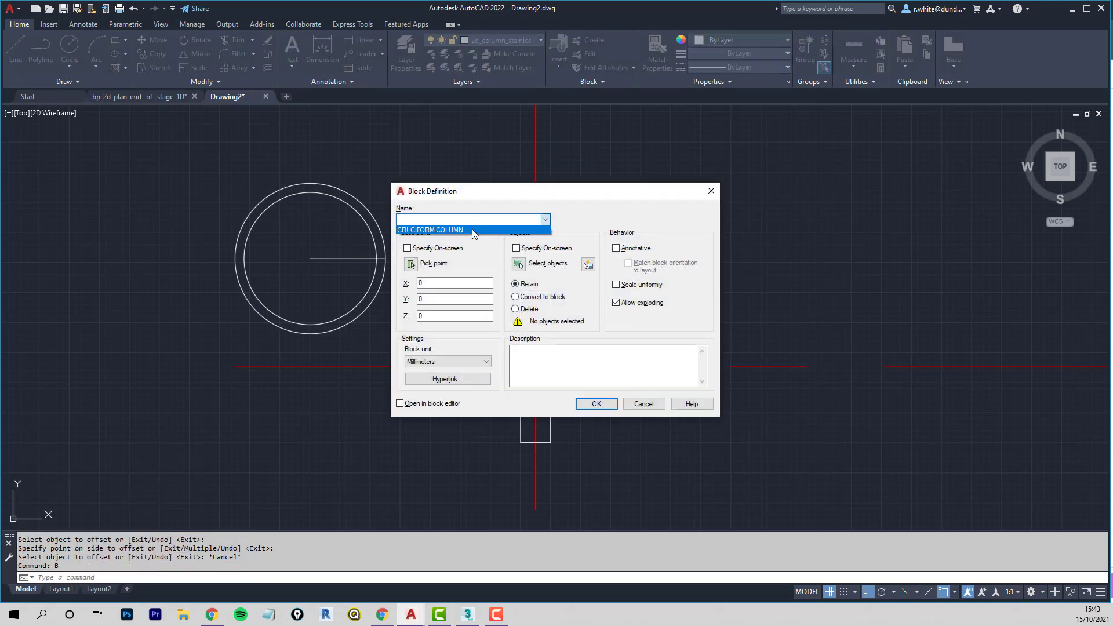
left_click(428, 230)
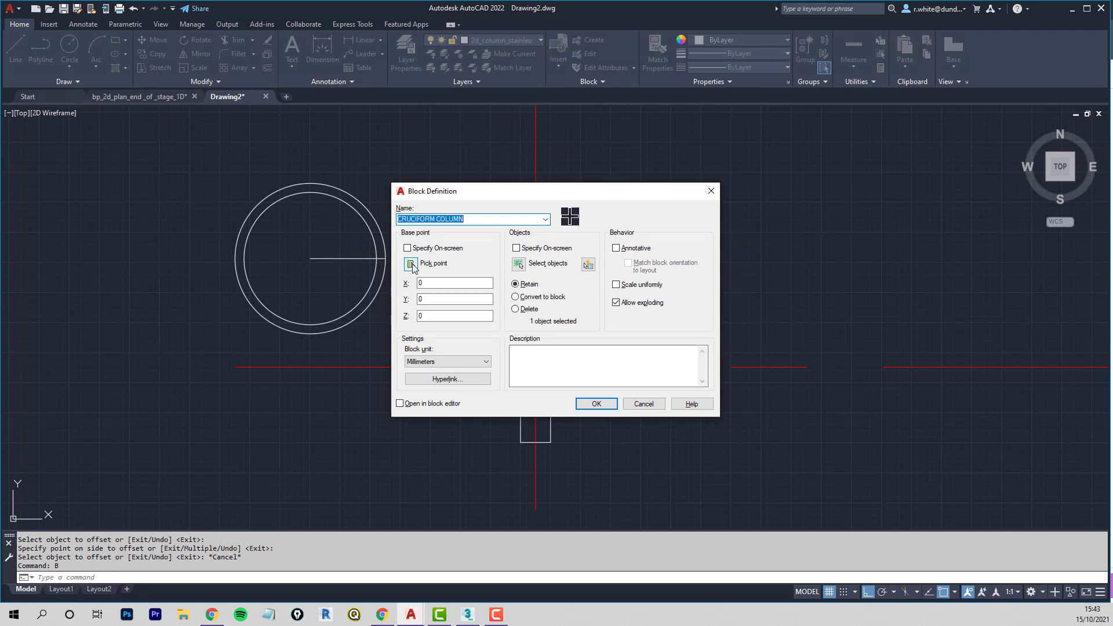
left_click(412, 264)
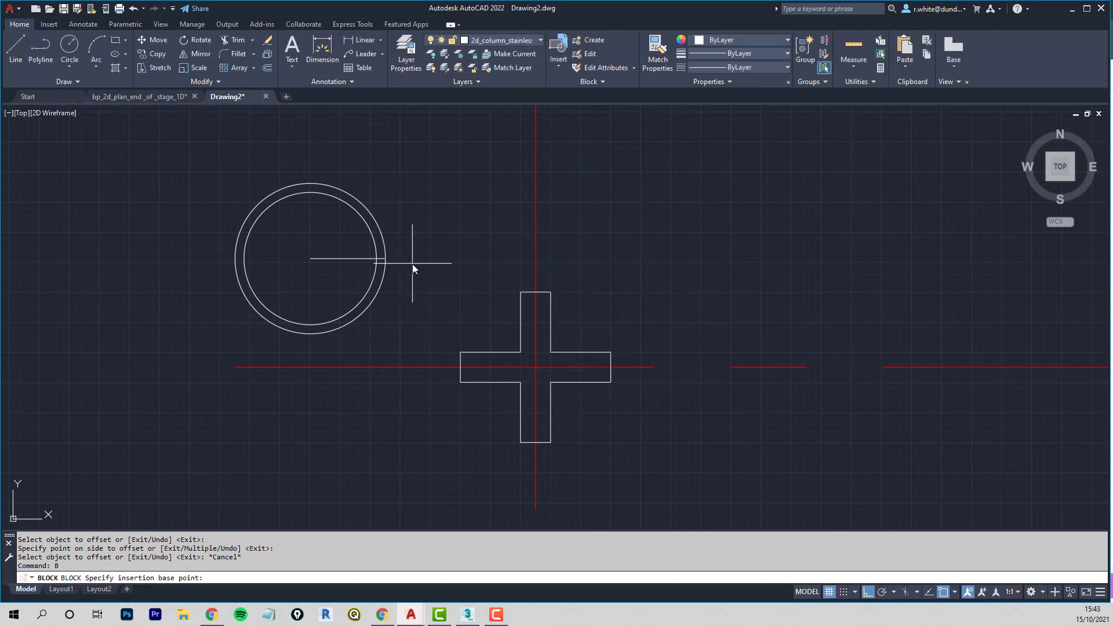
left_click(316, 255)
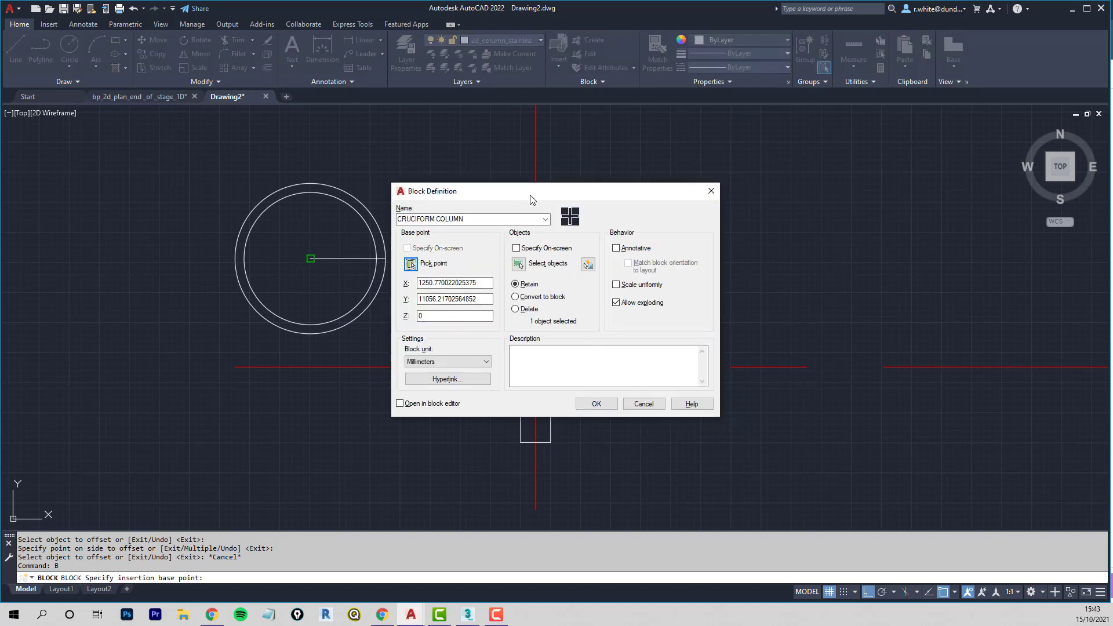
left_click_drag(530, 194, 786, 164)
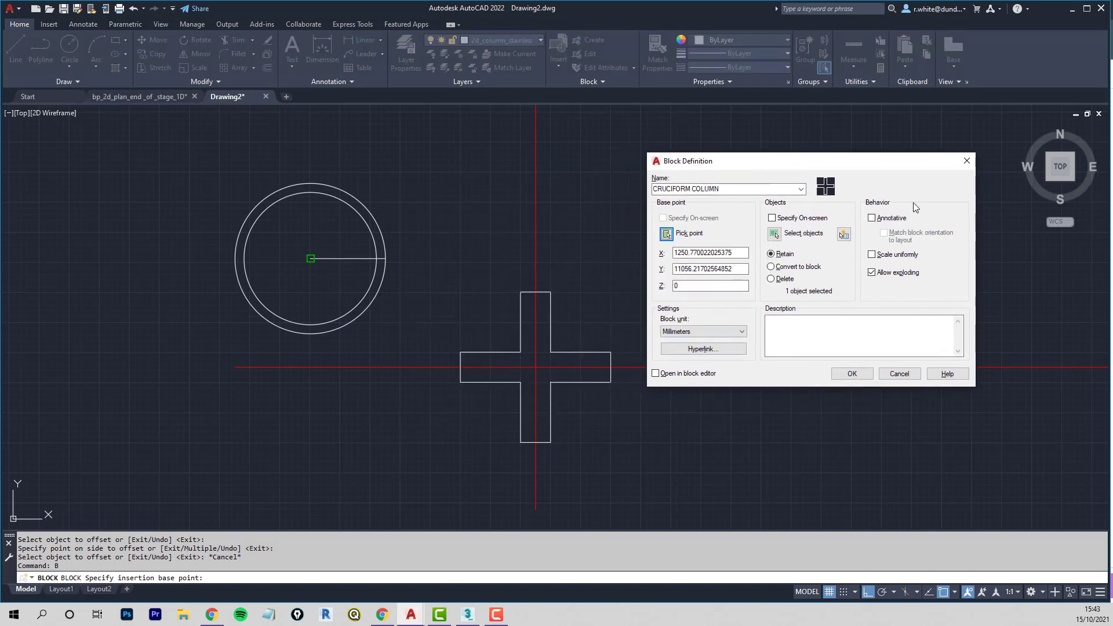
left_click_drag(877, 167, 796, 122)
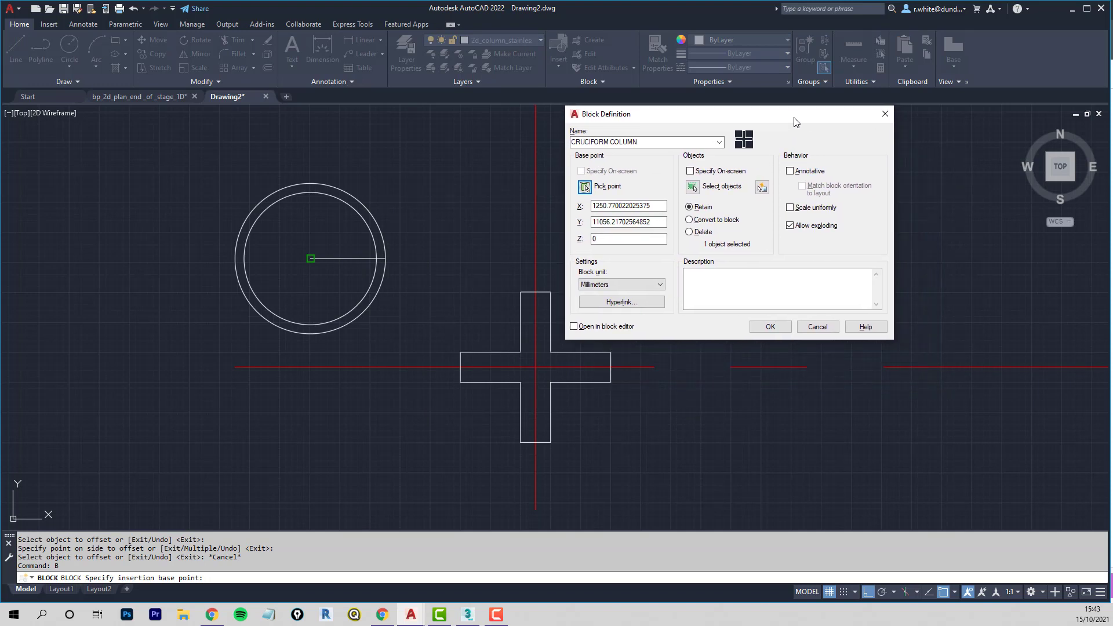
Step: Select the two concentric circles as the block's objects and redefine the CRUCIFORM COLUMN block with them
left_click(703, 187)
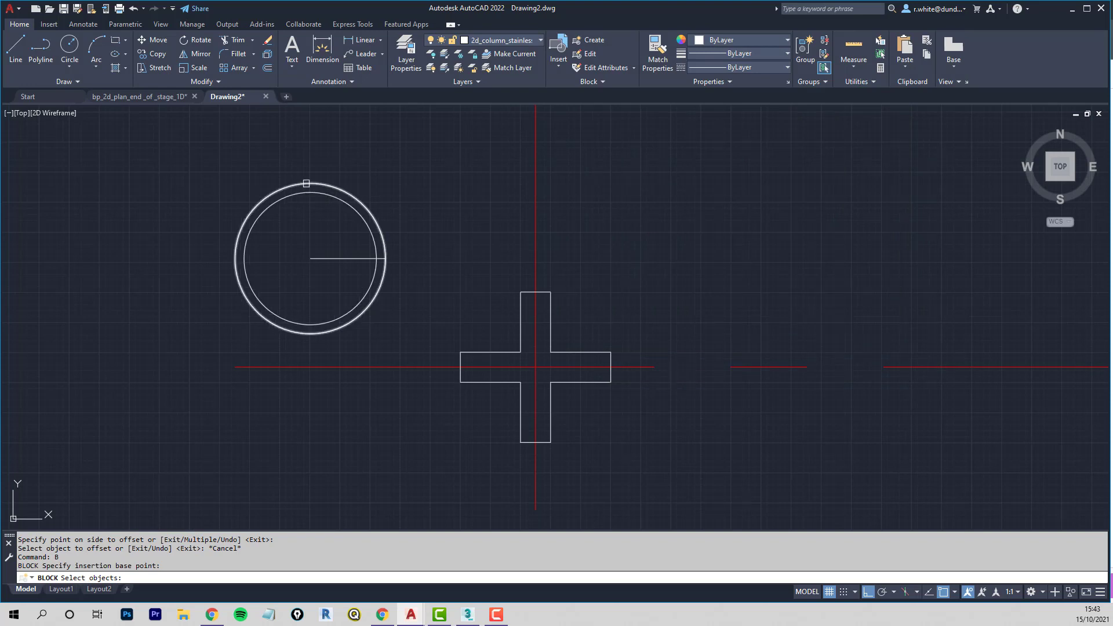
left_click(306, 184)
left_click(311, 196)
left_click(299, 188)
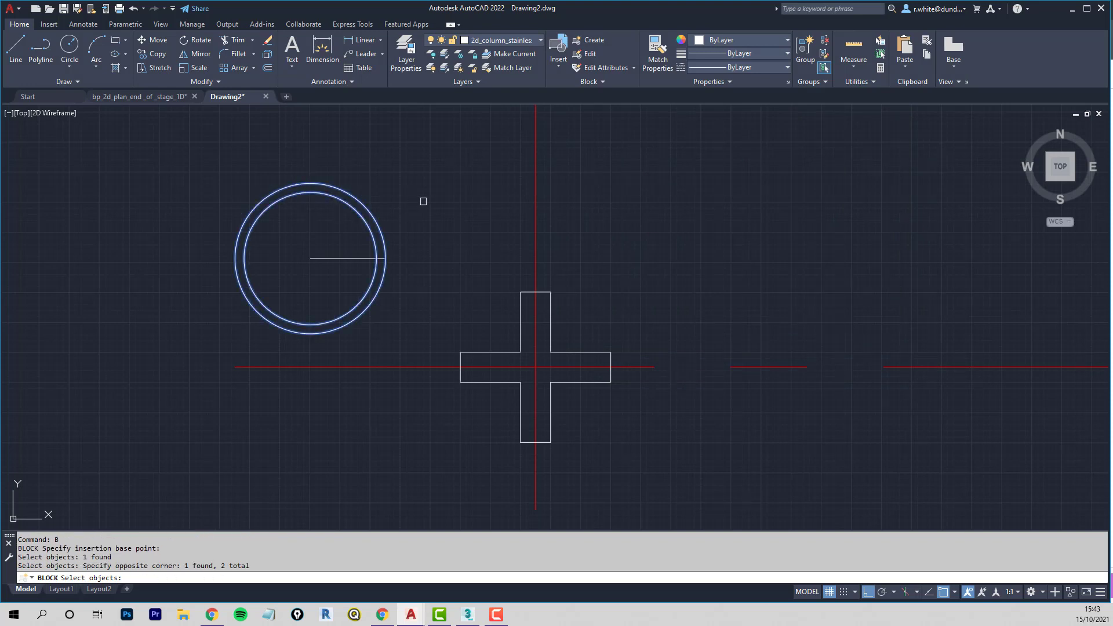
key("Return")
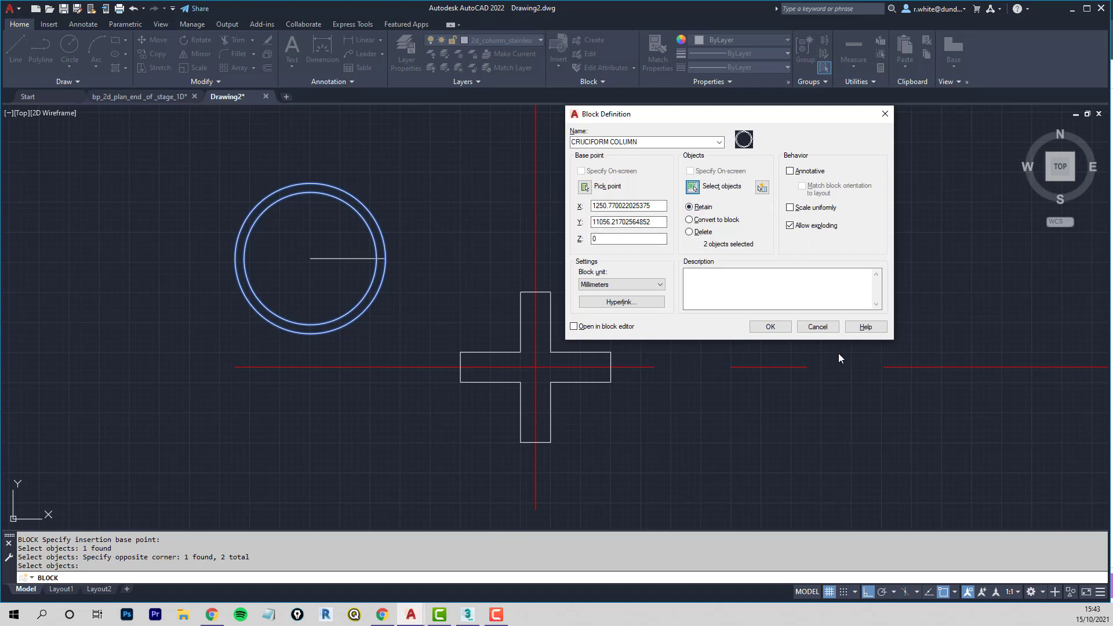
left_click(771, 327)
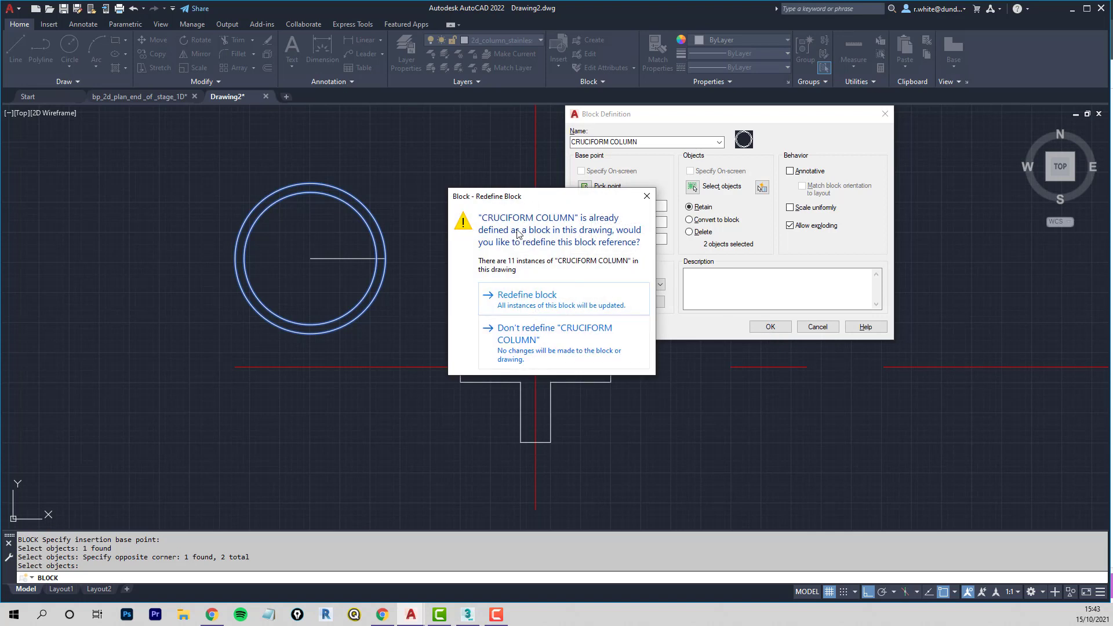
left_click(527, 295)
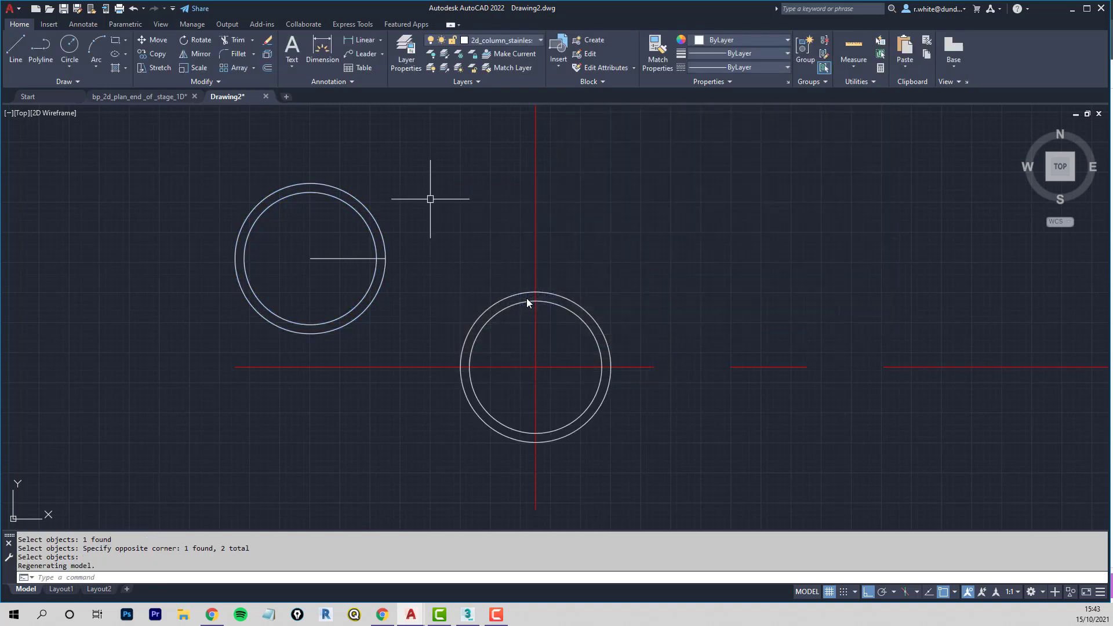
Step: Examine the column instances at the gridline intersections across the plan, ending back at the source circles
scroll(548, 322, "down", 5)
middle_click_drag(824, 330, 574, 315)
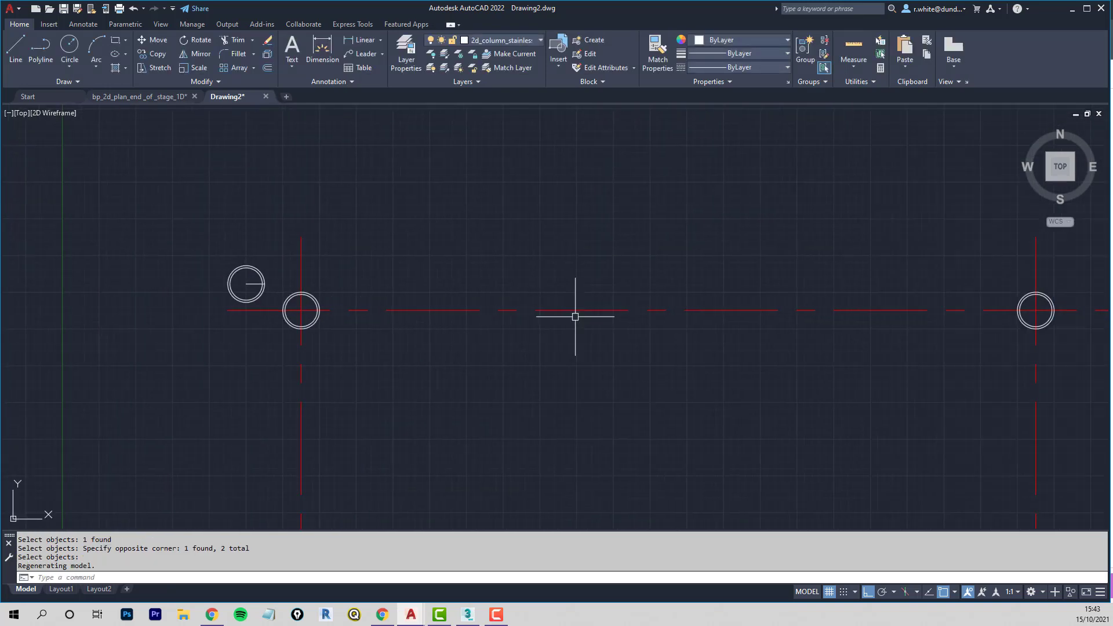
scroll(1035, 321, "down", 2)
middle_click_drag(1035, 326, 580, 314)
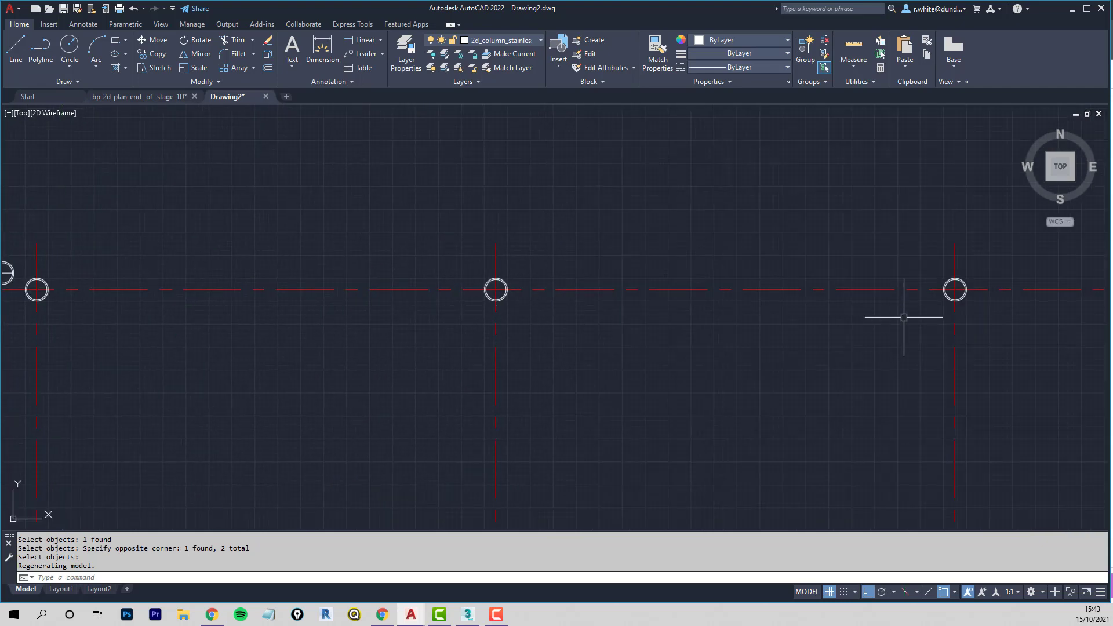
mouse_move(542, 367)
middle_mouse_down()
mouse_move(579, 368)
mouse_move(722, 214)
middle_mouse_up()
middle_click_drag(552, 361, 761, 278)
middle_click_drag(516, 346, 634, 236)
mouse_move(454, 356)
middle_mouse_down()
mouse_move(599, 323)
mouse_move(629, 338)
mouse_move(644, 469)
middle_mouse_up()
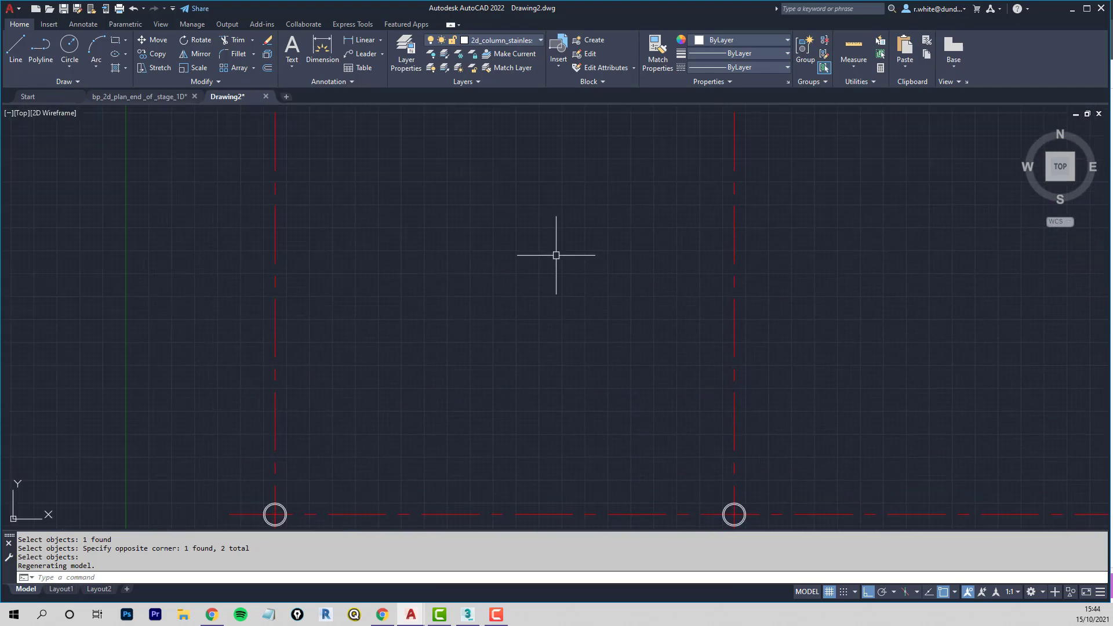
middle_click_drag(555, 254, 643, 437)
middle_click_drag(479, 276, 559, 368)
scroll(427, 324, "up", 2)
scroll(427, 324, "up", 3)
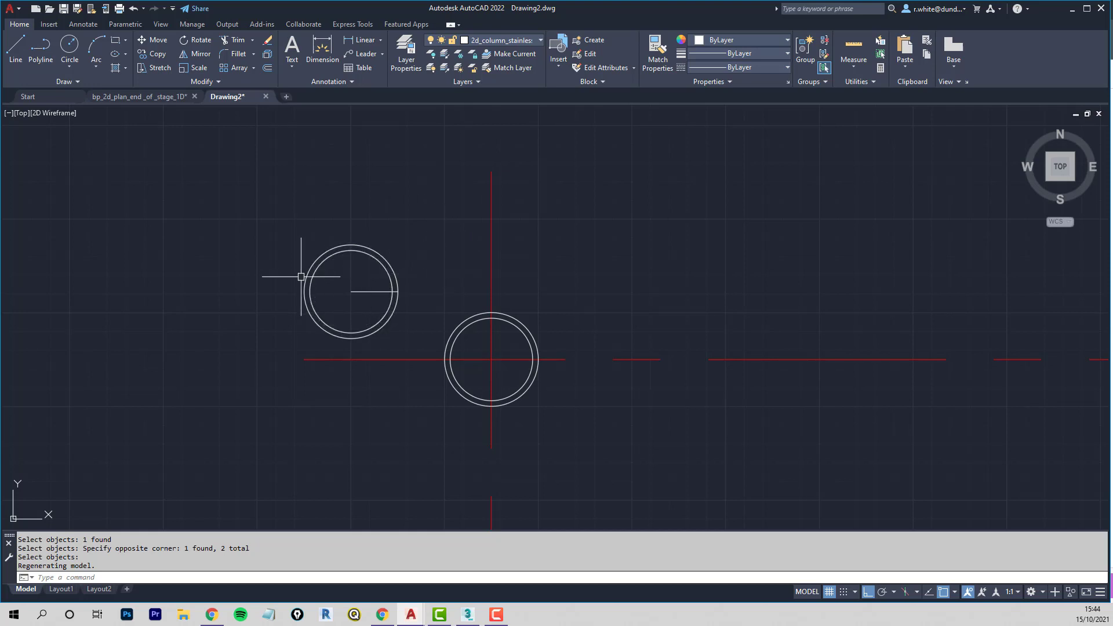
type("m")
key("Return")
key("Escape")
key("Escape")
type("m")
key("Return")
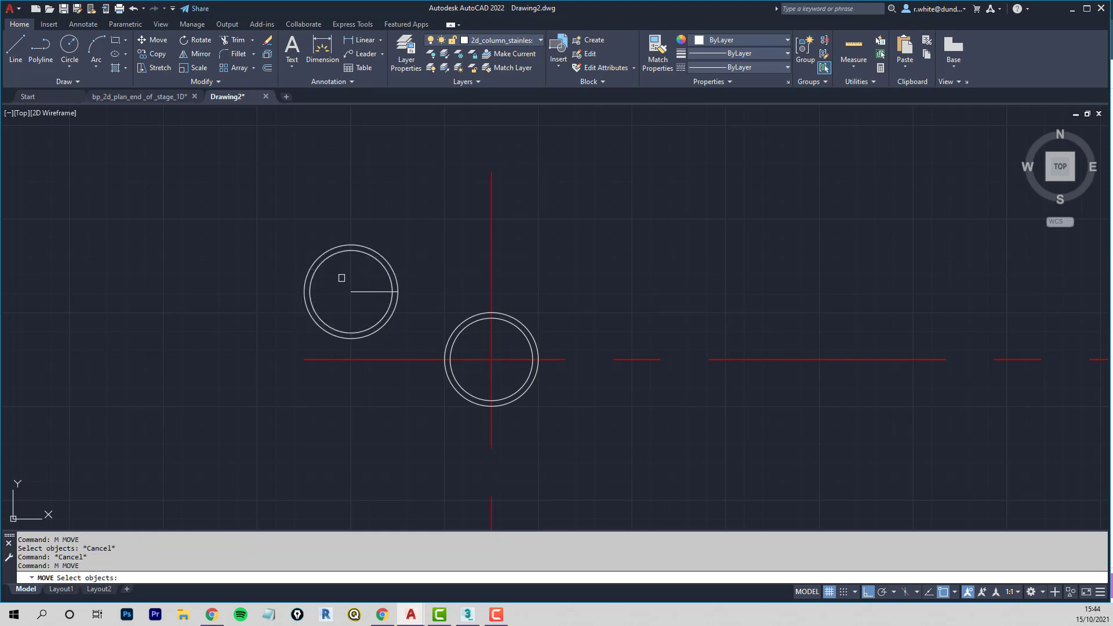
left_click(341, 278)
left_click(277, 231)
key("Return")
key("Escape")
key("Escape")
Step: Try to define an attribute with tag COL#, prompt ENTER COLUMN NUMBER and default "-"
scroll(360, 335, "up", 4)
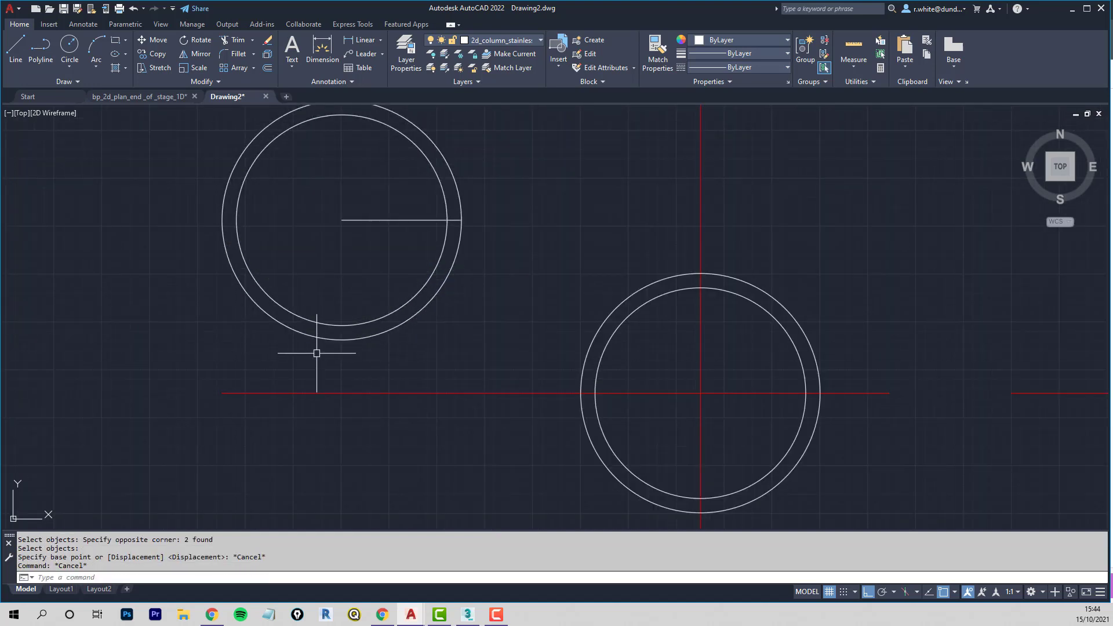
type("ATTDEF")
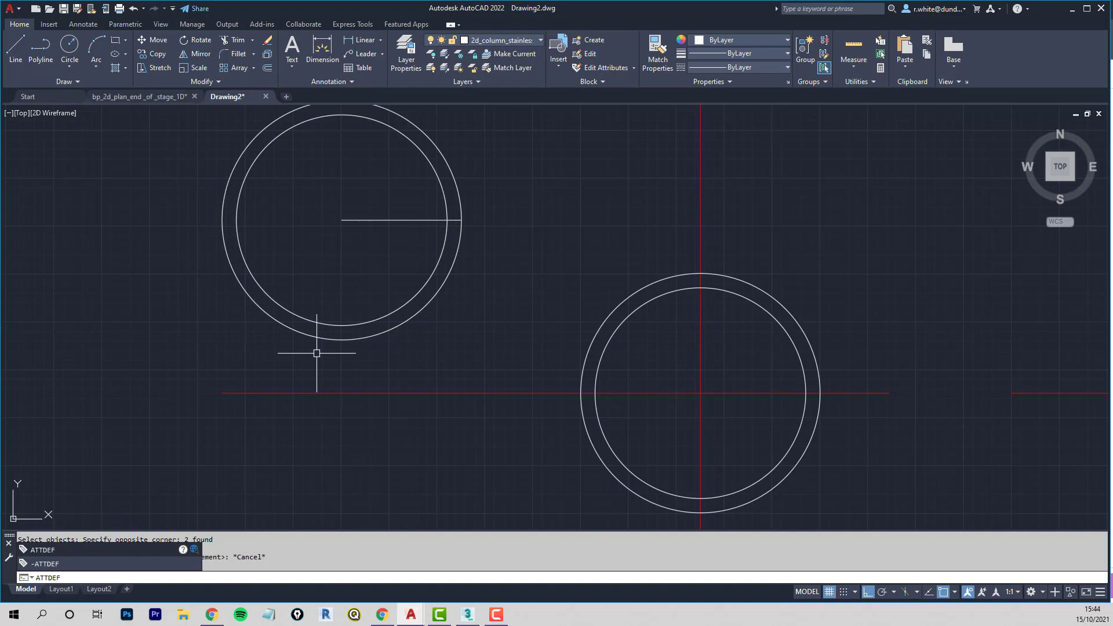
key("Return")
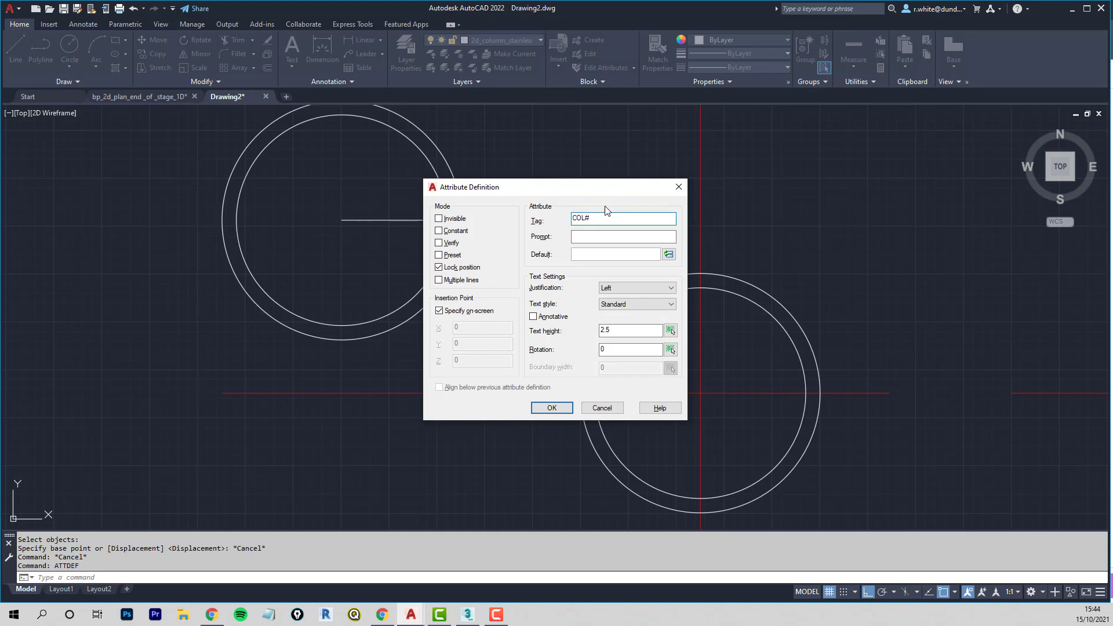
left_click(602, 239)
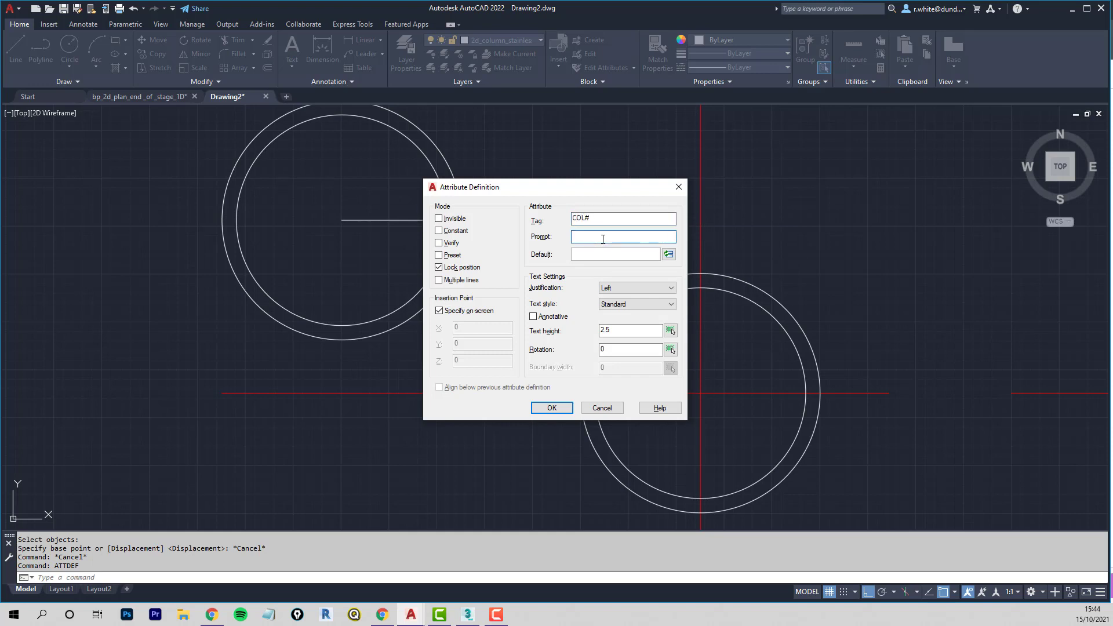
type("ENTER COLUMN NUMBER")
left_click(603, 255)
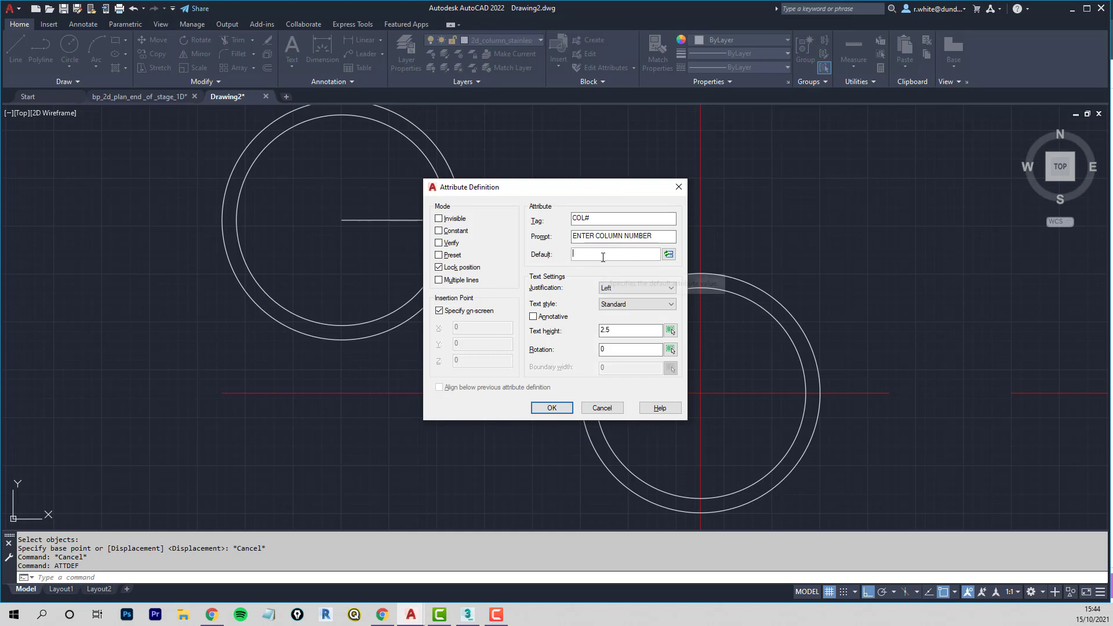
type("-")
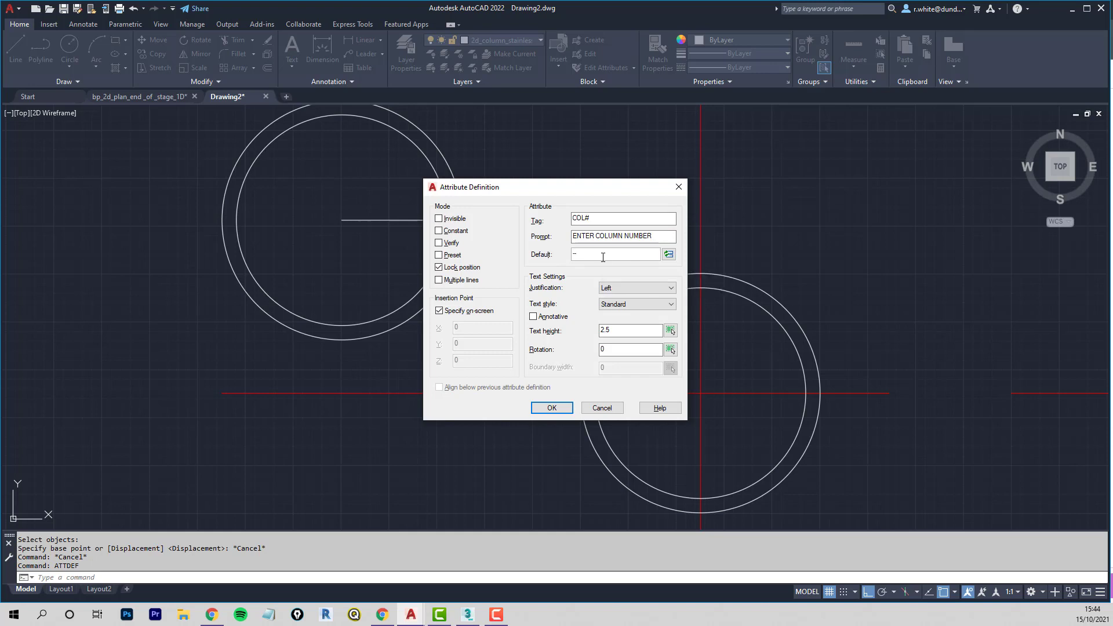
left_click(553, 409)
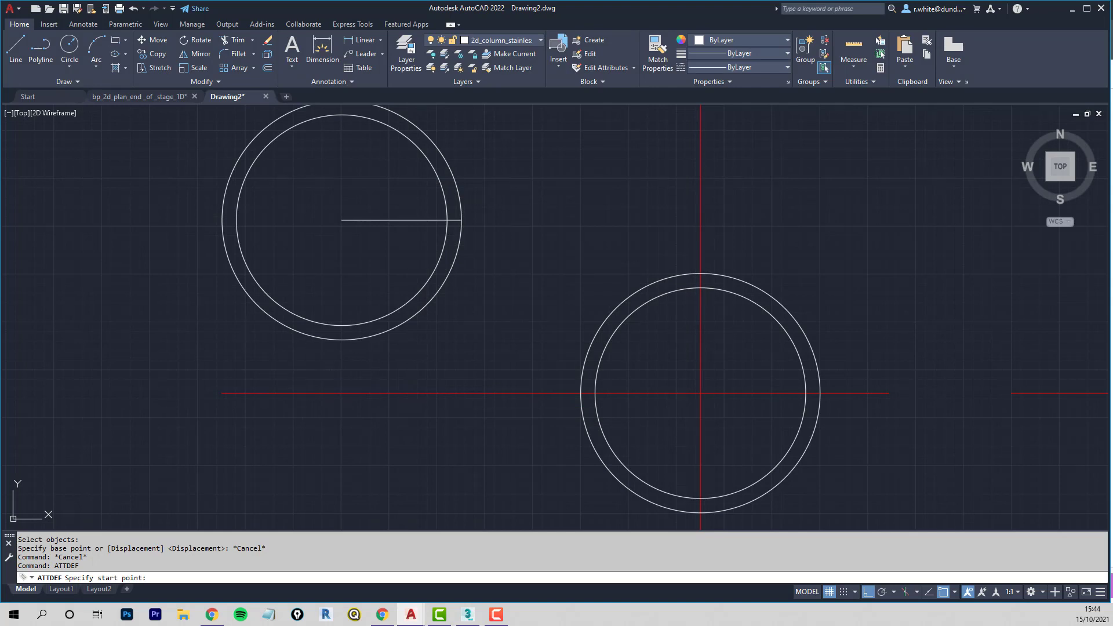
key("Escape")
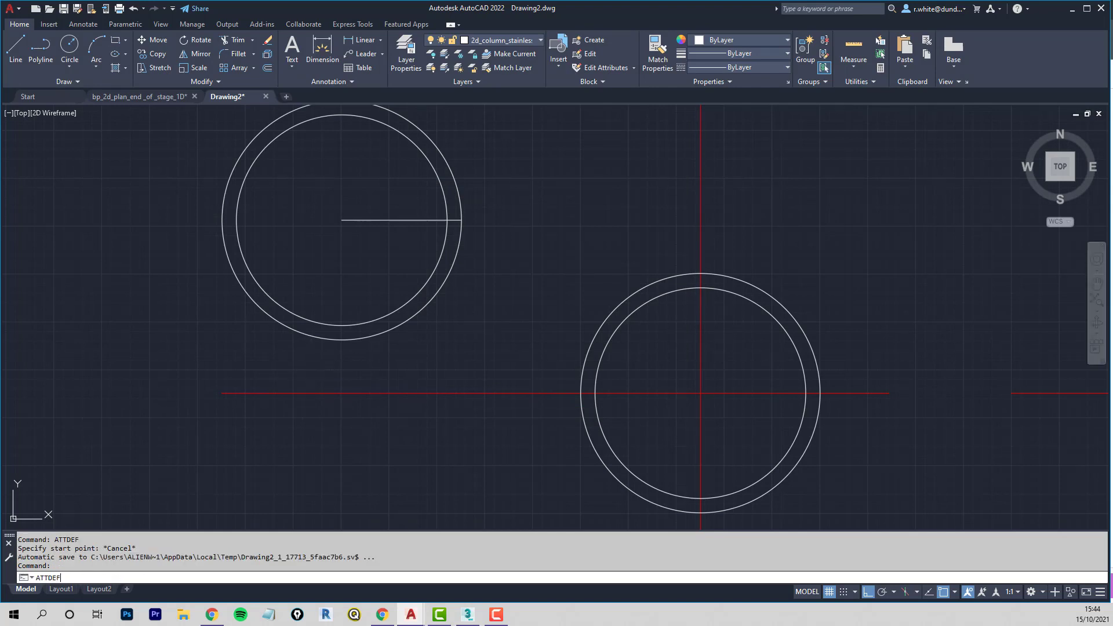
Step: Start an attribute definition with tag COL#, prompt ENTER COLUMN NUMBER, default "--" and text height 75
key("Return")
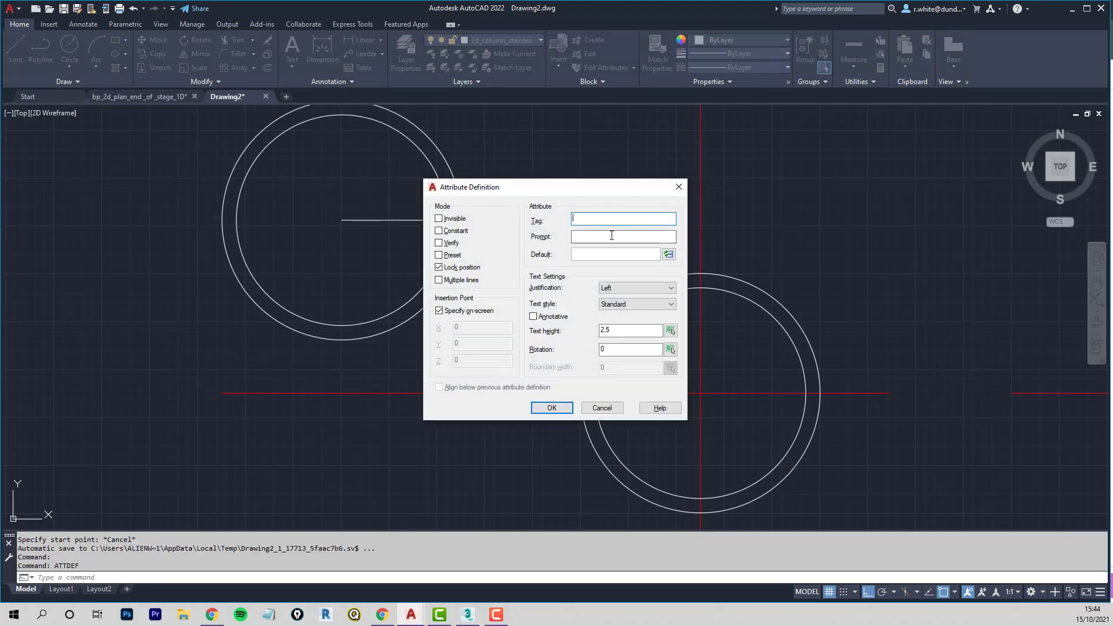
type("COL#")
left_click(611, 235)
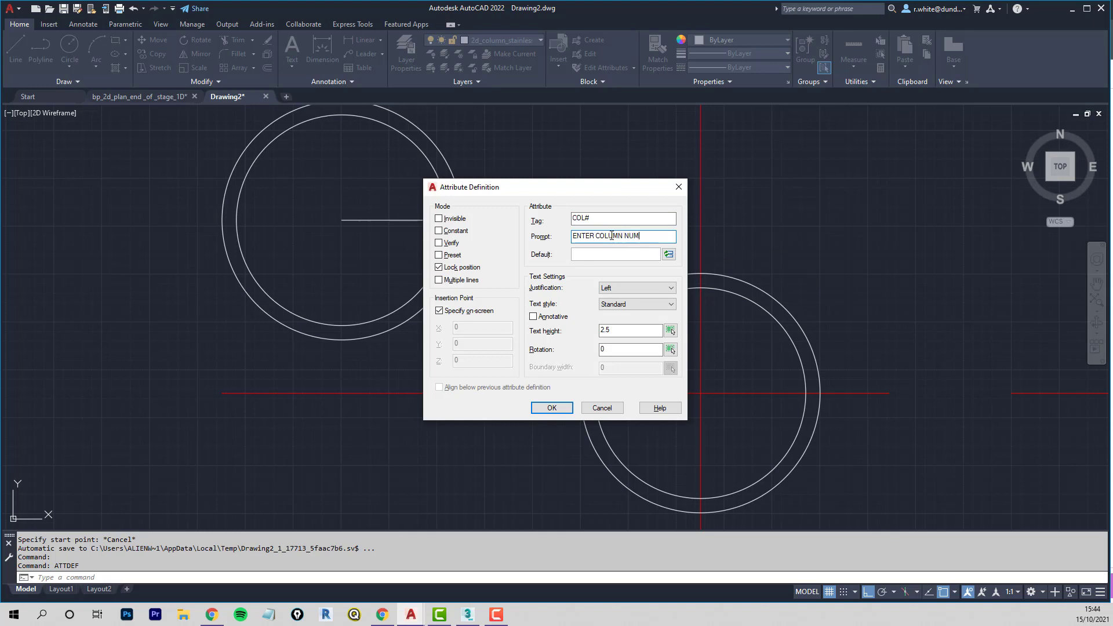
left_click(591, 255)
left_click(606, 331)
left_click_drag(621, 334, 566, 334)
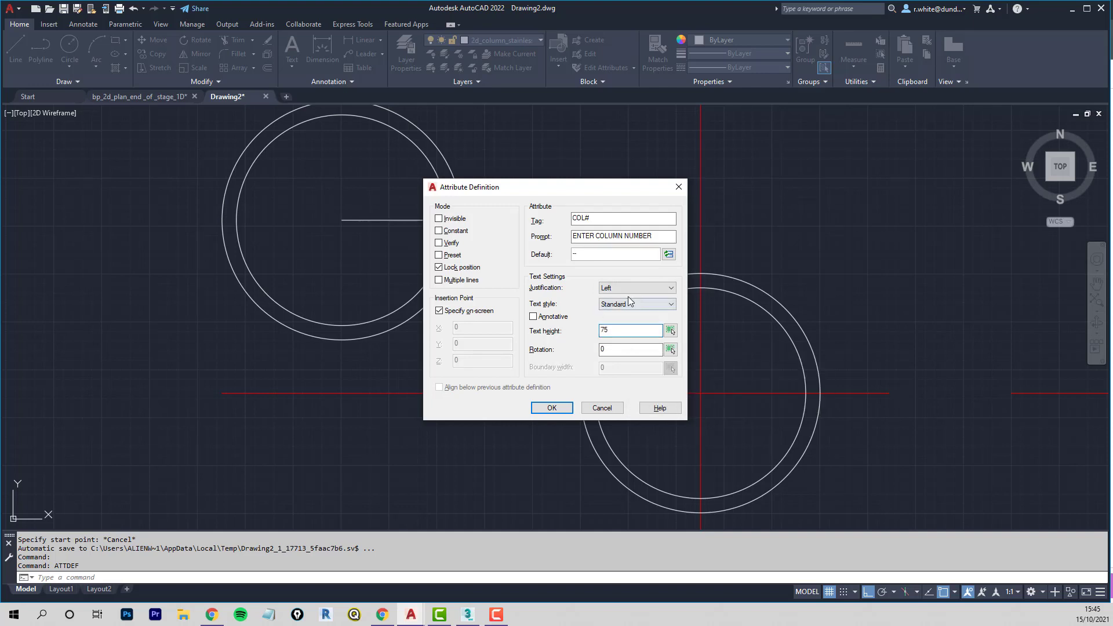
Step: Set the attribute's justification to Bottom center and place COL# below the source circles
left_click(650, 292)
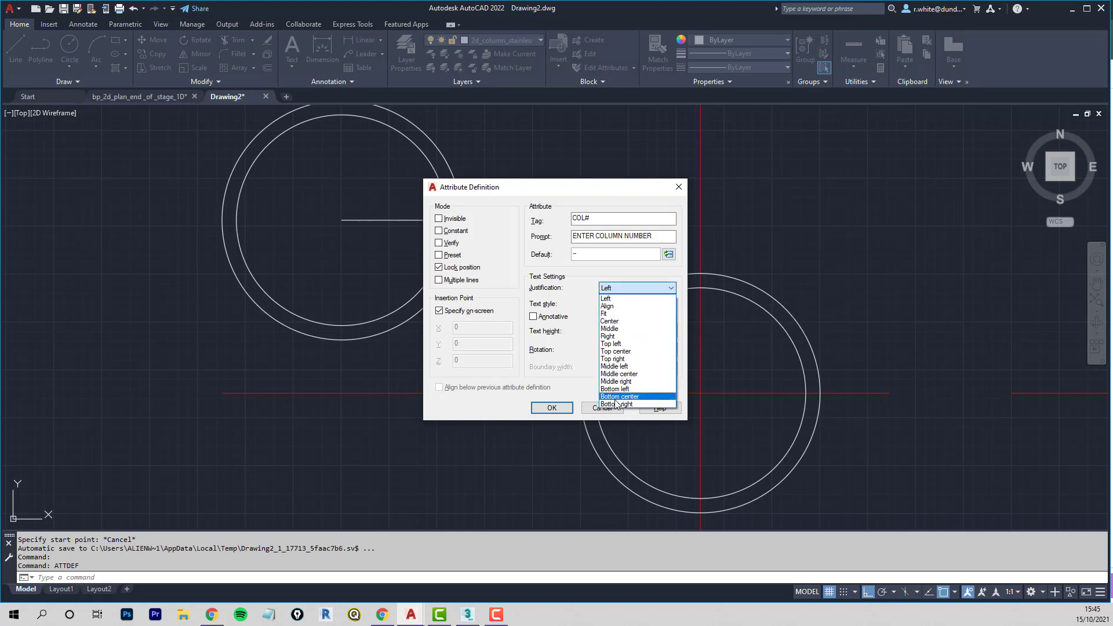
left_click(616, 398)
left_click(552, 408)
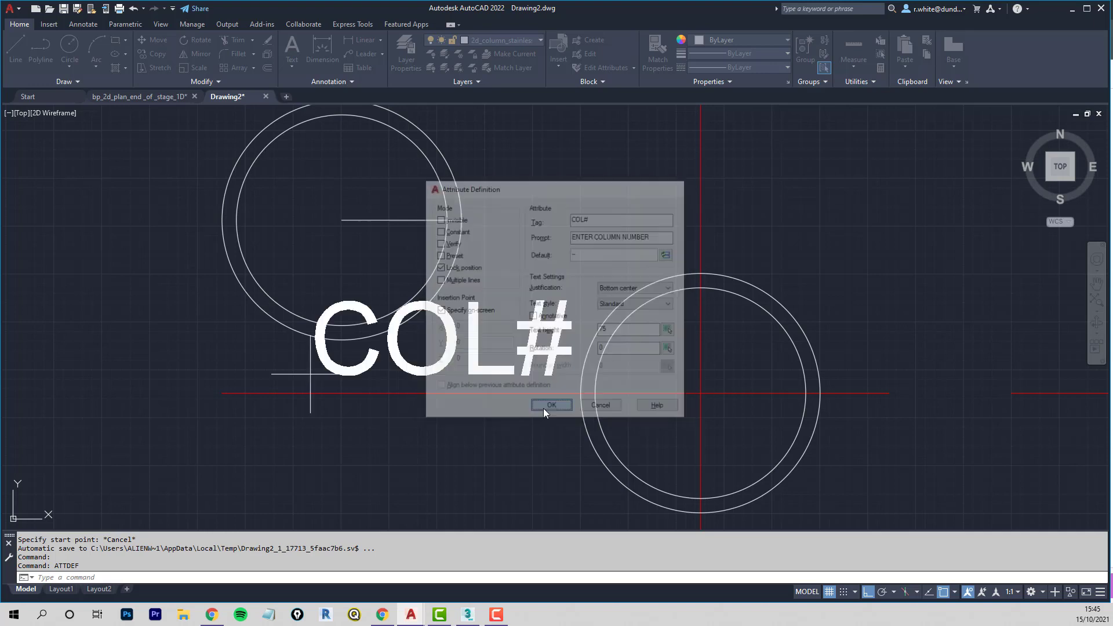
left_click(217, 437)
Step: Move the COL# attribute freely so it sits centred just beneath the source circles
type("m")
key("Return")
double_click(256, 415)
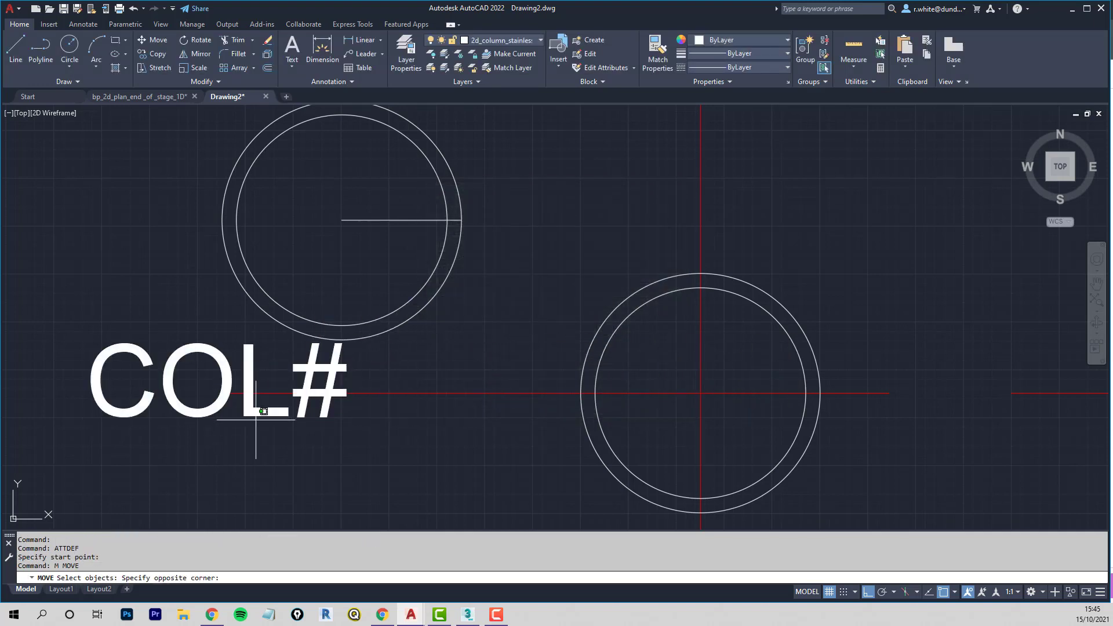
left_click(130, 411)
key("Return")
left_click(142, 442)
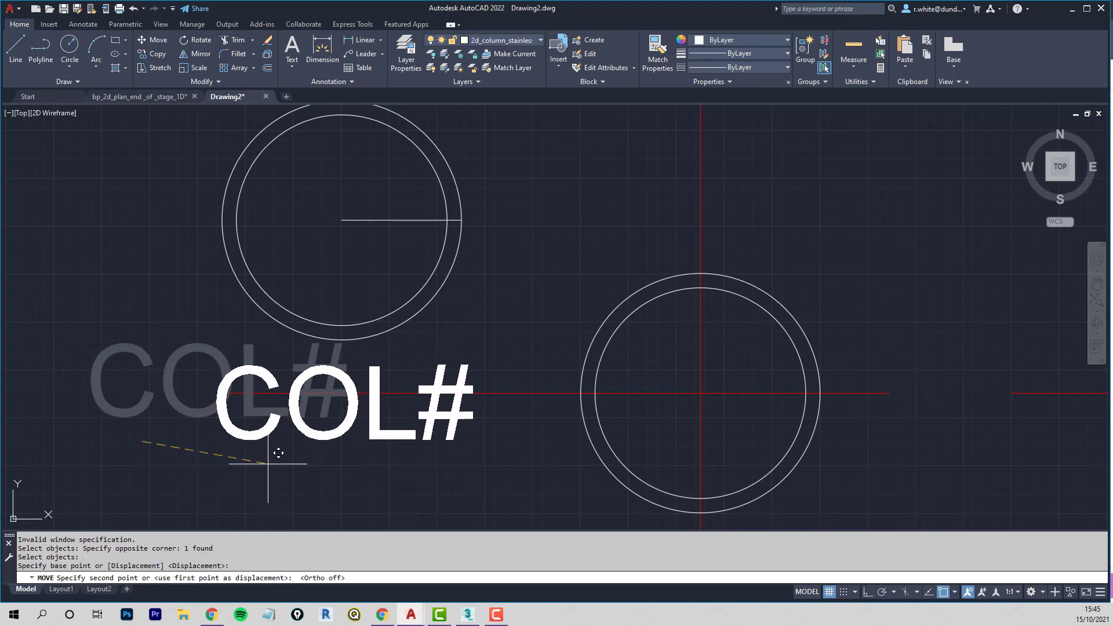
left_click(270, 466)
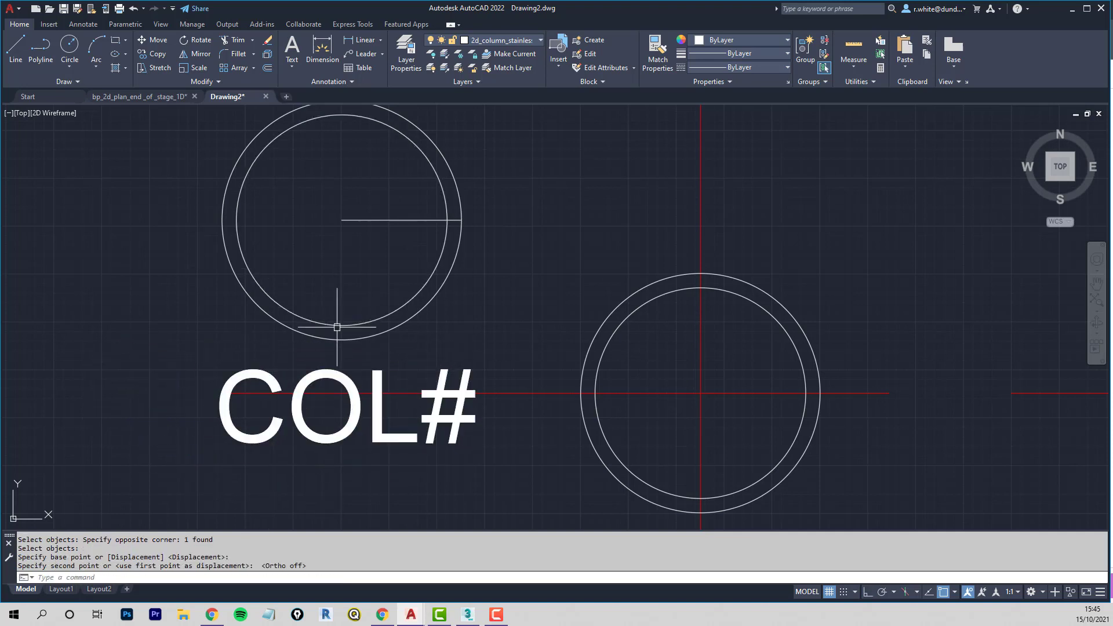
key("Escape")
key("Escape")
Step: Start a block definition reusing the name CRUCIFORM COLUMN, with its base point at the centre of the source circles
scroll(343, 309, "down", 2)
middle_click_drag(343, 310, 291, 310)
scroll(258, 244, "up", 1)
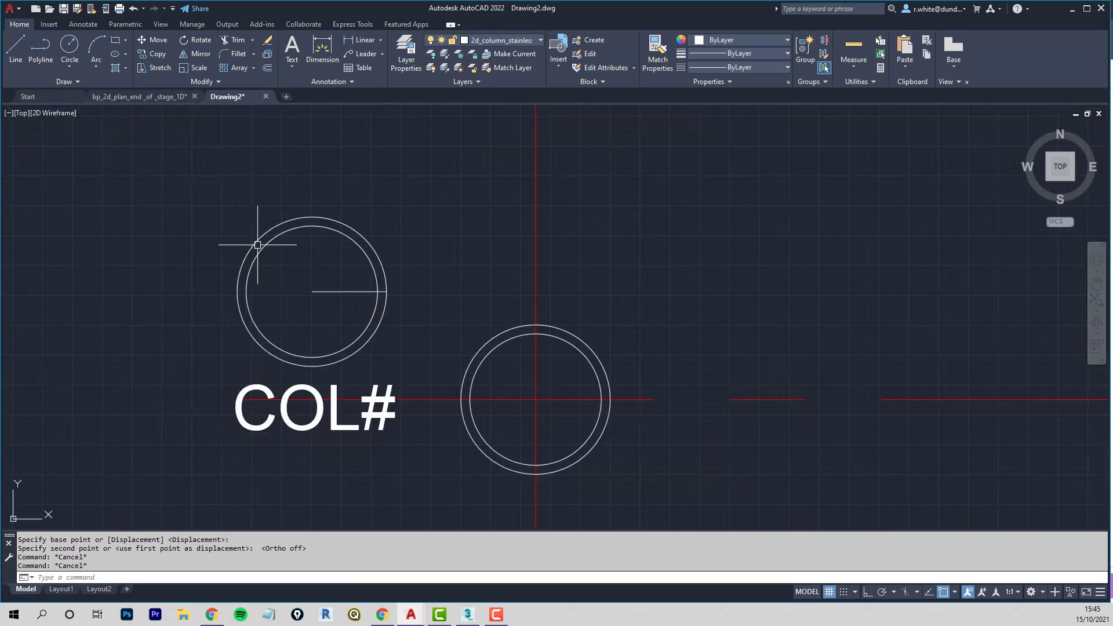
type("b")
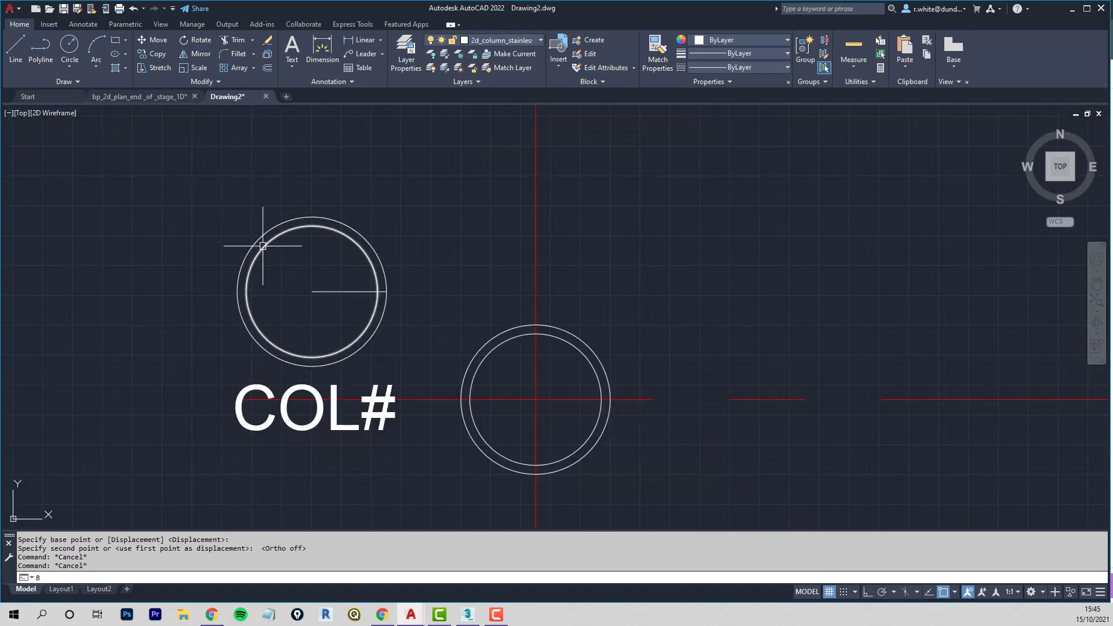
key("Return")
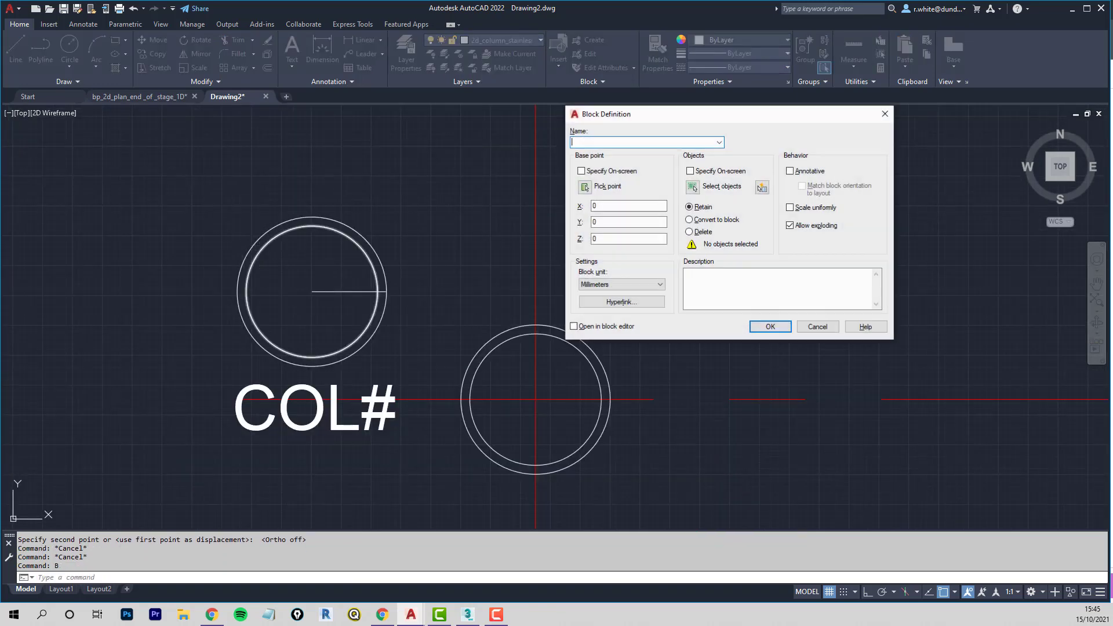
left_click(719, 143)
left_click(625, 156)
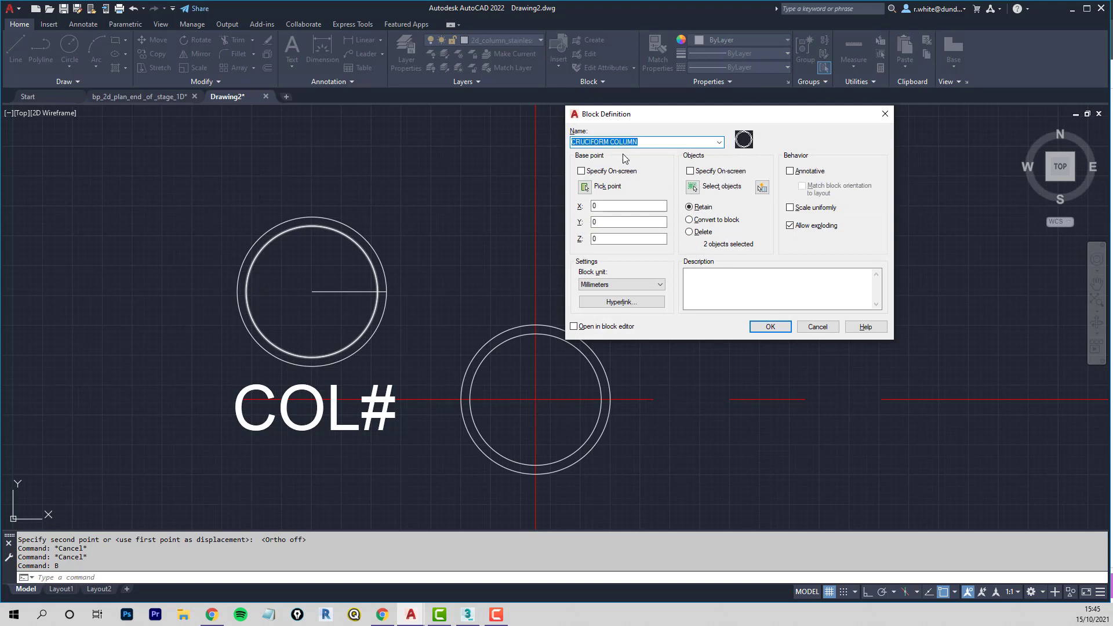
left_click(585, 186)
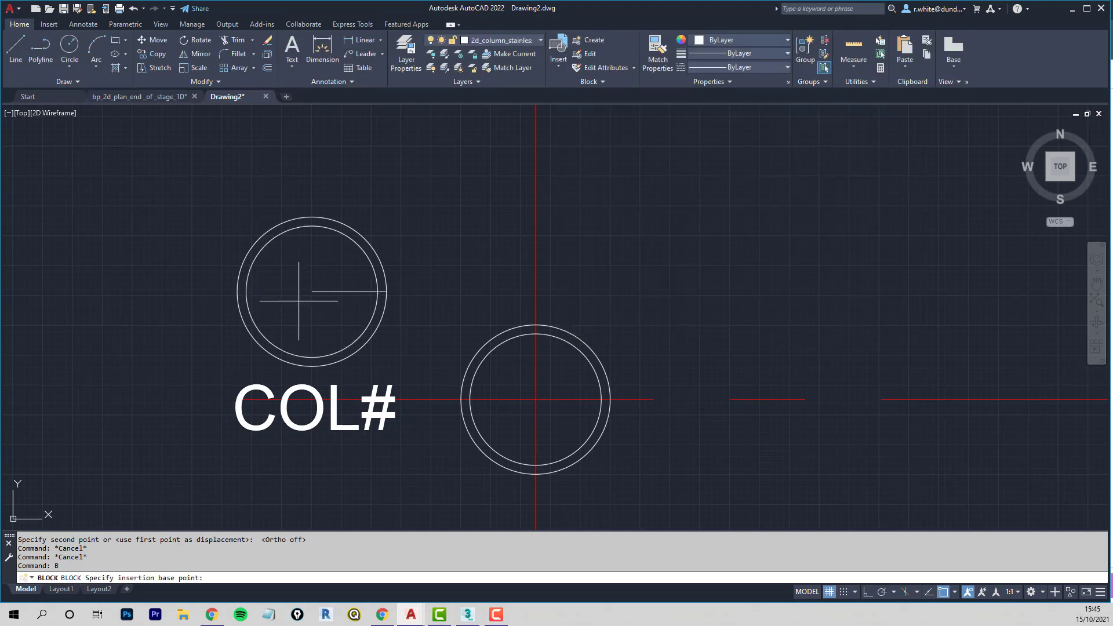
left_click(312, 291)
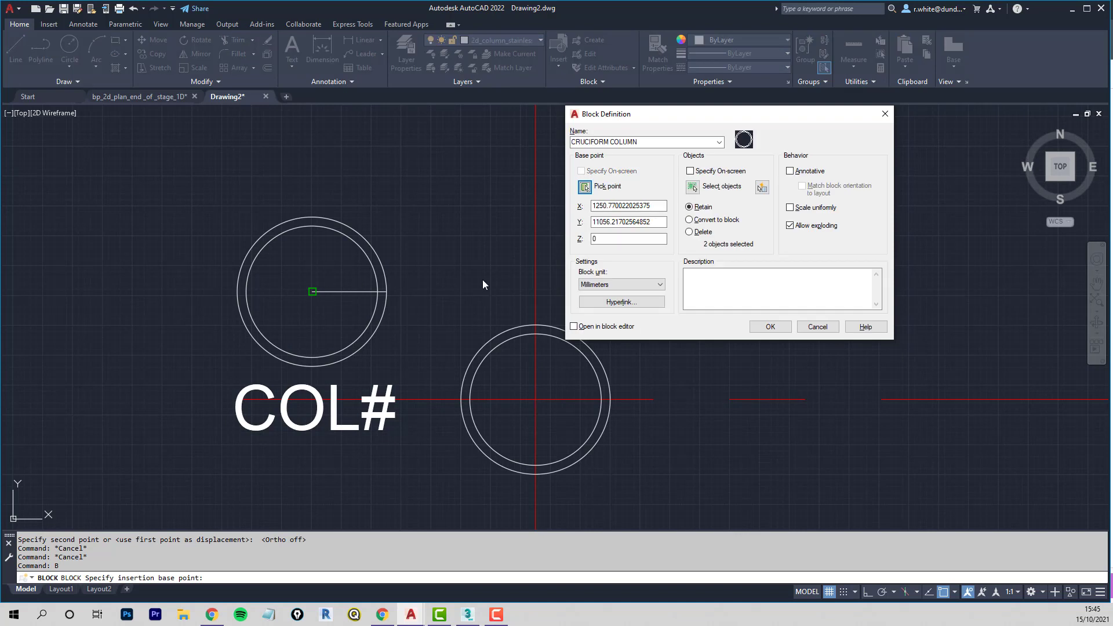
Step: Select both source circles and the COL# attribute as the block's objects and redefine the CRUCIFORM COLUMN block
left_click(687, 184)
left_click(314, 220)
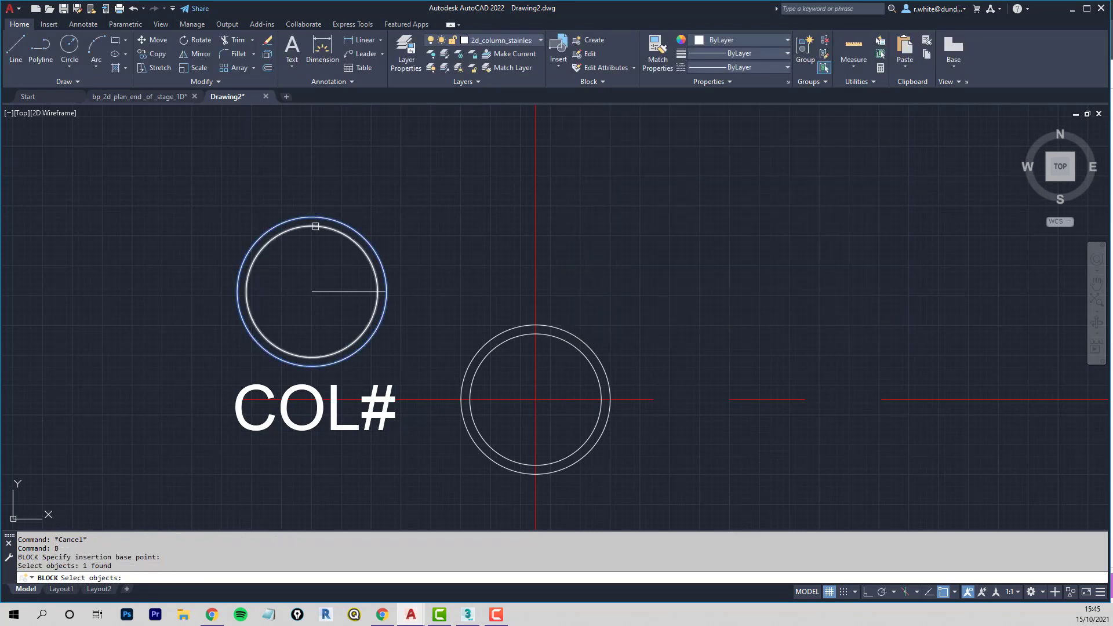
left_click(316, 226)
left_click(243, 389)
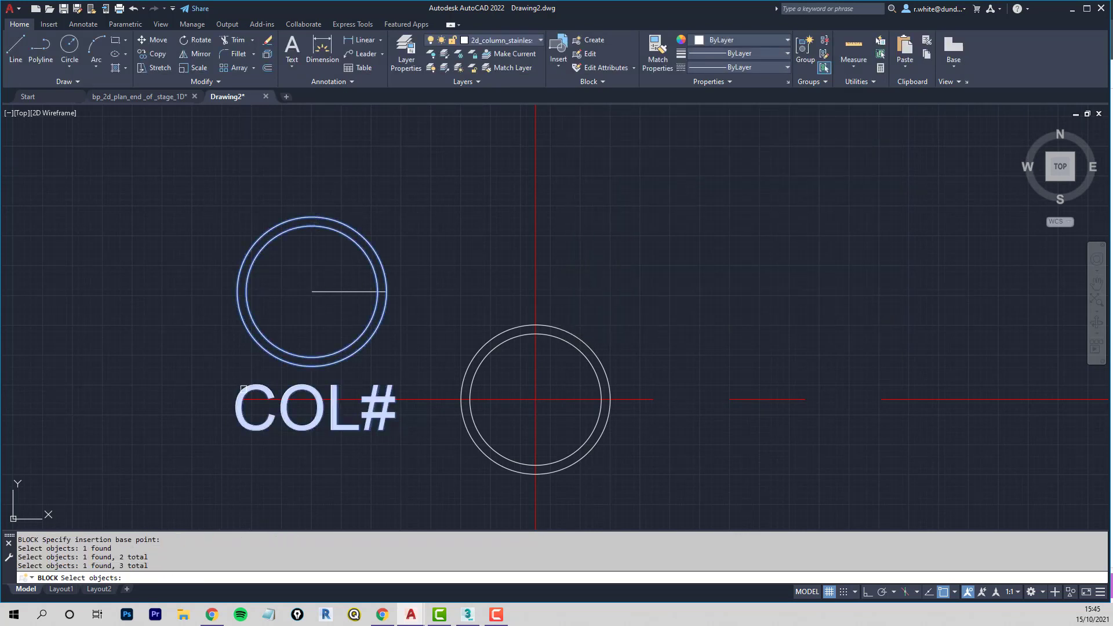
key("Return")
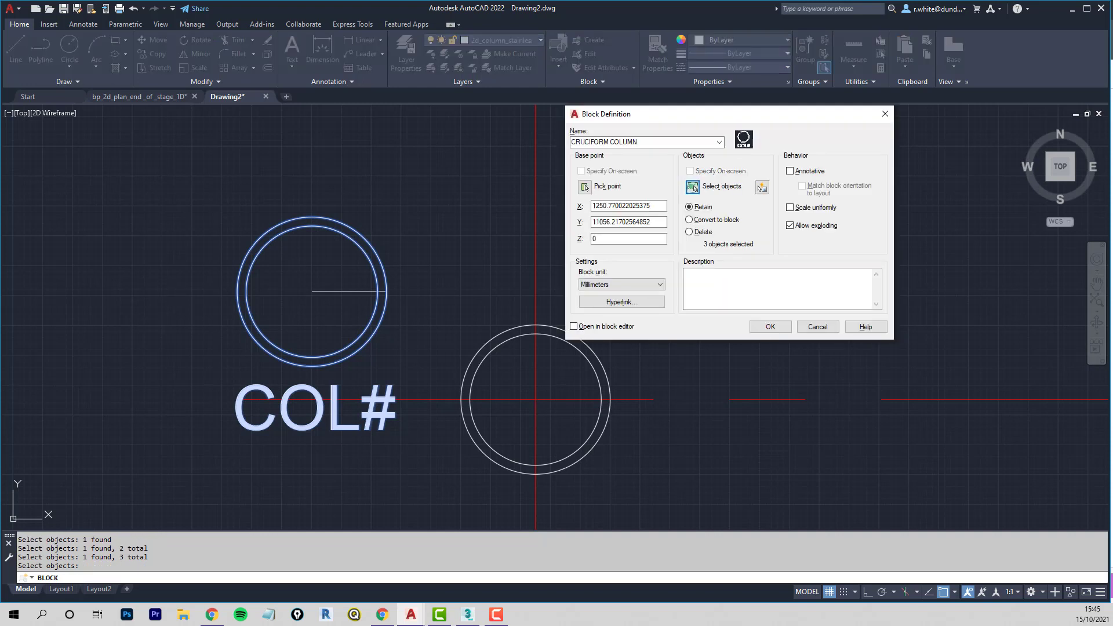
left_click(772, 326)
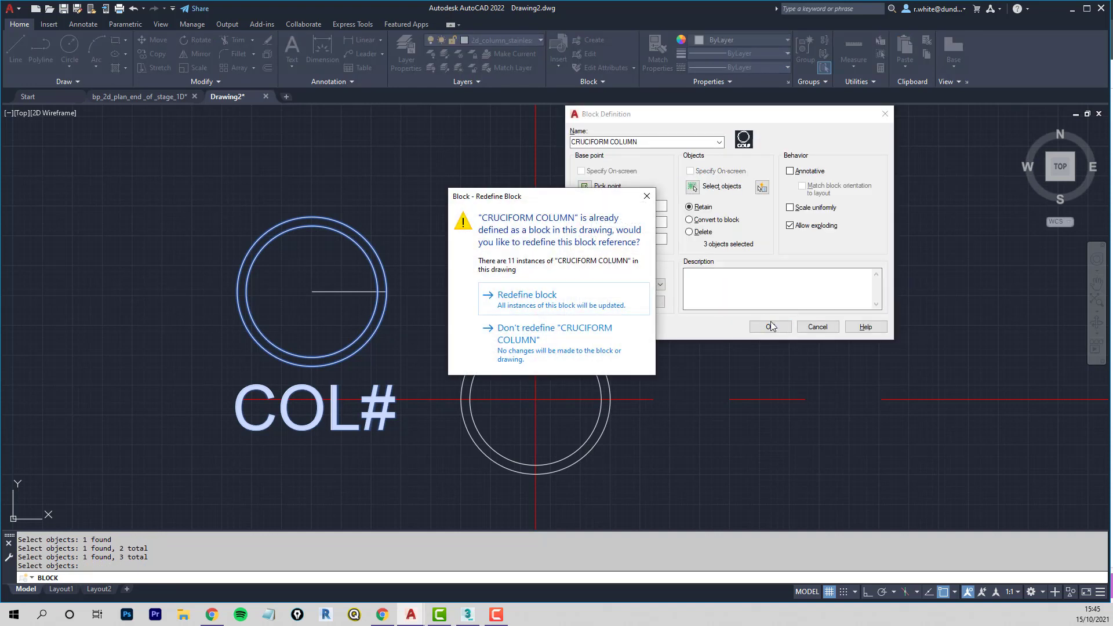
left_click(524, 297)
Step: Synchronise the attributes of all CRUCIFORM COLUMN blocks with ATTSYNC, selecting the column instance beside the source circles
mouse_move(441, 339)
middle_mouse_down()
mouse_move(401, 296)
mouse_move(351, 283)
middle_mouse_up()
scroll(492, 287, "down", 2)
middle_click_drag(487, 285, 389, 293)
scroll(363, 320, "up", 2)
key("Escape")
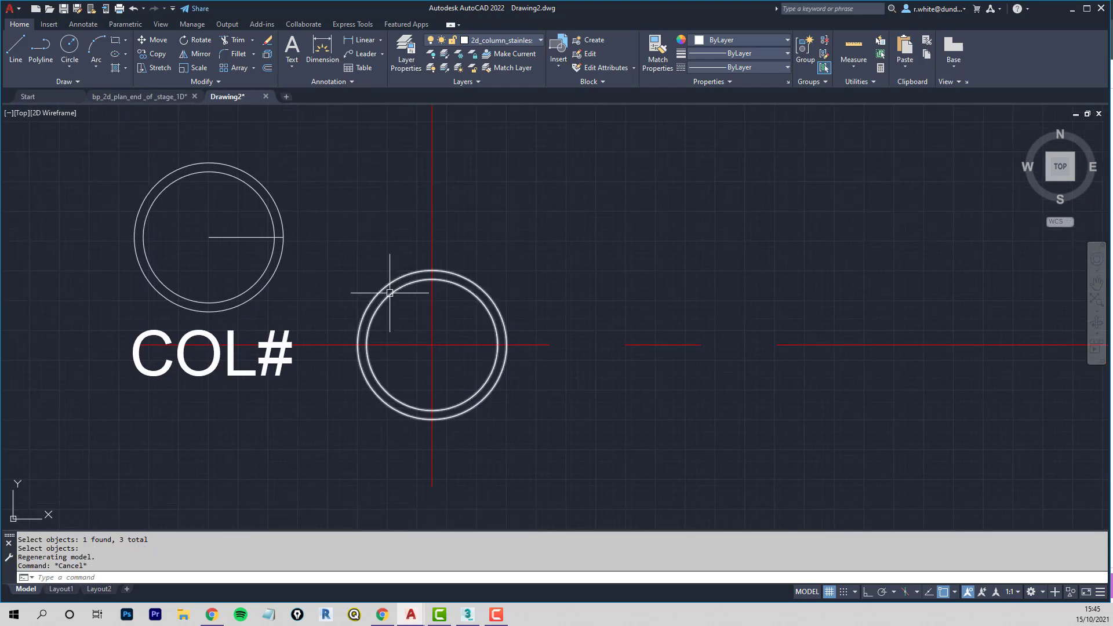
key("Escape")
type("A")
type("TTSYNC")
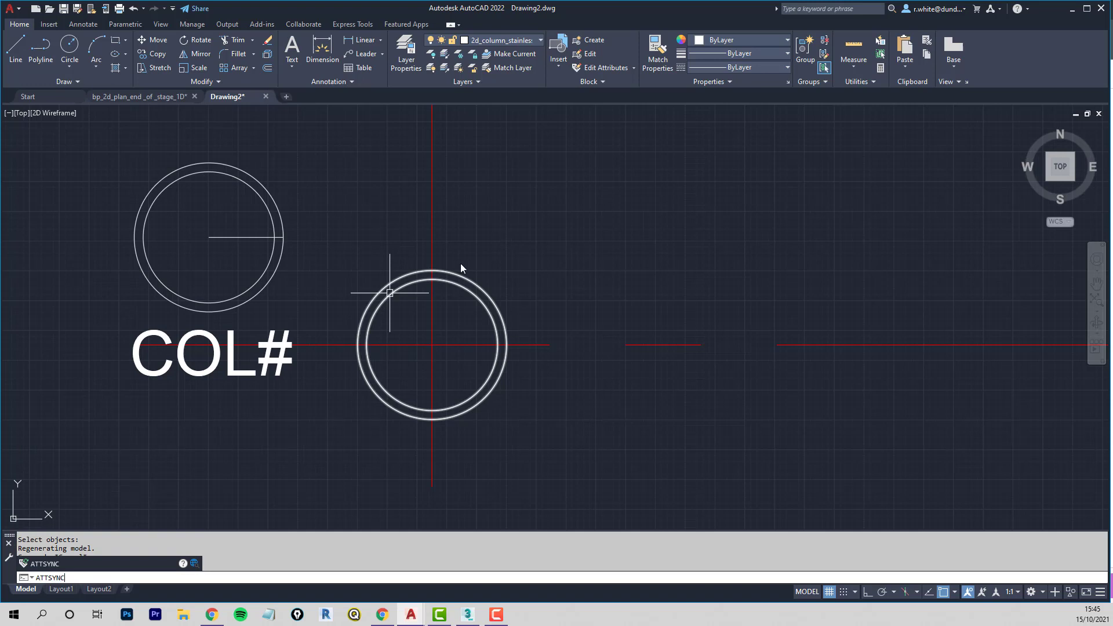
key("Return")
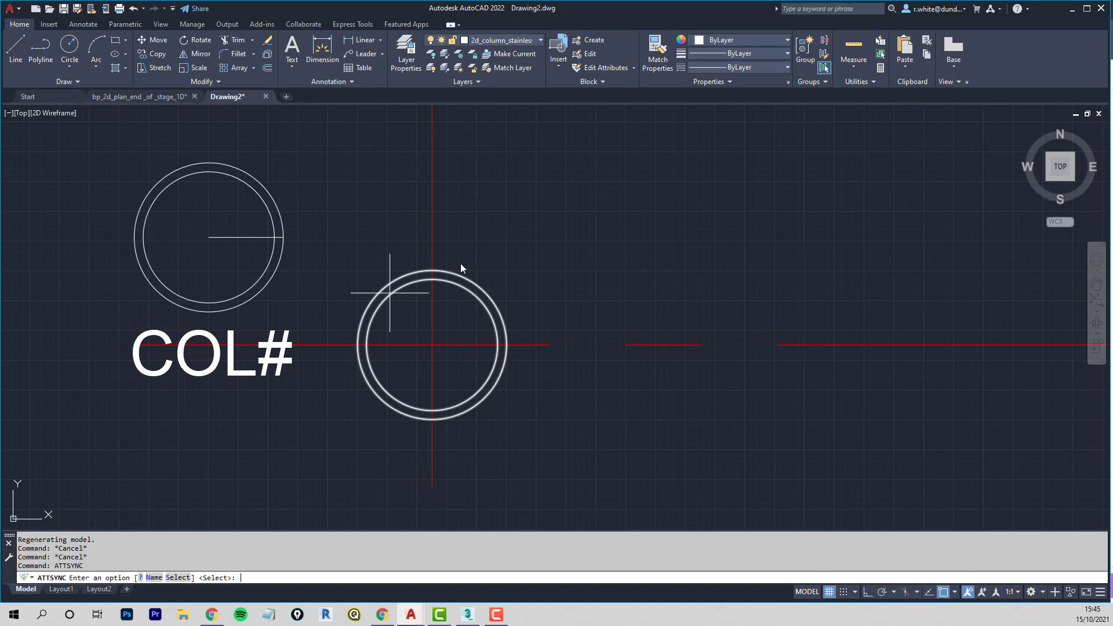
left_click(178, 577)
left_click(388, 384)
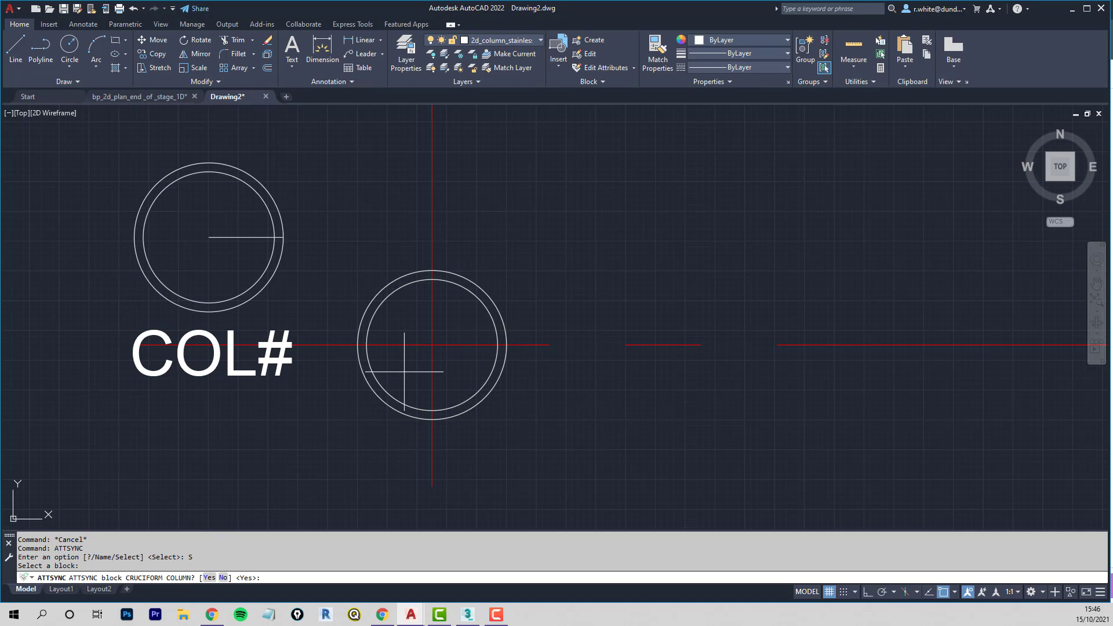
key("Return")
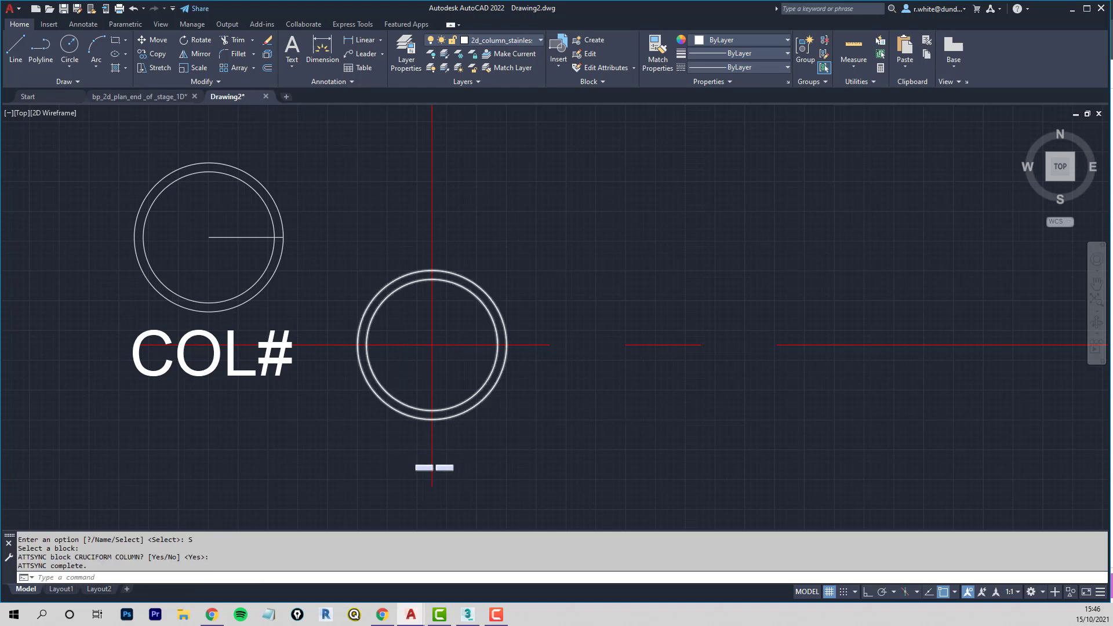
Step: Set the column number of the column at the plan's lower-left gridline intersection to 1A
scroll(681, 422, "down", 6)
middle_click_drag(850, 403, 430, 364)
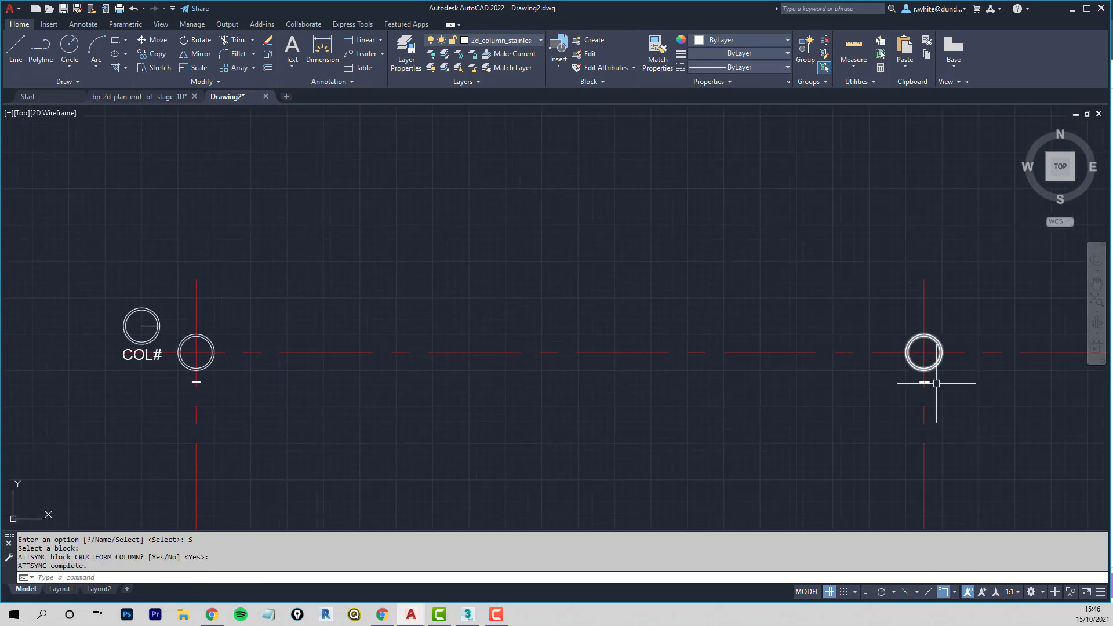
middle_click_drag(193, 423, 260, 227)
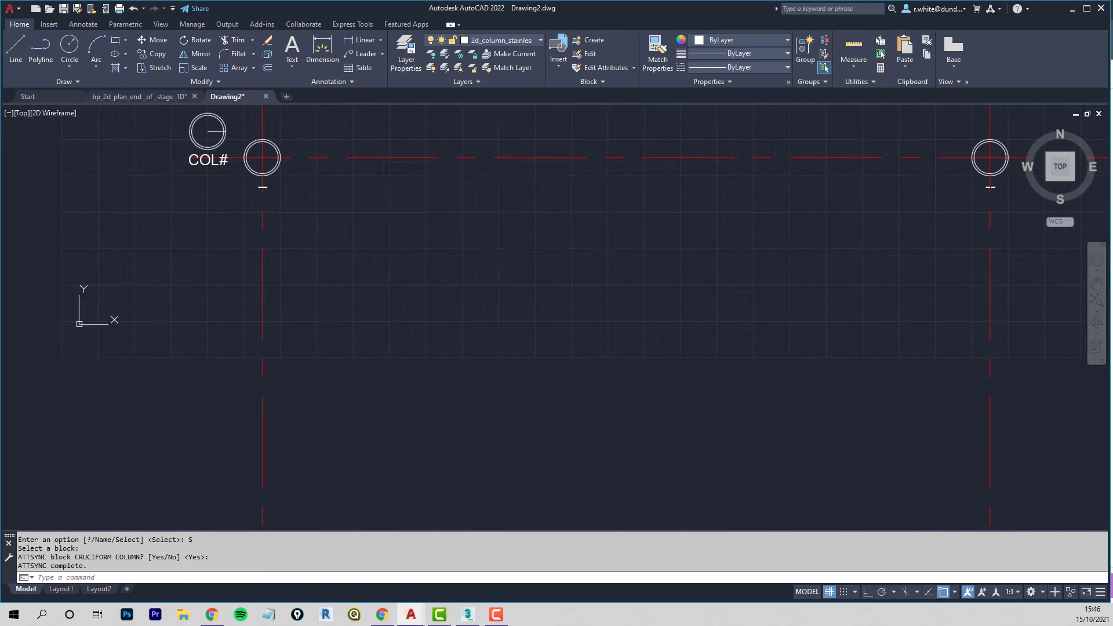
scroll(272, 305, "down", 4)
middle_click_drag(284, 352, 316, 246)
middle_click_drag(287, 443, 341, 268)
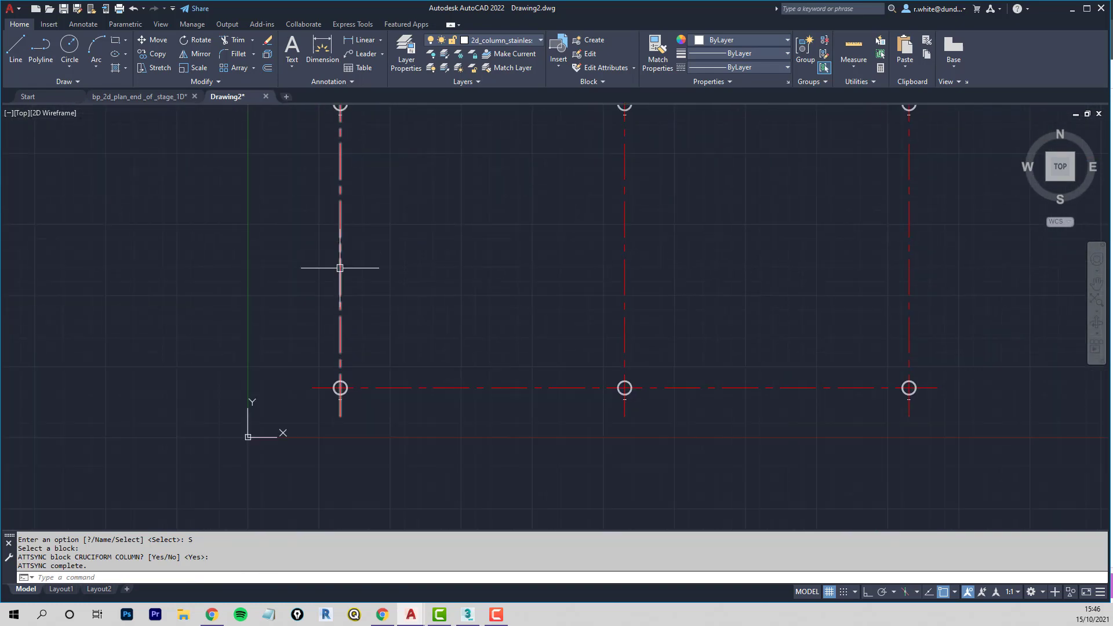
scroll(331, 394, "up", 8)
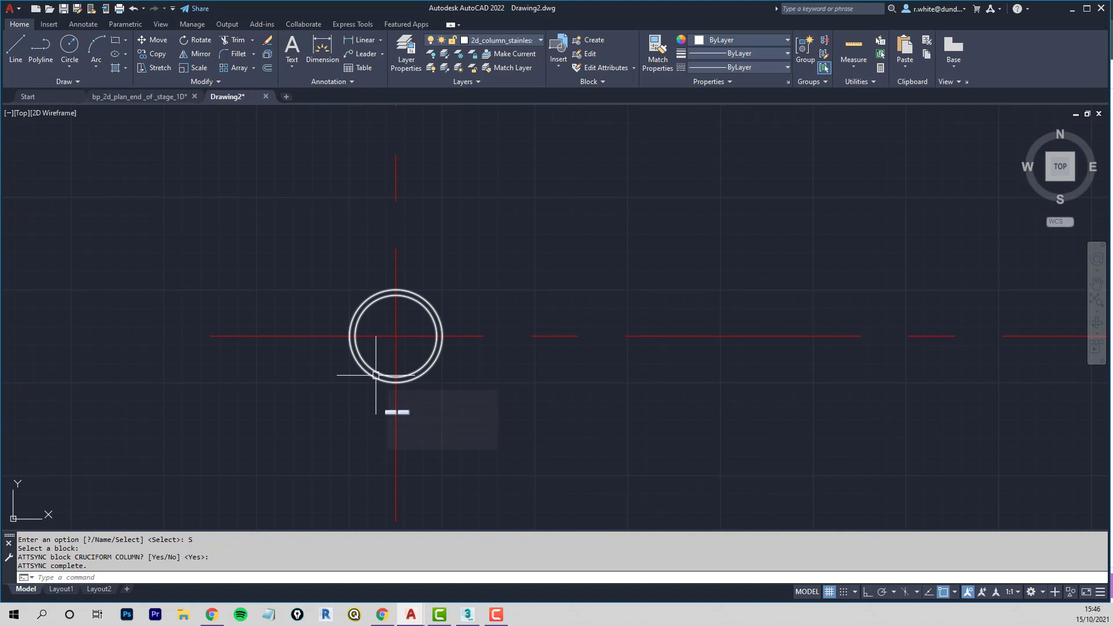
double_click(376, 375)
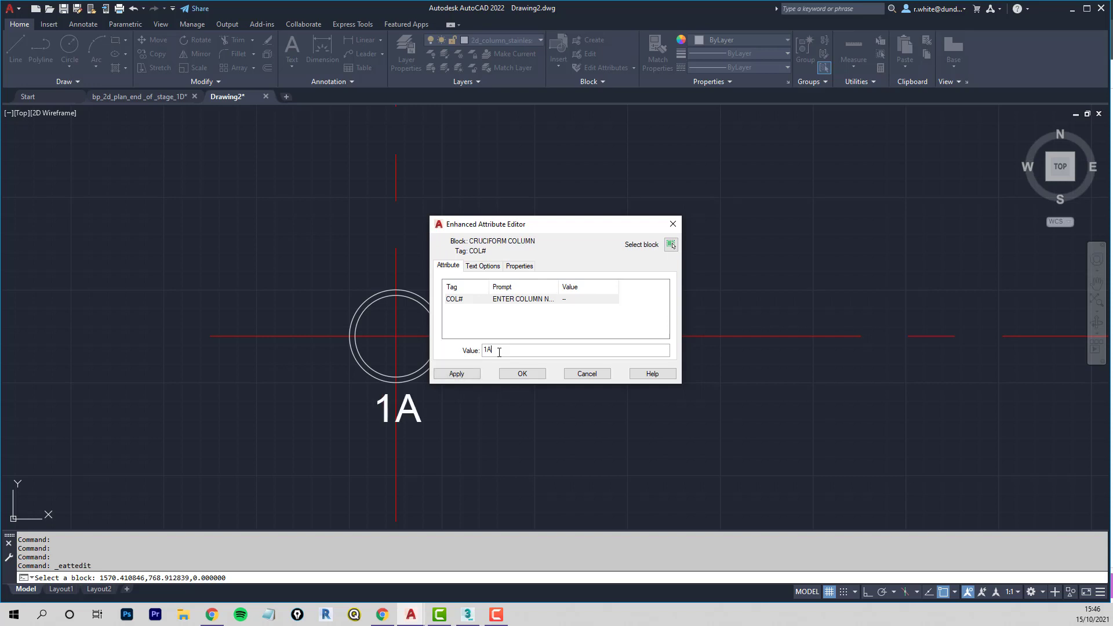
left_click(522, 374)
Step: Set the column number of the second column along the plan's lowest gridline to 1B
scroll(563, 389, "down", 3)
middle_click_drag(783, 405, 304, 330)
scroll(791, 337, "down", 3)
scroll(822, 330, "up", 4)
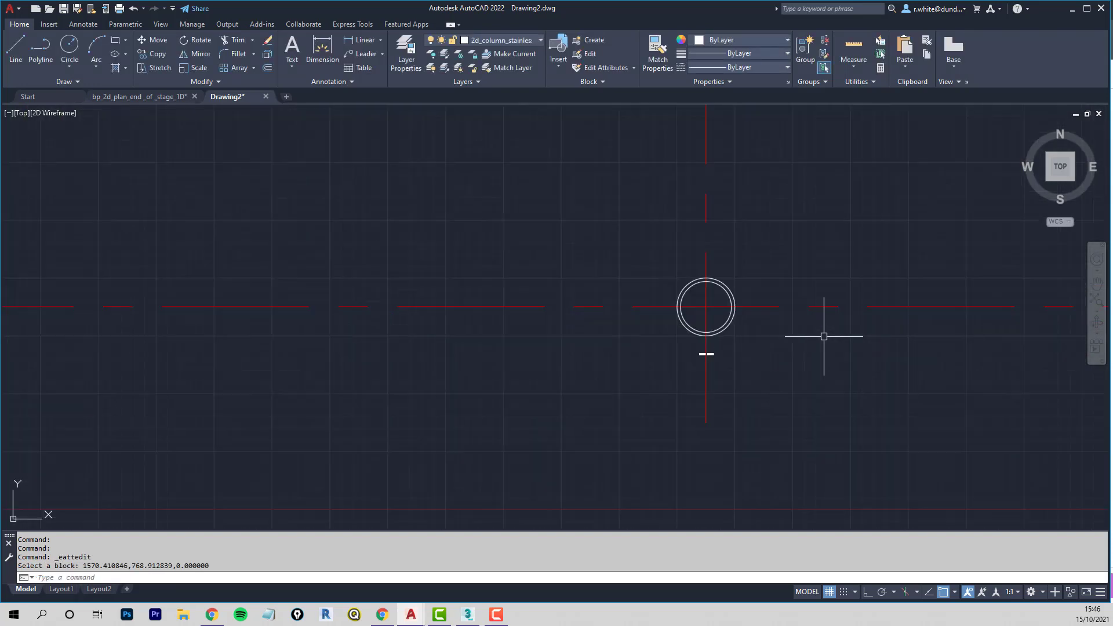
left_click(719, 329)
double_click(718, 329)
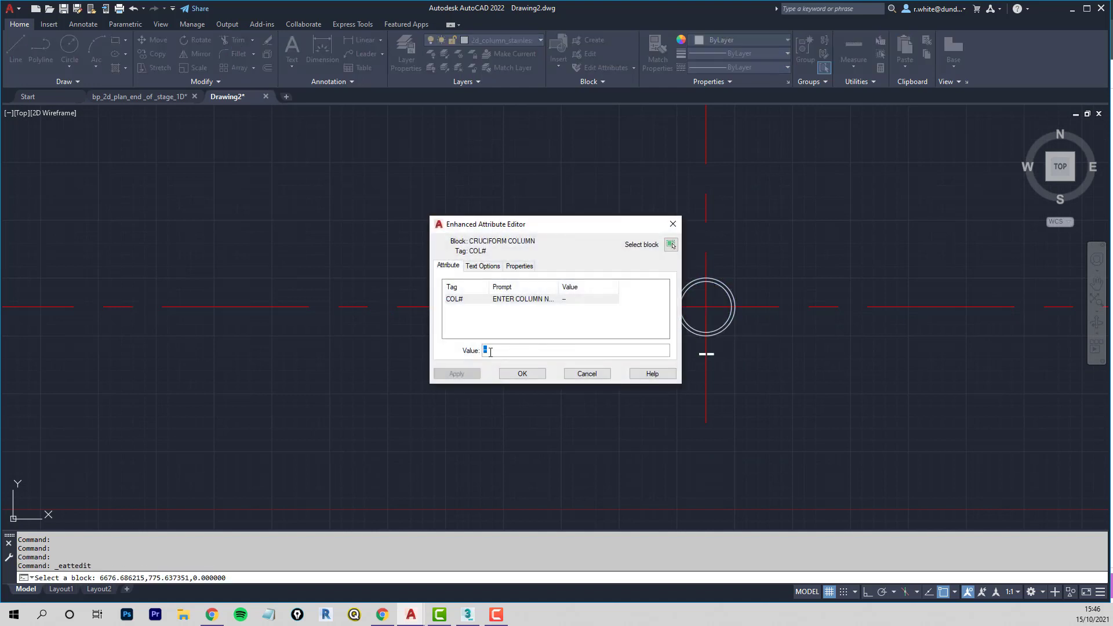
type("B")
left_click(523, 374)
Step: Set the column number of the column one gridline above 1A to 2A
scroll(458, 342, "down", 4)
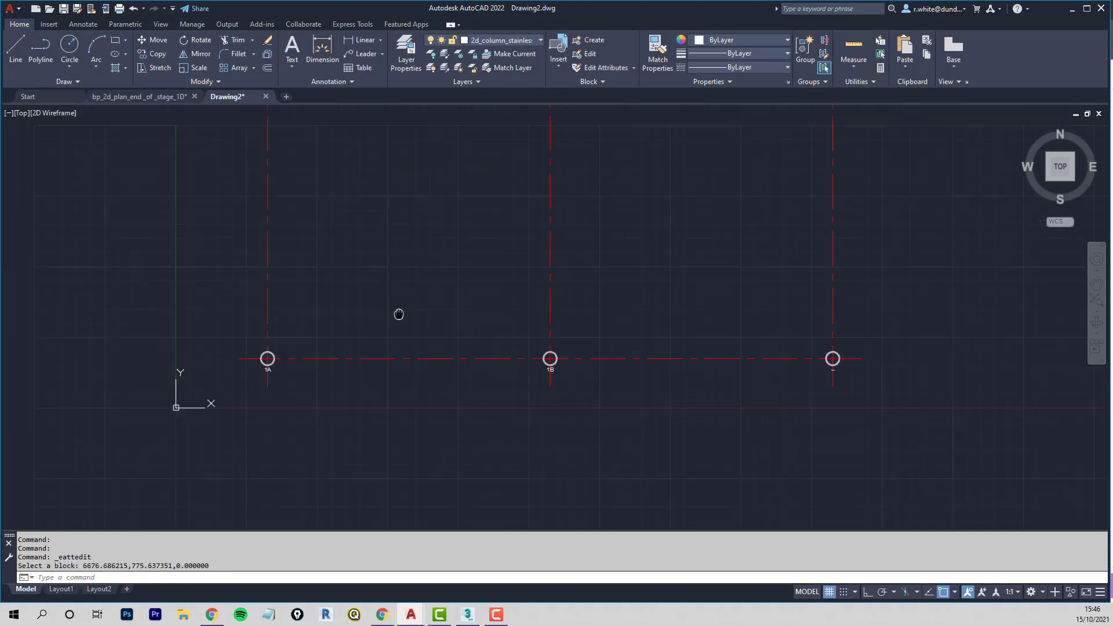
double_click(334, 143)
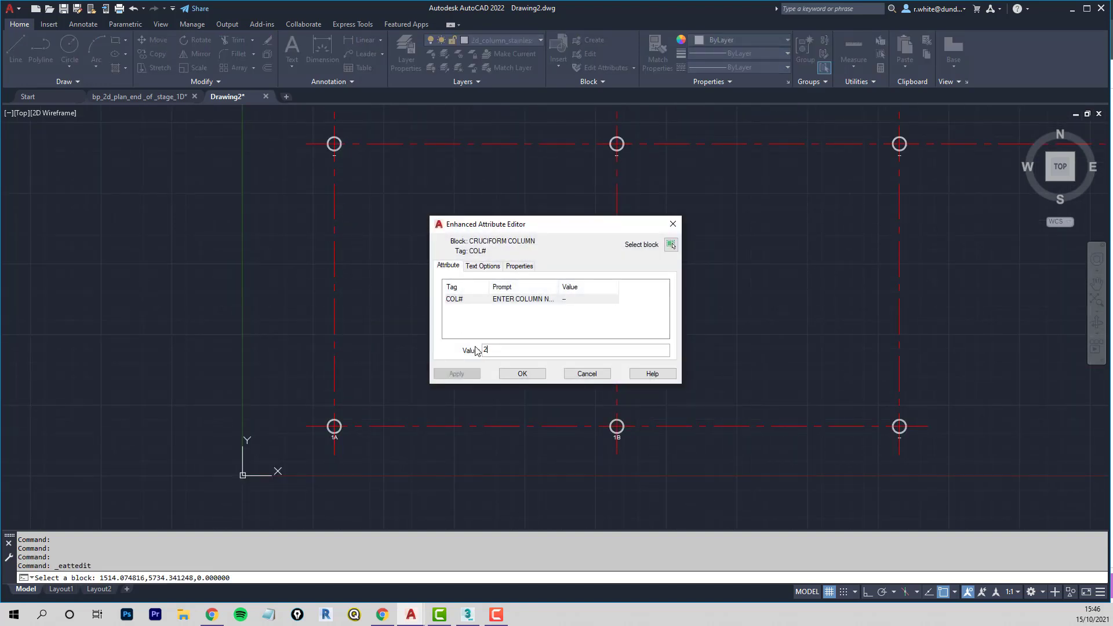
left_click(523, 373)
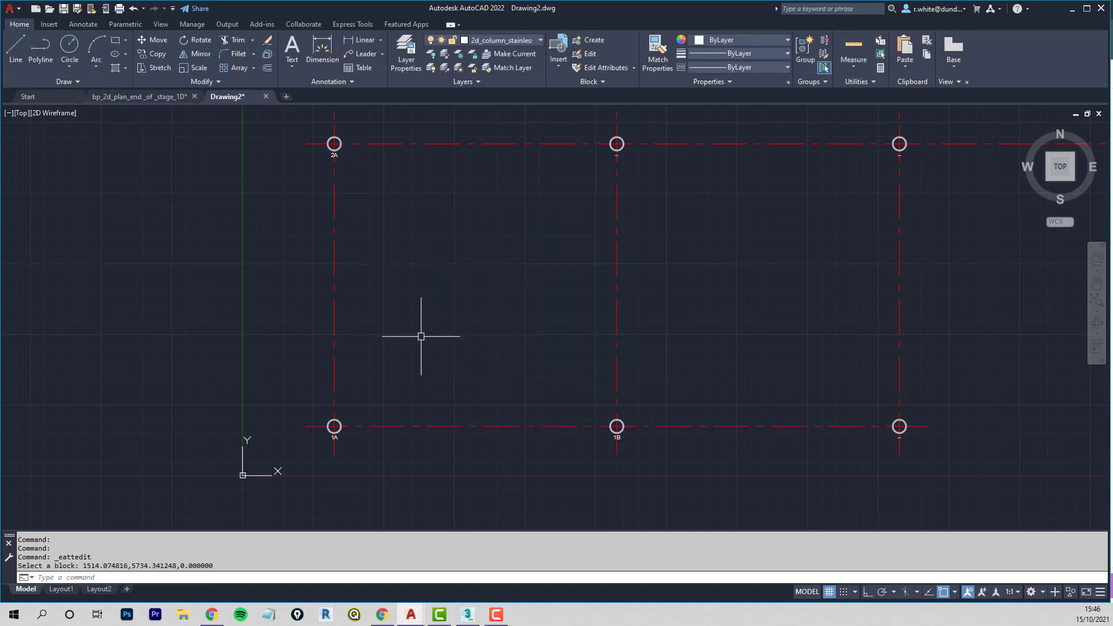
scroll(306, 434, "up", 5)
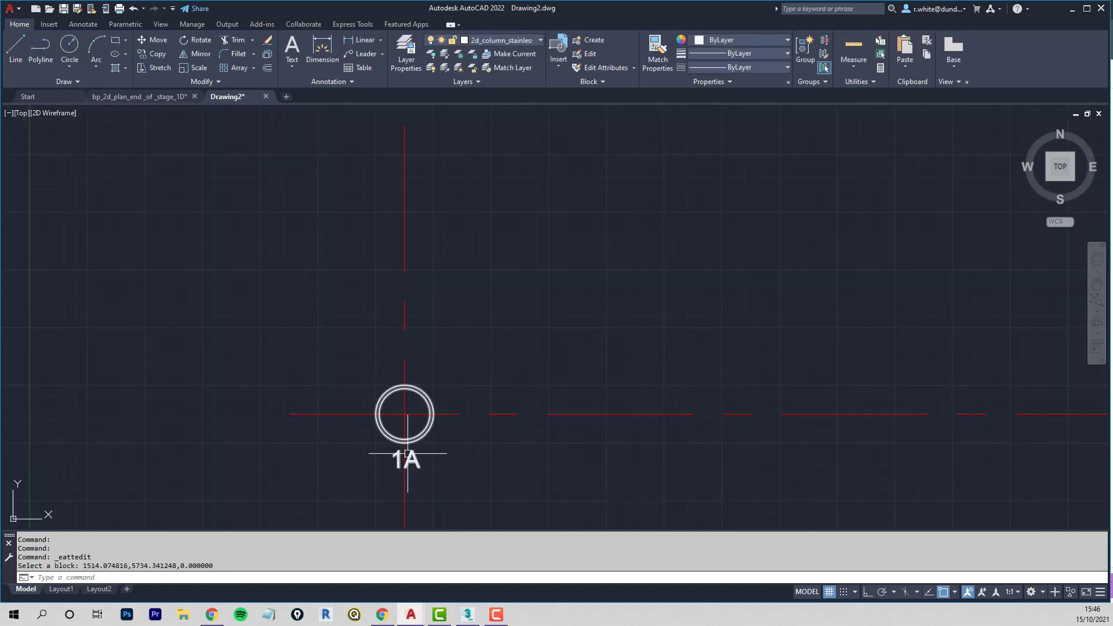
scroll(412, 427, "down", 4)
middle_click_drag(569, 388, 475, 338)
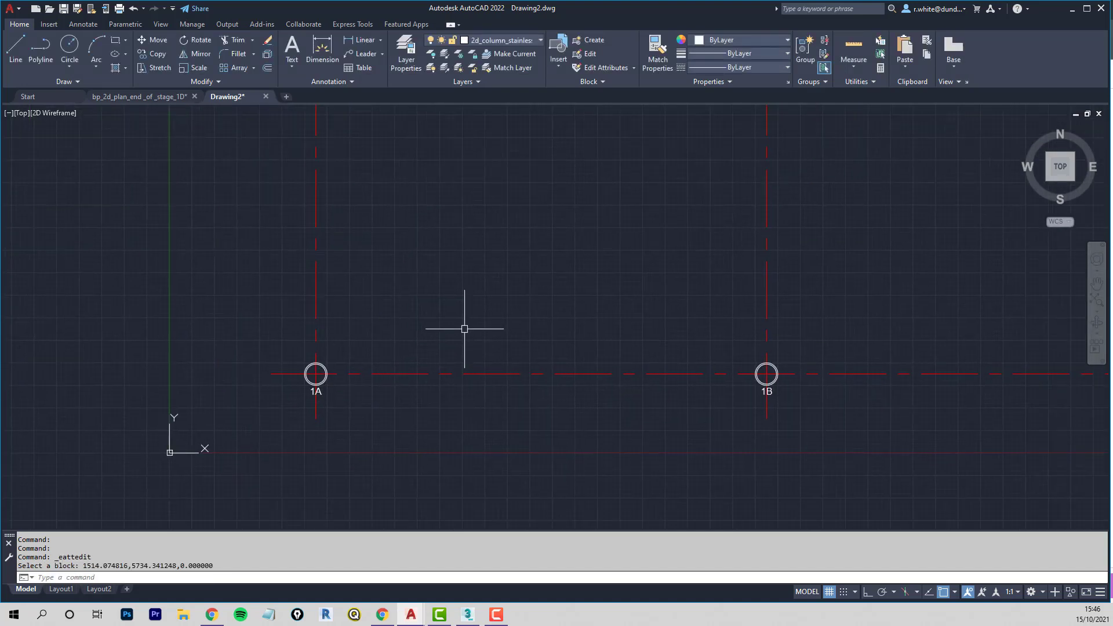
Step: Insert a CRUCIFORM COLUMN block just off the third intersection along the plan's lowest gridline, with column number 1C
left_click(49, 25)
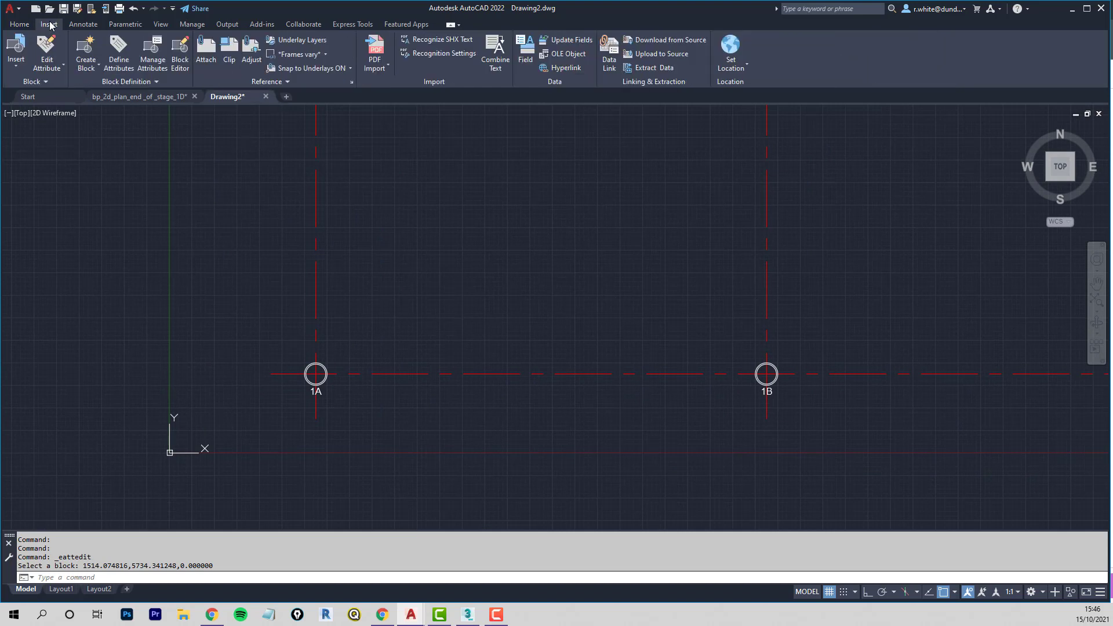
left_click(16, 61)
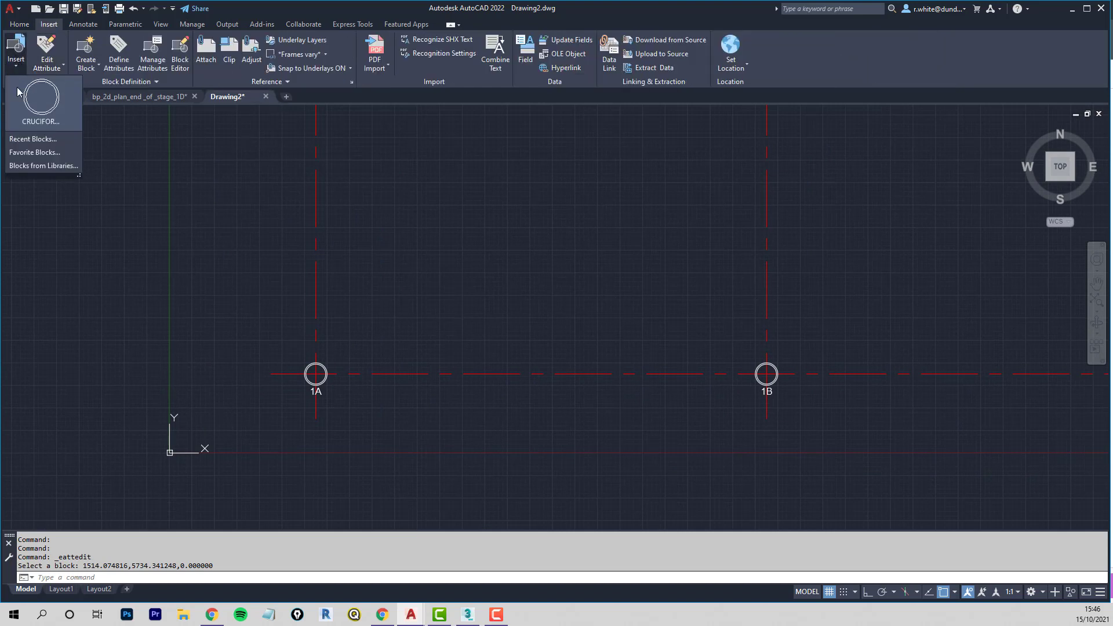
left_click(39, 116)
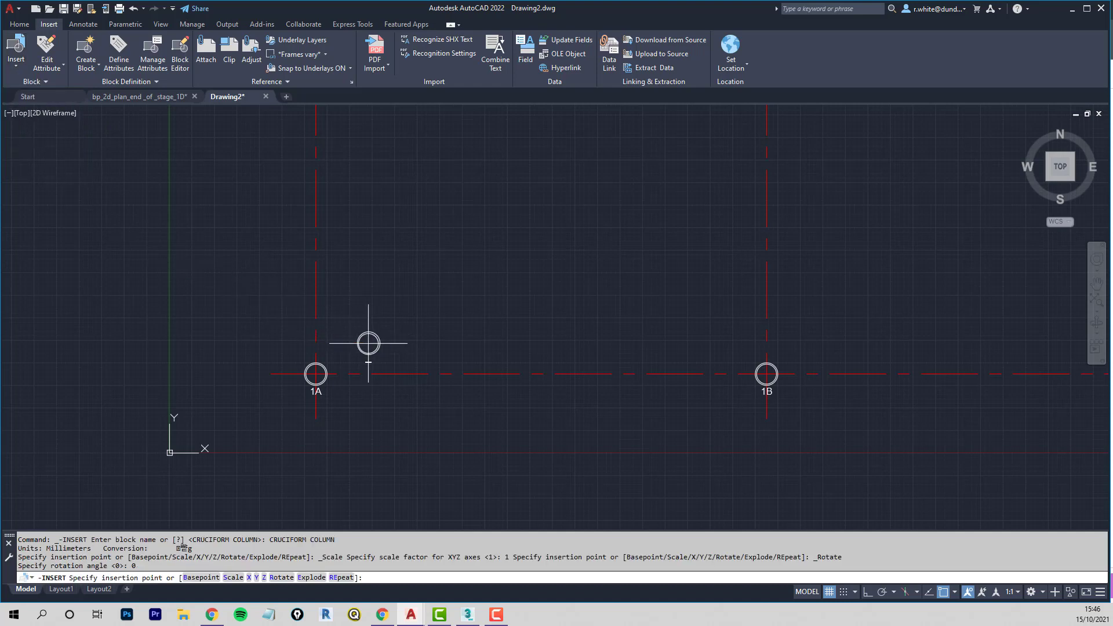
middle_click_drag(808, 343, 194, 300)
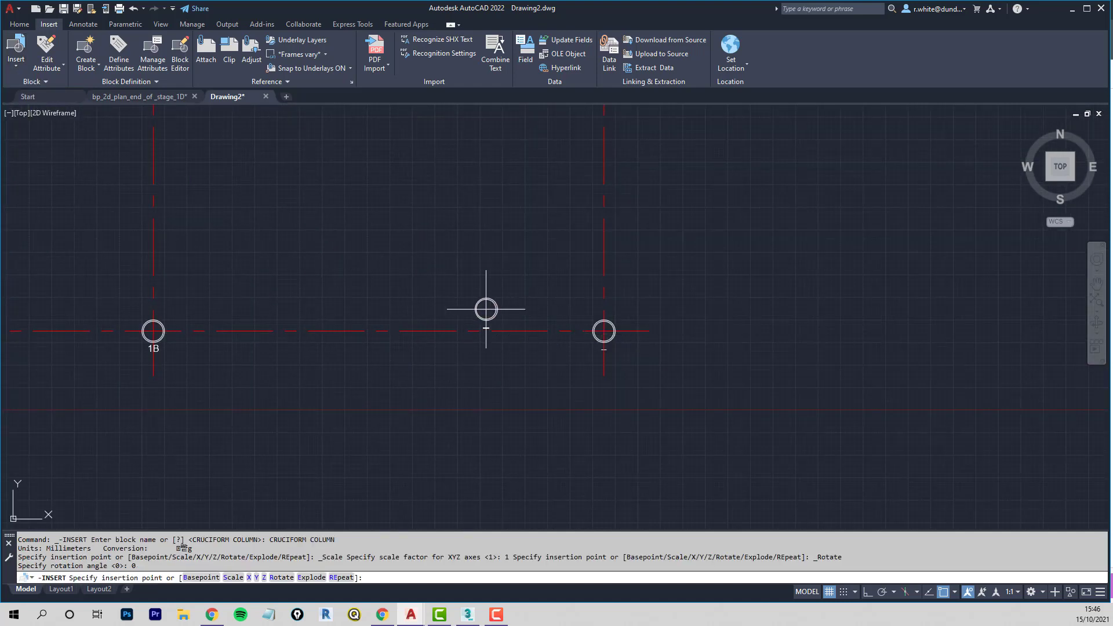
left_click(636, 301)
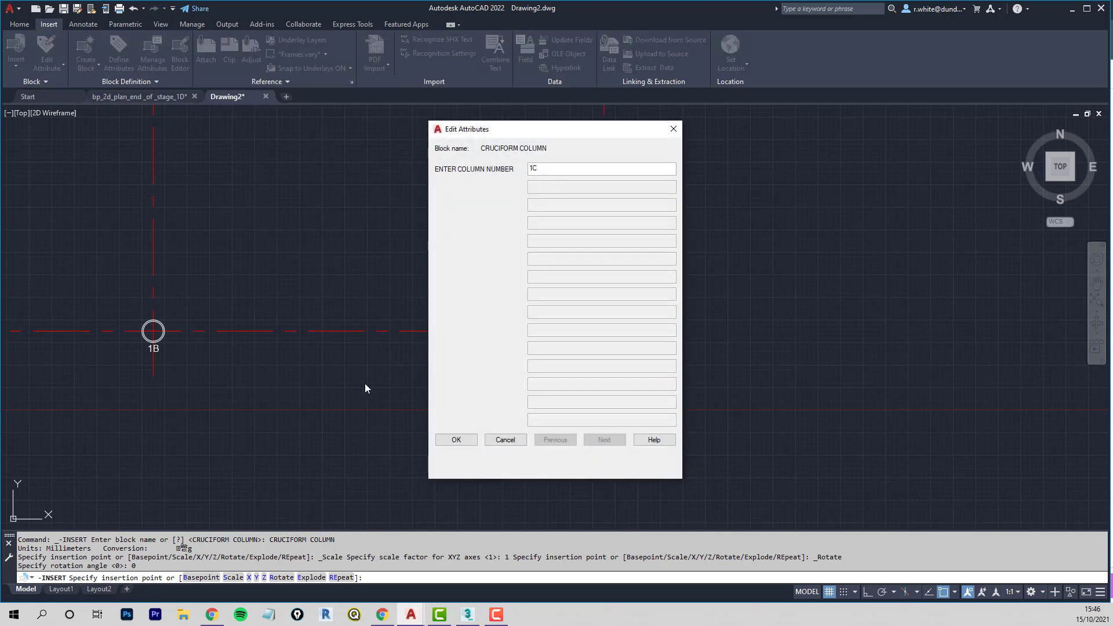
left_click(456, 440)
Step: Erase the unnumbered column block at the third intersection of the lowest gridline
scroll(627, 316, "up", 6)
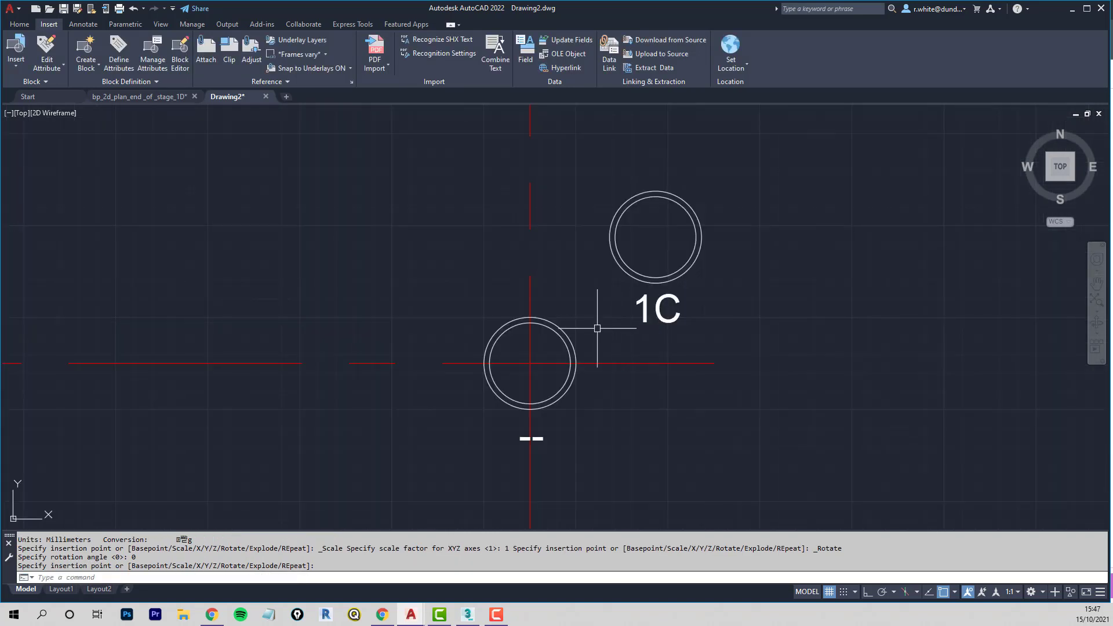
left_click(557, 337)
key("Delete")
Step: Move column 1C by its insertion point onto the vacated intersection at the end of the lowest gridline
type("m")
key("Return")
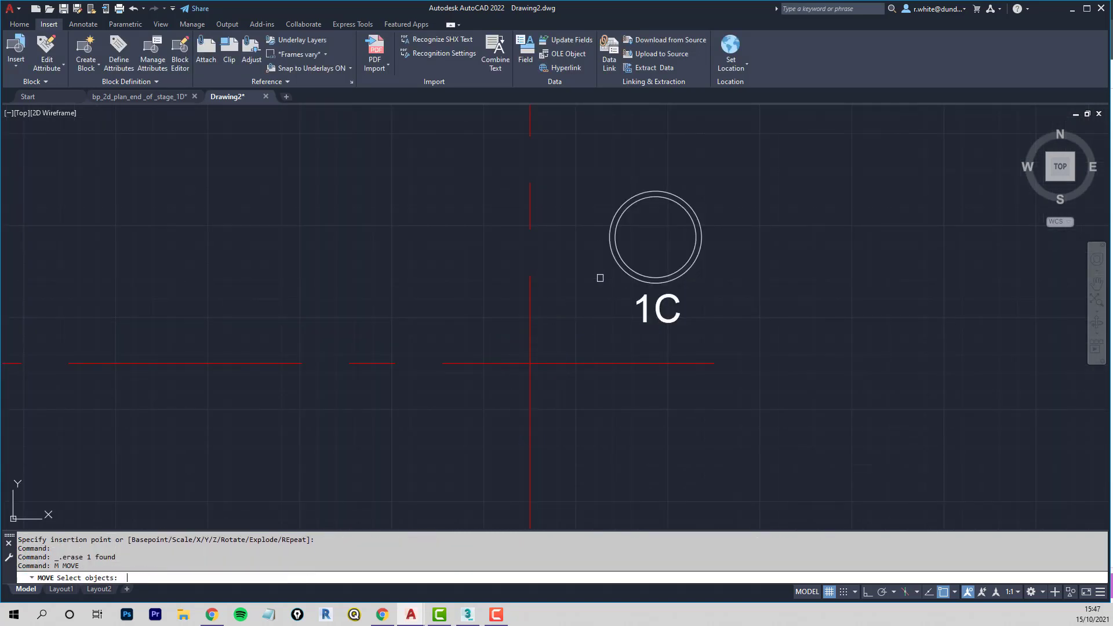
left_click(615, 263)
key("Return")
type("INS")
key("Return")
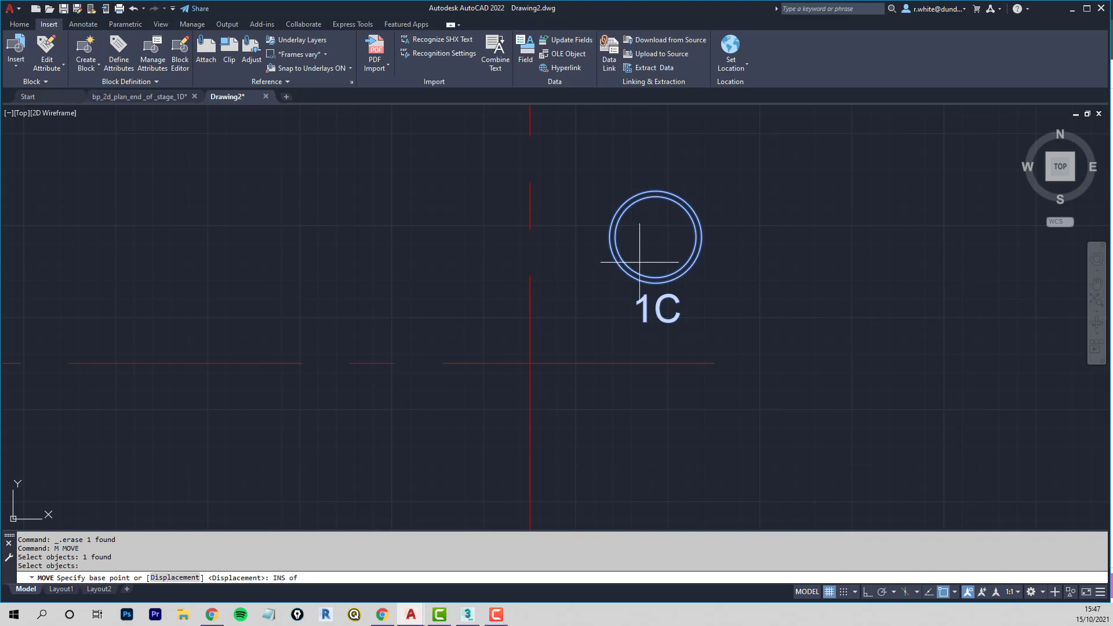
left_click(655, 237)
left_click(530, 363)
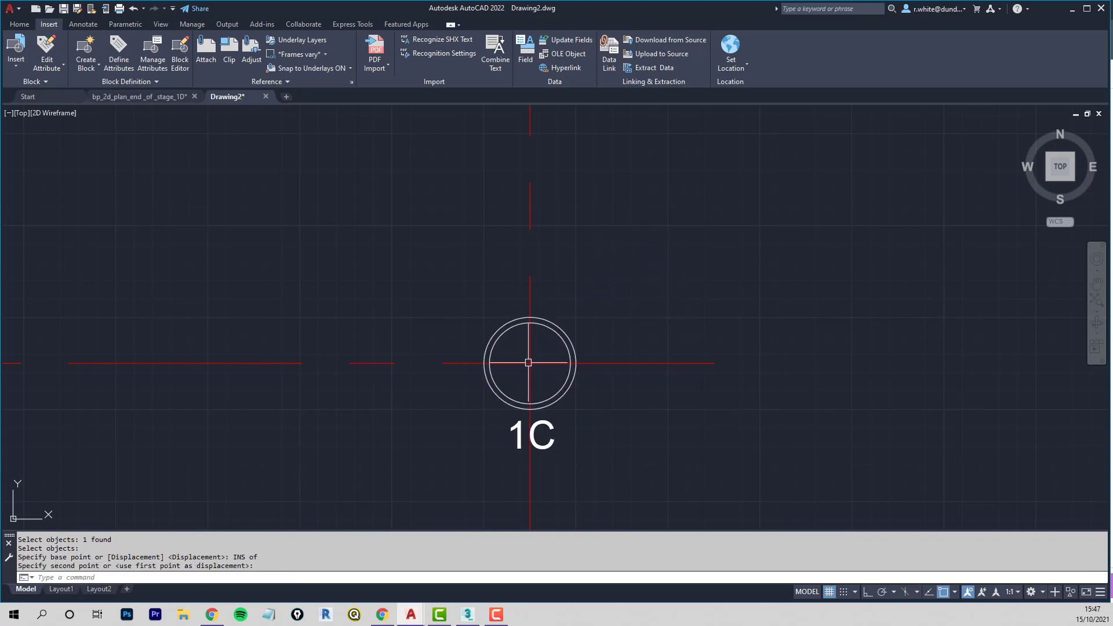
Step: Examine the numbering of the columns along the lowest gridline and across the rest of the plan
scroll(447, 293, "down", 5)
scroll(374, 351, "down", 2)
middle_click_drag(355, 338, 387, 350)
scroll(365, 361, "up", 2)
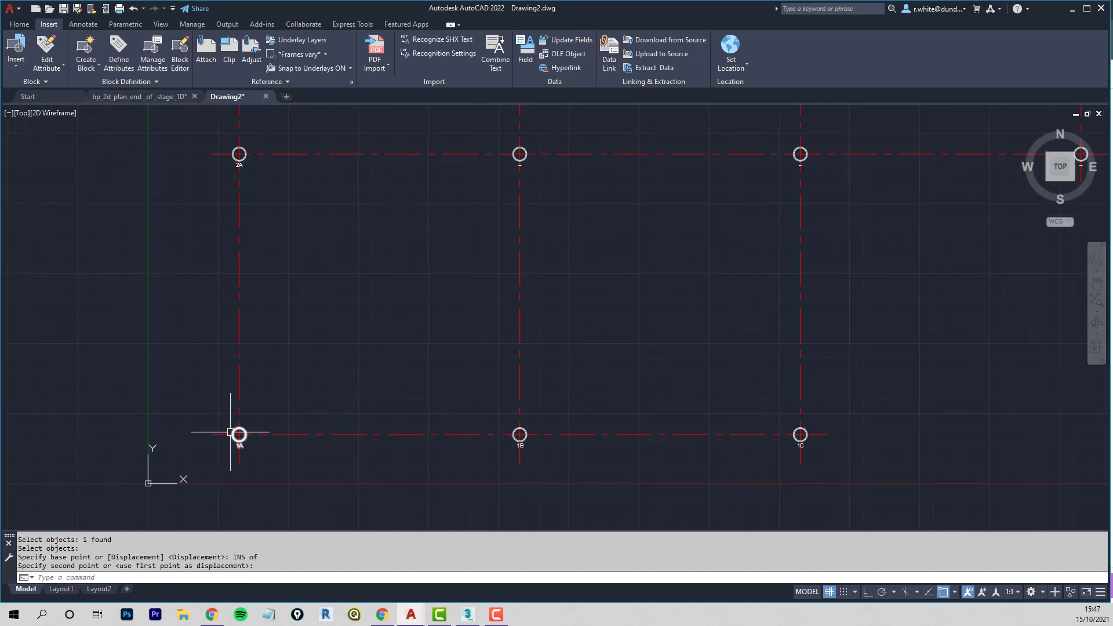
scroll(230, 432, "up", 3)
scroll(228, 450, "up", 3)
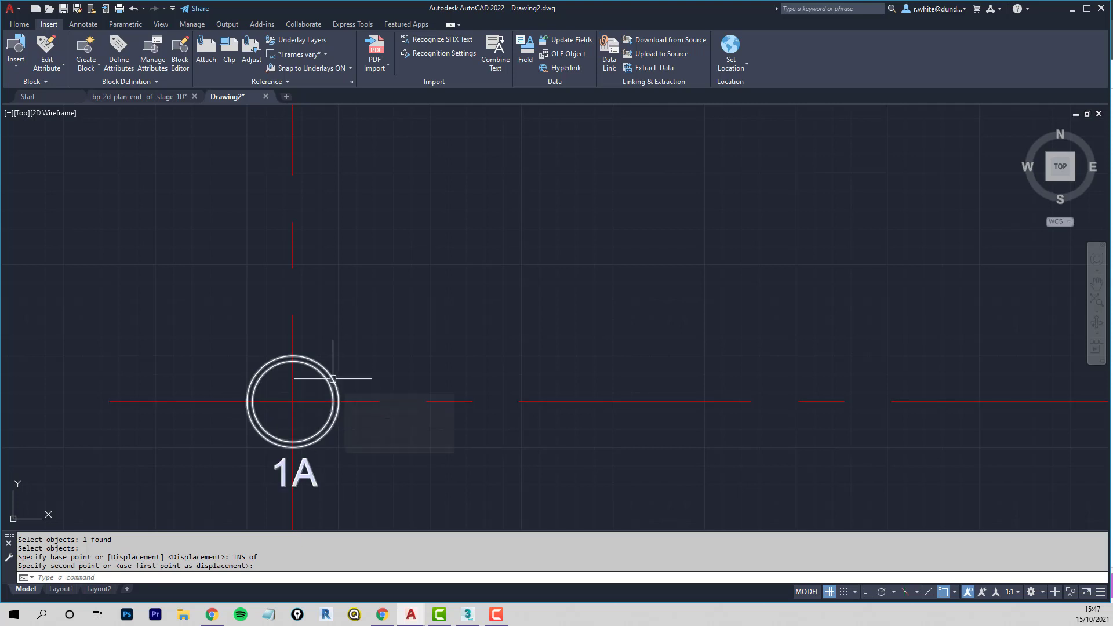
scroll(462, 378, "down", 8)
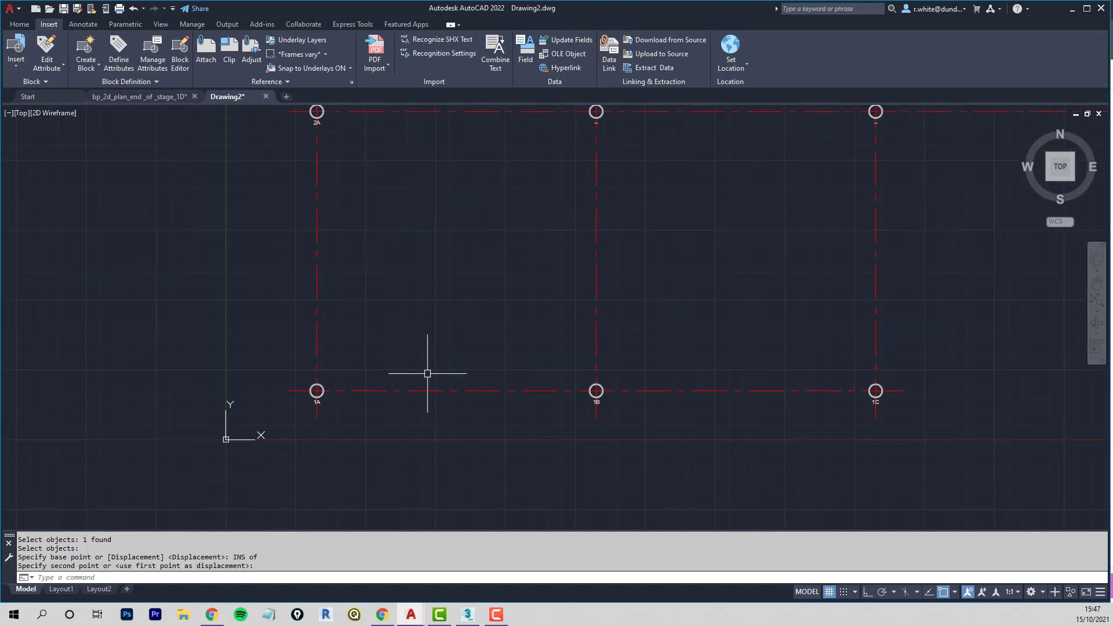
scroll(393, 373, "up", 4)
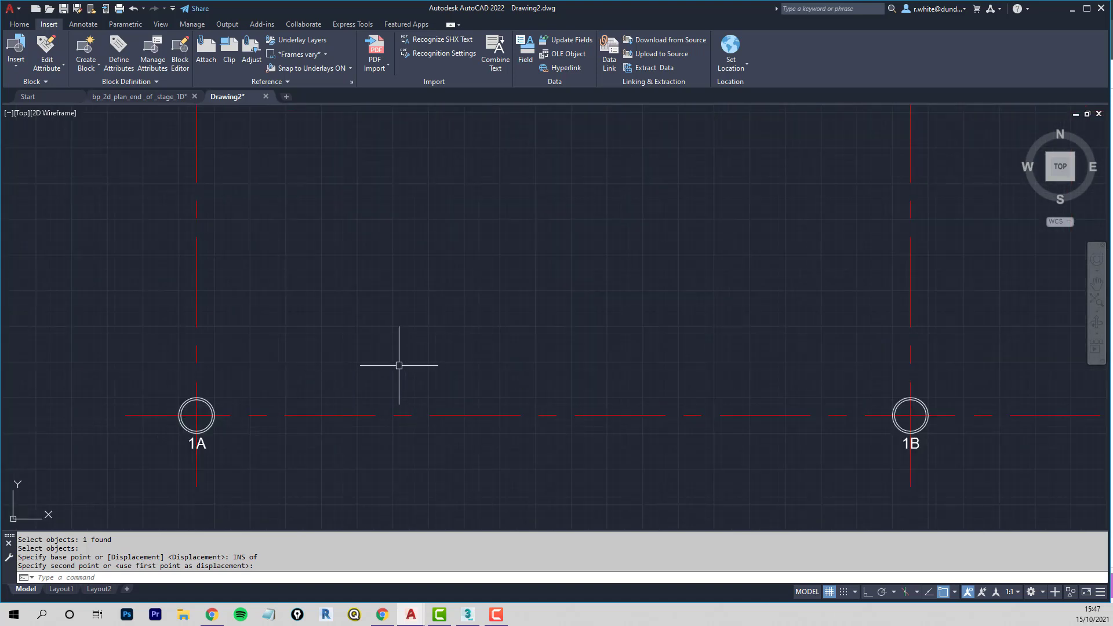
key("Escape")
key("Escape")
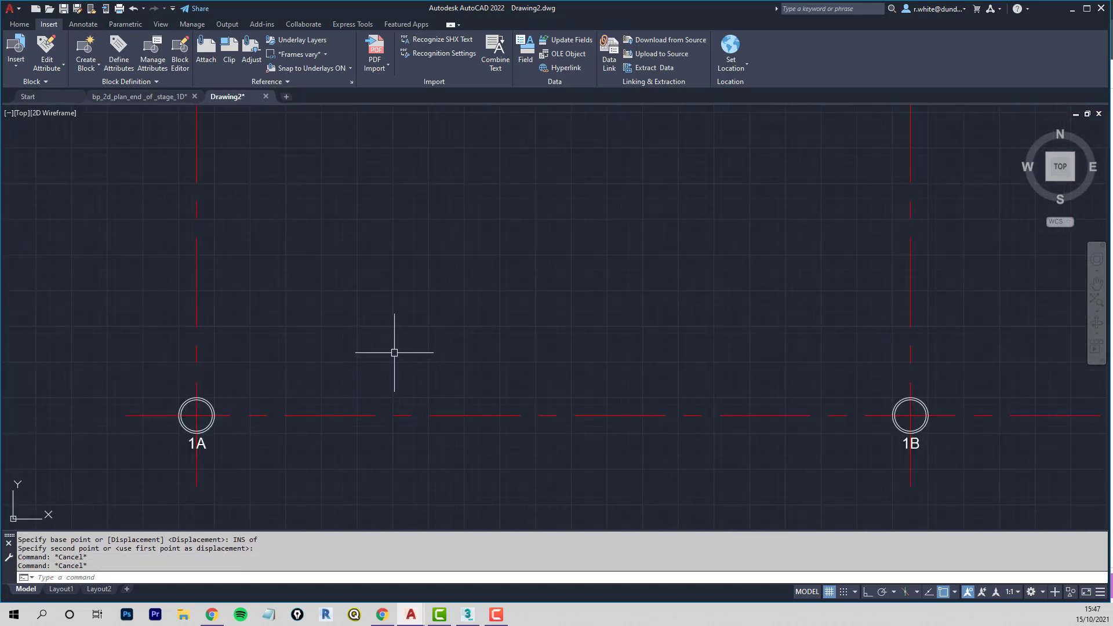
scroll(382, 336, "down", 6)
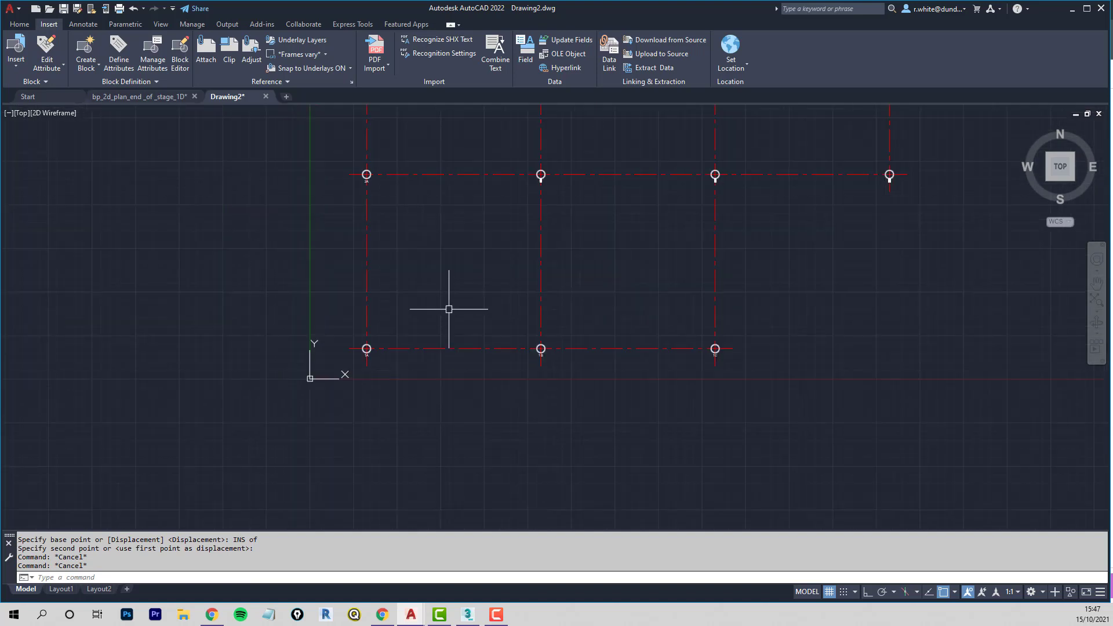
mouse_move(449, 310)
middle_mouse_down()
mouse_move(432, 426)
mouse_move(371, 436)
middle_mouse_up()
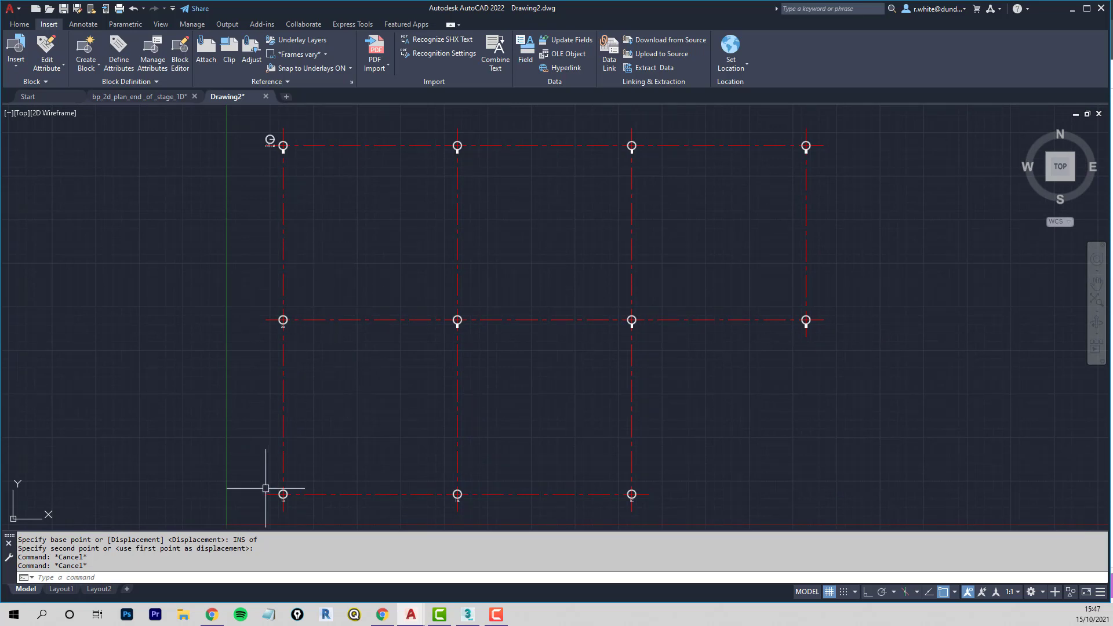
scroll(266, 489, "up", 6)
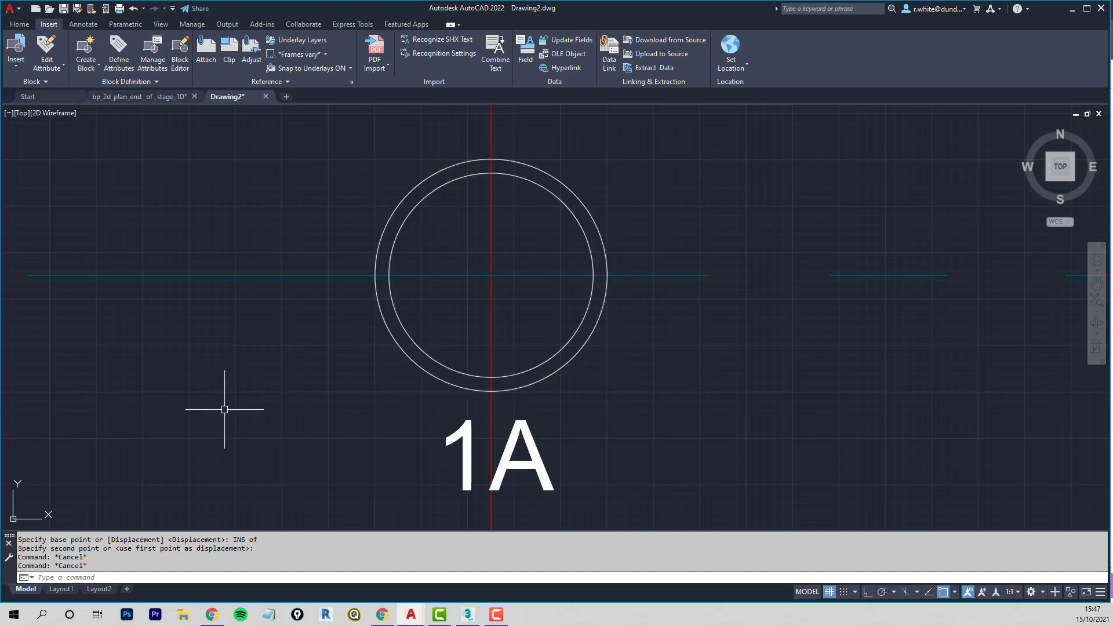
Step: Rename the CRUCIFORM COLUMN block to CIRCULAR COLUMN using the RENAME command
key("Escape")
key("Escape")
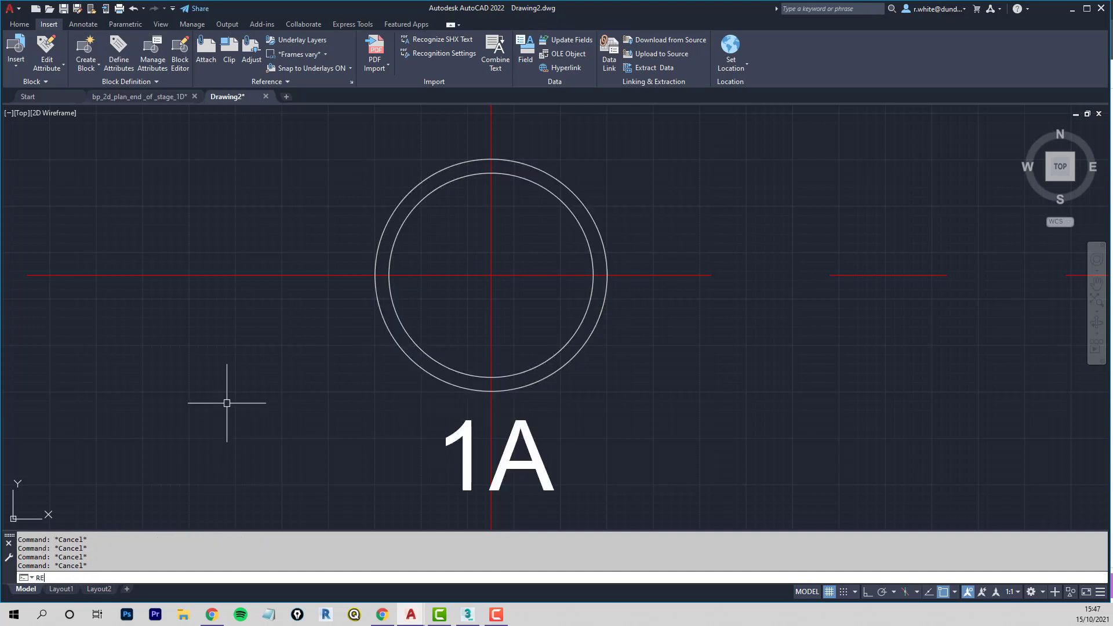
type("RENAME")
key("Return")
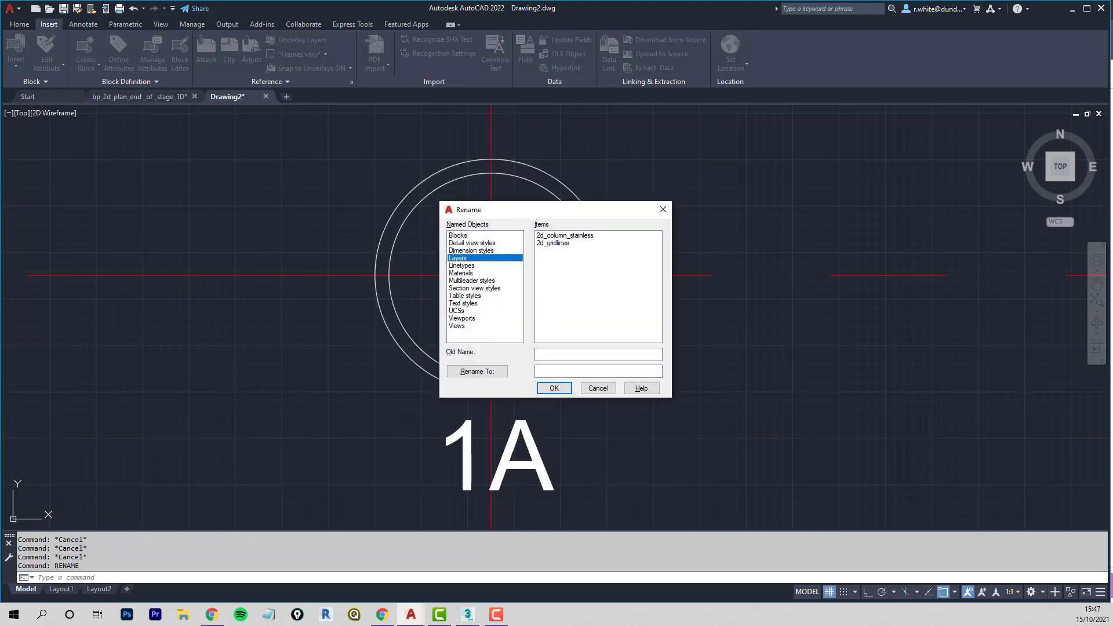
left_click(470, 236)
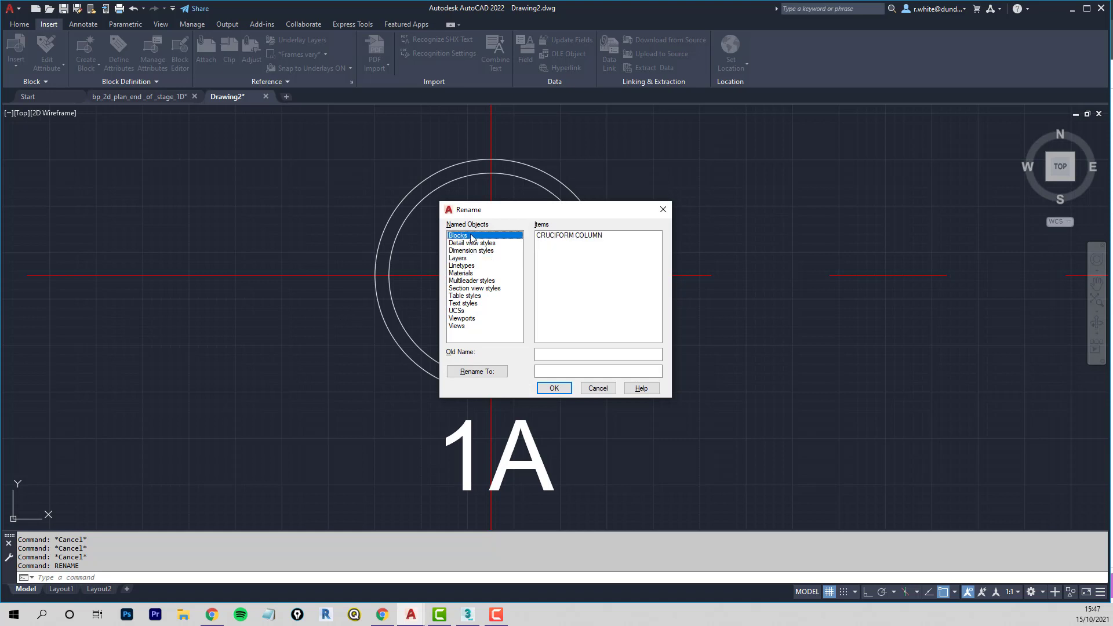
left_click(566, 236)
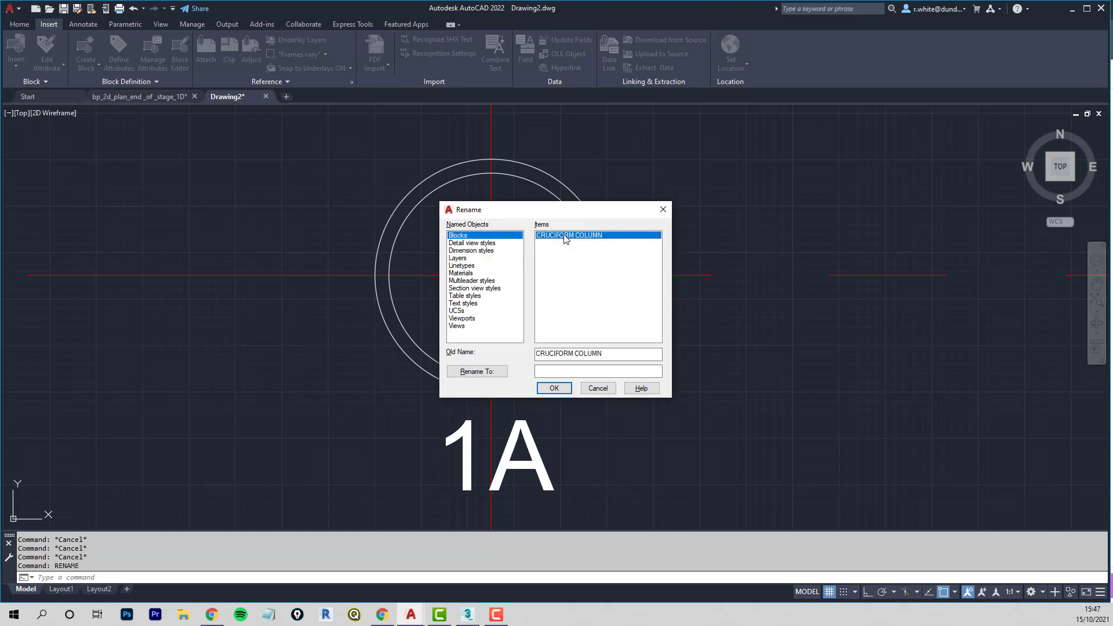
left_click(565, 371)
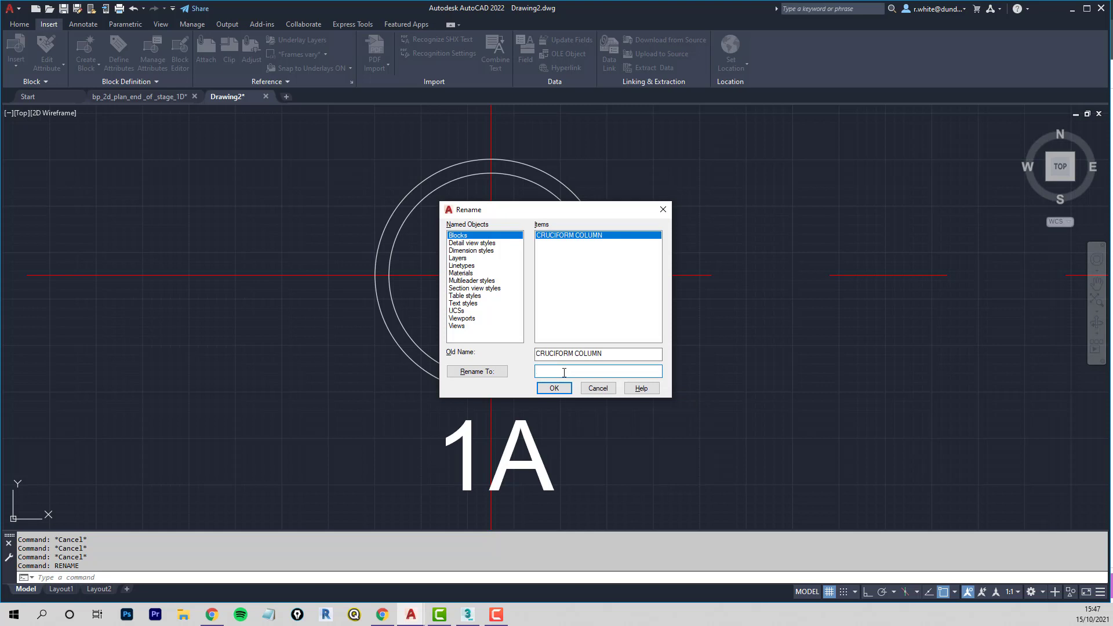
type("CIRCULAR COLUMN")
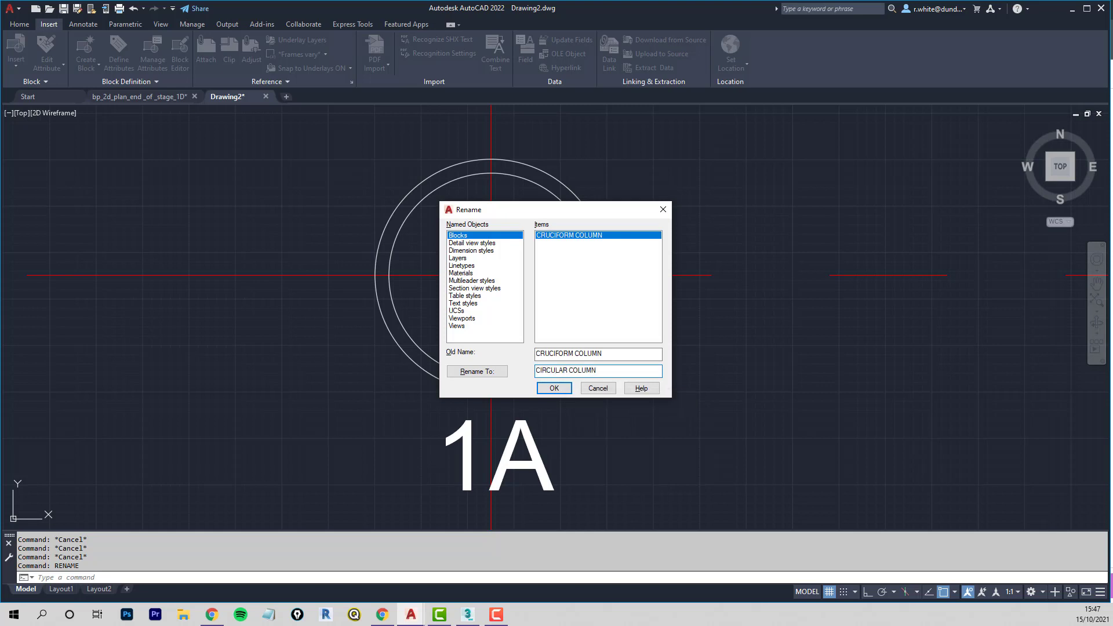
left_click(555, 388)
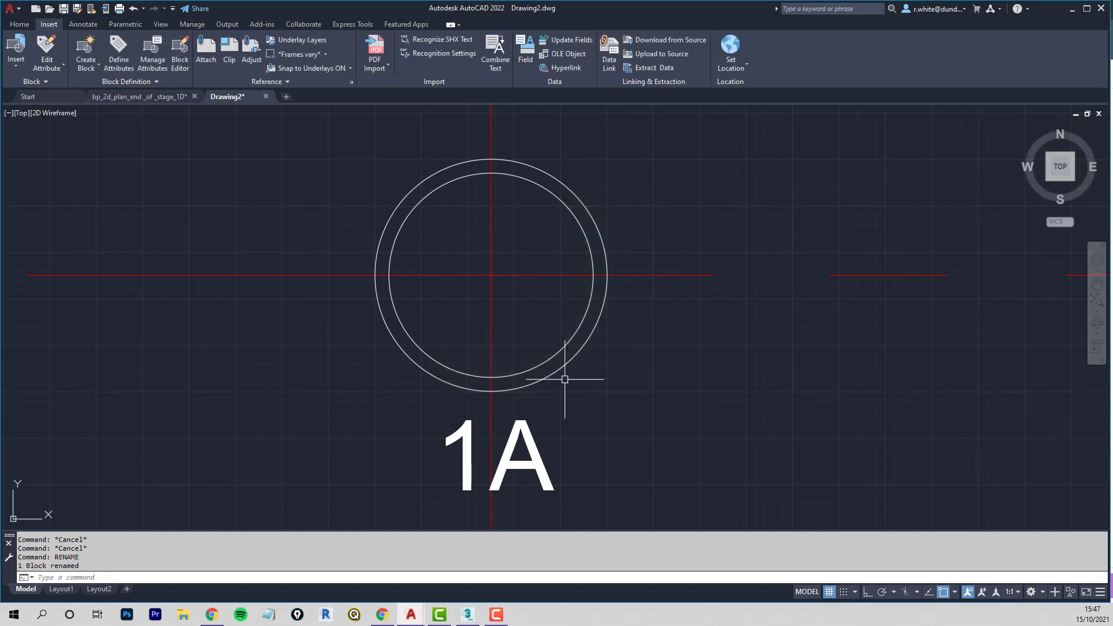
Step: Check the renamed column block among the blocks available for insertion, and bring the whole plan back into view
left_click(5, 56)
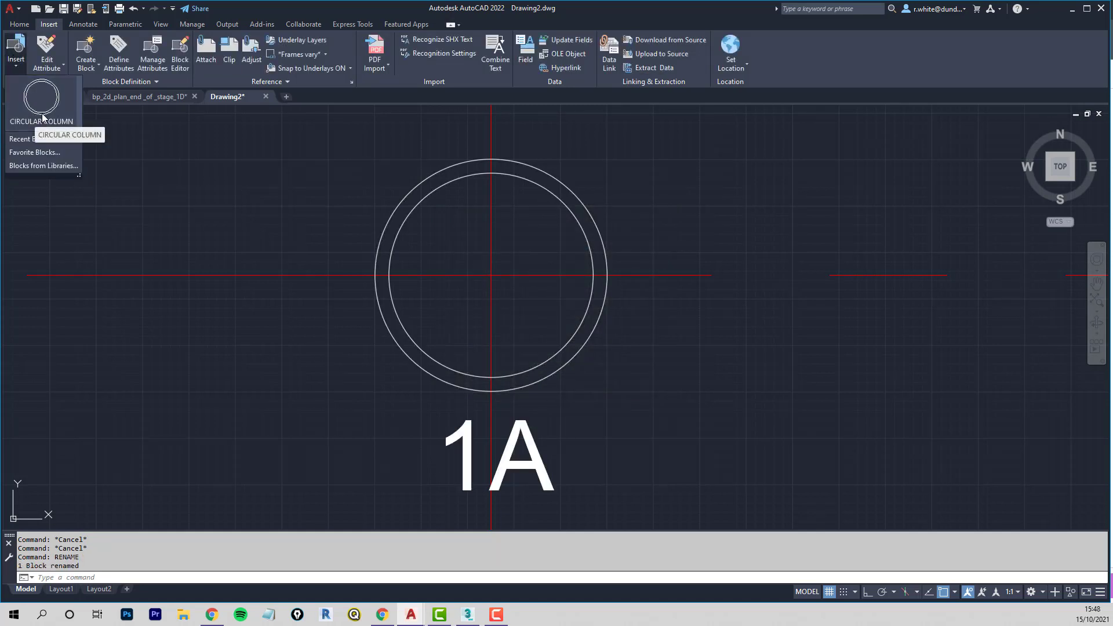
key("Escape")
key("Escape")
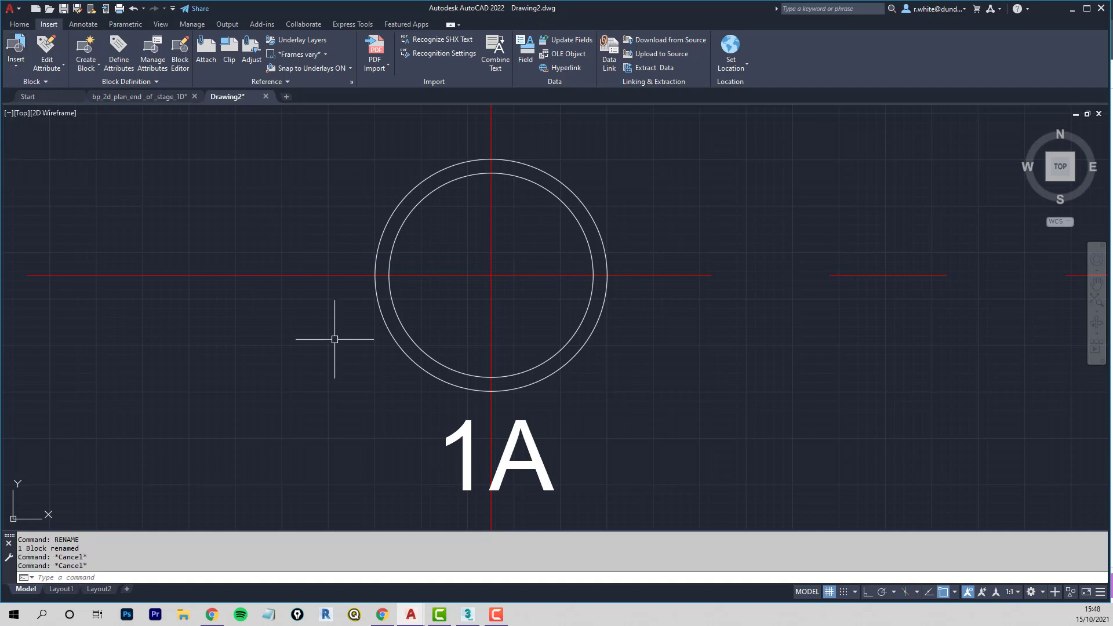
scroll(339, 325, "down", 10)
mouse_move(406, 289)
middle_mouse_down()
mouse_move(475, 257)
mouse_move(430, 425)
mouse_move(411, 414)
middle_mouse_up()
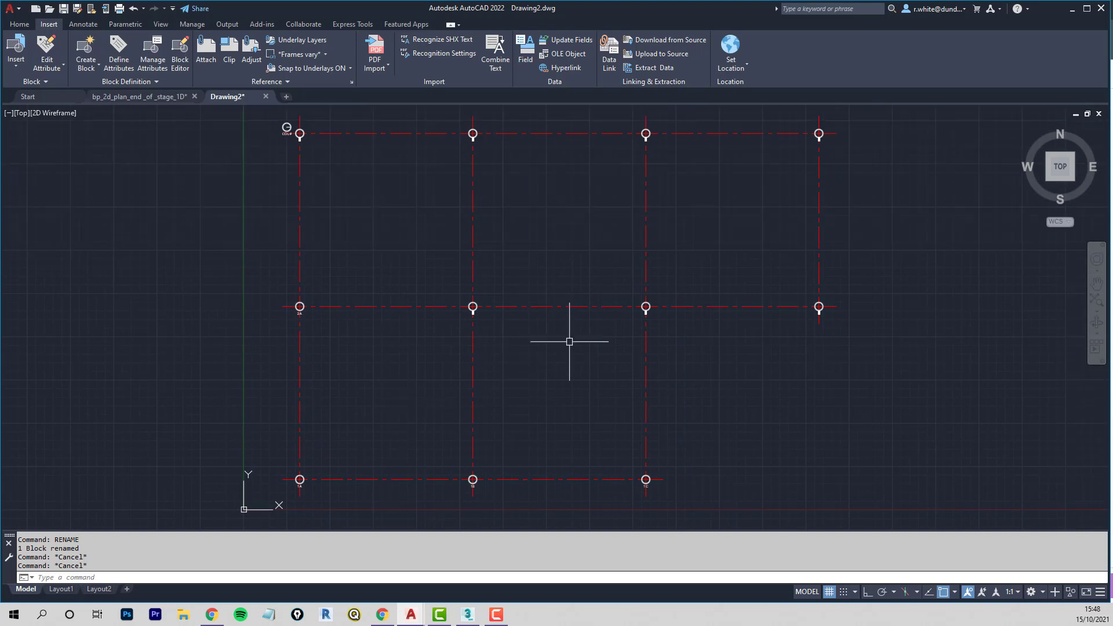